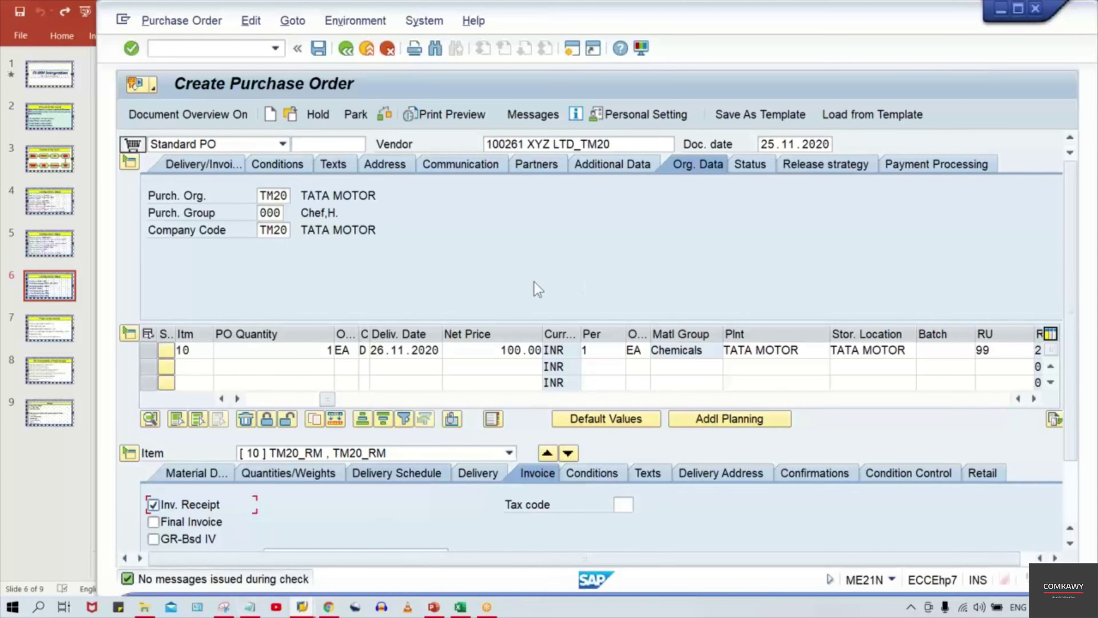
Save the new standard purchase order and copy its number from the confirmation message
{"action": "left_click", "coordinate": [318, 48]}
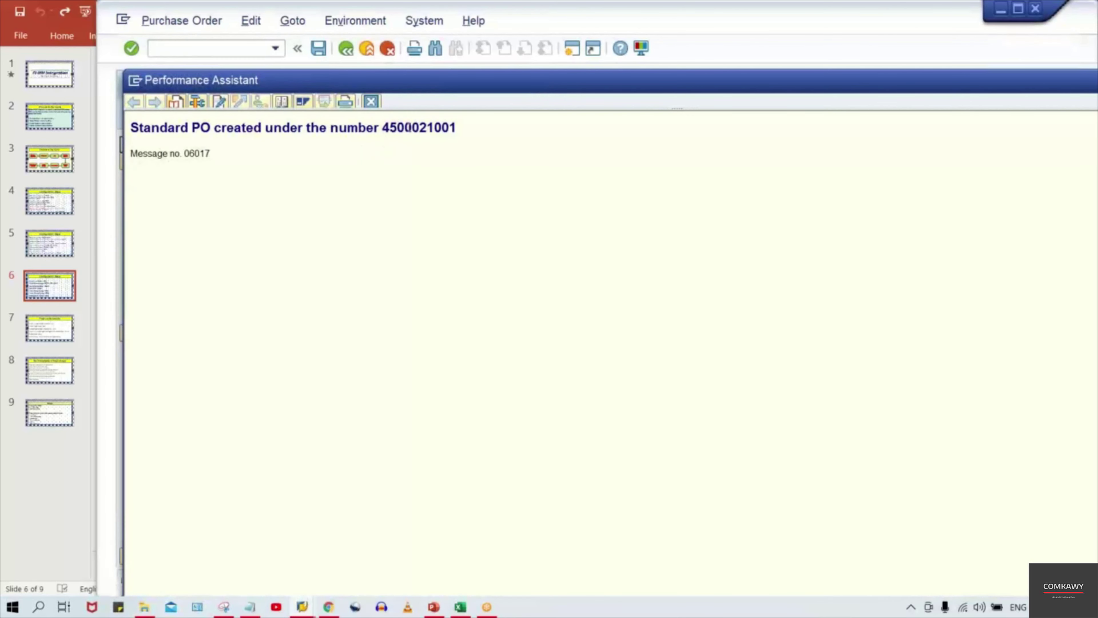
{"action": "double_click", "coordinate": [414, 129]}
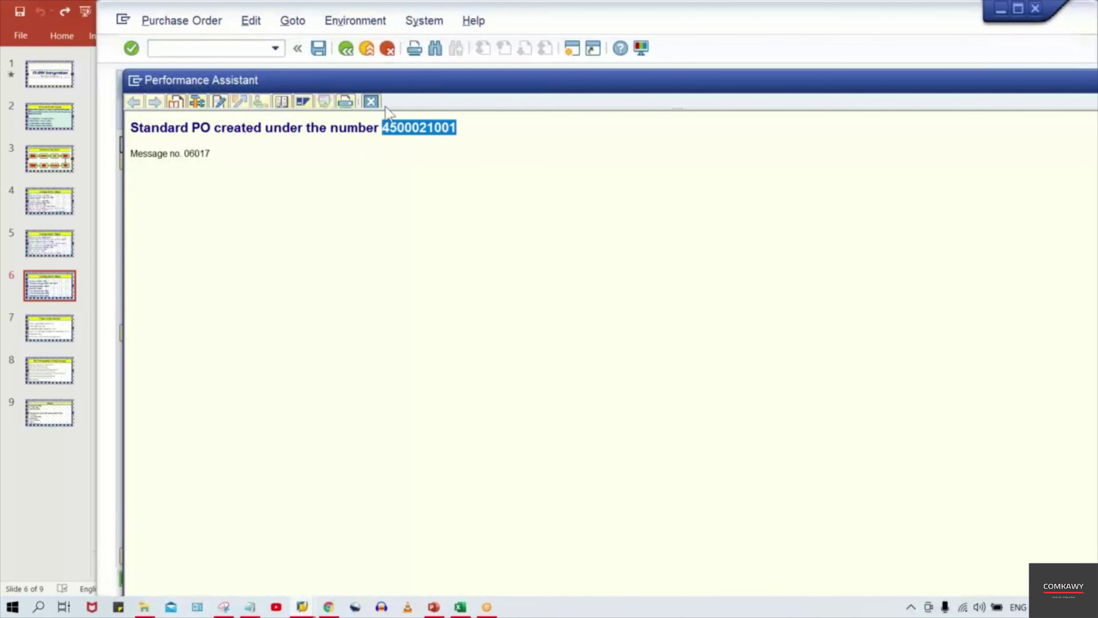
{"action": "right_click", "coordinate": [389, 126]}
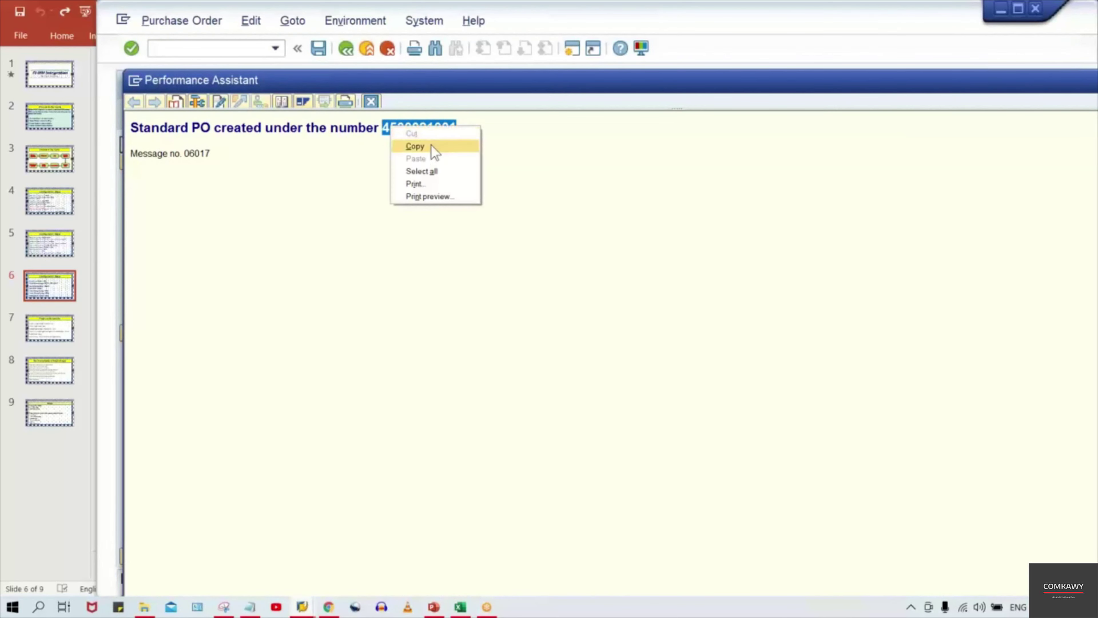
{"action": "left_click", "coordinate": [433, 147]}
{"action": "left_click", "coordinate": [371, 101]}
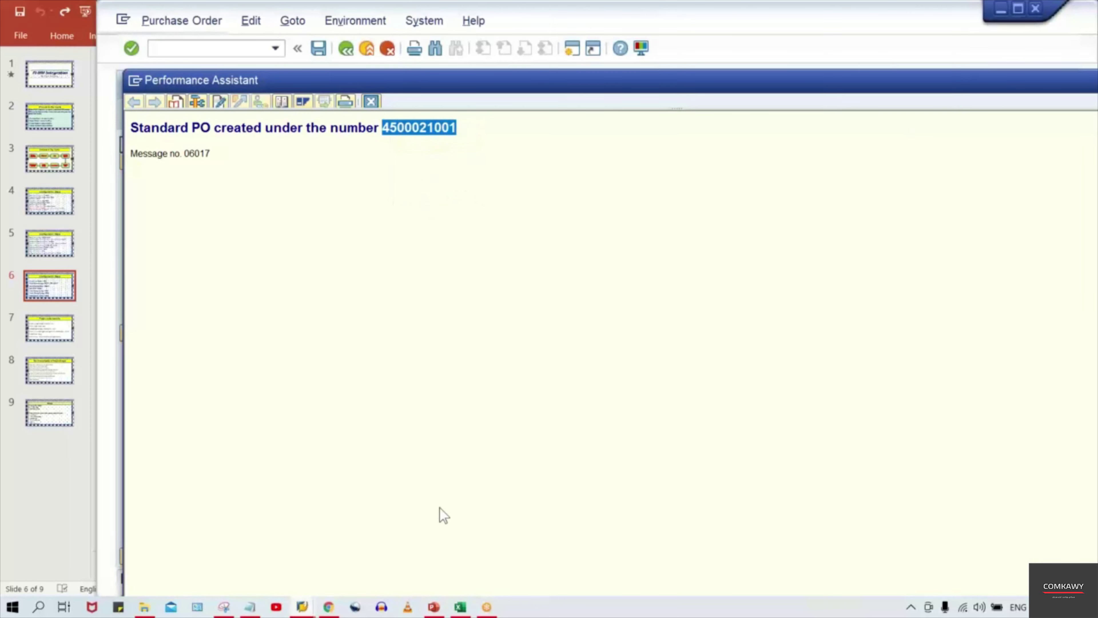
Mark ME2M as the next step on the PowerPoint slide, then enter /NME2M in SAP
{"action": "left_click", "coordinate": [434, 606]}
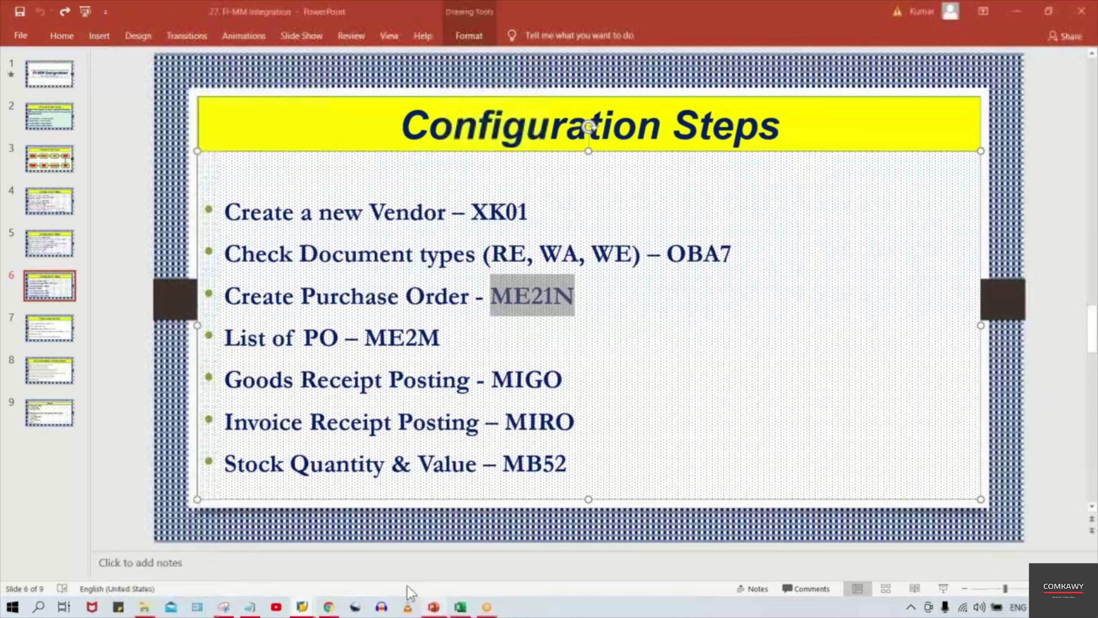
{"action": "double_click", "coordinate": [404, 337]}
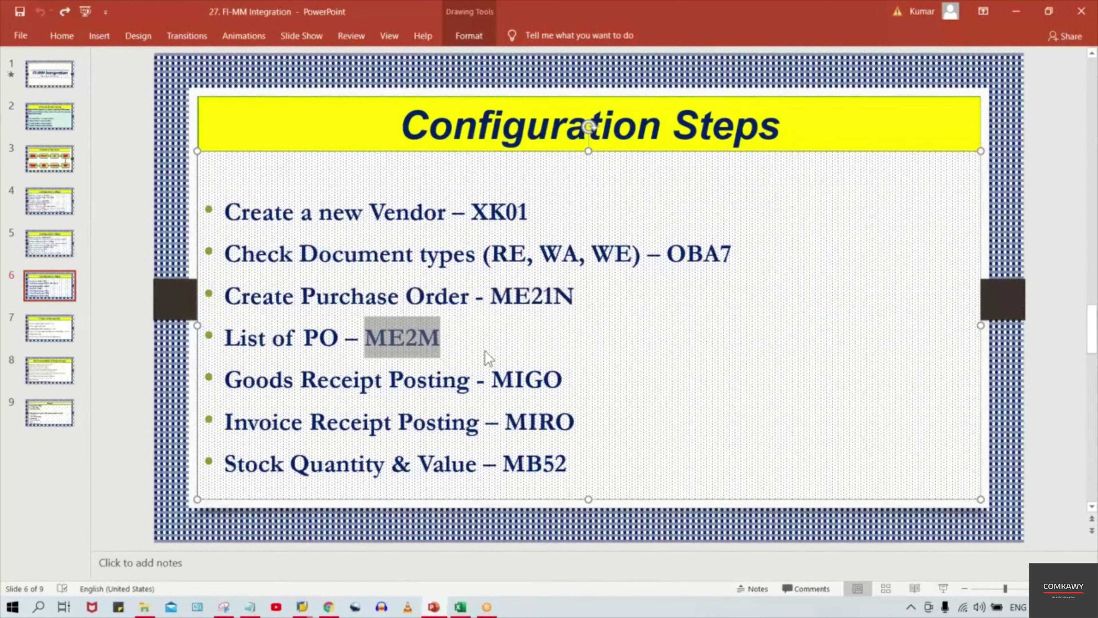
{"action": "key", "text": "alt+Tab"}
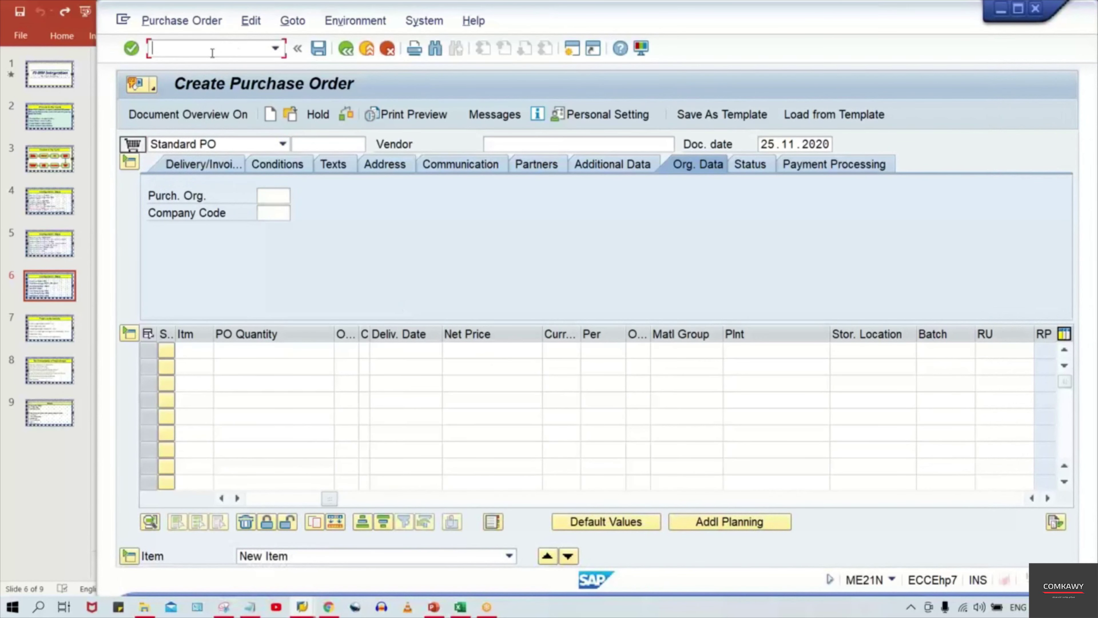
{"action": "type", "text": "/NME2M"}
Run ME2M to list the new PO for the material, then go back to the selection screen
{"action": "key", "text": "Return"}
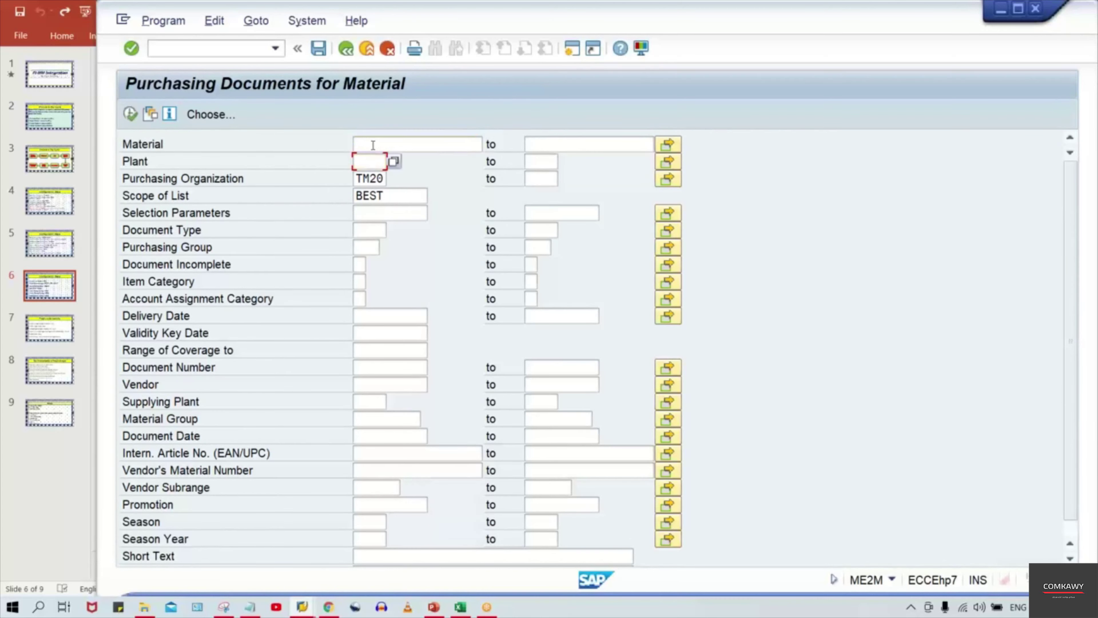
{"action": "left_click", "coordinate": [130, 114]}
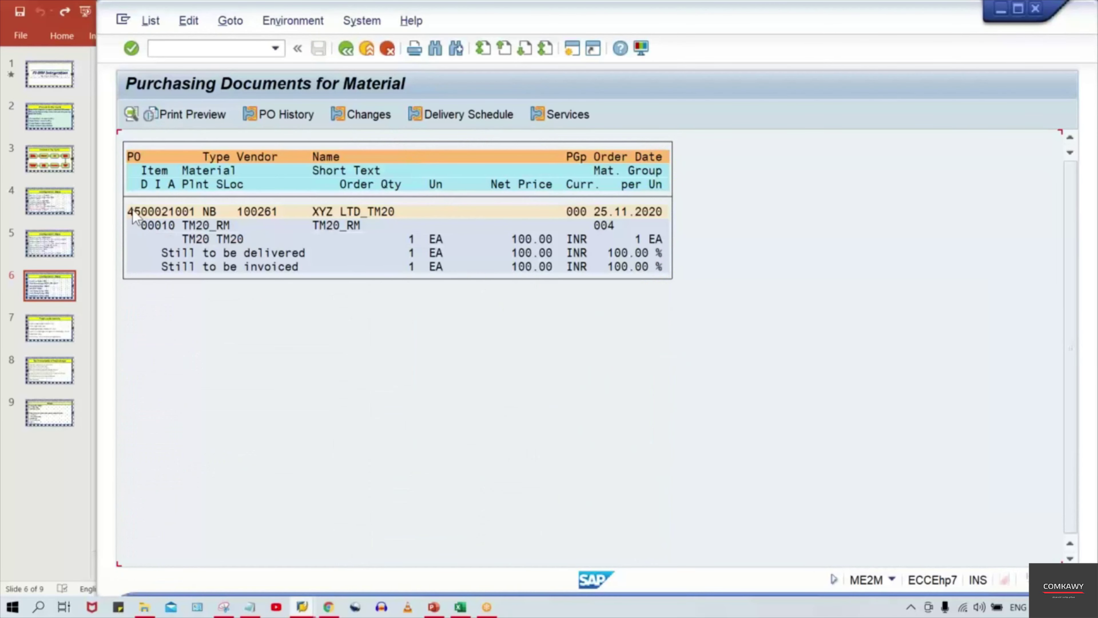
{"action": "left_click", "coordinate": [183, 213]}
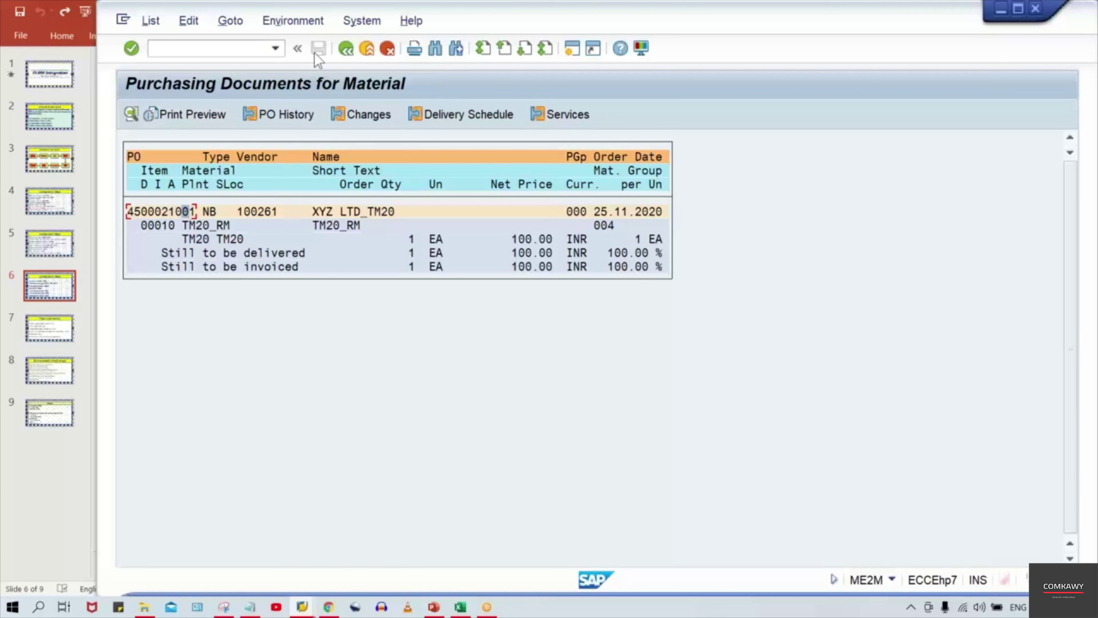
{"action": "left_click", "coordinate": [346, 50]}
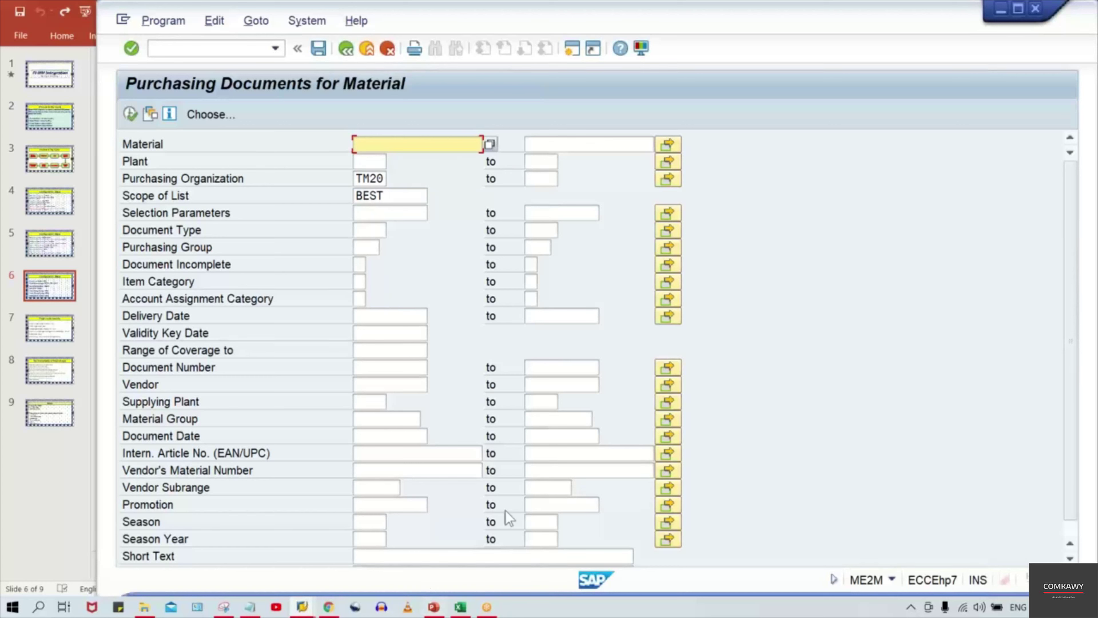
Mark MIGO as the next step on the slide and return to SAP
{"action": "left_click", "coordinate": [436, 607]}
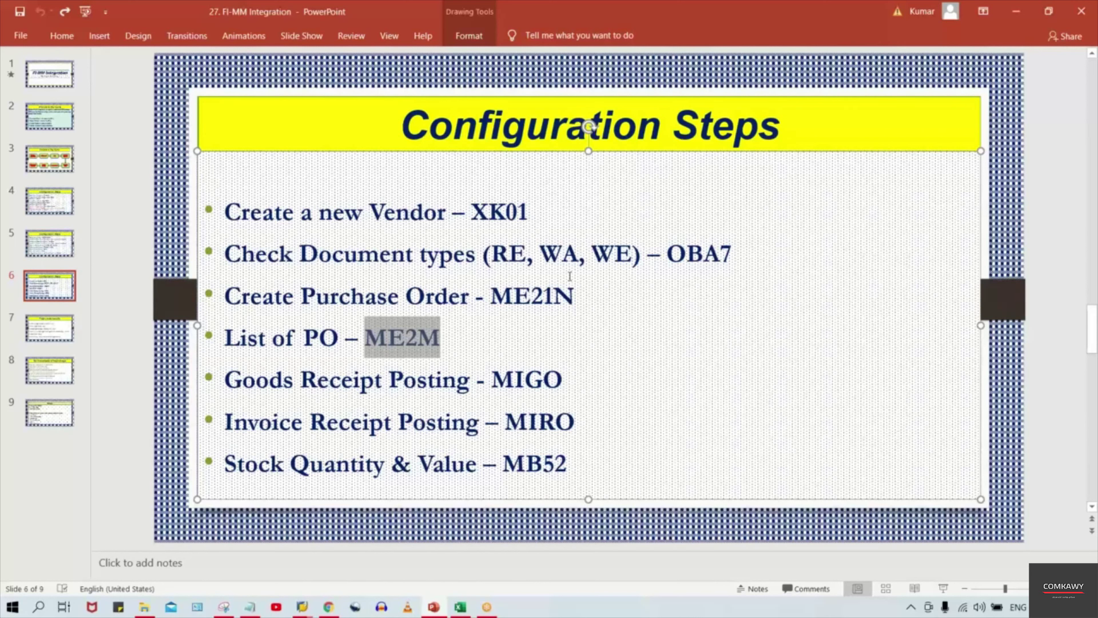
{"action": "double_click", "coordinate": [524, 381]}
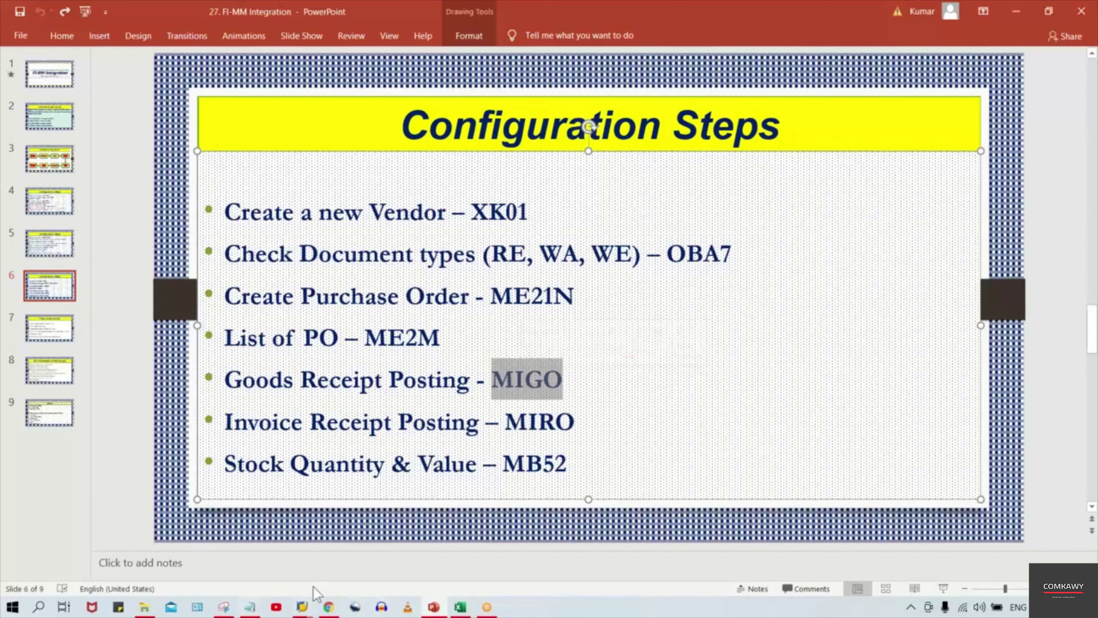
{"action": "mouse_move", "coordinate": [303, 609]}
{"action": "left_click", "coordinate": [411, 560]}
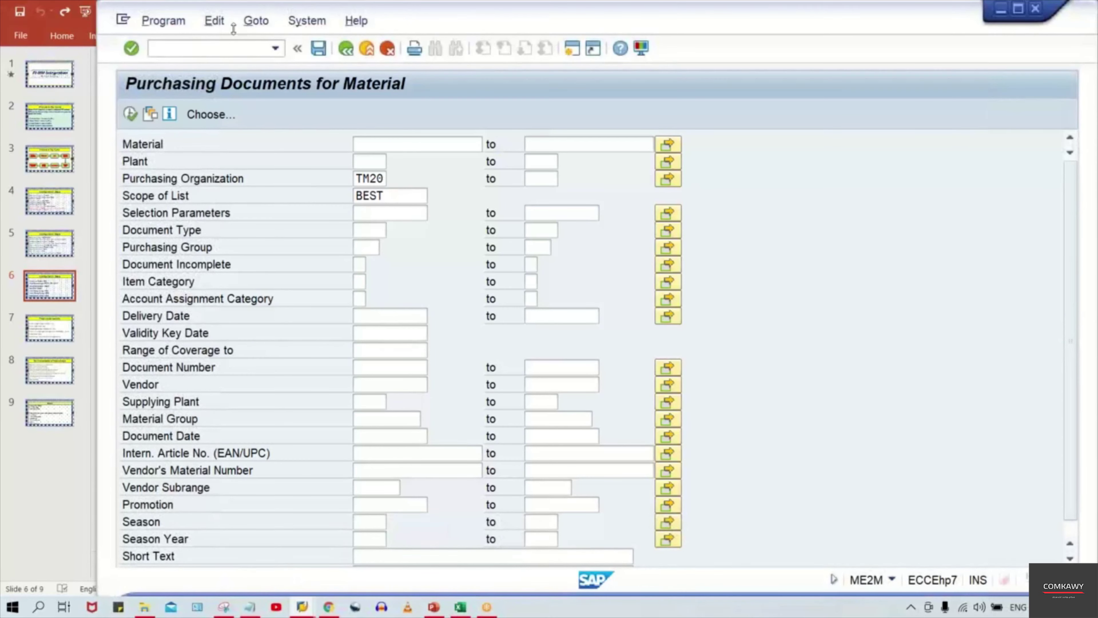
Start /NMIGO with the Goods Receipt action and clear the mistaken ME2M entry from the PO field
{"action": "left_click", "coordinate": [191, 48]}
{"action": "type", "text": "/NMIGO"}
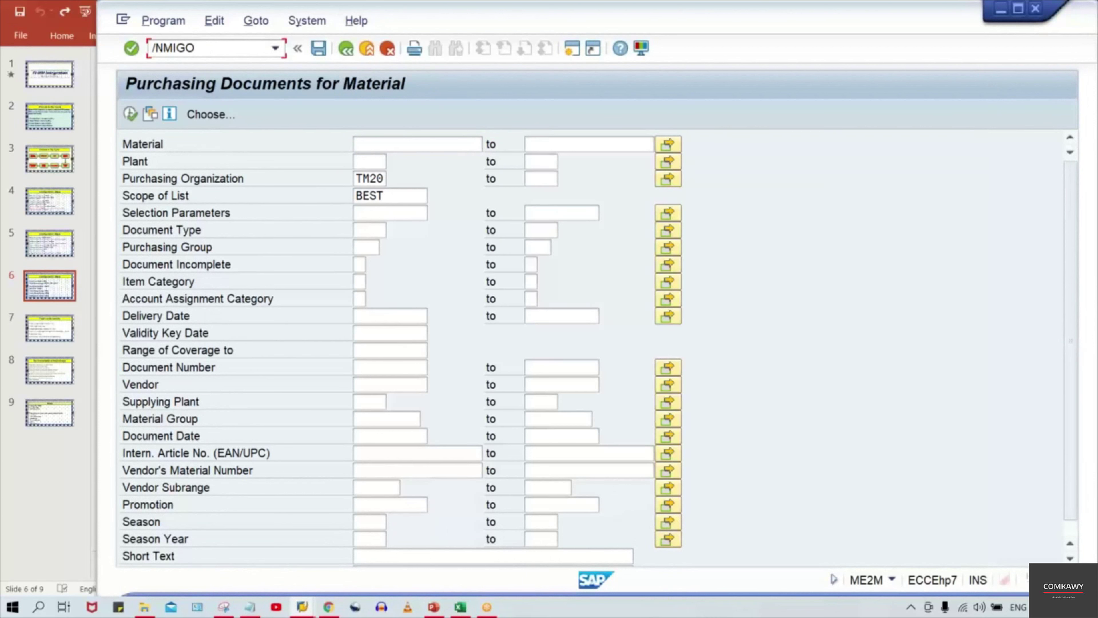
{"action": "key", "text": "Return"}
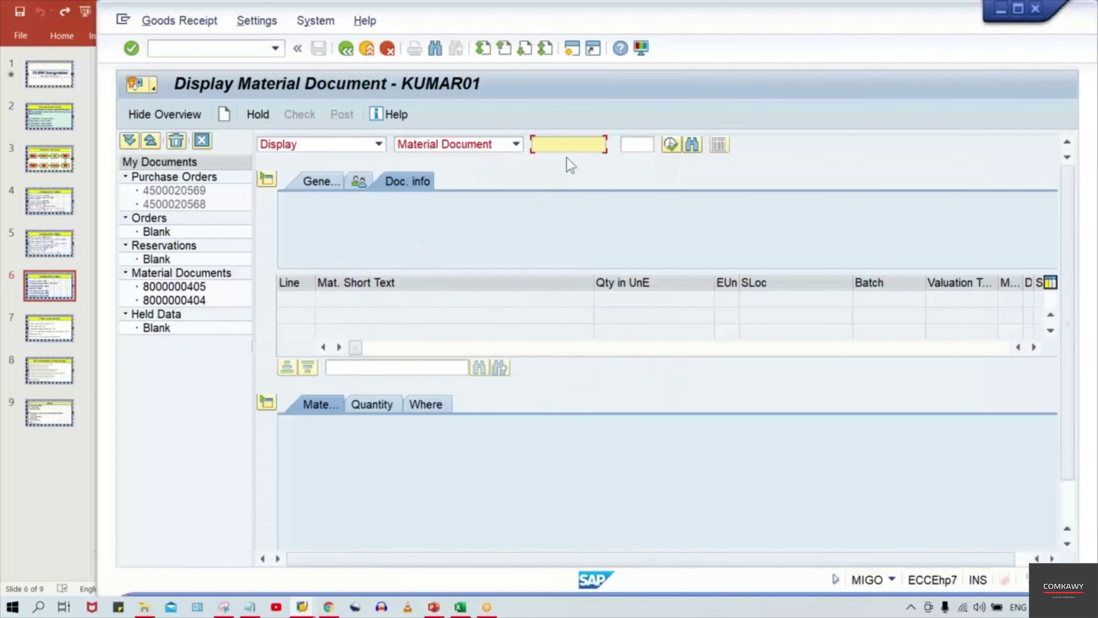
{"action": "left_click", "coordinate": [341, 144]}
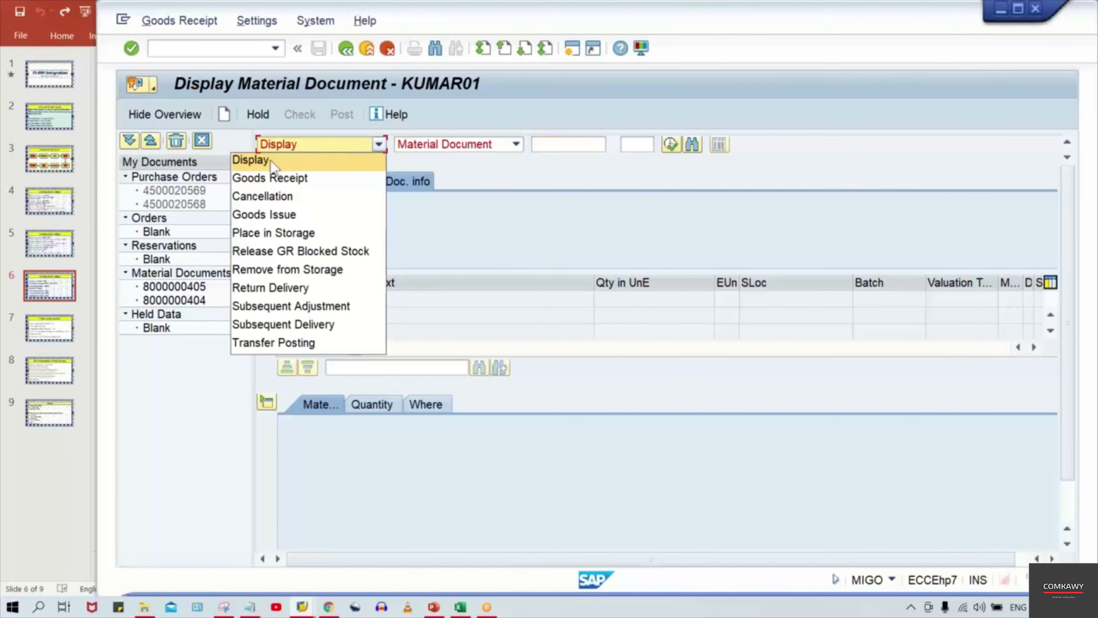
{"action": "left_click", "coordinate": [270, 177]}
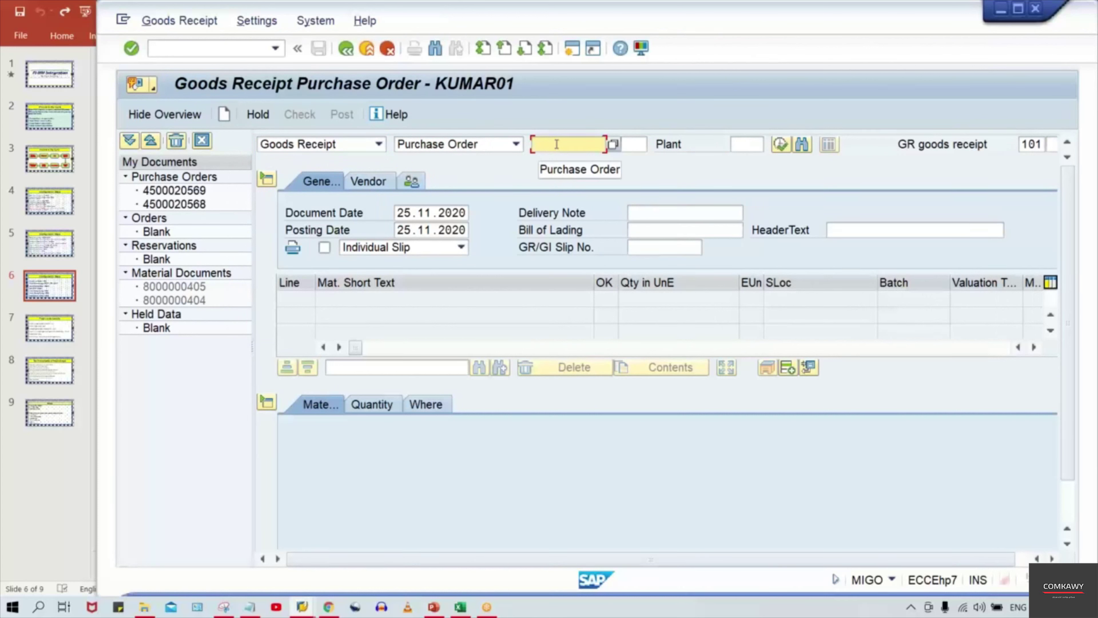
{"action": "type", "text": "ME2M"}
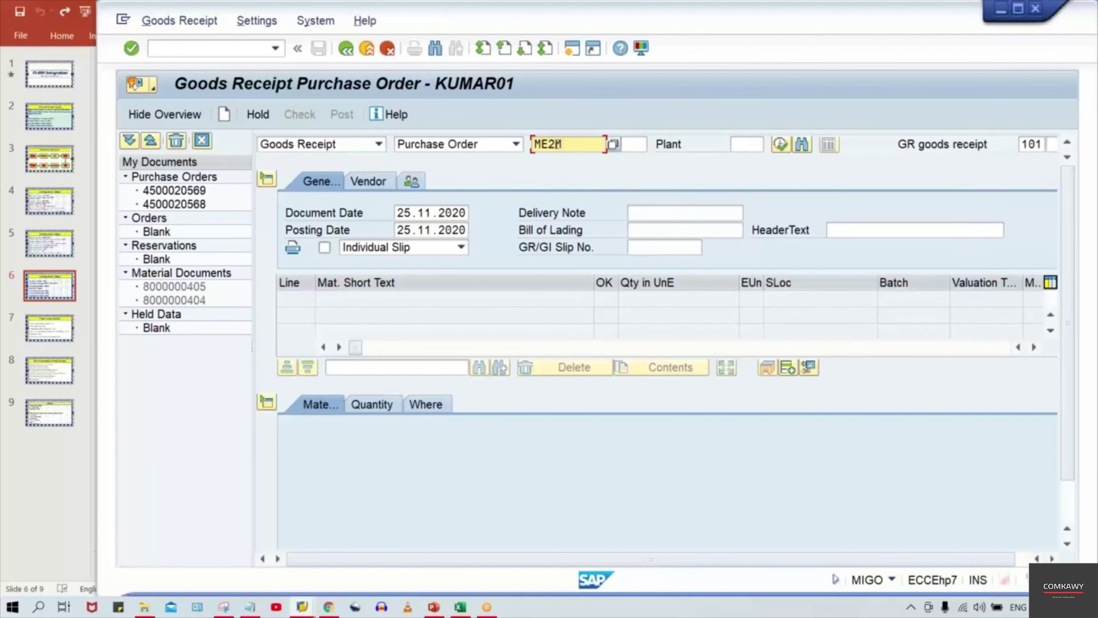
{"action": "key", "text": "BackSpace"}
{"action": "key", "text": "BackSpace"}
{"action": "key", "text": "BackSpace"}
{"action": "key", "text": "BackSpace"}
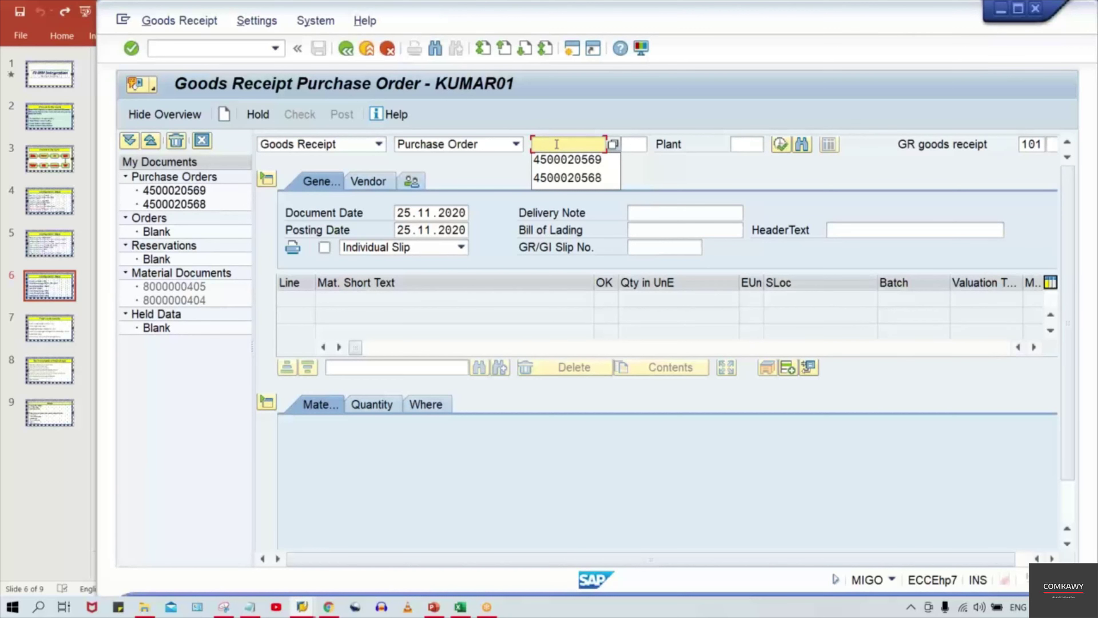
Open a second SAP session alongside the goods receipt screen
{"action": "key", "text": "alt+Tab"}
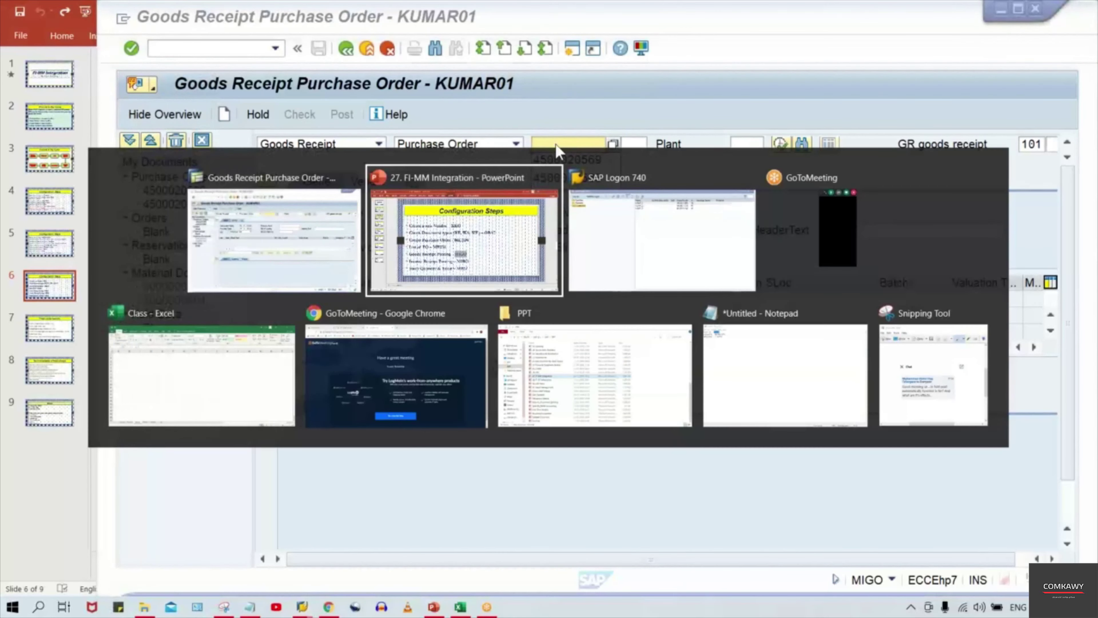
{"action": "key", "text": "alt+shift+Tab"}
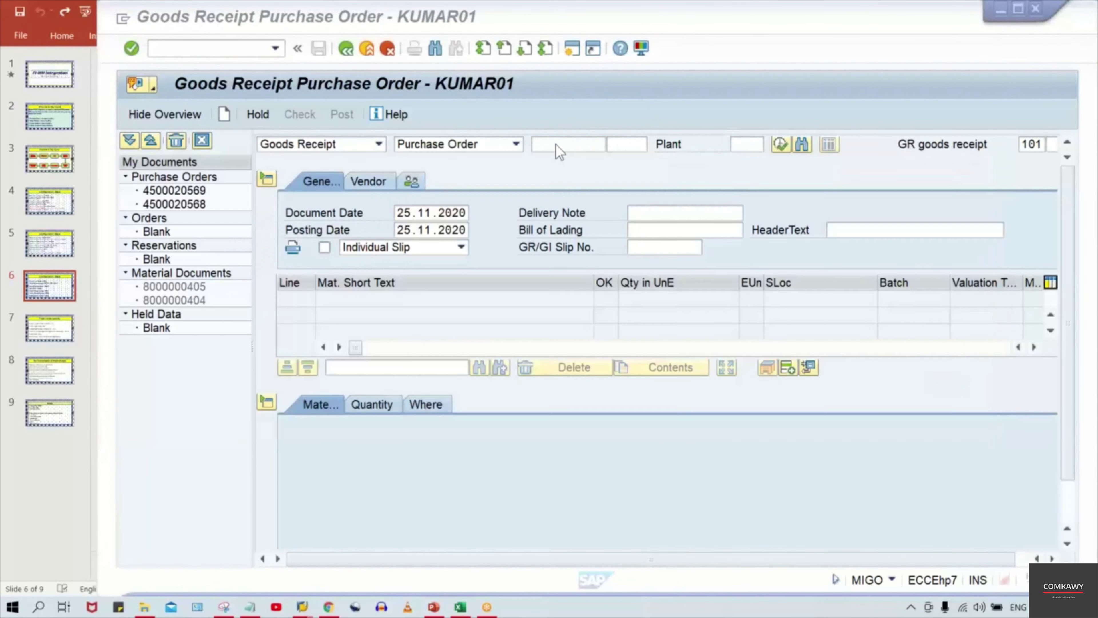
{"action": "left_click", "coordinate": [571, 47]}
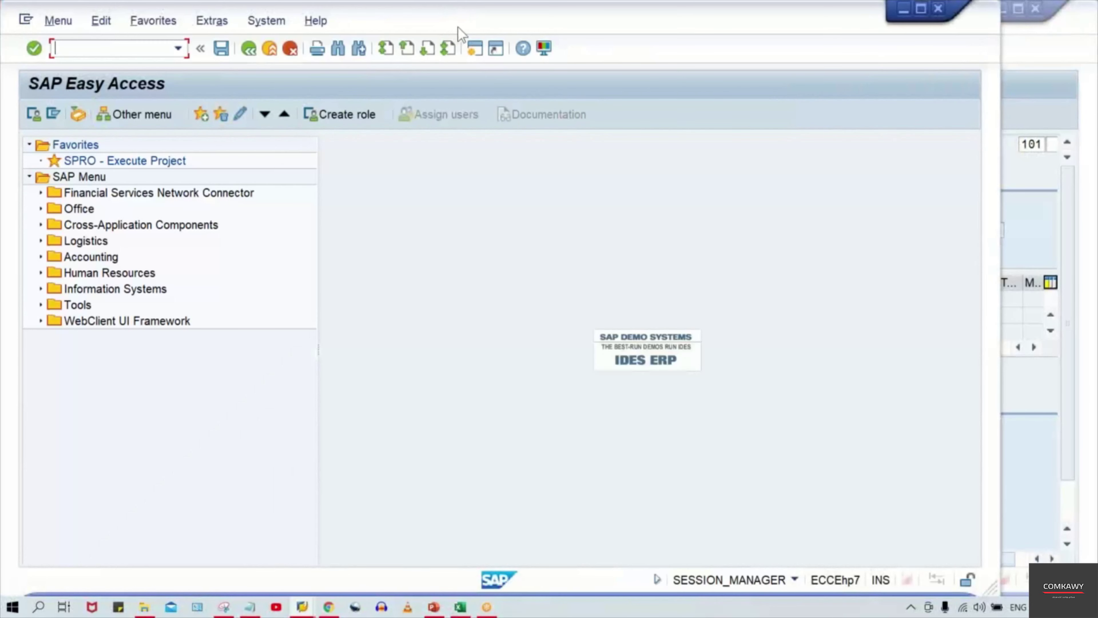
In the new session, rerun ME2M for purchasing organization TM20 to list its purchase orders
{"action": "left_click_drag", "start_coordinate": [458, 27], "coordinate": [562, 34]}
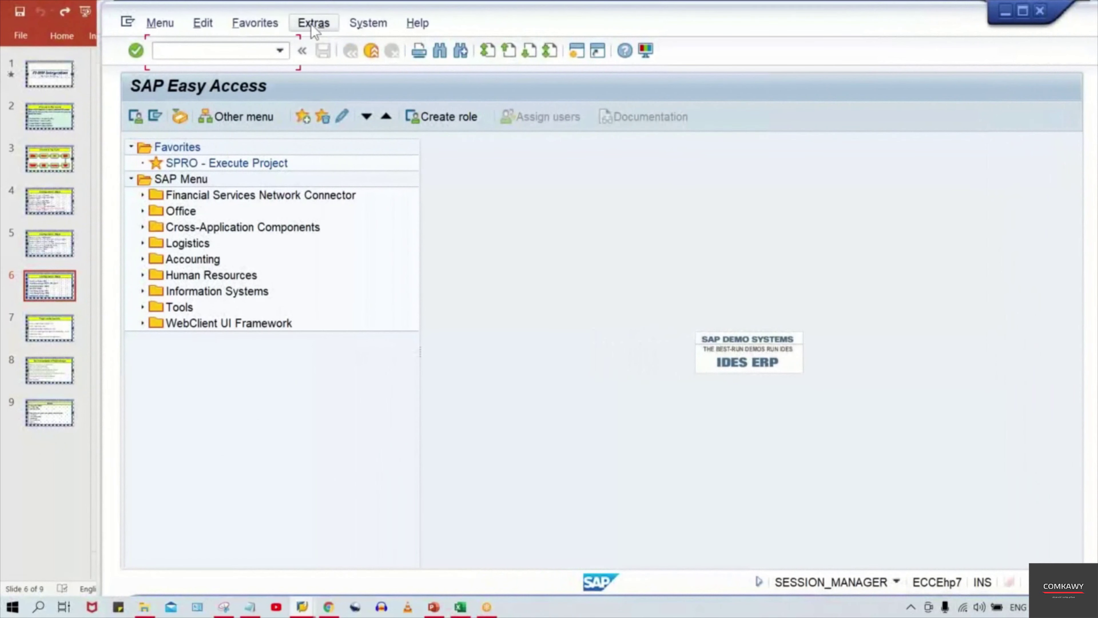
{"action": "left_click", "coordinate": [279, 51]}
{"action": "left_click", "coordinate": [257, 80]}
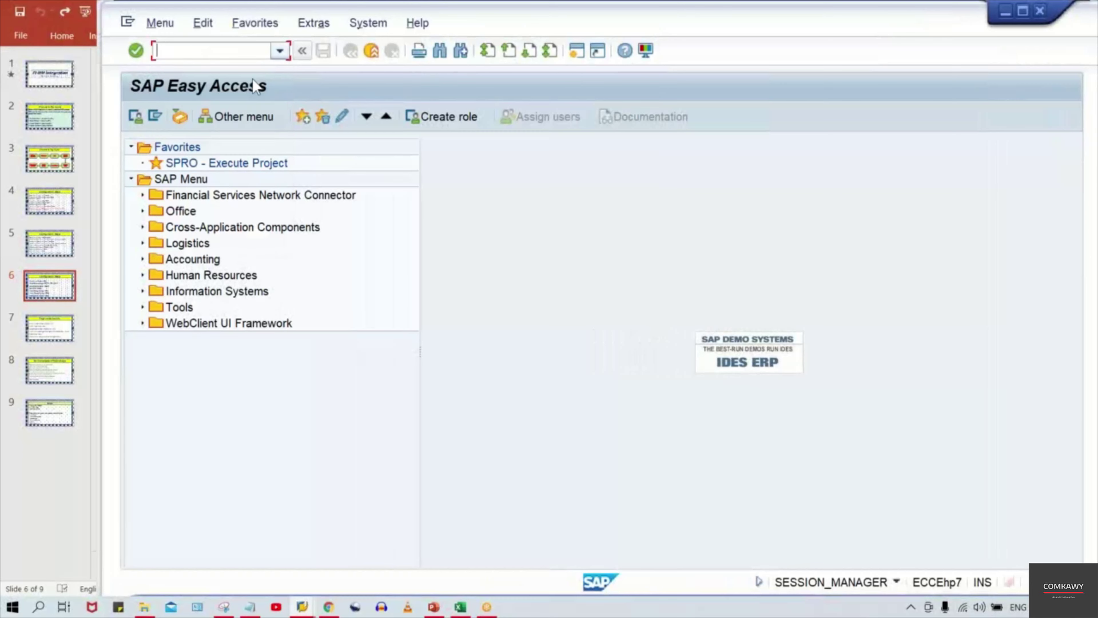
{"action": "key", "text": "Return"}
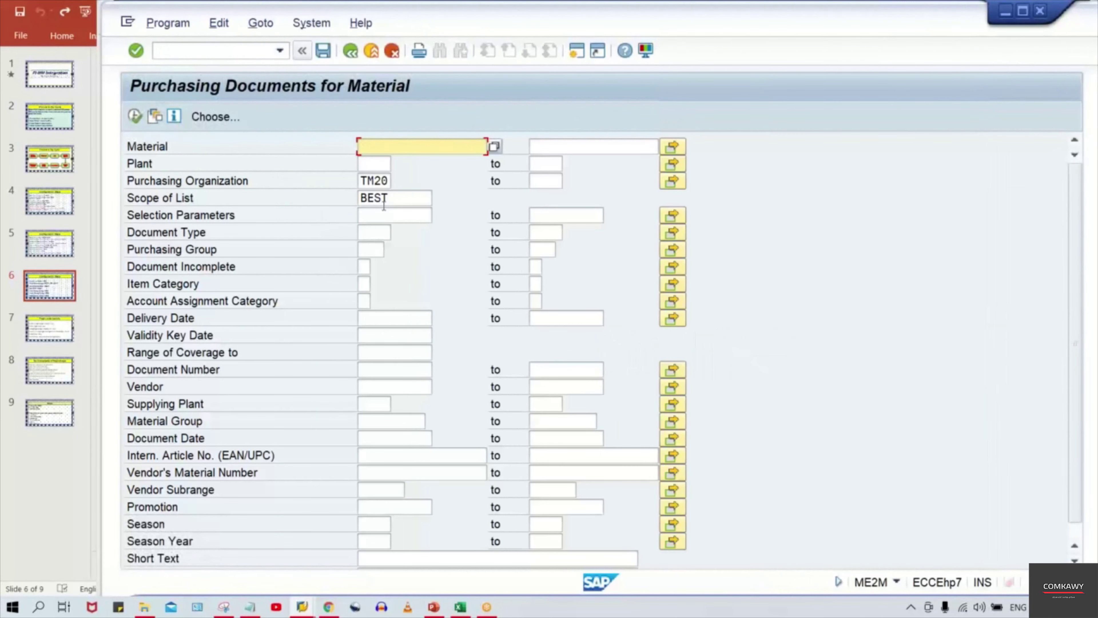
{"action": "left_click", "coordinate": [363, 181]}
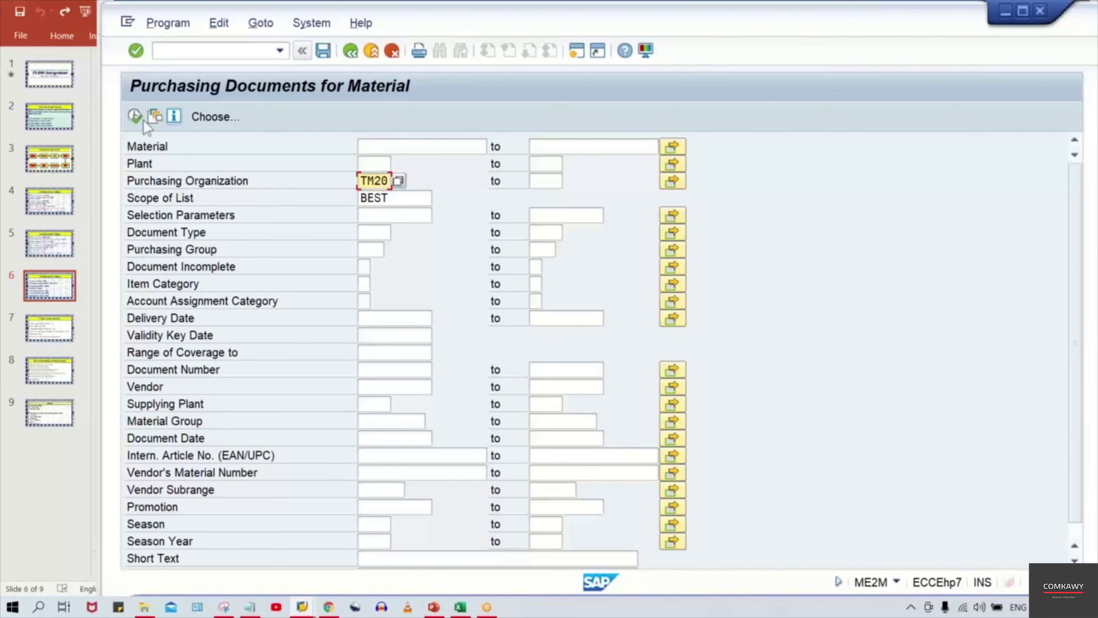
{"action": "left_click", "coordinate": [134, 115]}
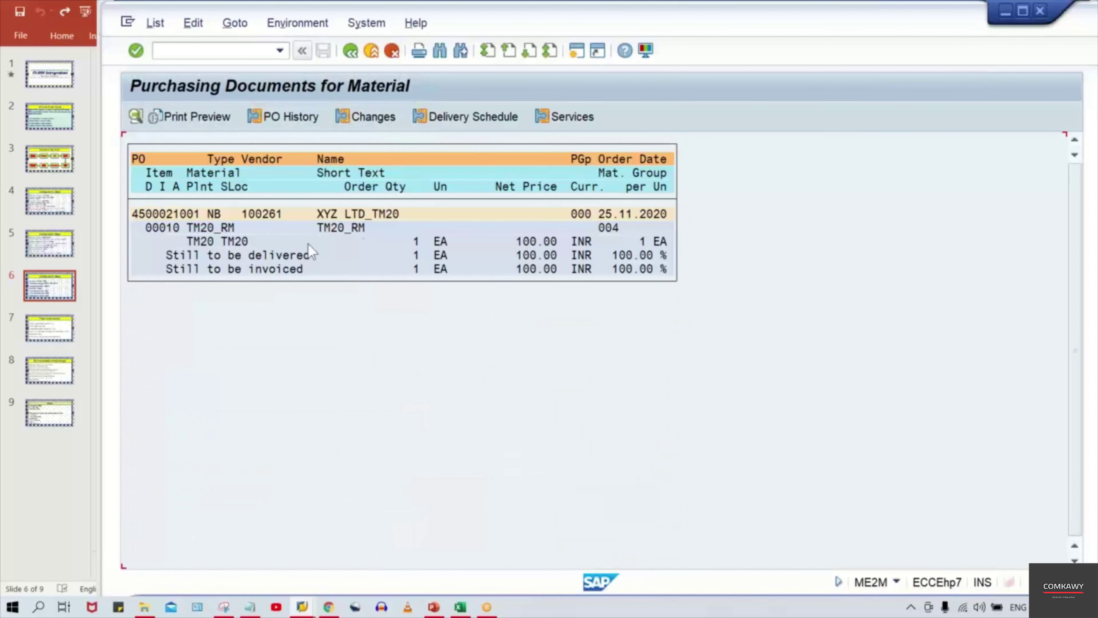
{"action": "double_click", "coordinate": [161, 213]}
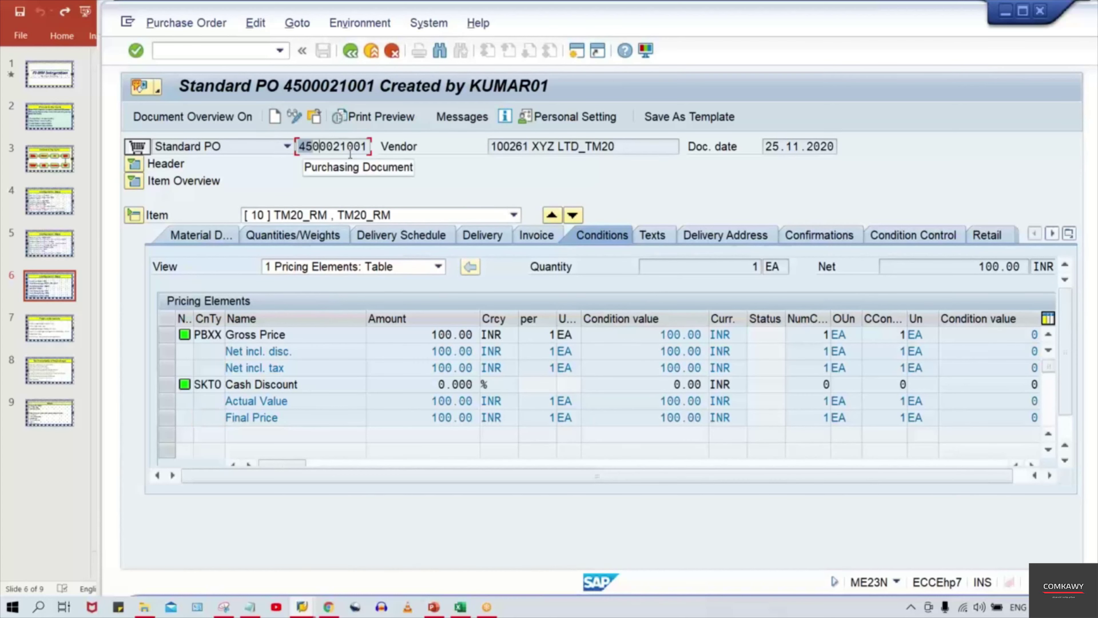
{"action": "double_click", "coordinate": [300, 145]}
{"action": "key", "text": "ctrl+c"}
{"action": "key", "text": "End"}
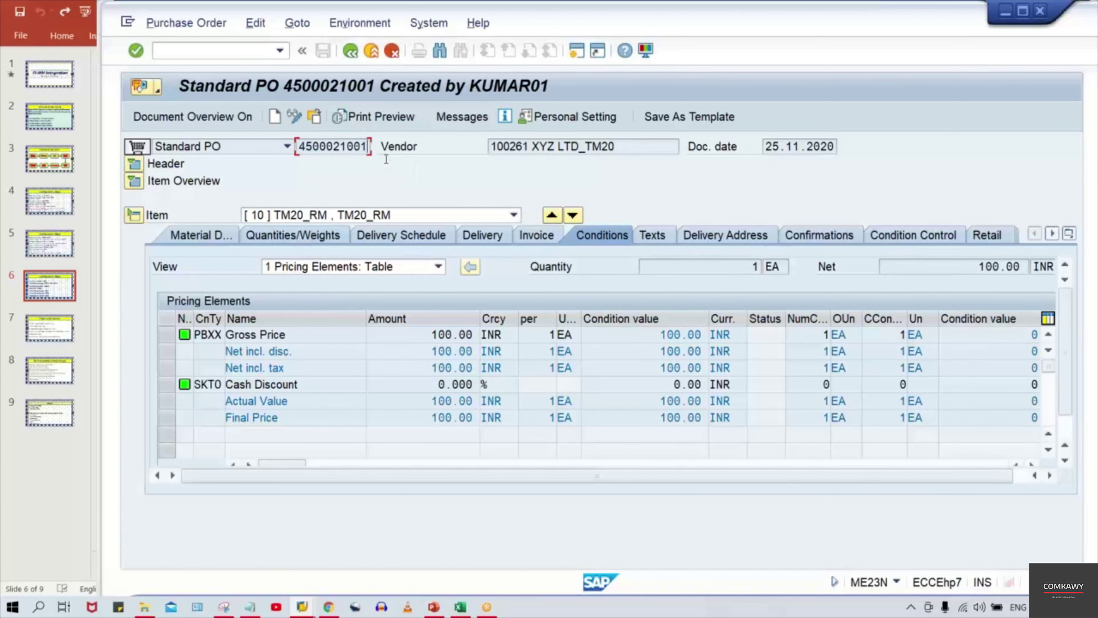
{"action": "key", "text": "alt+Tab"}
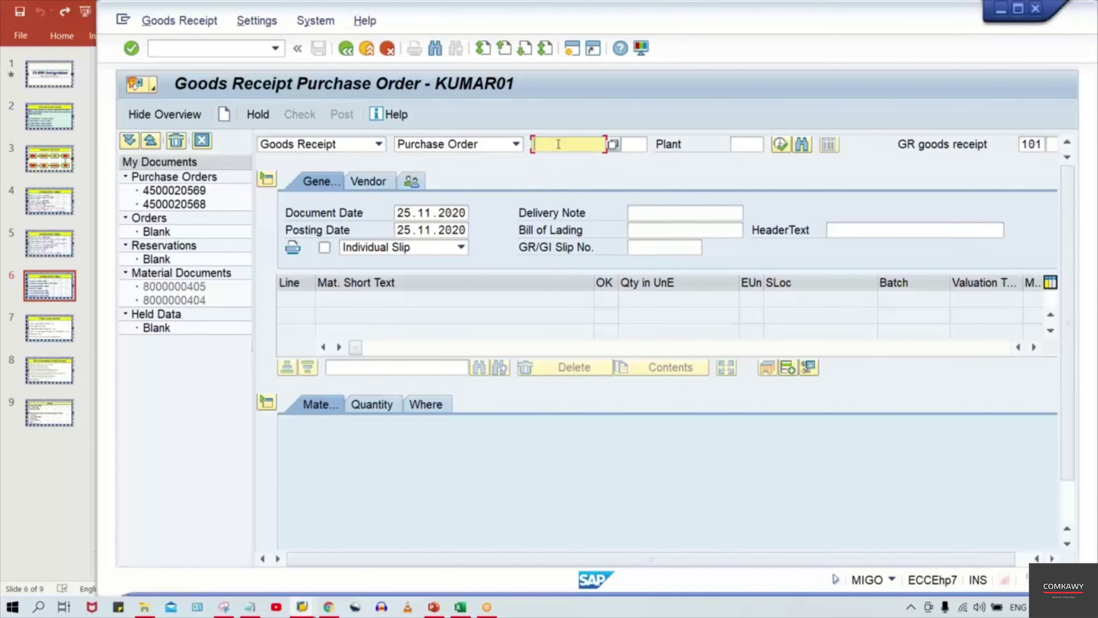
{"action": "key", "text": "ctrl+v"}
{"action": "key", "text": "Return"}
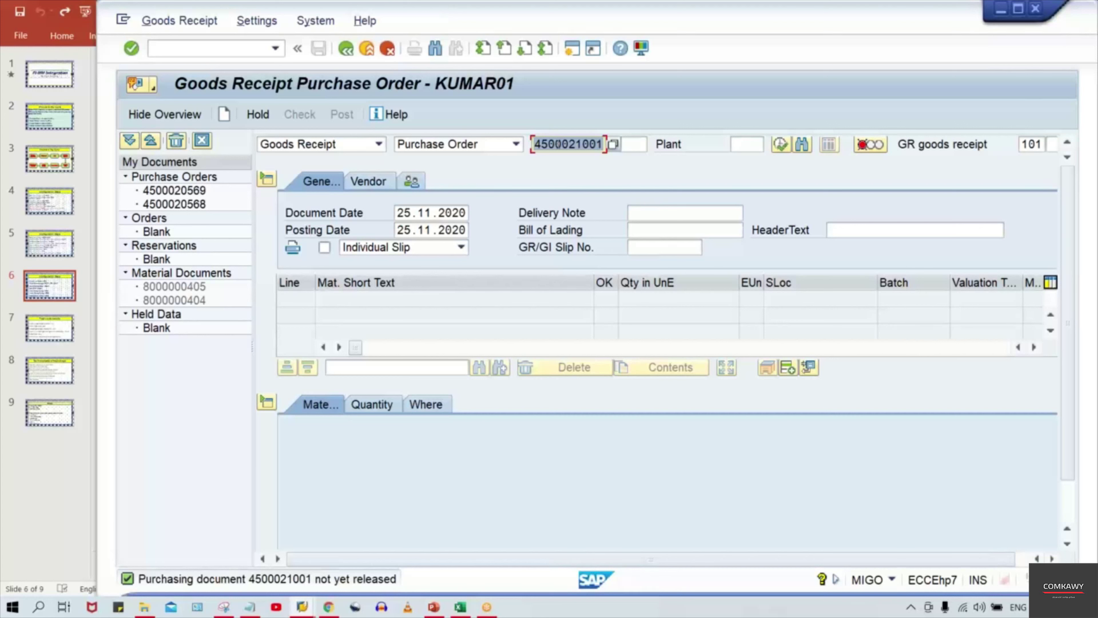
{"action": "double_click", "coordinate": [558, 144]}
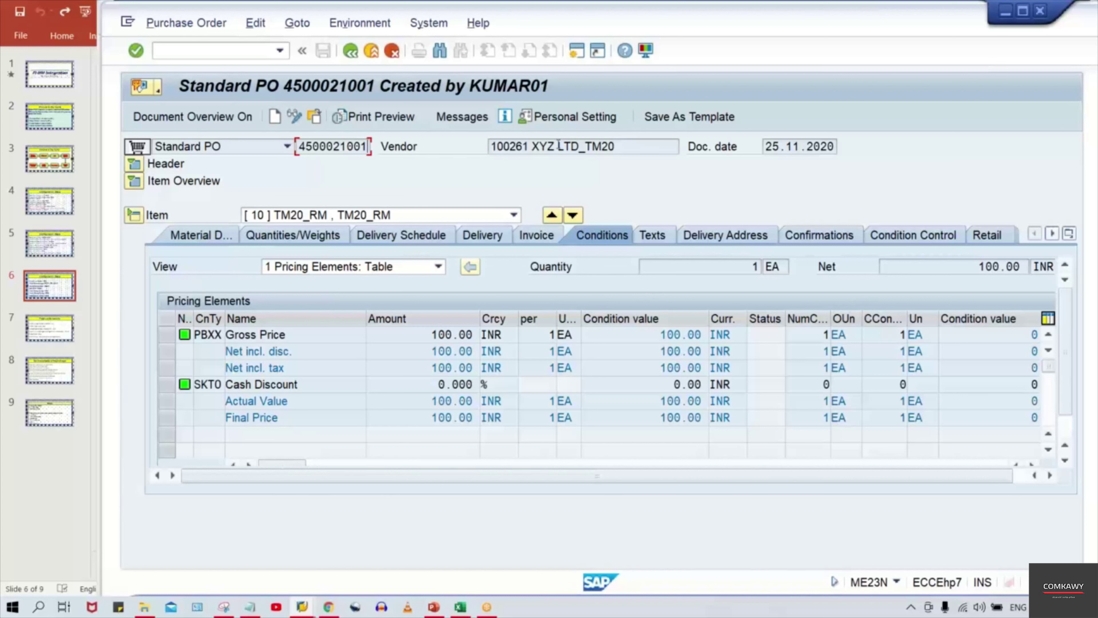
{"action": "left_click", "coordinate": [432, 609]}
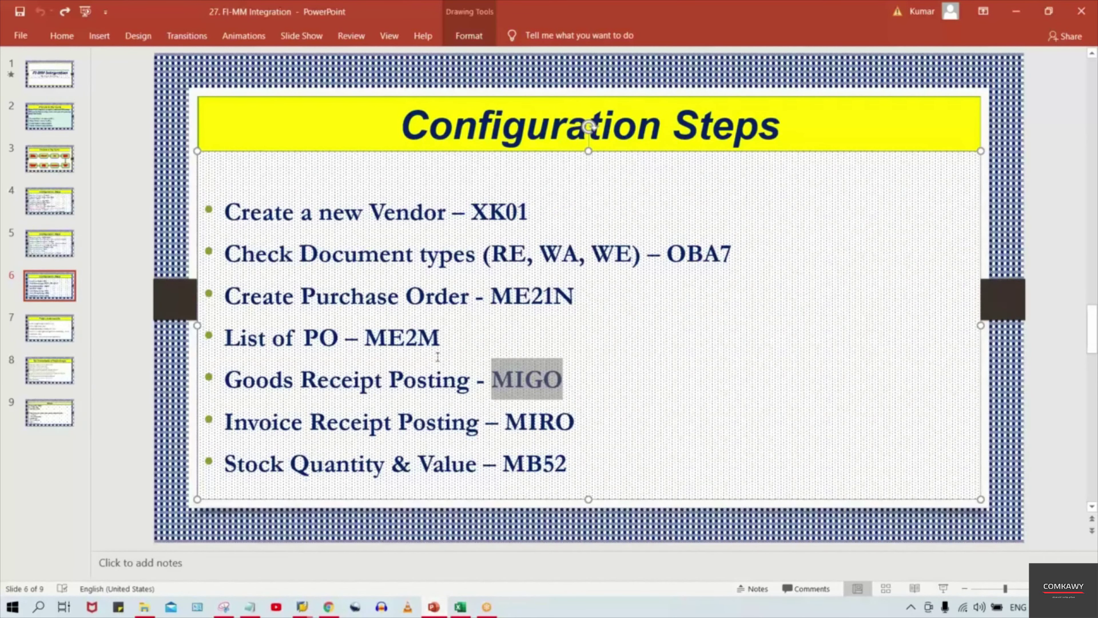
{"action": "key", "text": "alt+Tab"}
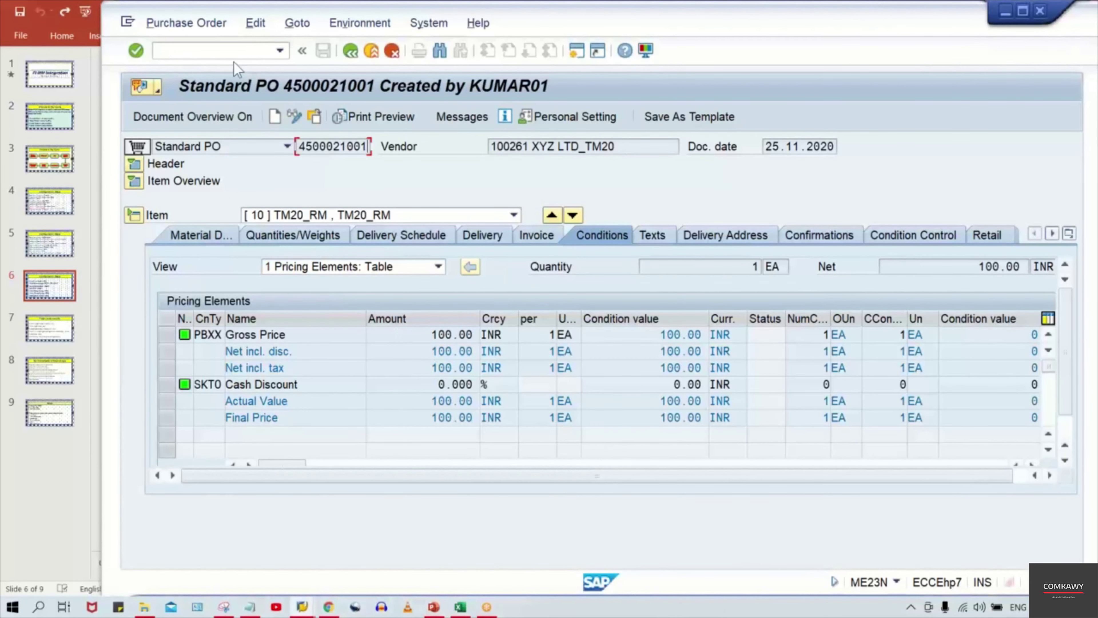
Correct the rejected /NME29 transaction code to /NME29N and launch it
{"action": "left_click", "coordinate": [225, 53]}
{"action": "type", "text": "/NME2"}
{"action": "type", "text": "9"}
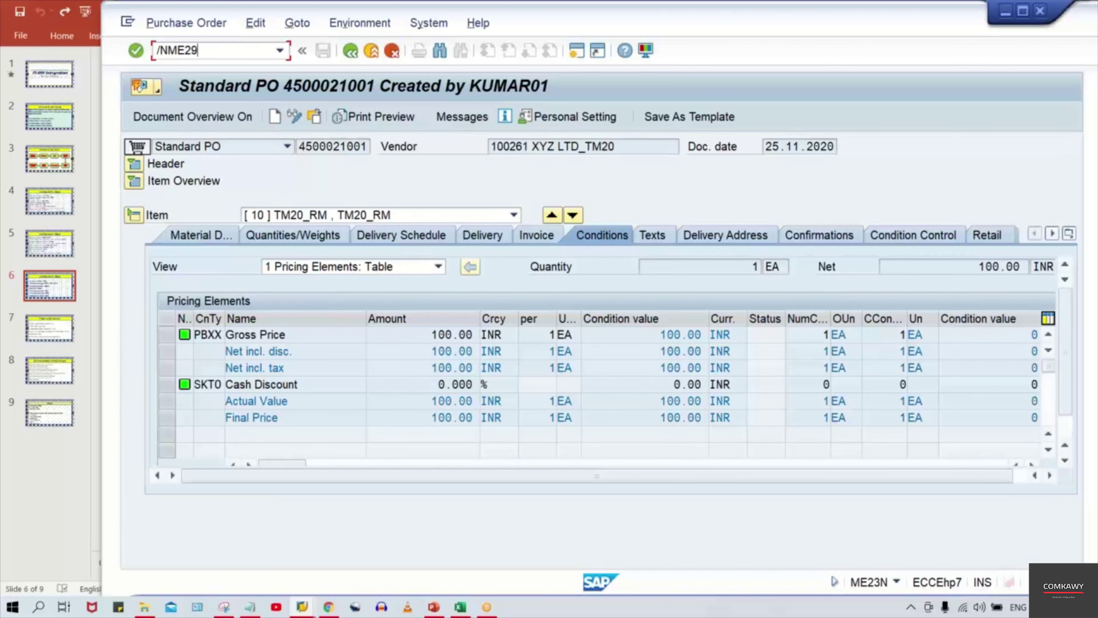
{"action": "key", "text": "Return"}
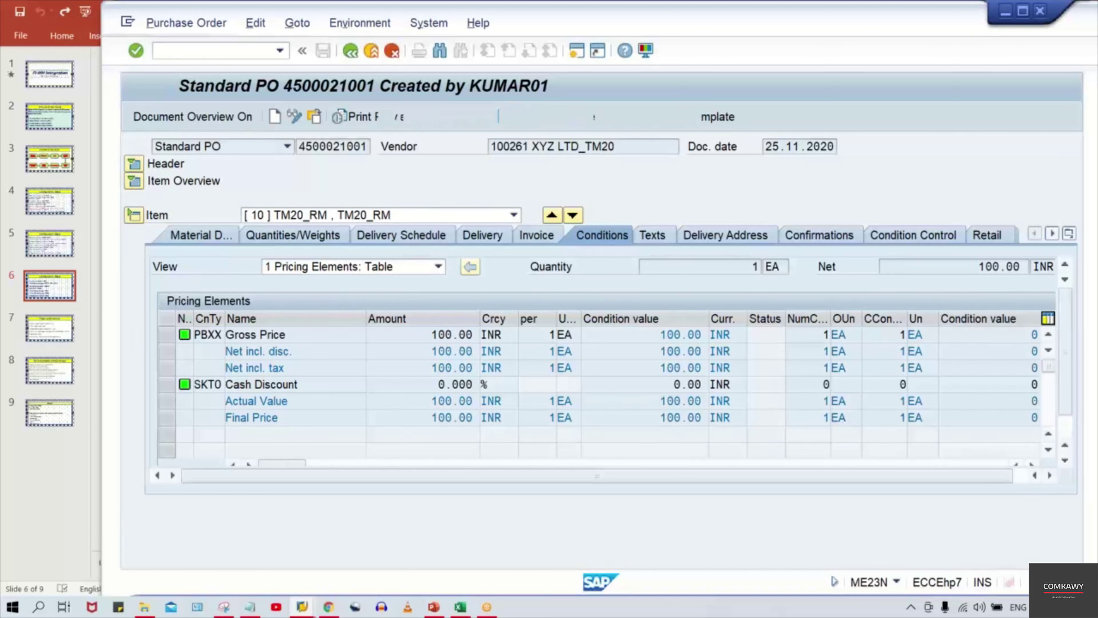
{"action": "left_click", "coordinate": [279, 51]}
{"action": "left_click", "coordinate": [243, 68]}
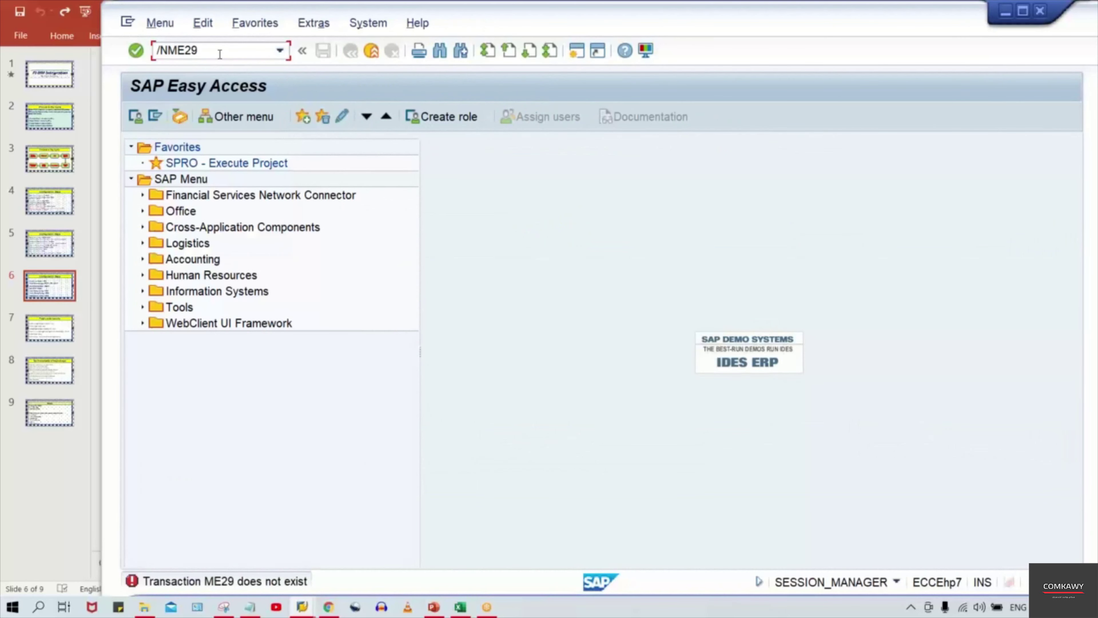
{"action": "type", "text": "N"}
{"action": "key", "text": "Return"}
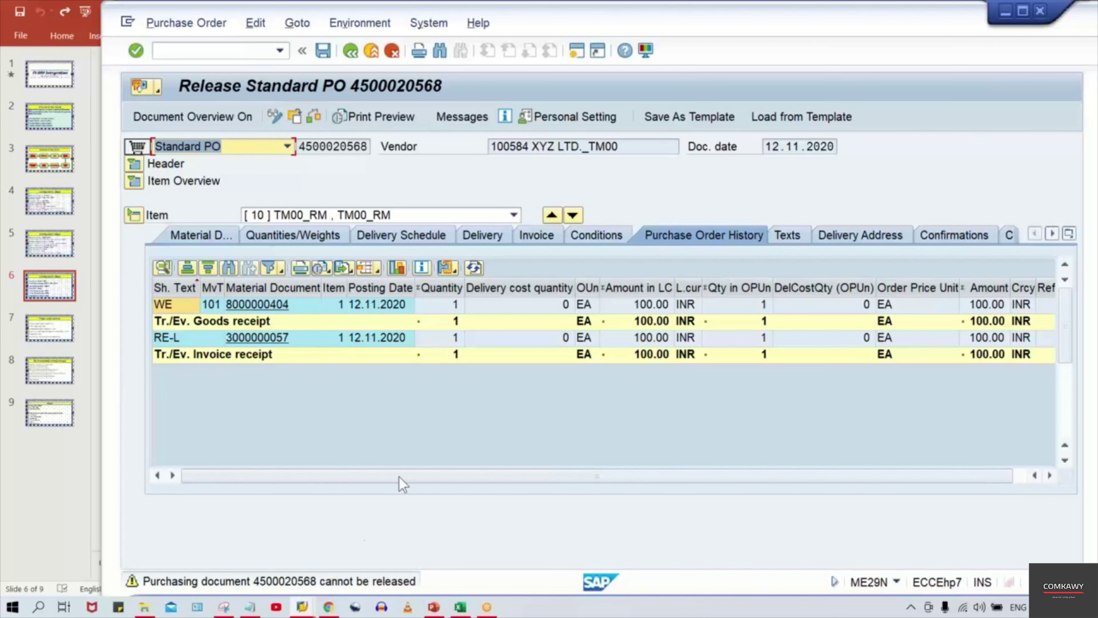
{"action": "left_click", "coordinate": [314, 117]}
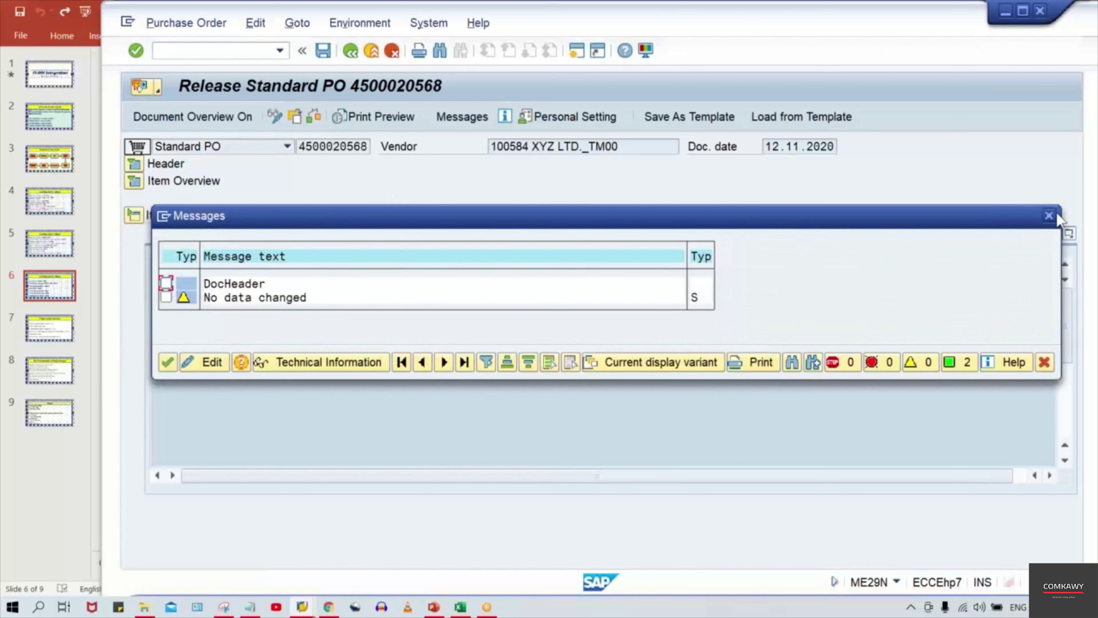
{"action": "left_click", "coordinate": [1048, 215]}
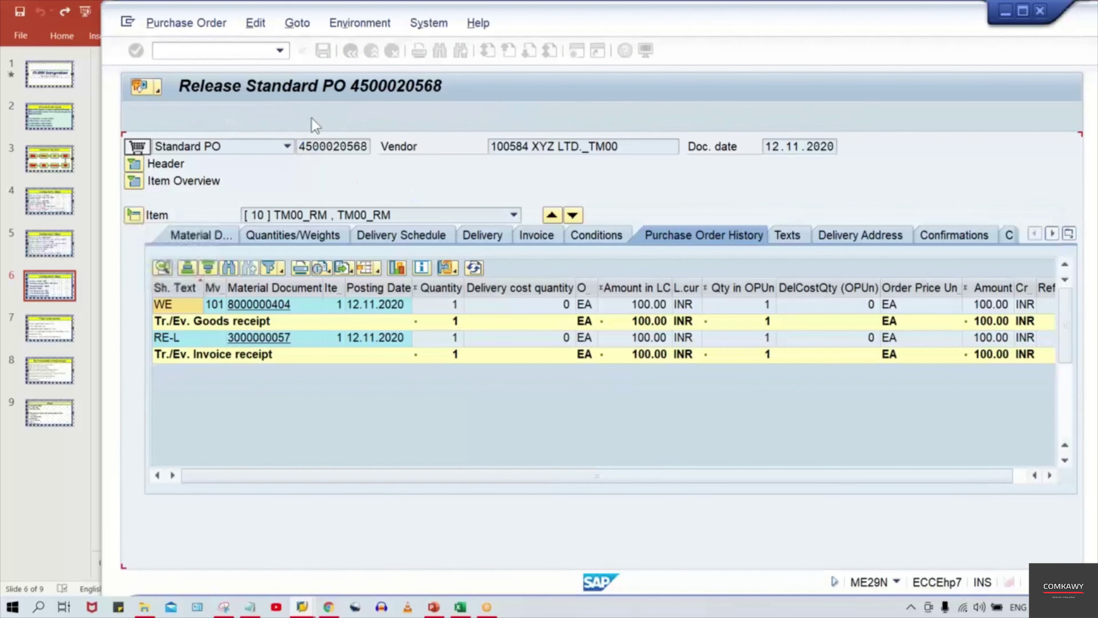
{"action": "left_click", "coordinate": [293, 117]}
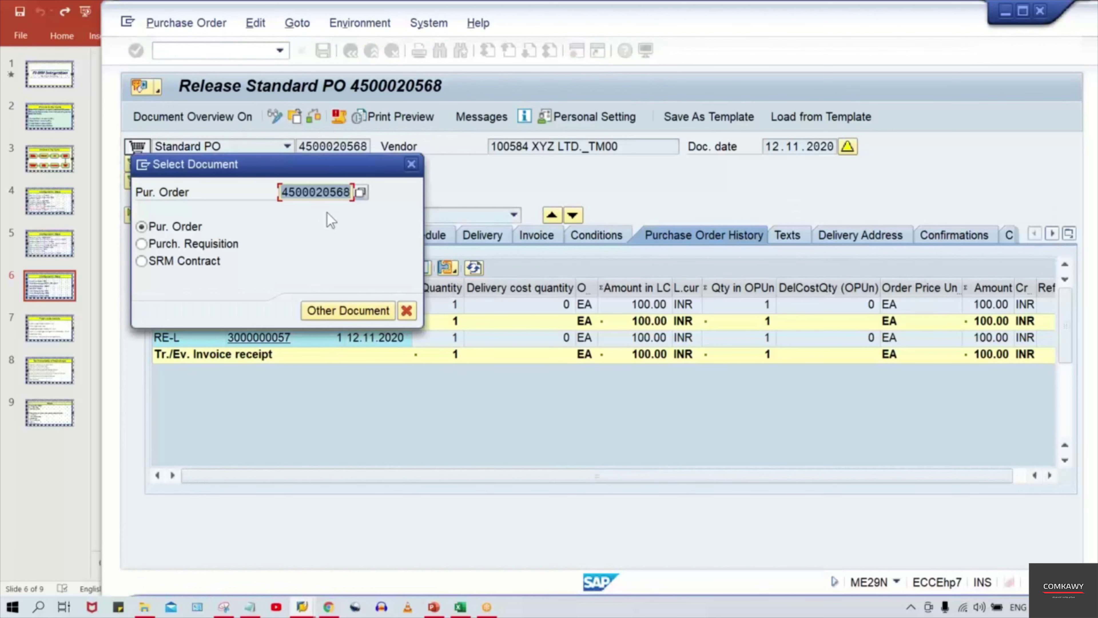
{"action": "type", "text": "4500021001"}
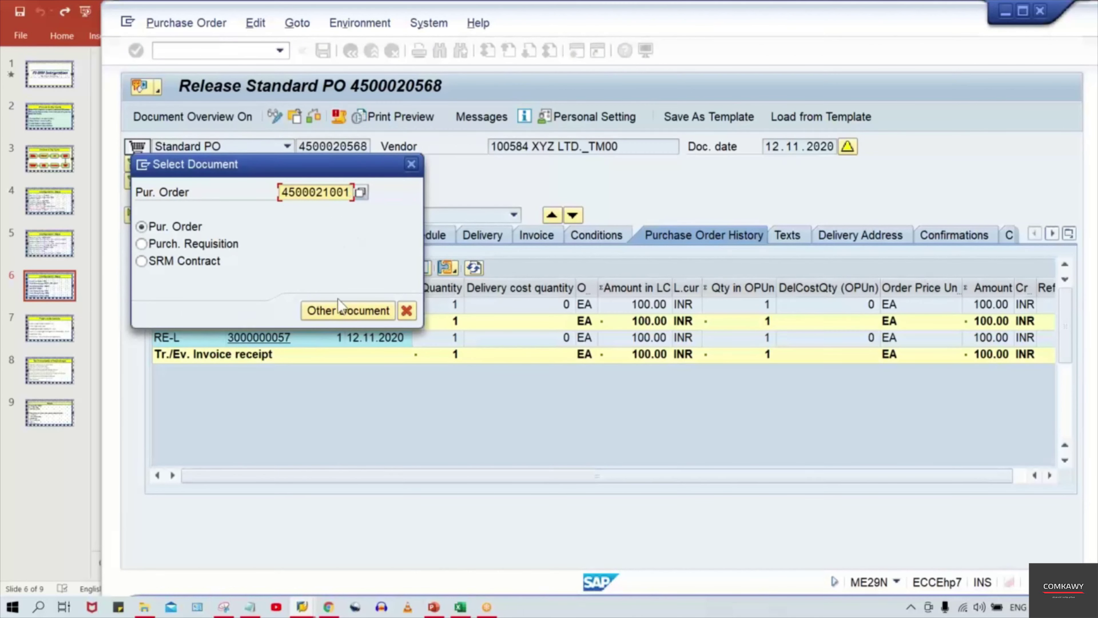
{"action": "left_click", "coordinate": [332, 324]}
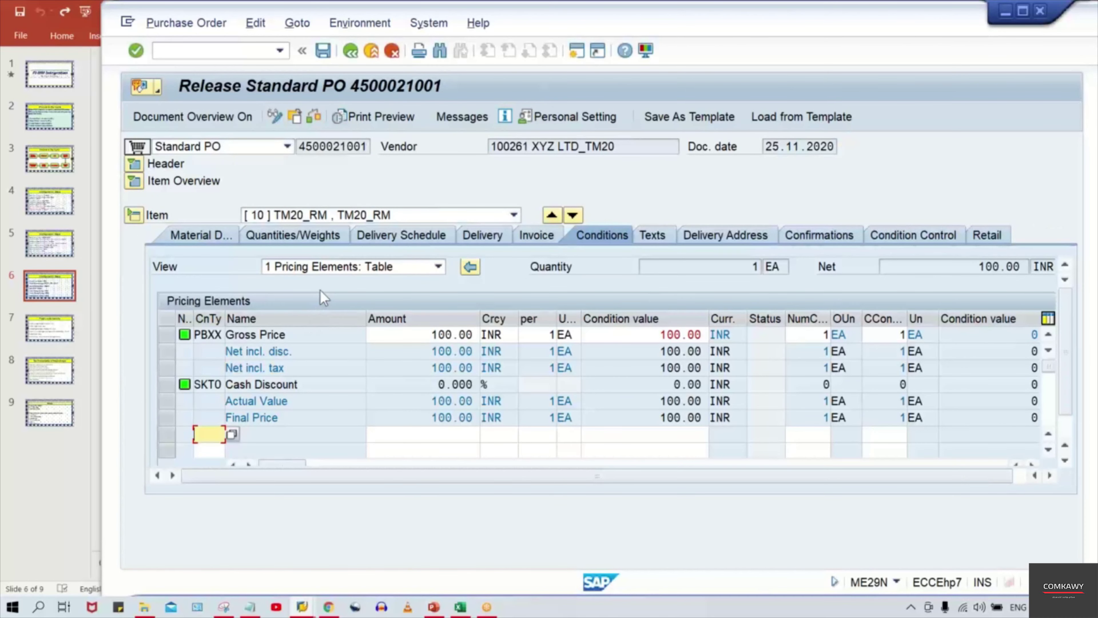
{"action": "left_click", "coordinate": [134, 165]}
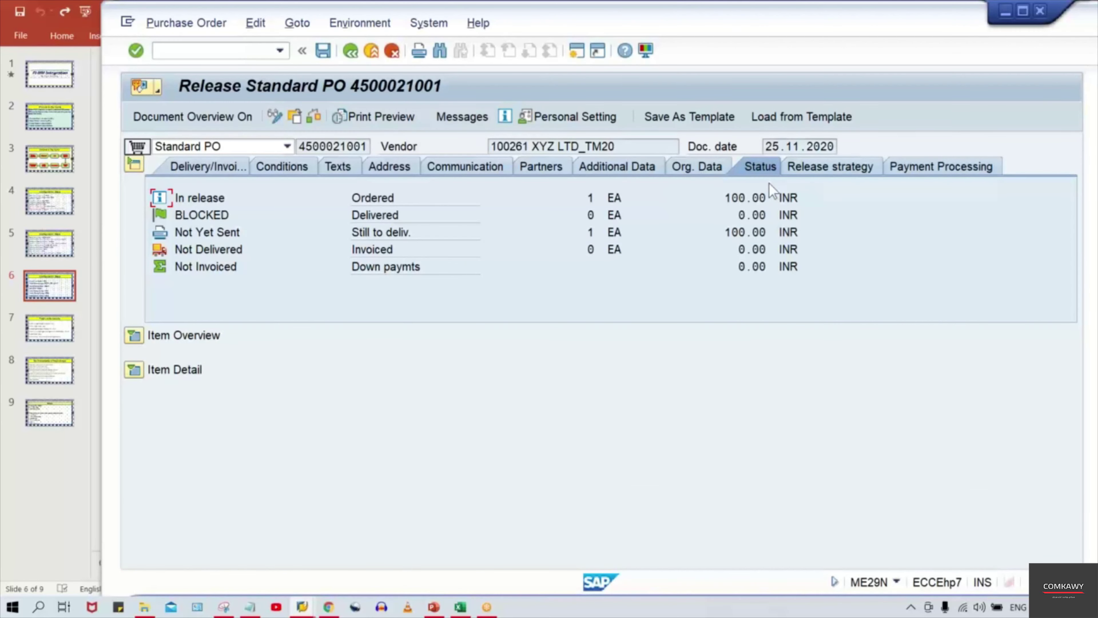
{"action": "left_click", "coordinate": [827, 168]}
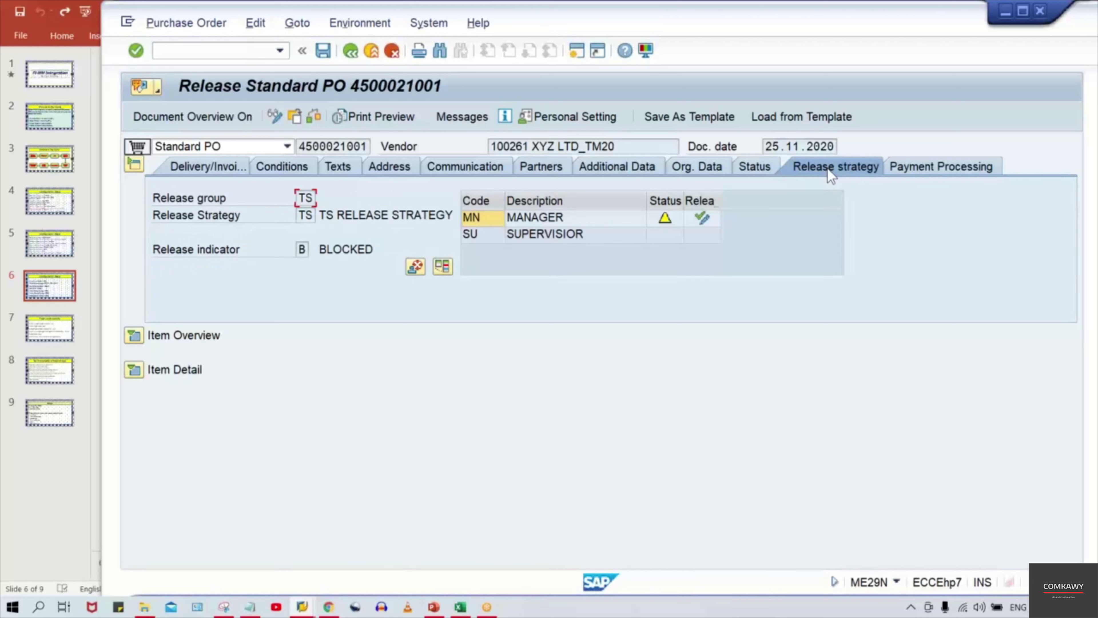
{"action": "left_click", "coordinate": [703, 220]}
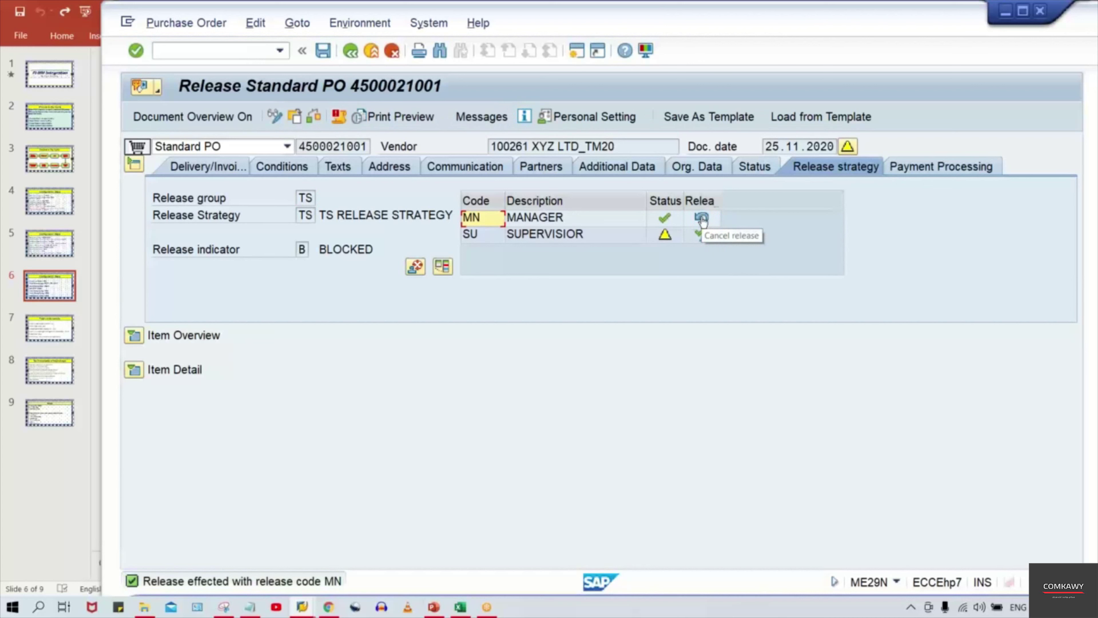
{"action": "left_click", "coordinate": [700, 235]}
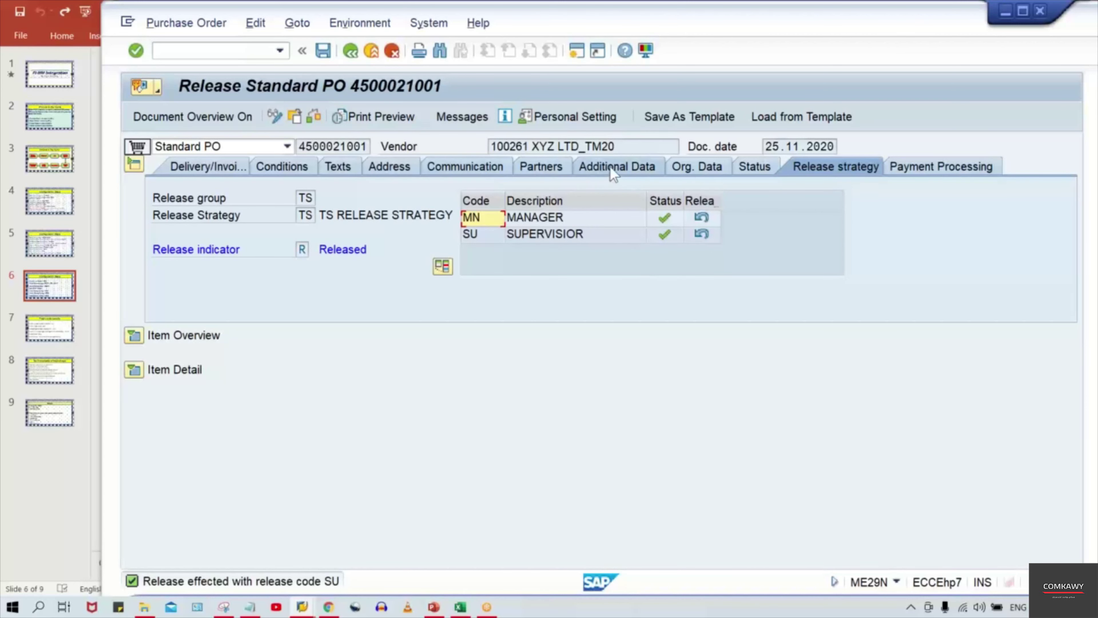
Expand the item overview and point out line 10's short text and ordered quantity for TM20_RM
{"action": "left_click", "coordinate": [133, 335]}
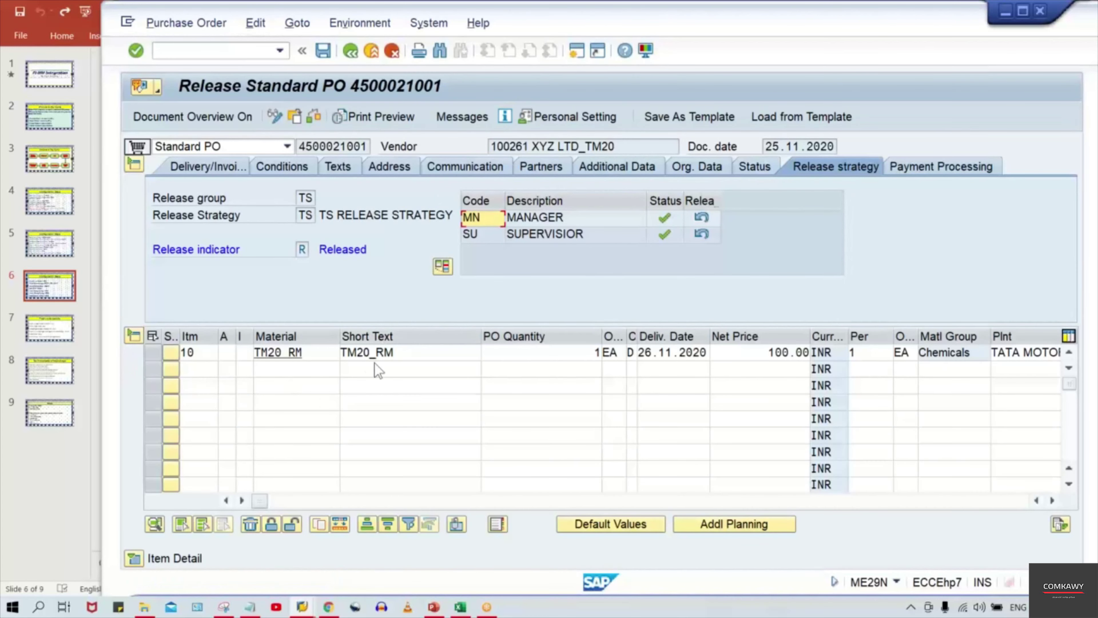
{"action": "left_click", "coordinate": [426, 352]}
{"action": "left_click", "coordinate": [519, 352]}
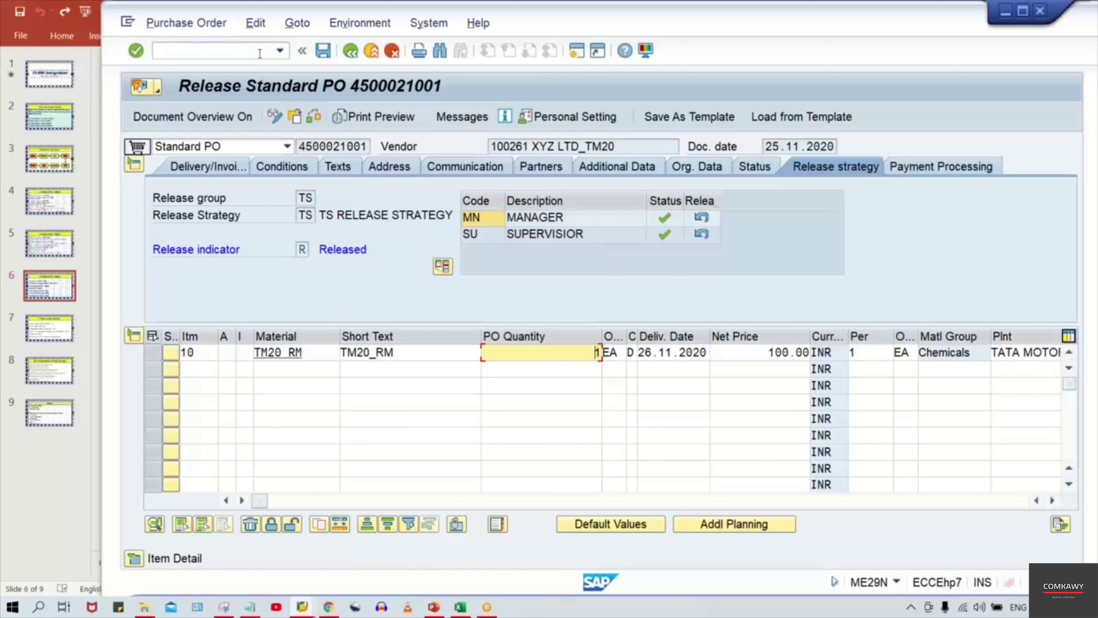
Open the recent transaction codes, then bring the Configuration Steps slide forward
{"action": "left_click", "coordinate": [285, 56]}
{"action": "left_click", "coordinate": [283, 56]}
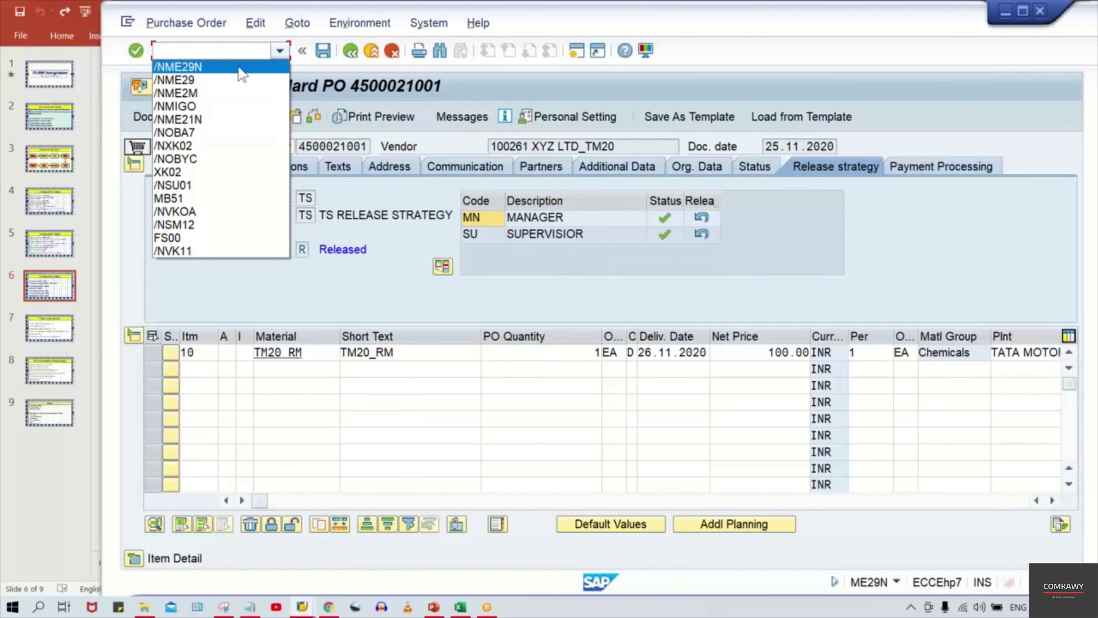
{"action": "left_click", "coordinate": [433, 606]}
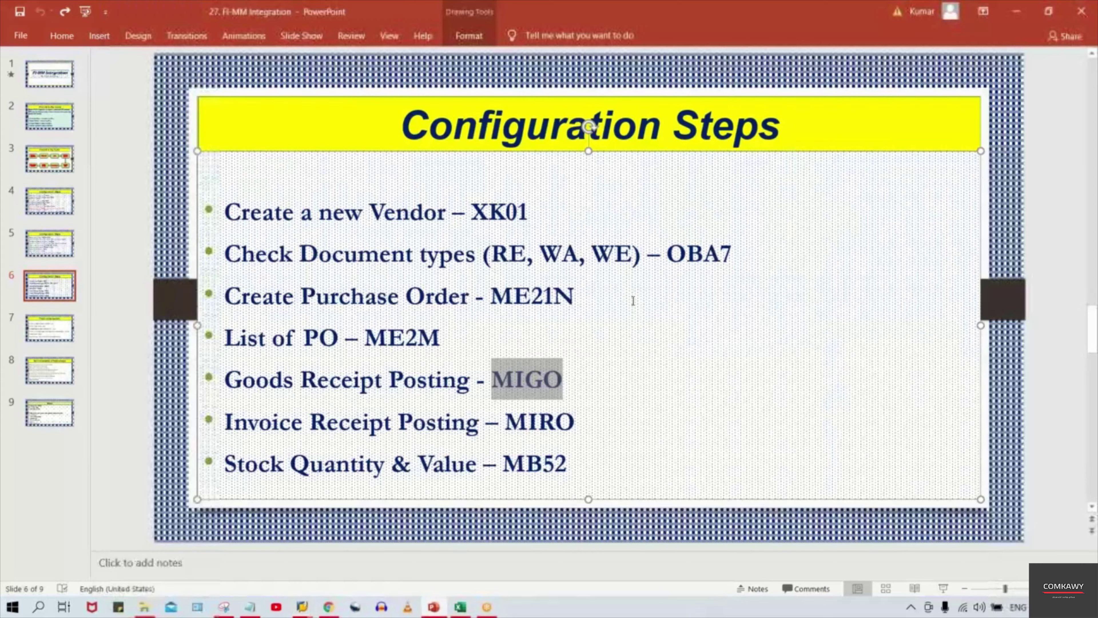
Append '/ ME29N (Release)' after ME21N in the third bullet, fixing the stray 9
{"action": "left_click", "coordinate": [461, 337]}
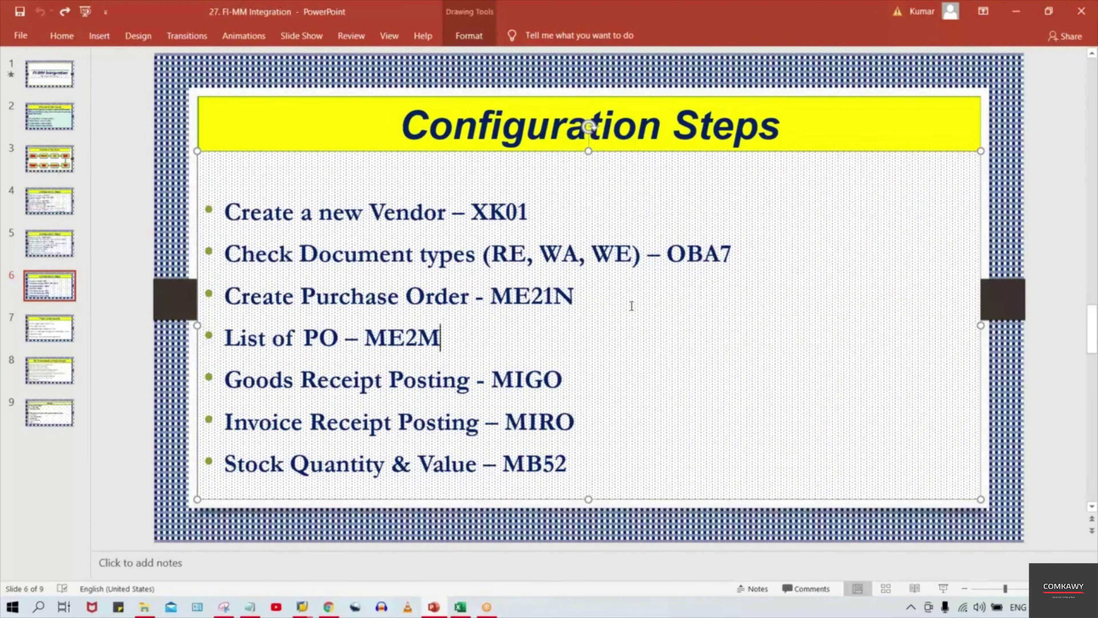
{"action": "left_click", "coordinate": [620, 305]}
{"action": "type", "text": "/"}
{"action": "type", "text": " ME"}
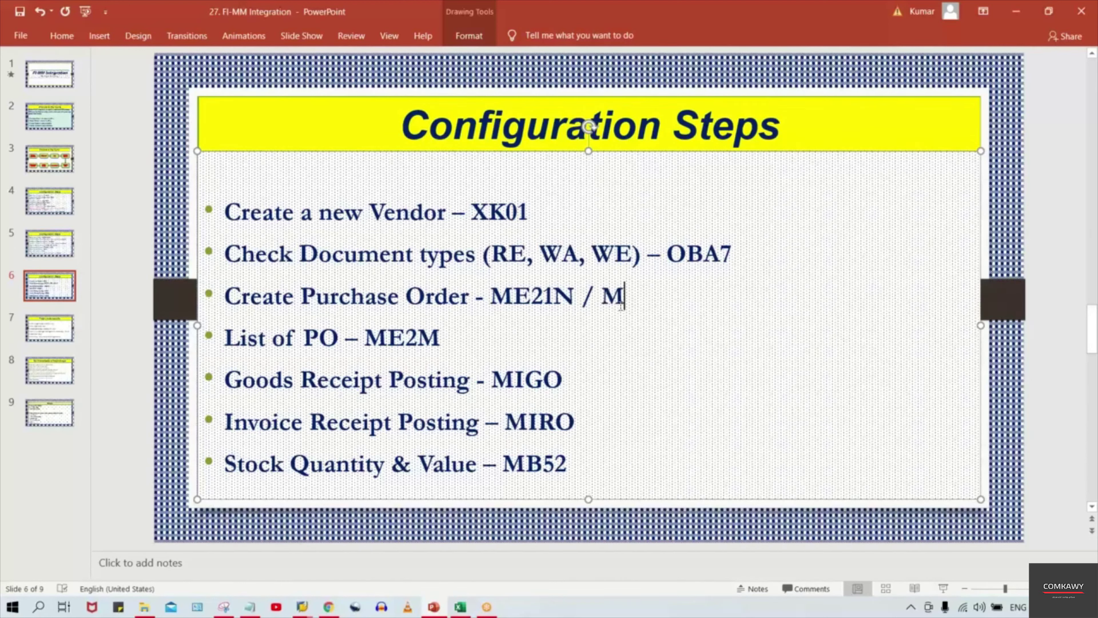
{"action": "type", "text": "N"}
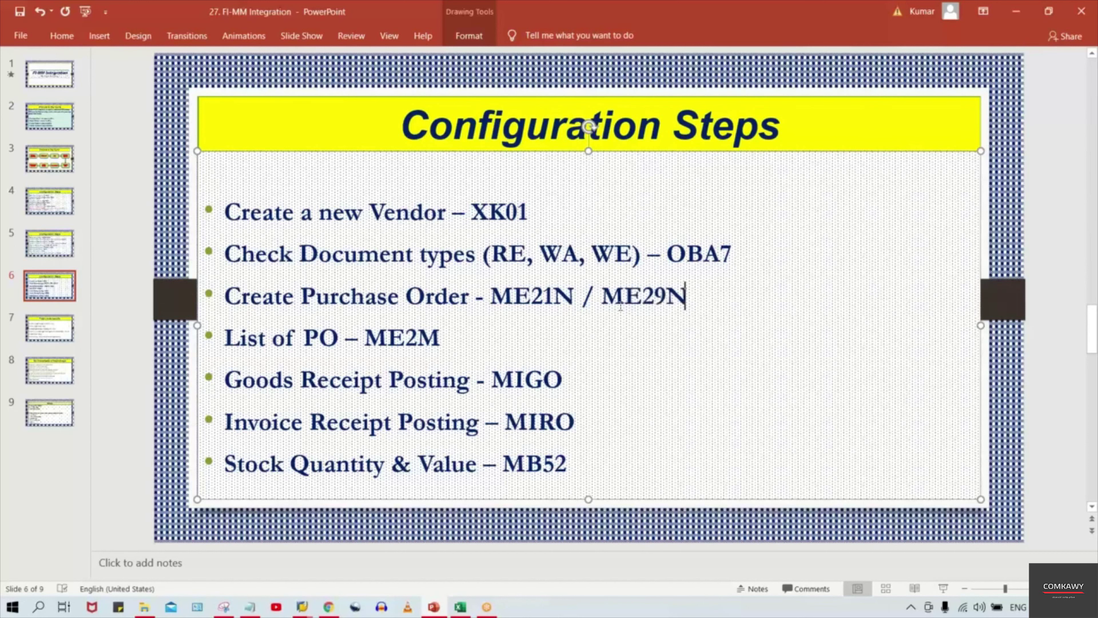
{"action": "type", "text": " 9"}
{"action": "key", "text": "Caps_Lock"}
{"action": "type", "text": "R"}
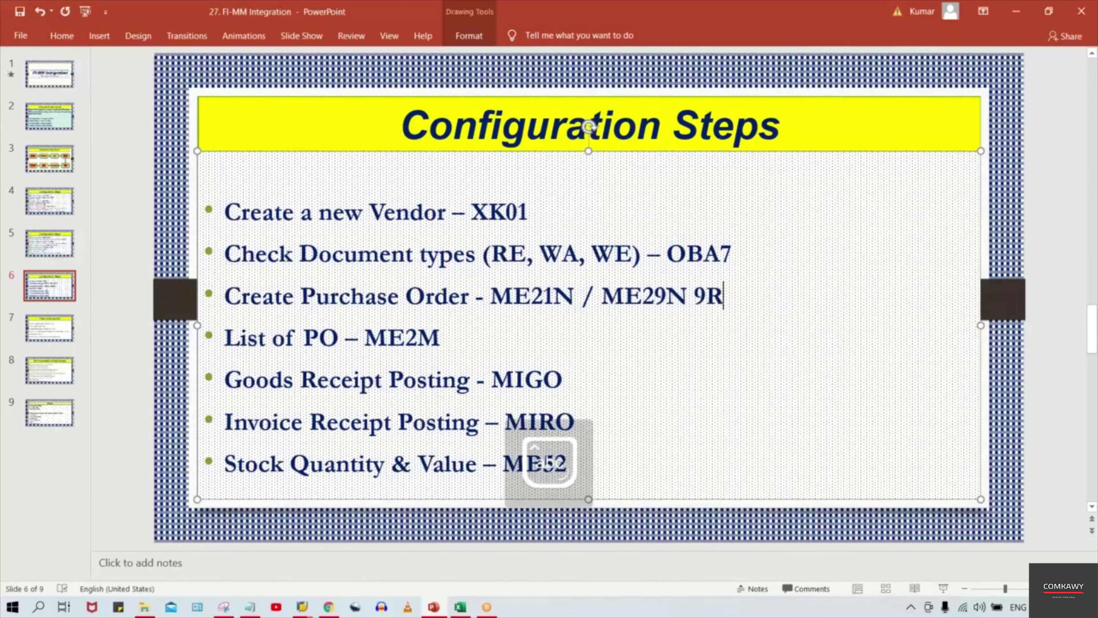
{"action": "type", "text": "elease"}
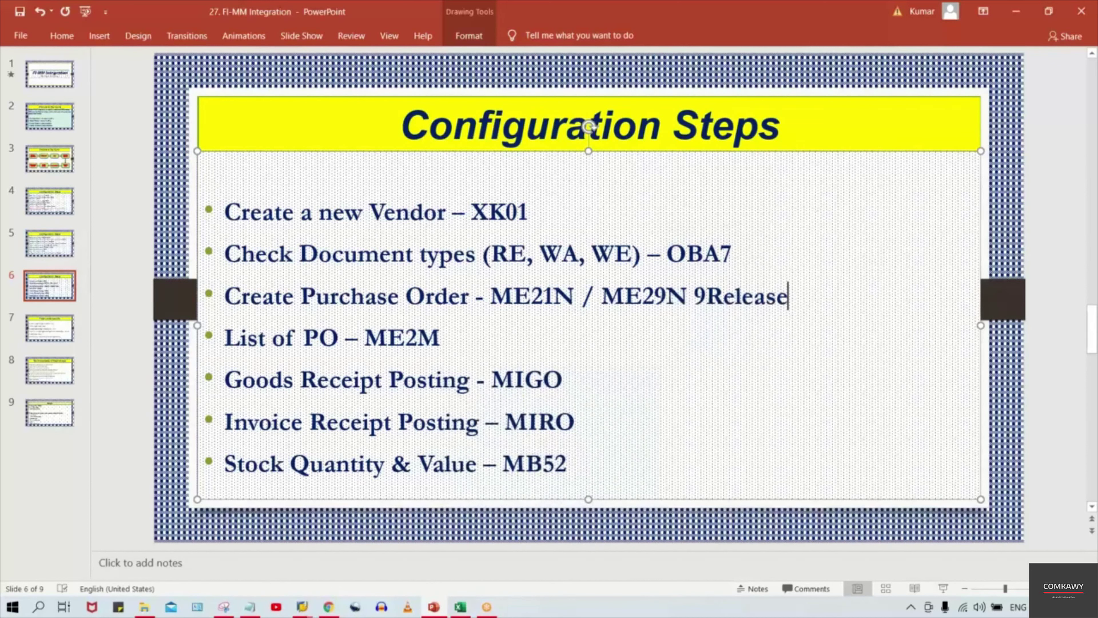
{"action": "type", "text": ")"}
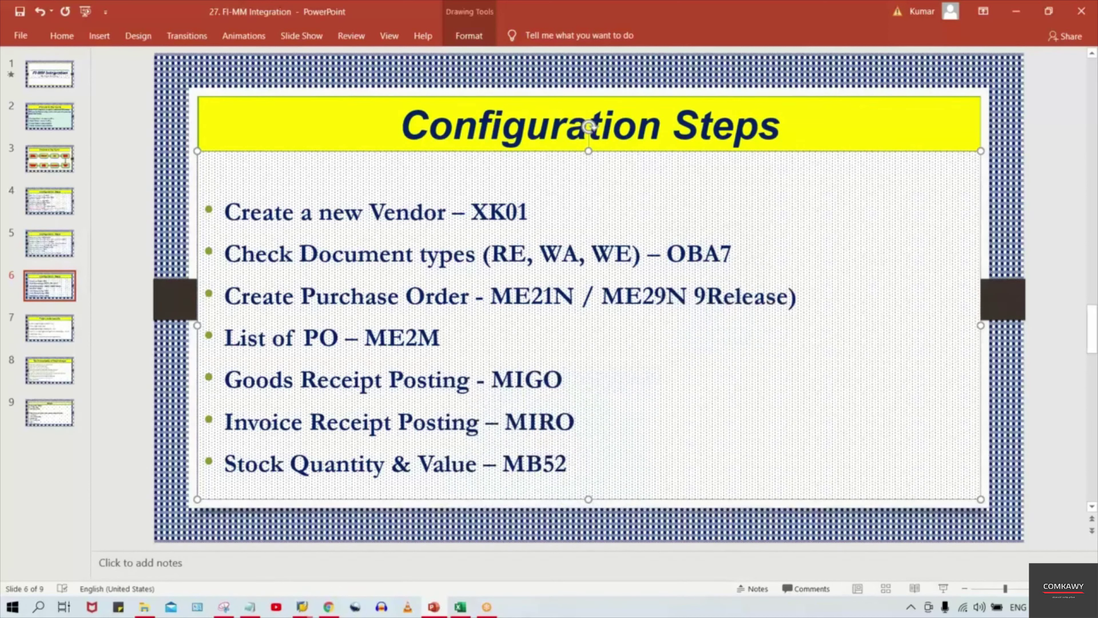
{"action": "key", "text": "Left"}
{"action": "key", "text": "Left"}
{"action": "key", "text": "Left"}
{"action": "key", "text": "Left"}
{"action": "key", "text": "Left"}
{"action": "key", "text": "Left"}
{"action": "key", "text": "Left"}
{"action": "key", "text": "Left"}
{"action": "key", "text": "Left"}
{"action": "key", "text": "Delete"}
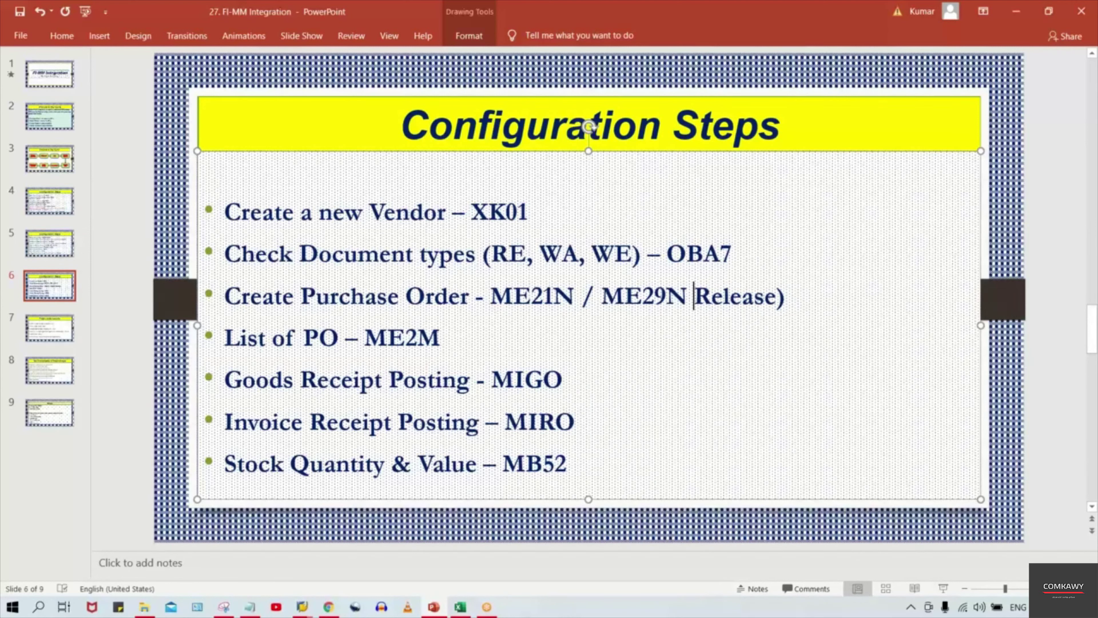
{"action": "type", "text": "("}
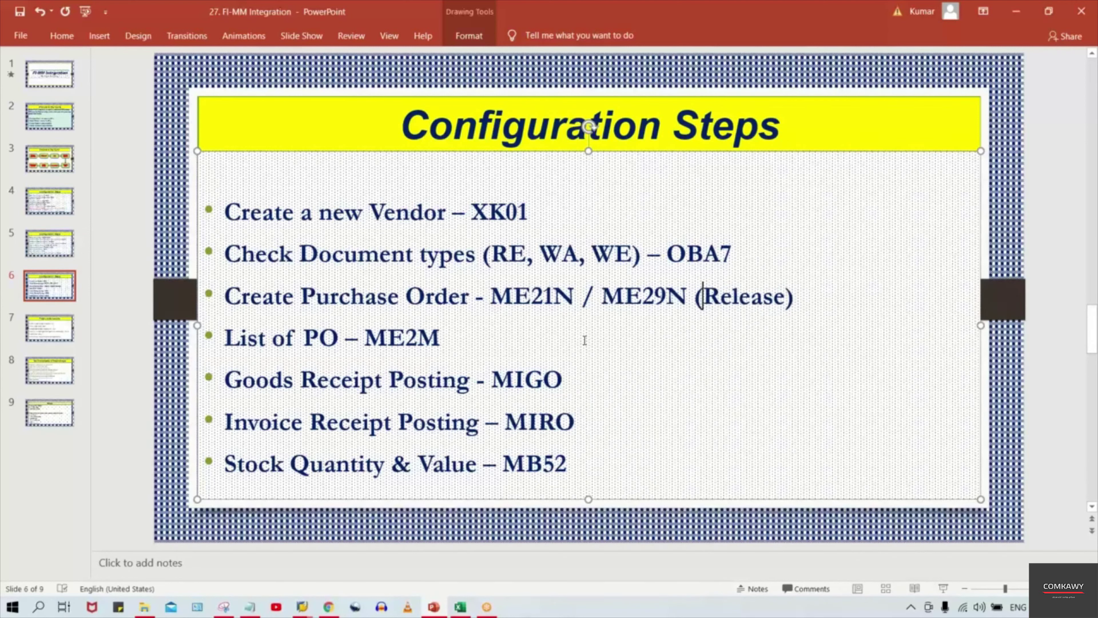
{"action": "left_click", "coordinate": [604, 387]}
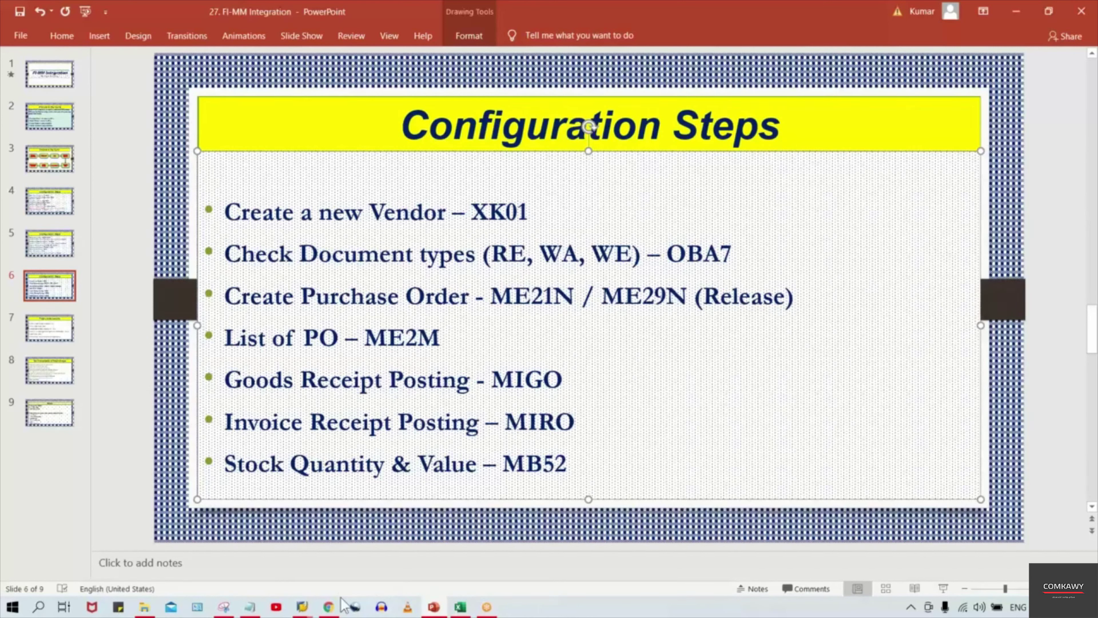
Save the released purchase order in ME29N and leave the release screen
{"action": "mouse_move", "coordinate": [302, 607]}
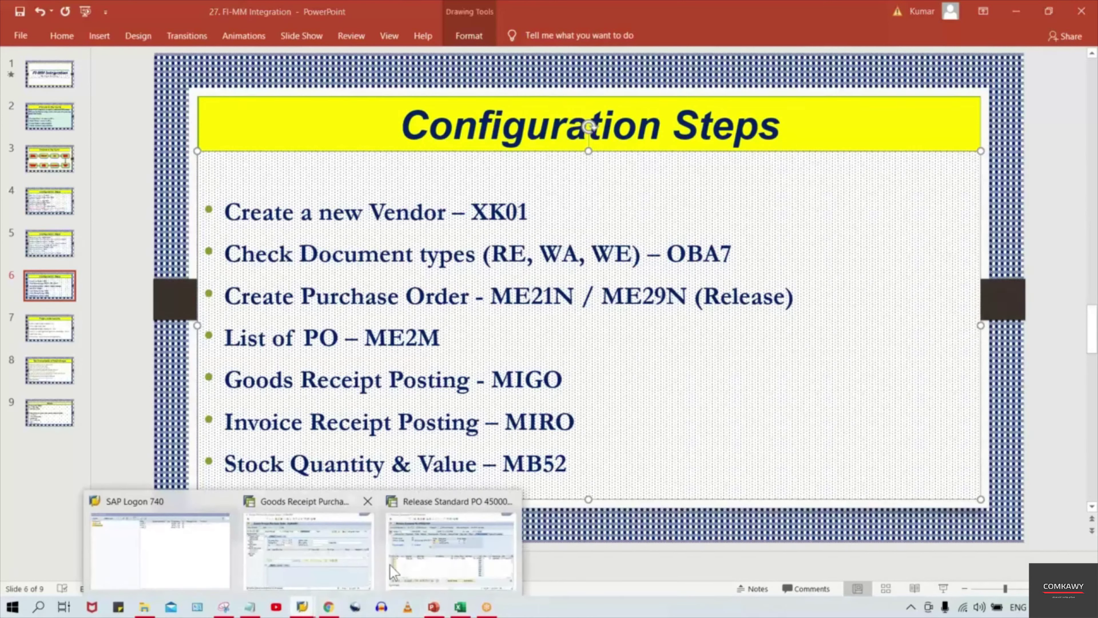
{"action": "left_click", "coordinate": [441, 564]}
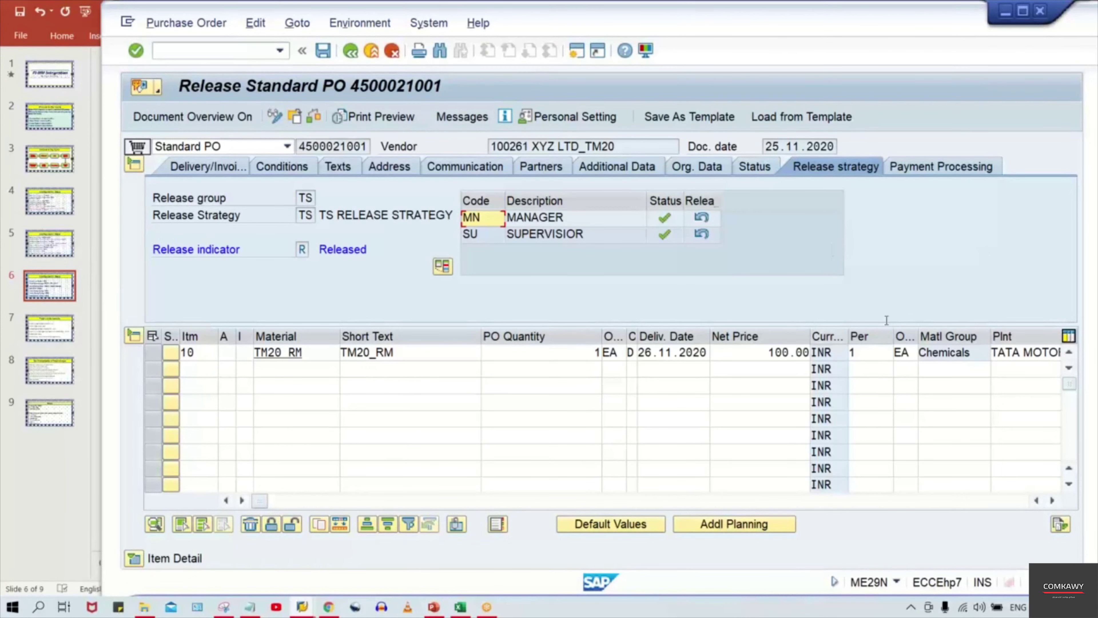
{"action": "left_click", "coordinate": [327, 55]}
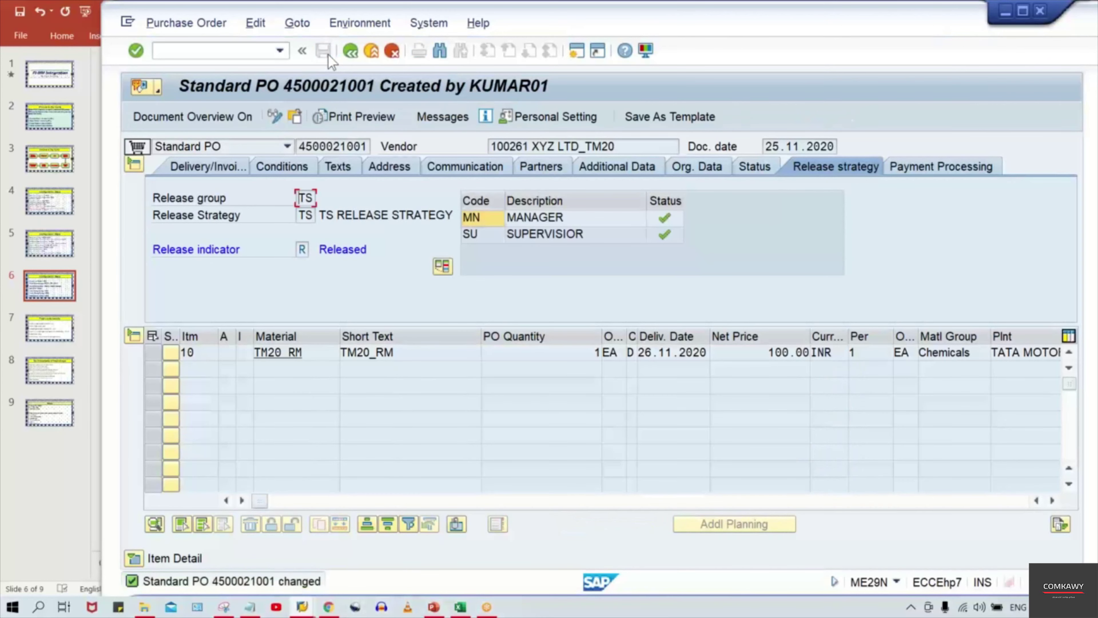
{"action": "left_click", "coordinate": [354, 54]}
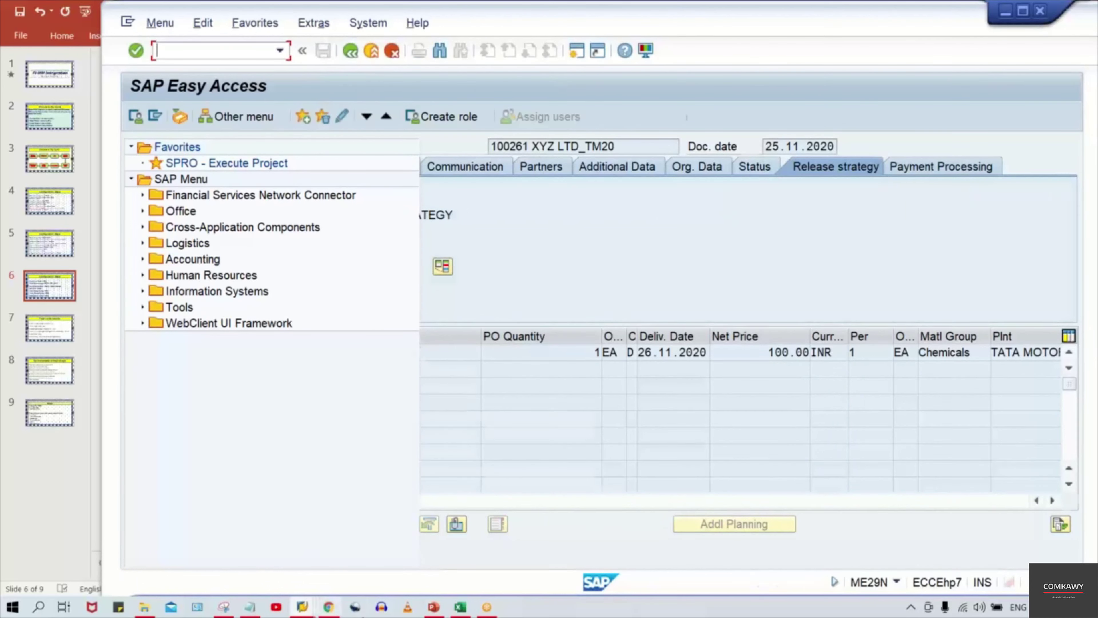
{"action": "mouse_move", "coordinate": [302, 607]}
{"action": "left_click", "coordinate": [303, 538]}
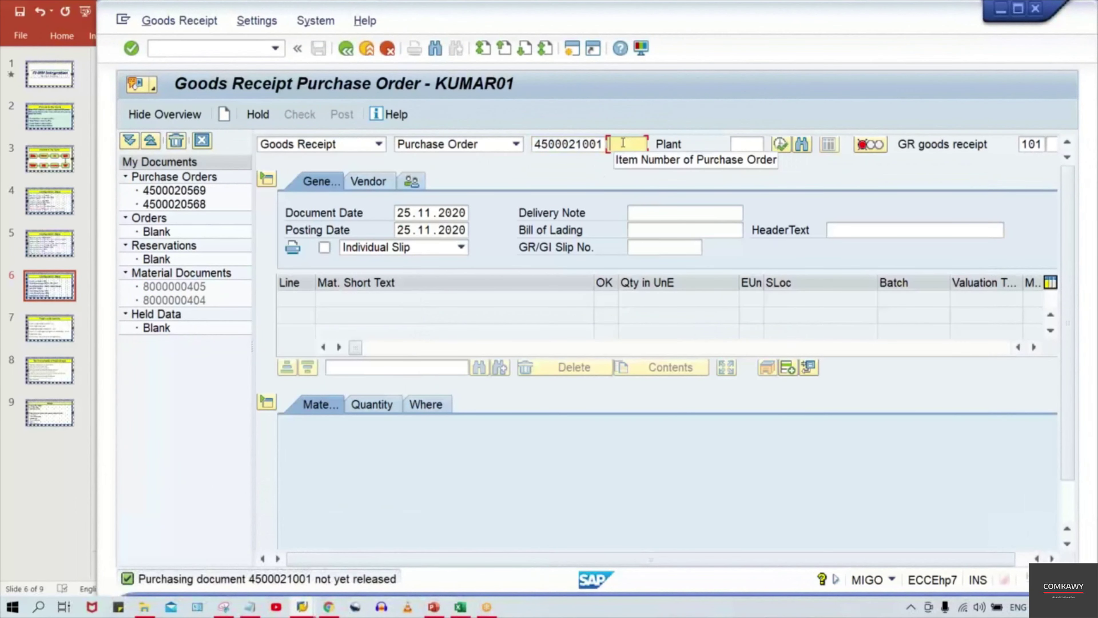
{"action": "key", "text": "Return"}
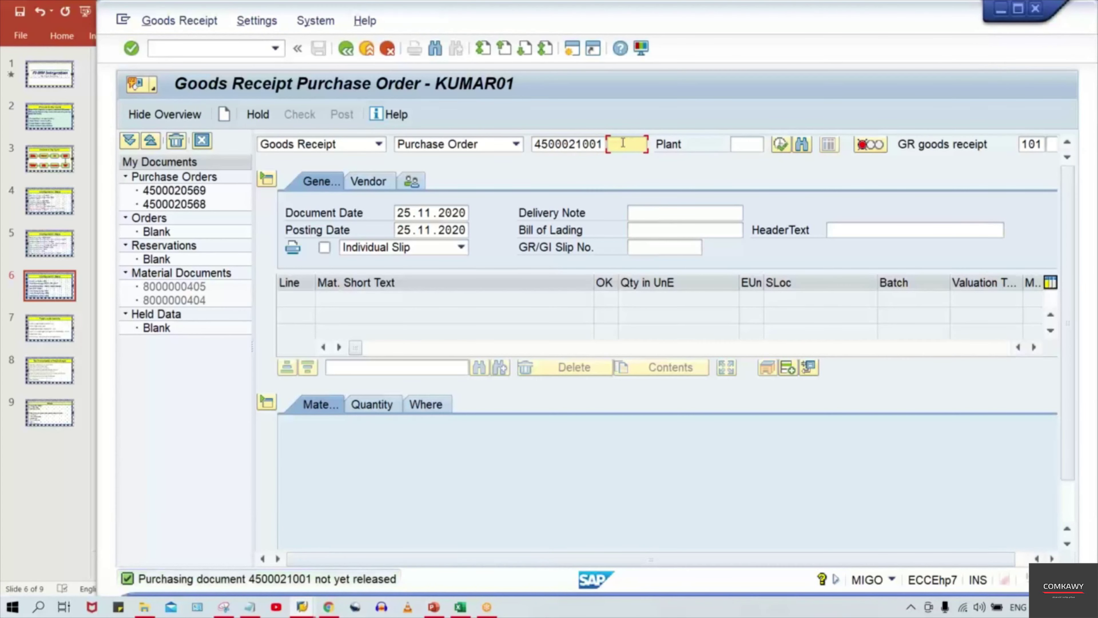
{"action": "left_click", "coordinate": [275, 48]}
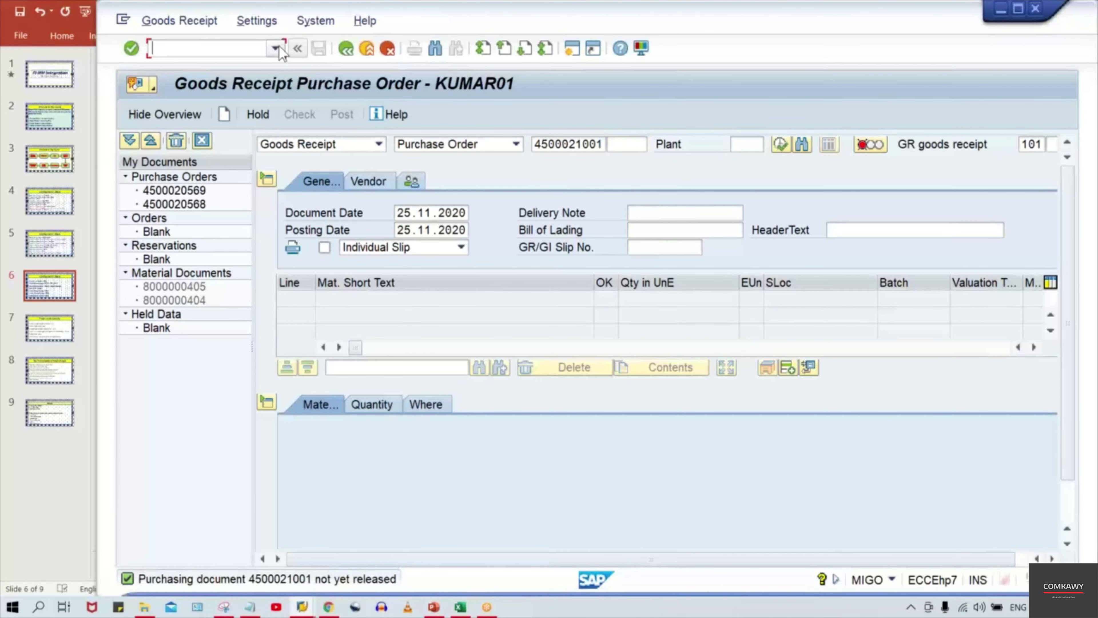
{"action": "left_click", "coordinate": [233, 106]}
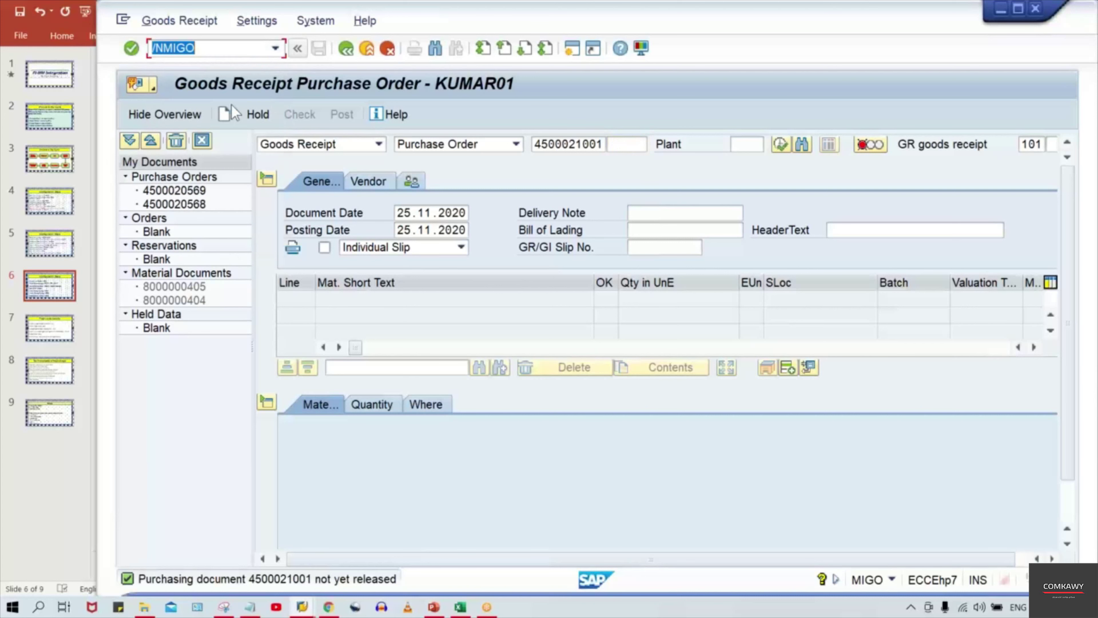
{"action": "key", "text": "Return"}
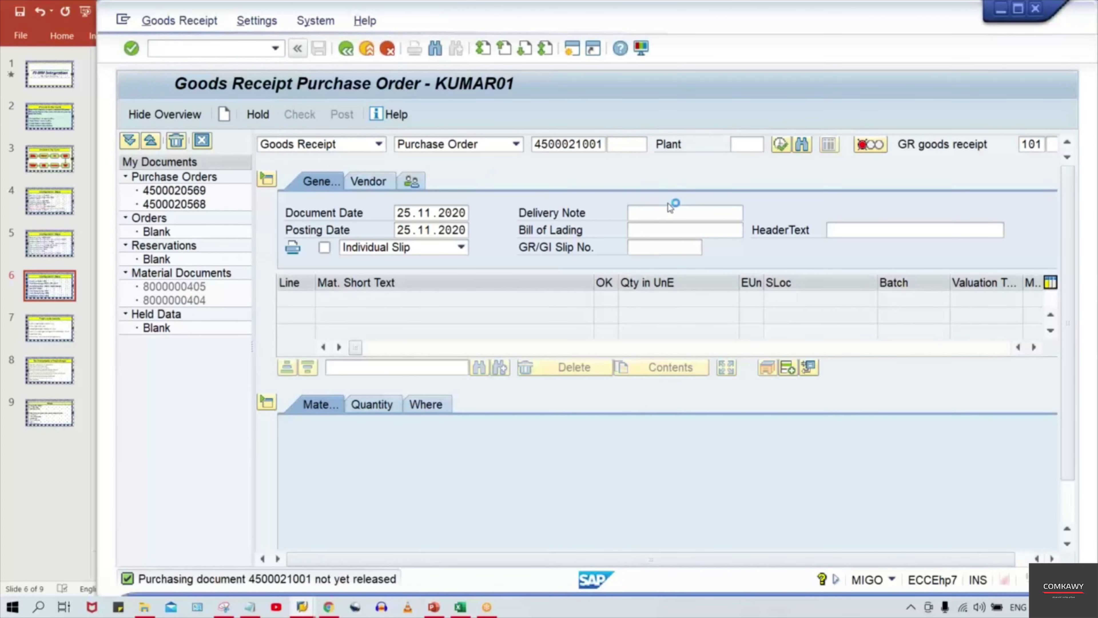
{"action": "left_click", "coordinate": [566, 148]}
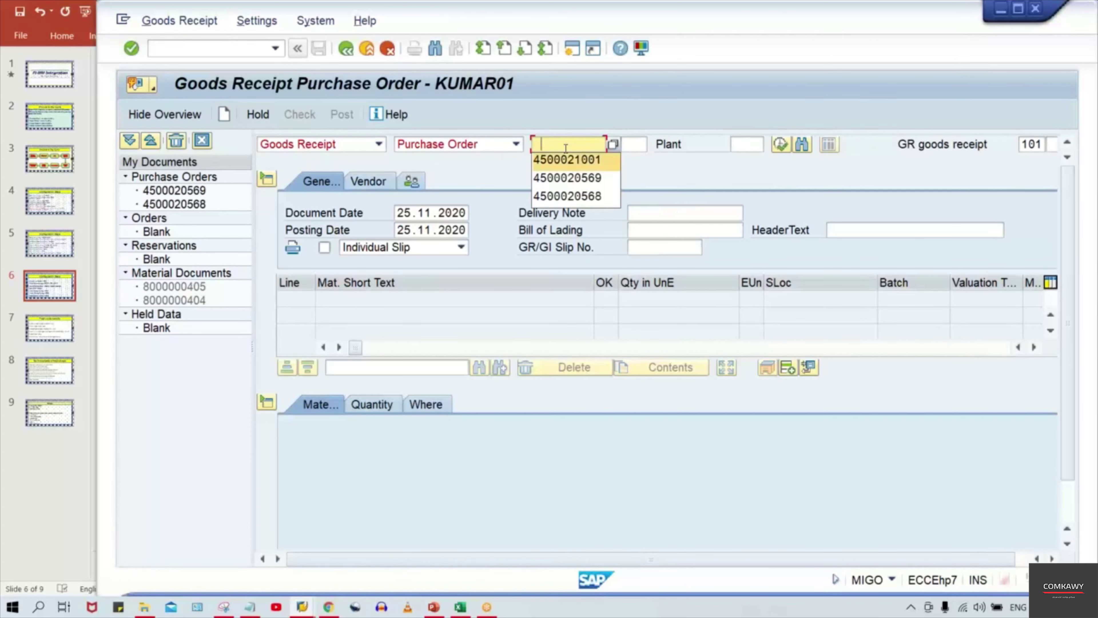
{"action": "key", "text": "Return"}
{"action": "key", "text": "Return"}
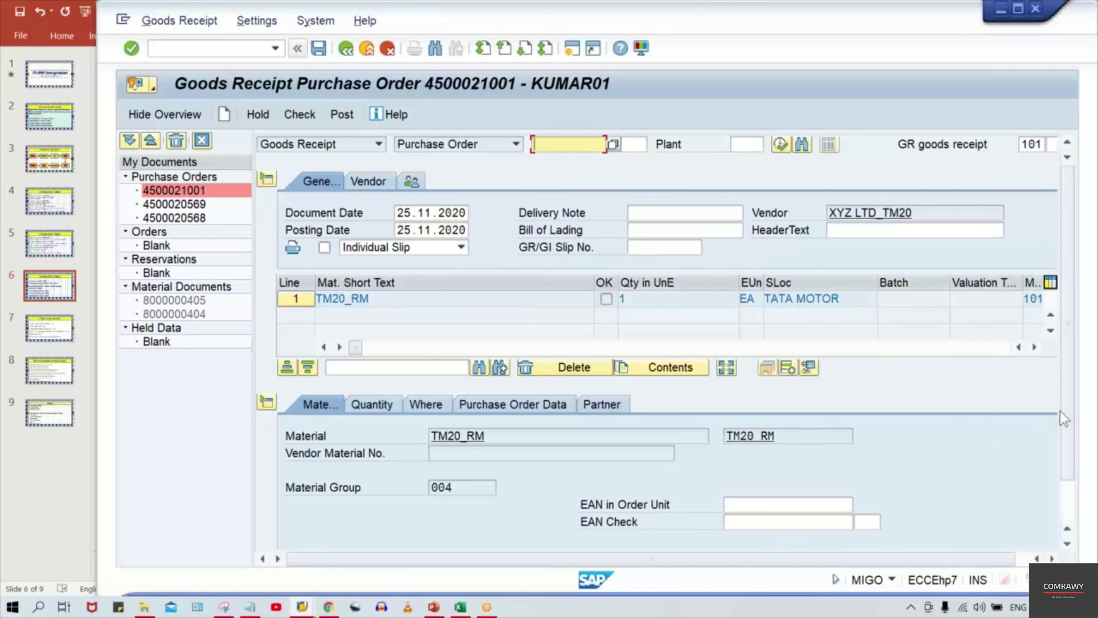
Mark line 1, TM20_RM at 1 EA, as Item OK
{"action": "left_click_drag", "start_coordinate": [1064, 407], "coordinate": [1064, 447]}
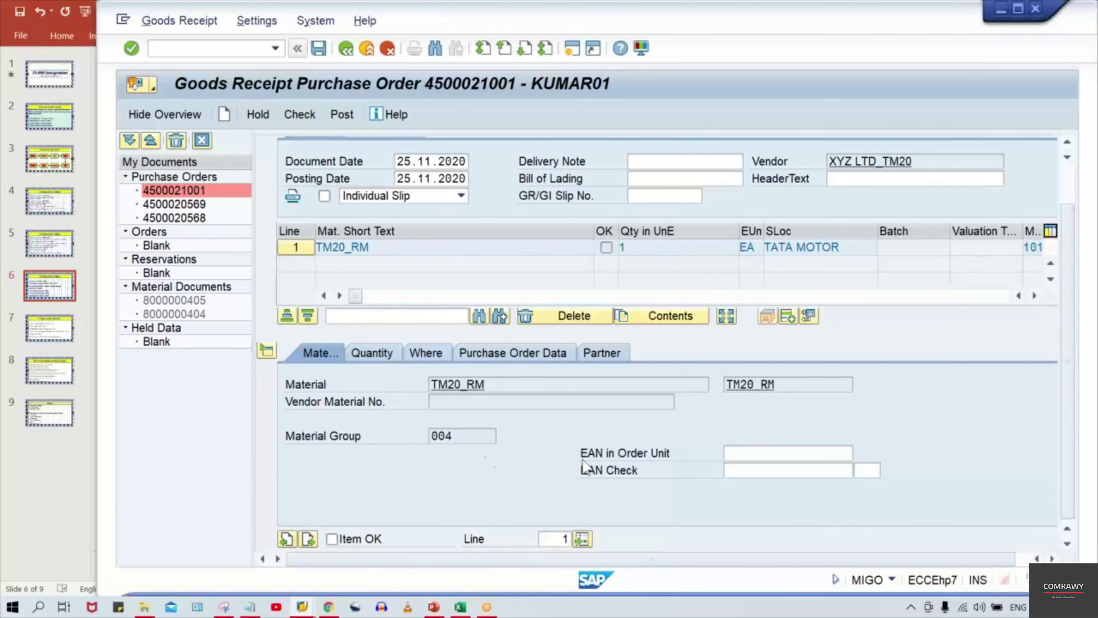
{"action": "scroll", "coordinate": [705, 432], "scroll_direction": "up", "scroll_amount": 2}
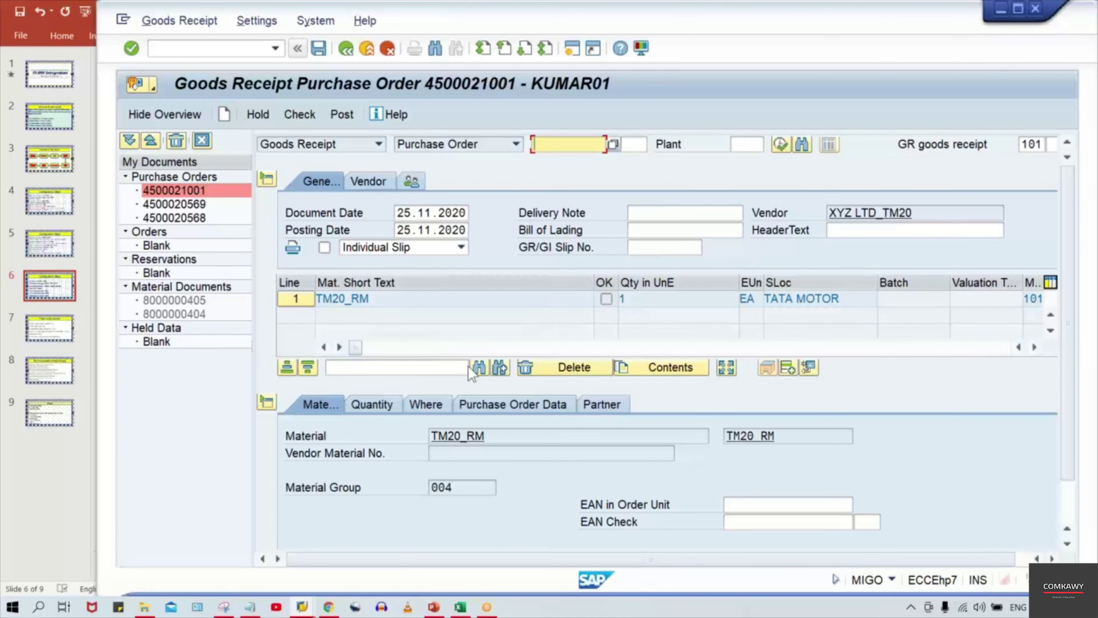
{"action": "scroll", "coordinate": [469, 556], "scroll_direction": "down", "scroll_amount": 2}
{"action": "left_click", "coordinate": [332, 538]}
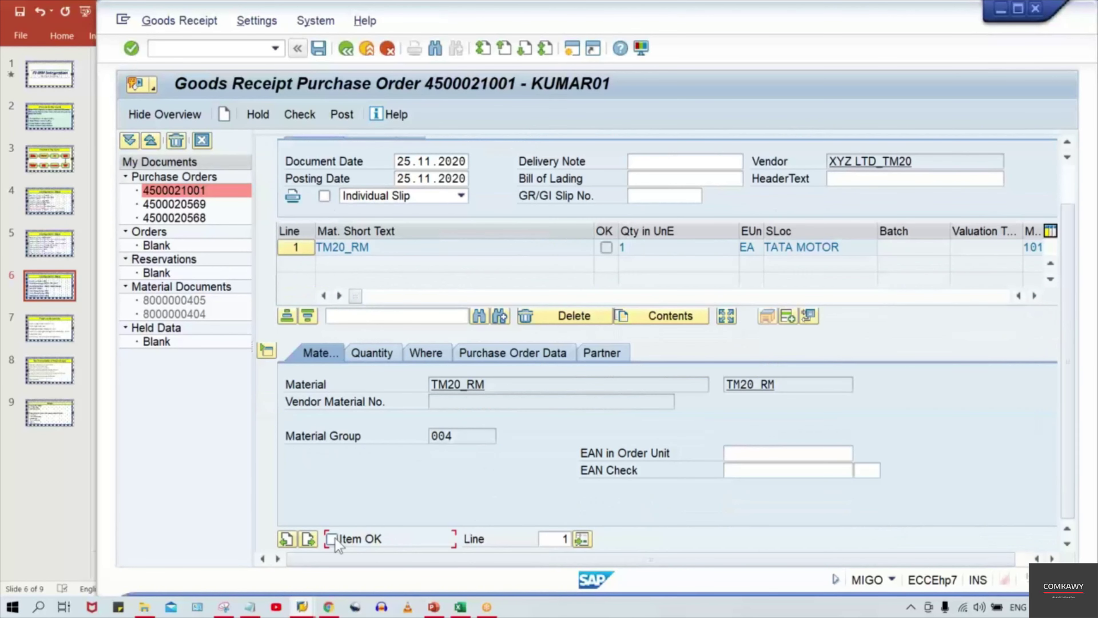
{"action": "scroll", "coordinate": [489, 259], "scroll_direction": "up", "scroll_amount": 2}
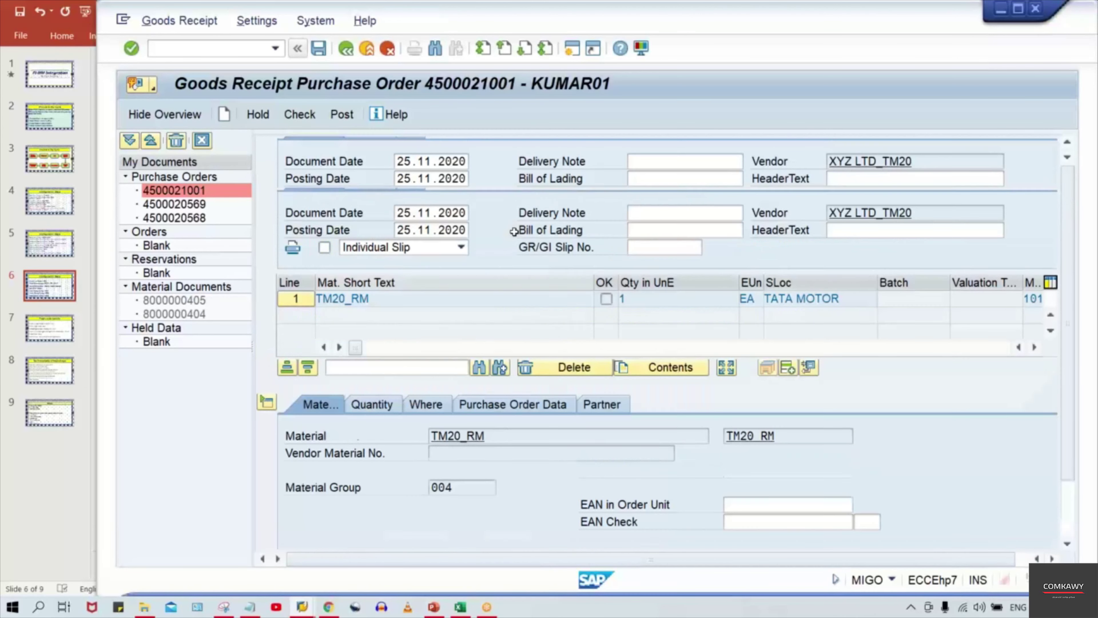
{"action": "left_click", "coordinate": [294, 123]}
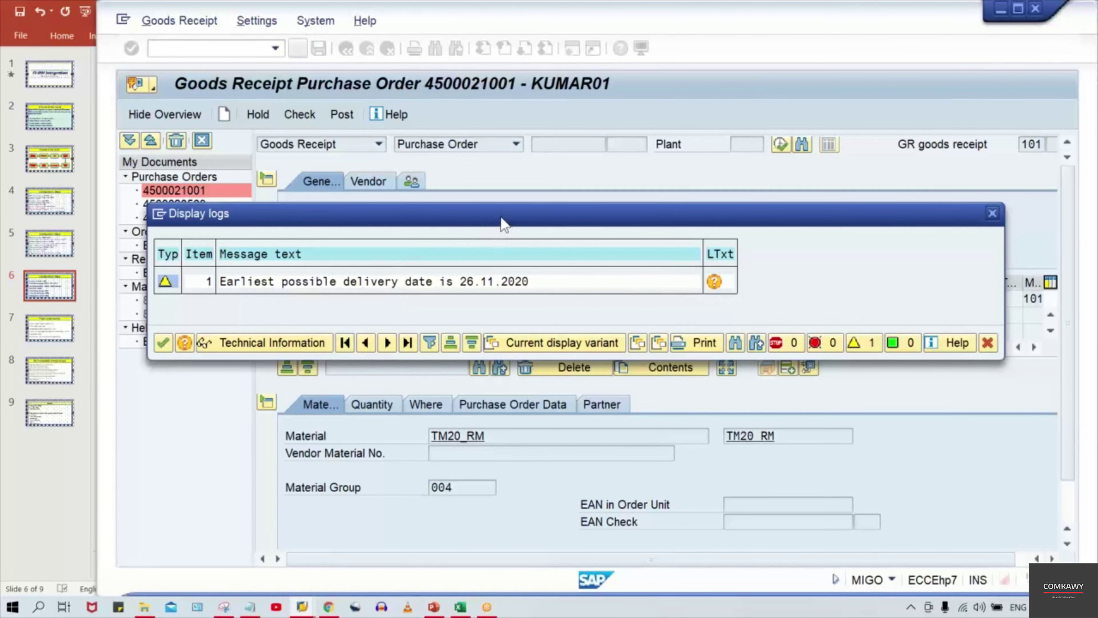
{"action": "left_click_drag", "start_coordinate": [511, 211], "coordinate": [559, 147]}
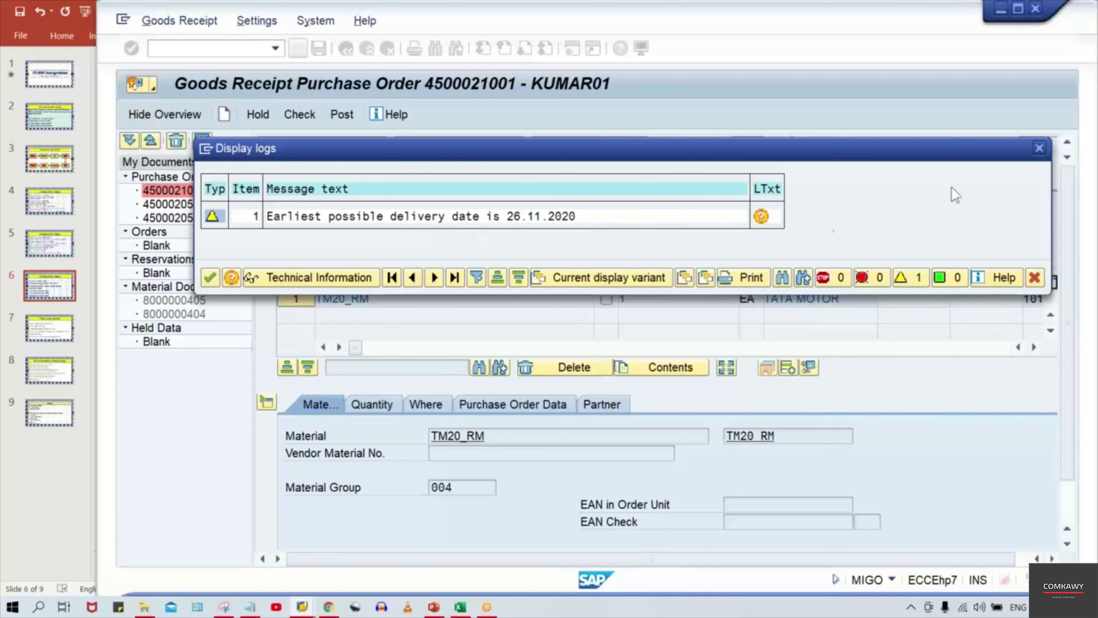
{"action": "left_click", "coordinate": [1039, 148]}
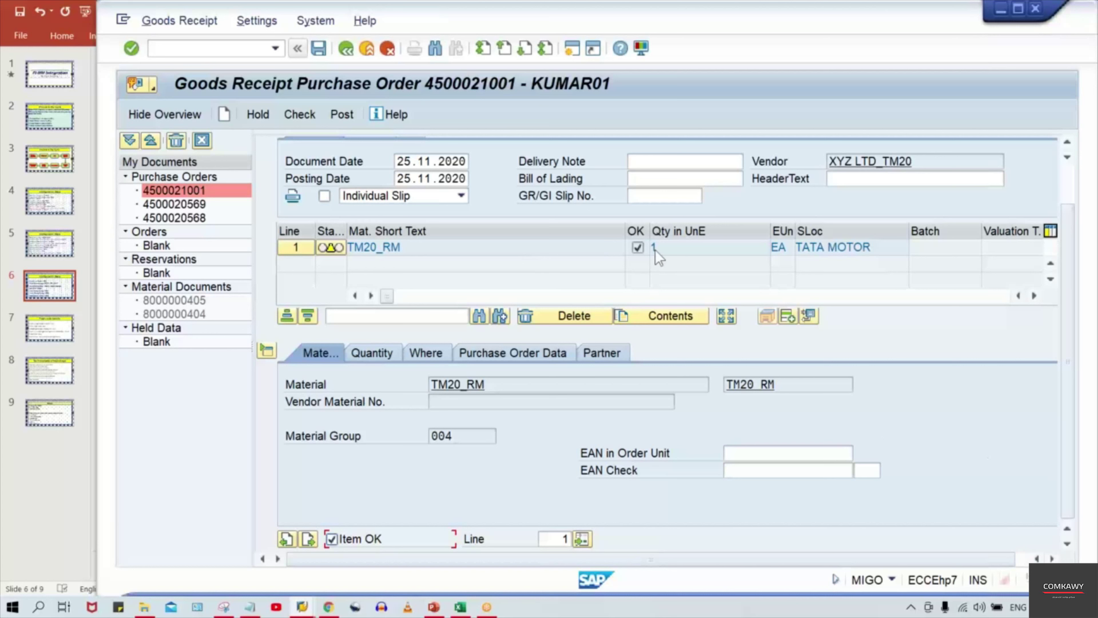
{"action": "left_click", "coordinate": [316, 51]}
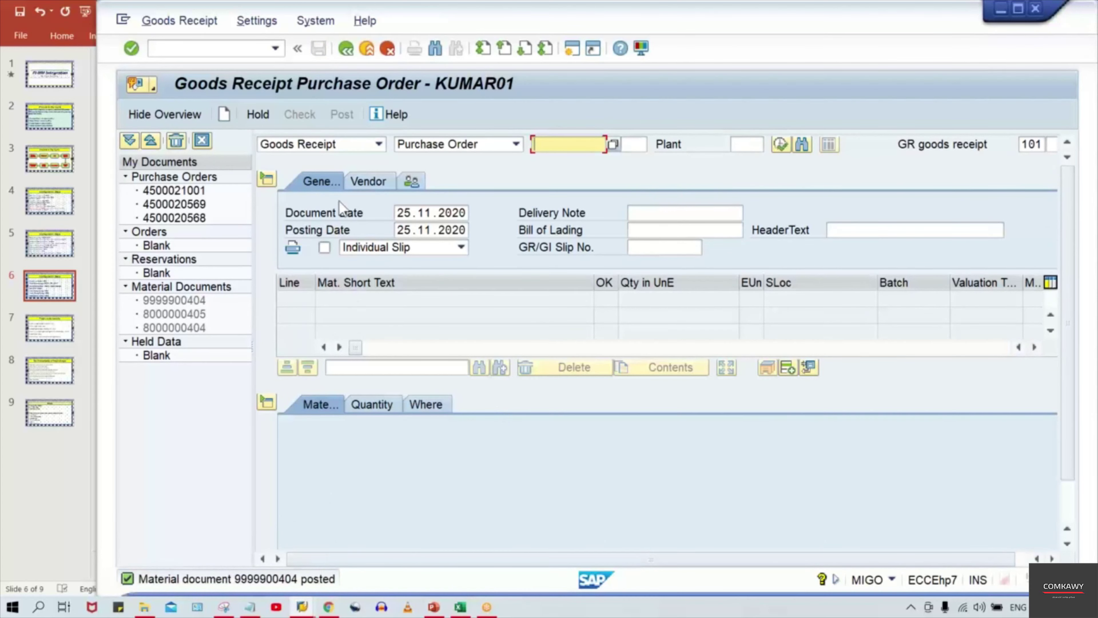
{"action": "left_click", "coordinate": [343, 143]}
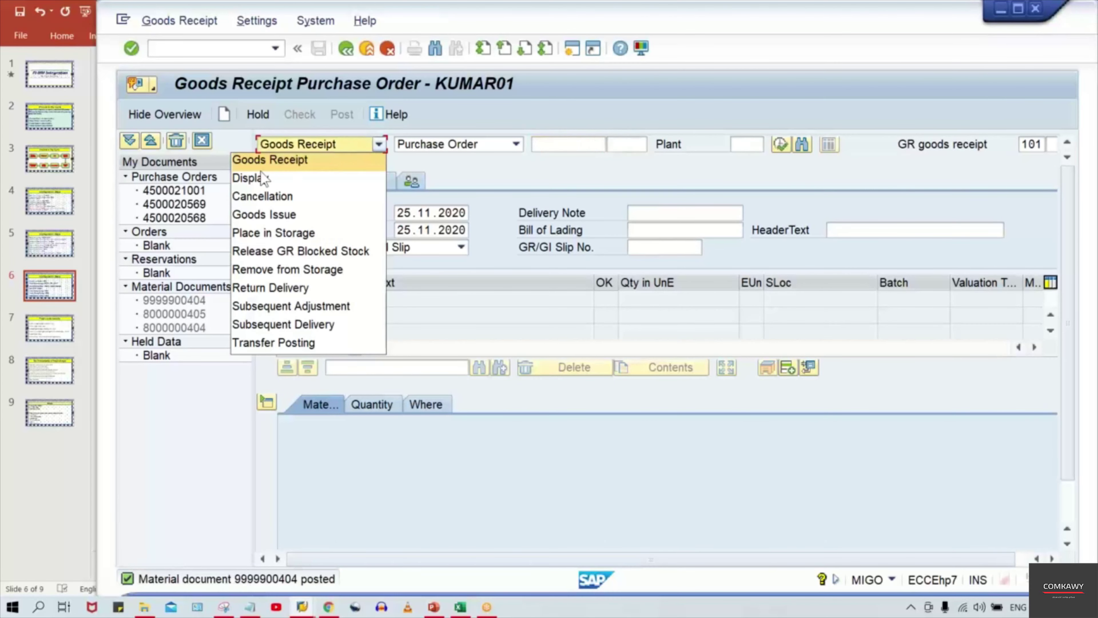
{"action": "left_click", "coordinate": [273, 188]}
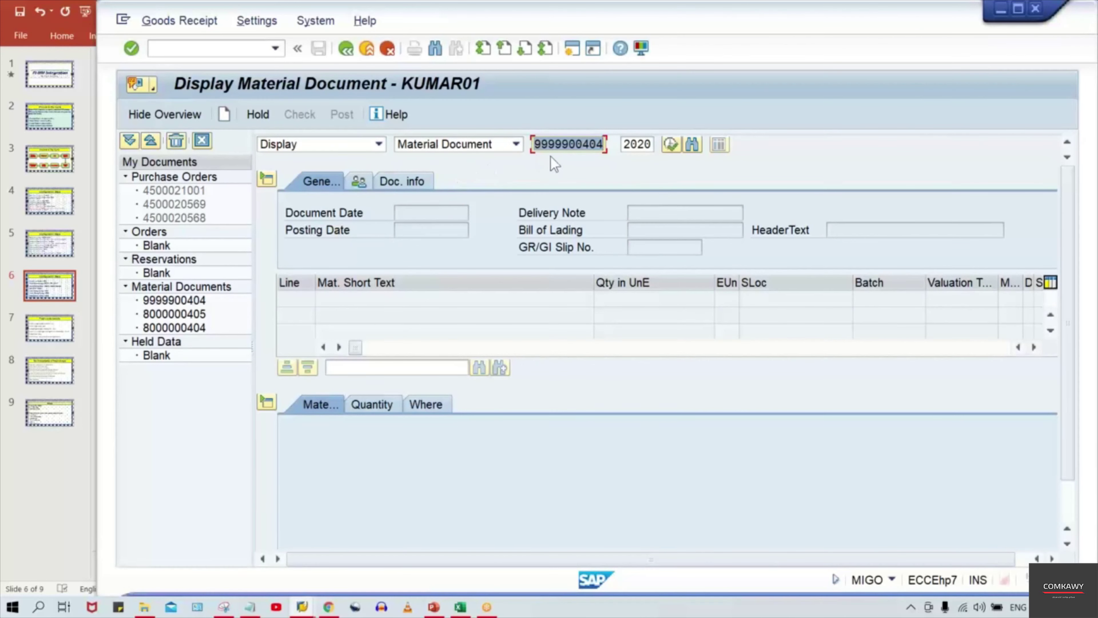
{"action": "key", "text": "Return"}
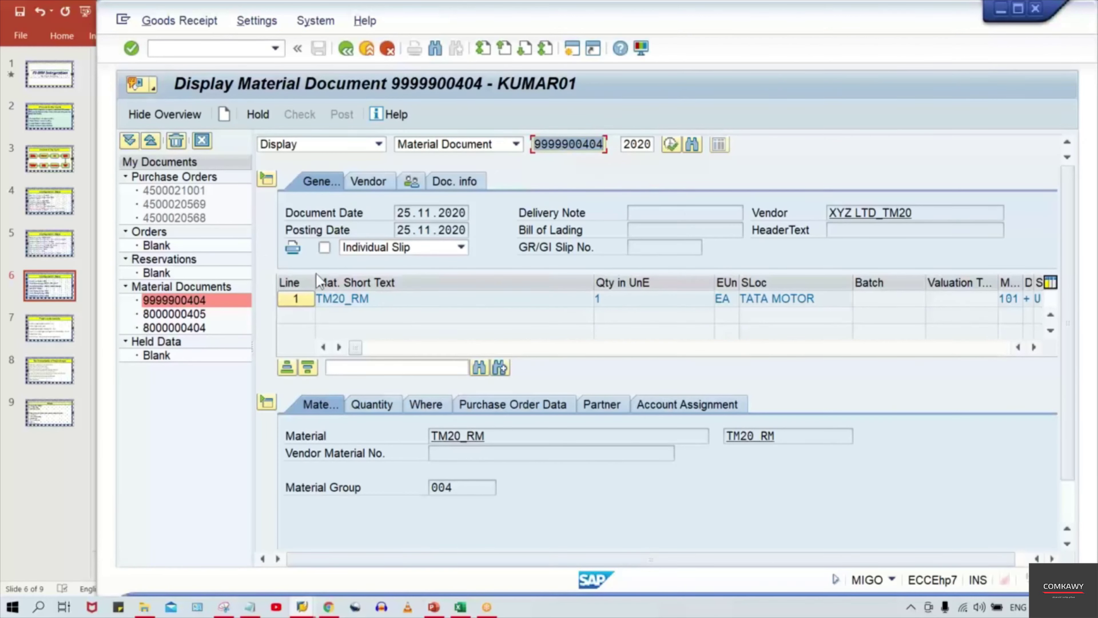
{"action": "double_click", "coordinate": [185, 300]}
{"action": "left_click", "coordinate": [463, 181]}
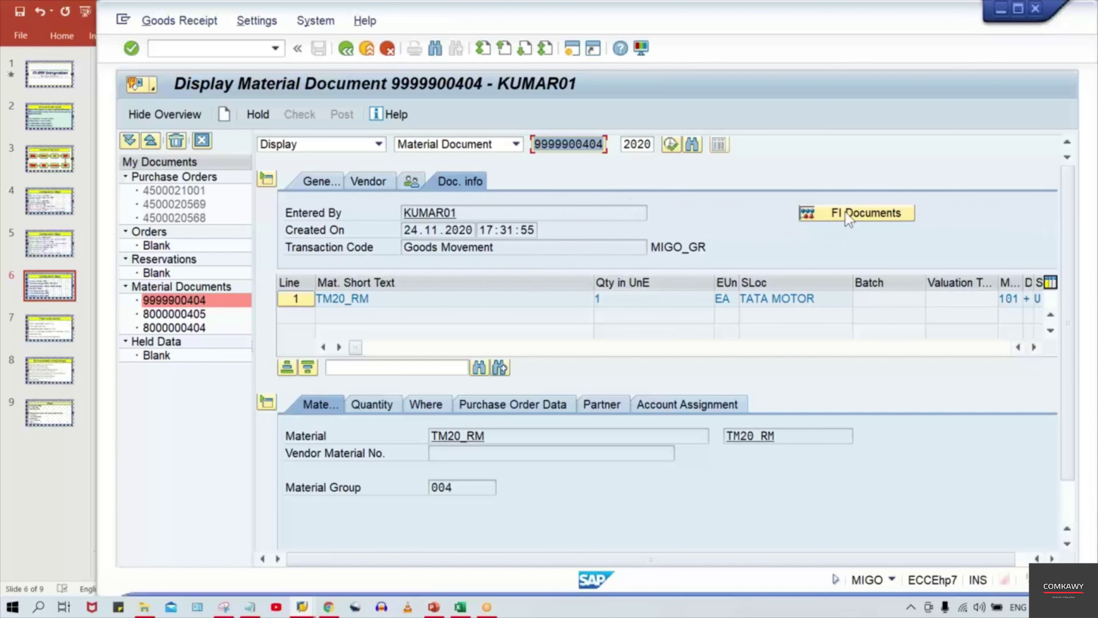
{"action": "left_click", "coordinate": [854, 214]}
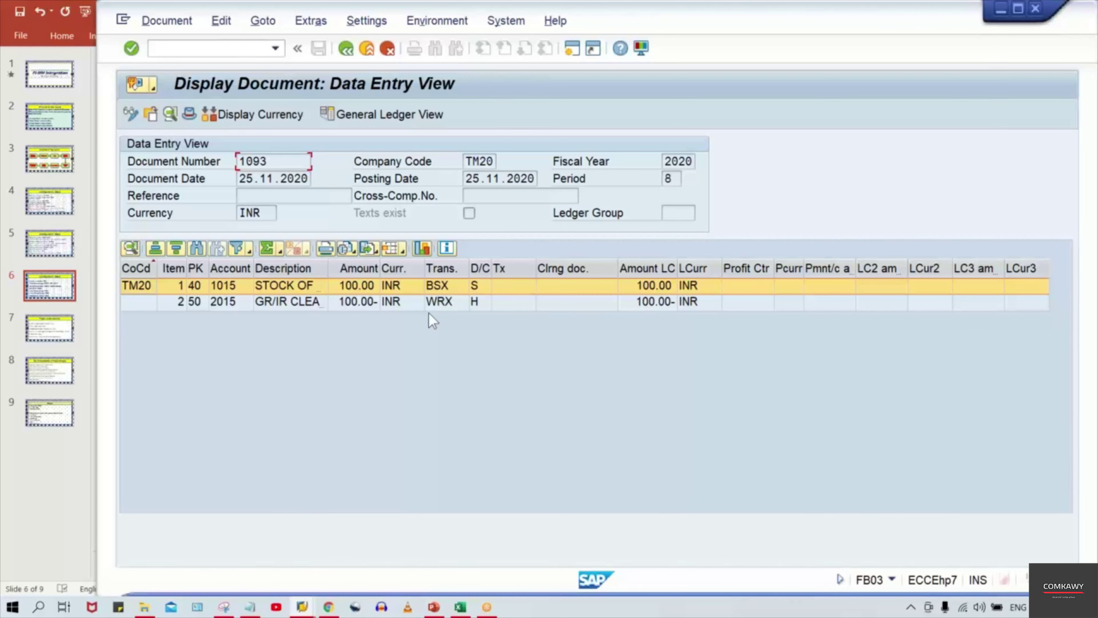
{"action": "left_click", "coordinate": [346, 49]}
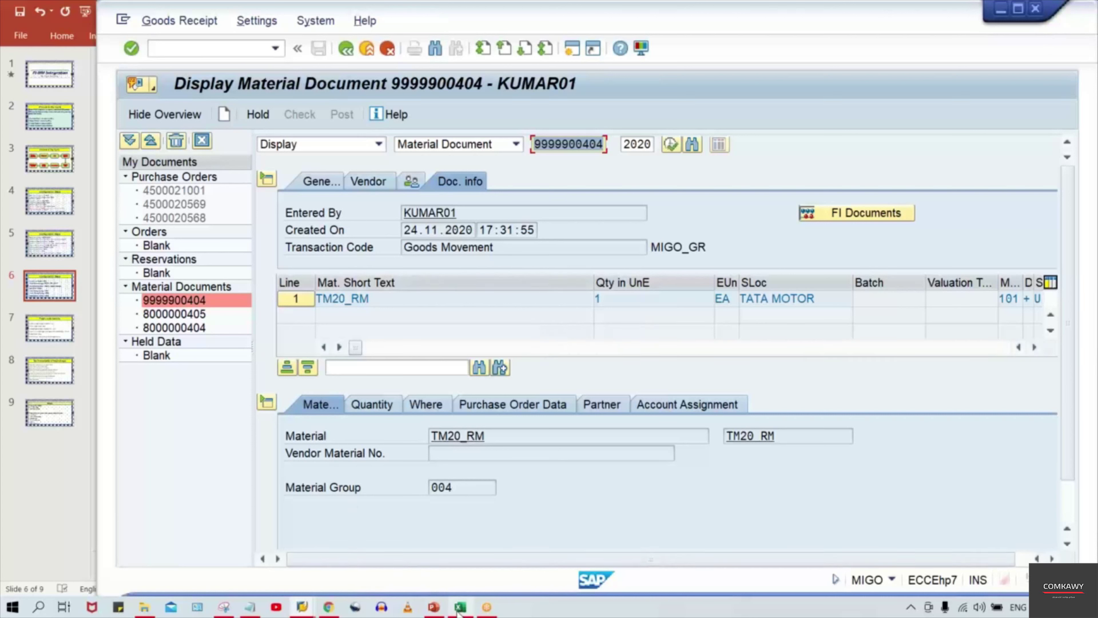
Pick out OMWD on slide 4 of the Configuration Steps slides, then return to SAP Easy Access
{"action": "left_click", "coordinate": [435, 607]}
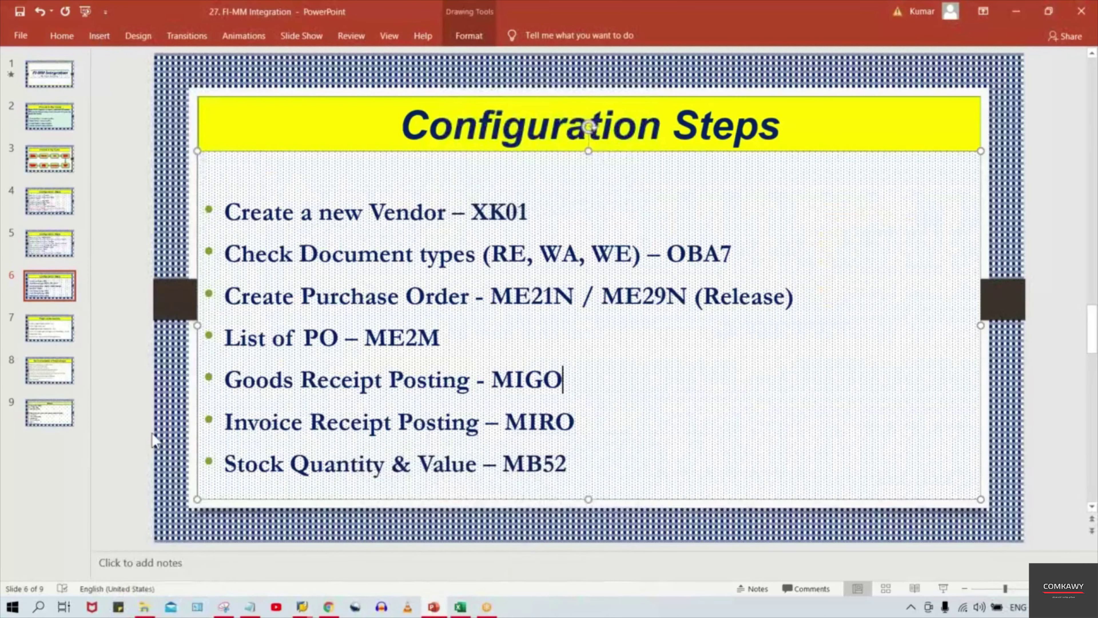
{"action": "scroll", "coordinate": [154, 439], "scroll_direction": "up", "scroll_amount": 1}
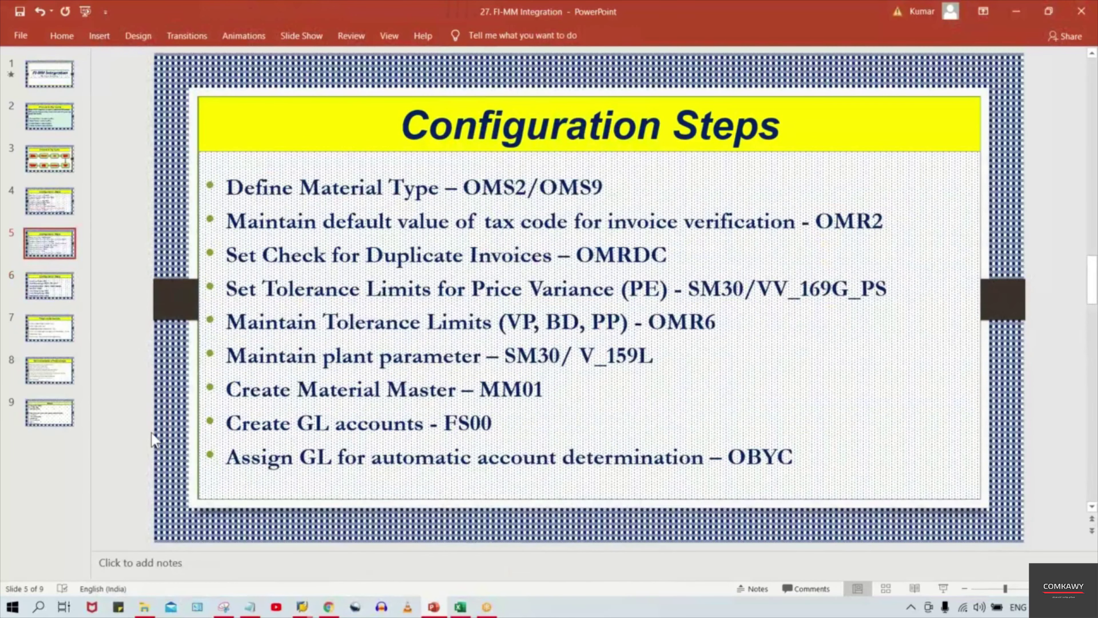
{"action": "scroll", "coordinate": [154, 439], "scroll_direction": "up", "scroll_amount": 1}
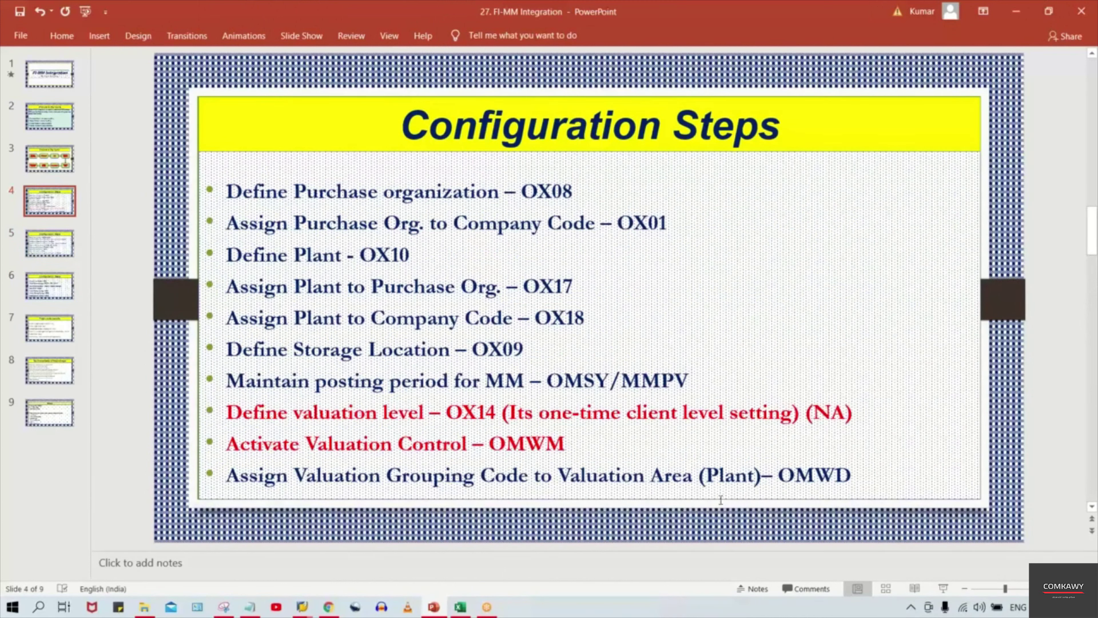
{"action": "double_click", "coordinate": [823, 478]}
{"action": "key", "text": "ctrl+c"}
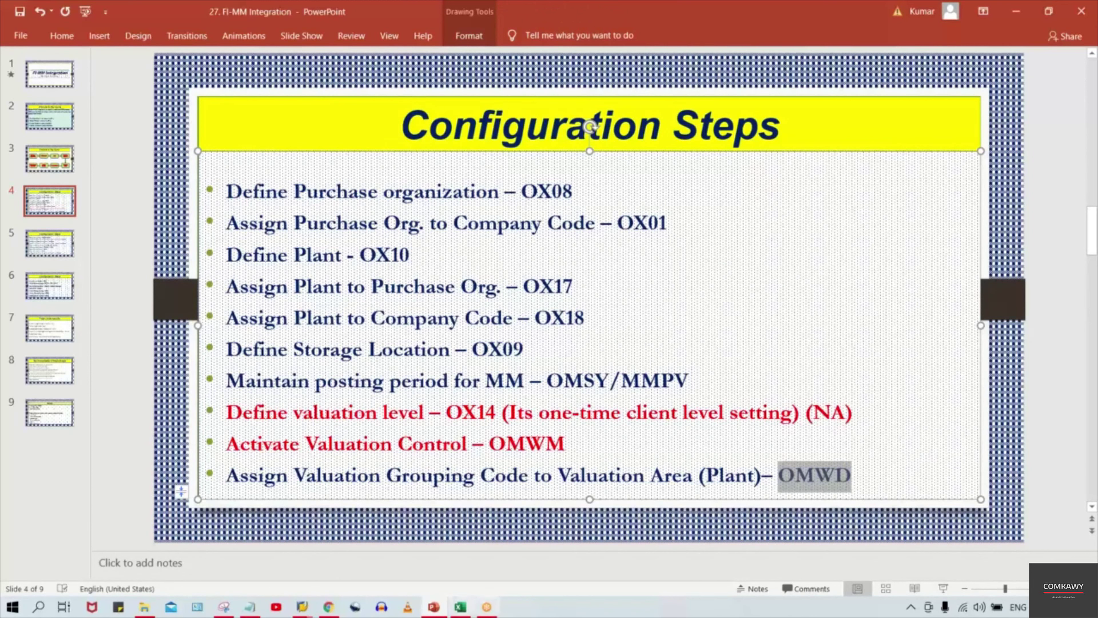
{"action": "mouse_move", "coordinate": [303, 611]}
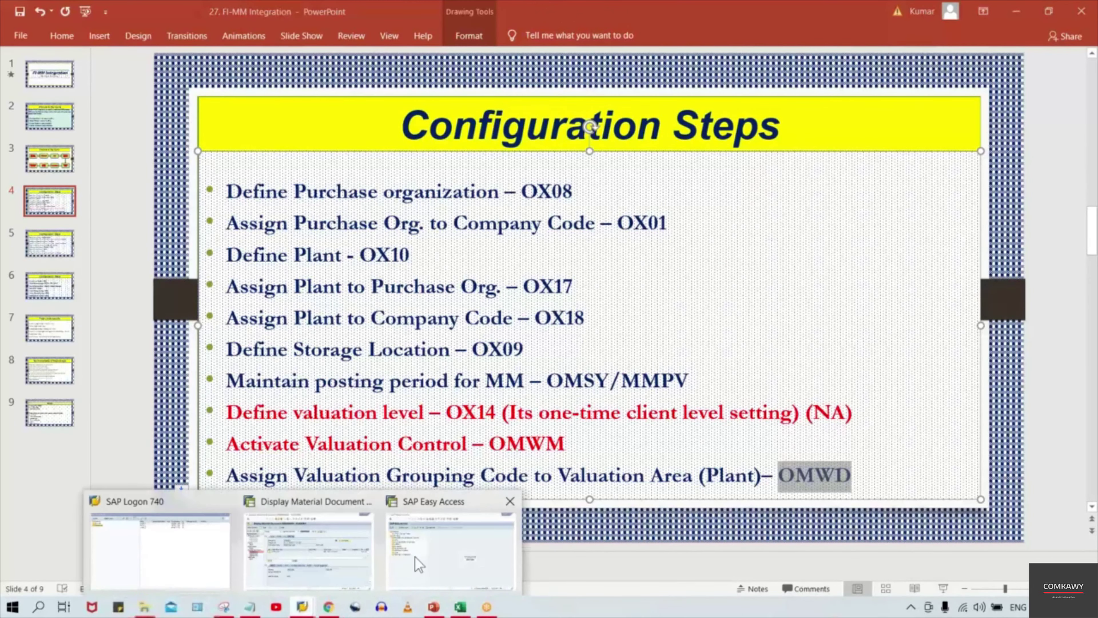
{"action": "left_click", "coordinate": [428, 558]}
{"action": "left_click", "coordinate": [171, 51]}
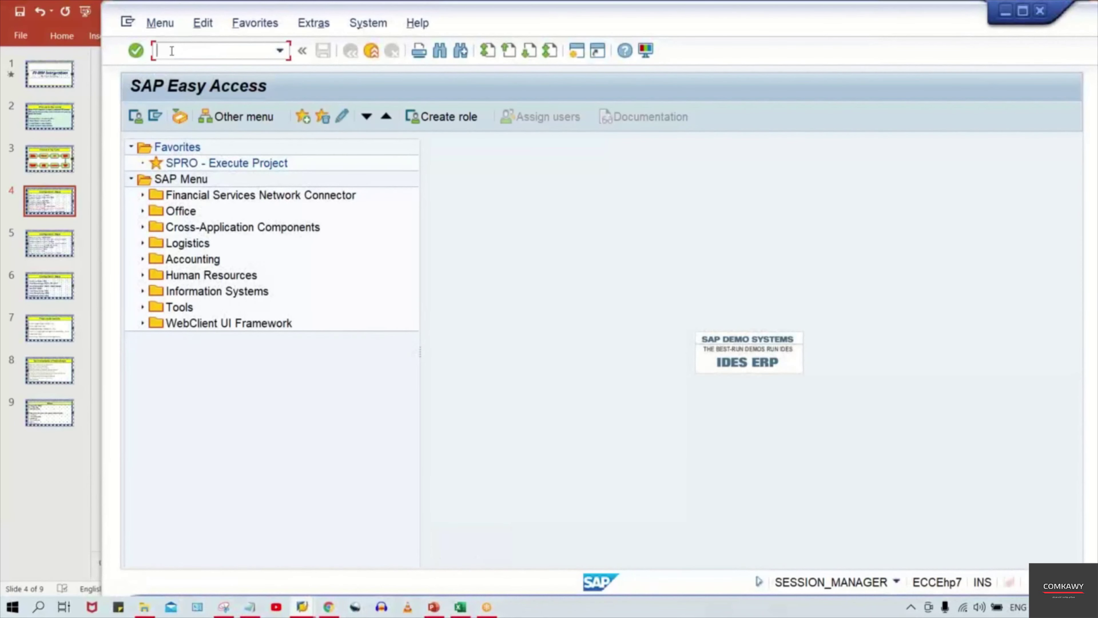
Run OMWD and position on valuation area TM20 to confirm its grouping code 0001
{"action": "key", "text": "ctrl+v"}
{"action": "key", "text": "Return"}
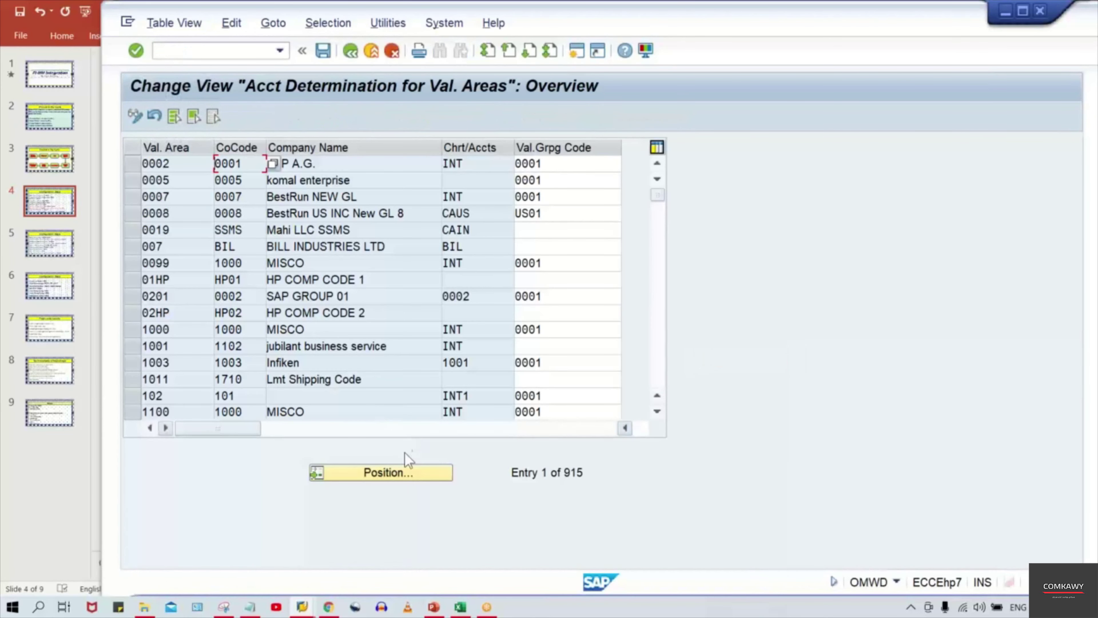
{"action": "left_click", "coordinate": [428, 473]}
{"action": "type", "text": "tm20"}
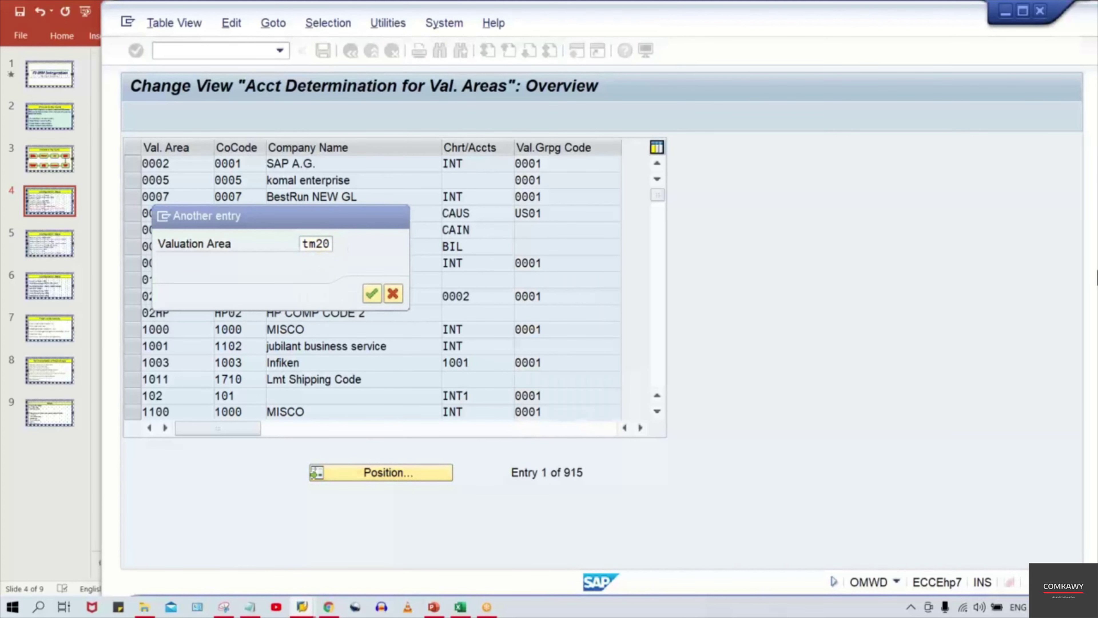
{"action": "key", "text": "Return"}
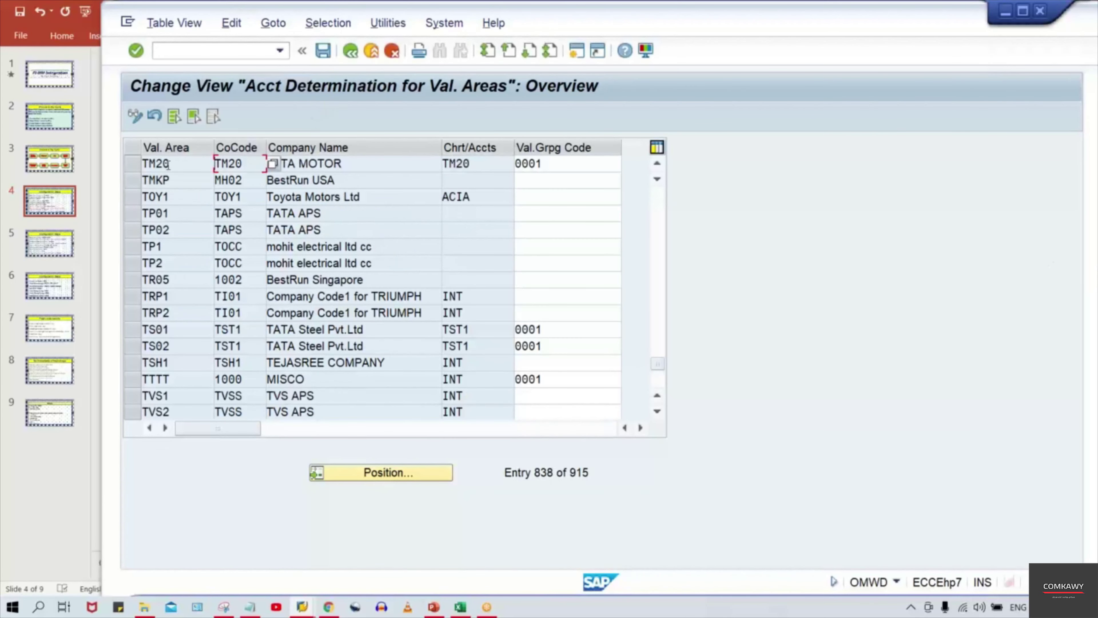
{"action": "left_click", "coordinate": [174, 164]}
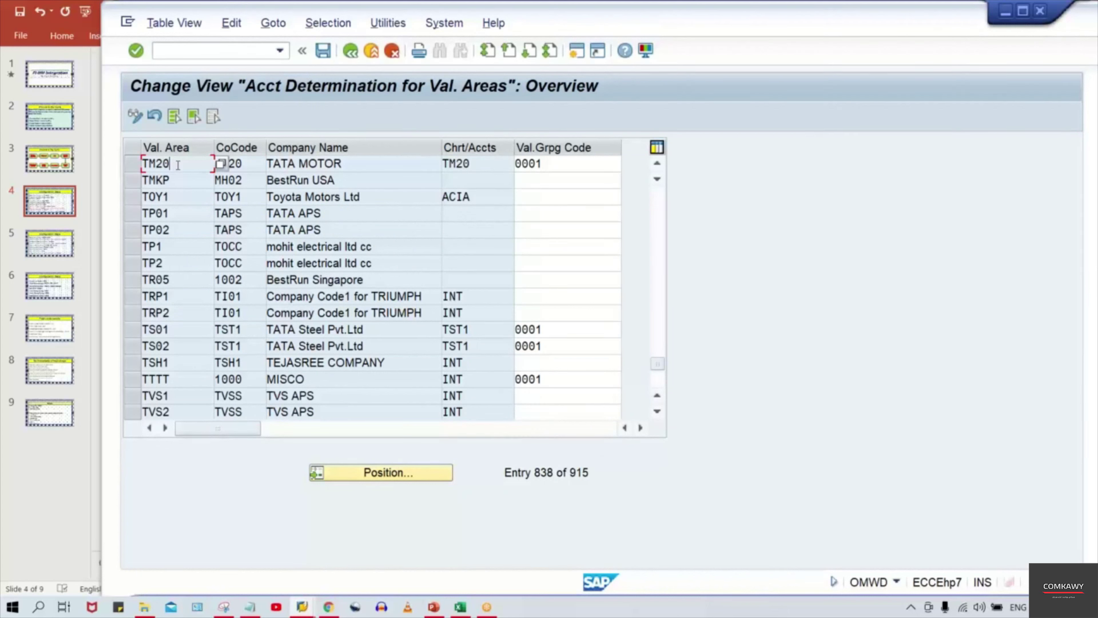
{"action": "double_click", "coordinate": [586, 165]}
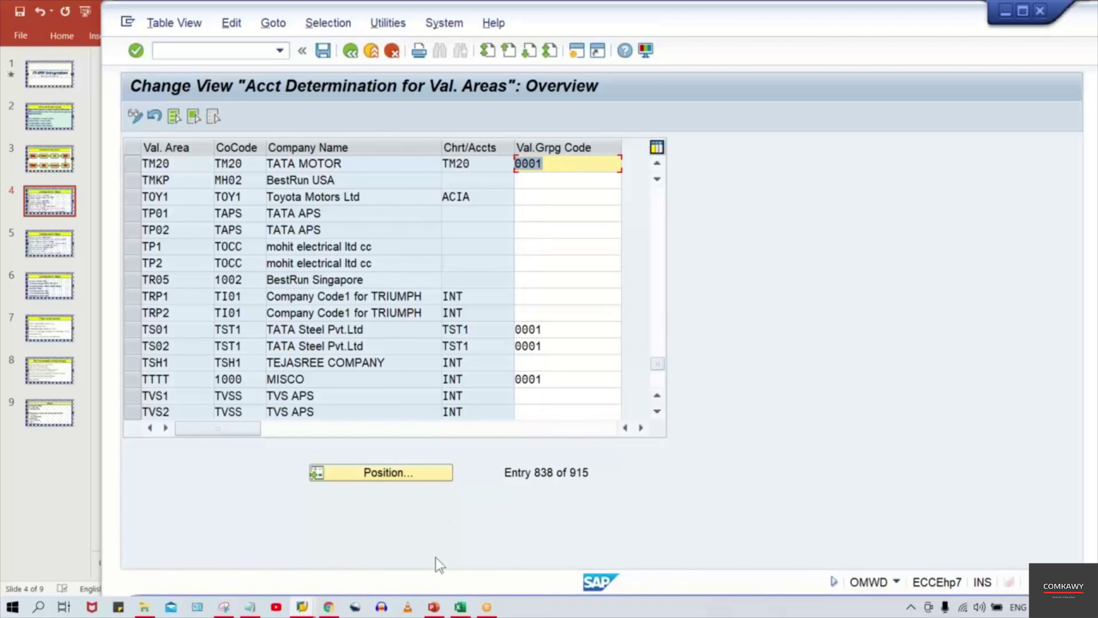
{"action": "left_click", "coordinate": [460, 607]}
{"action": "left_click", "coordinate": [438, 216]}
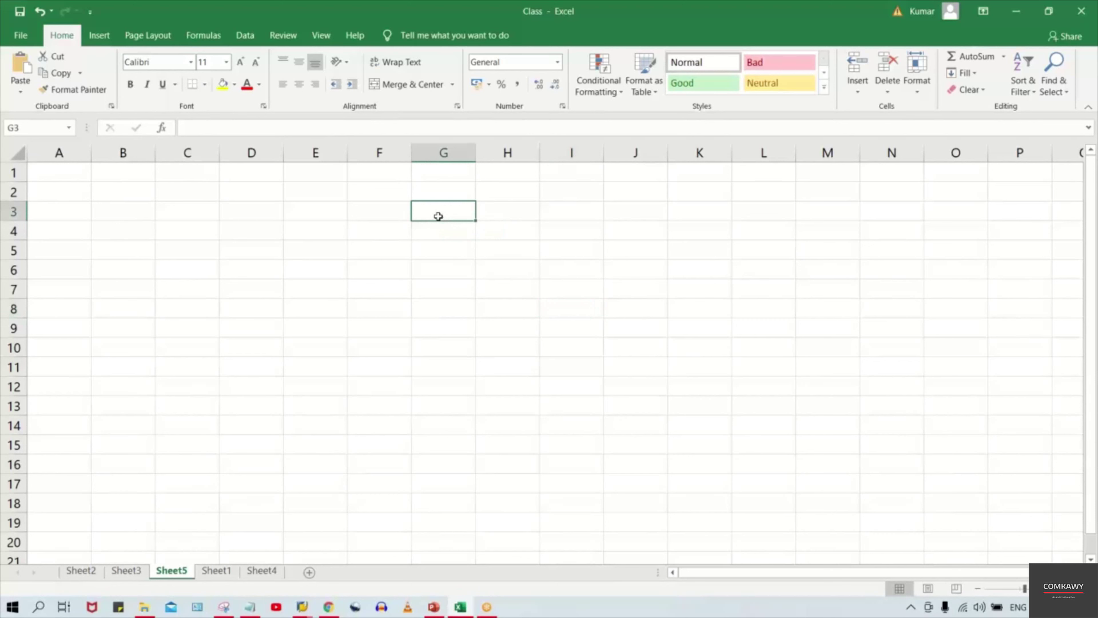
Enter grouping code '0001 in G3 and 3001 in H3
{"action": "type", "text": "'0001"}
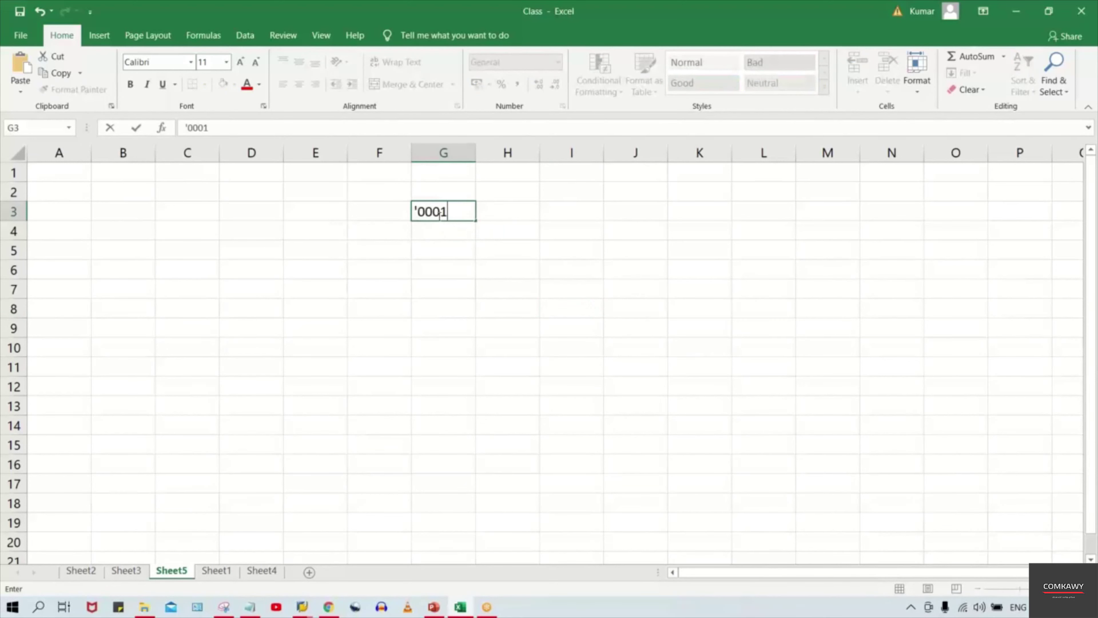
{"action": "key", "text": "ctrl+Return"}
{"action": "key", "text": "Return"}
{"action": "left_click", "coordinate": [514, 209]}
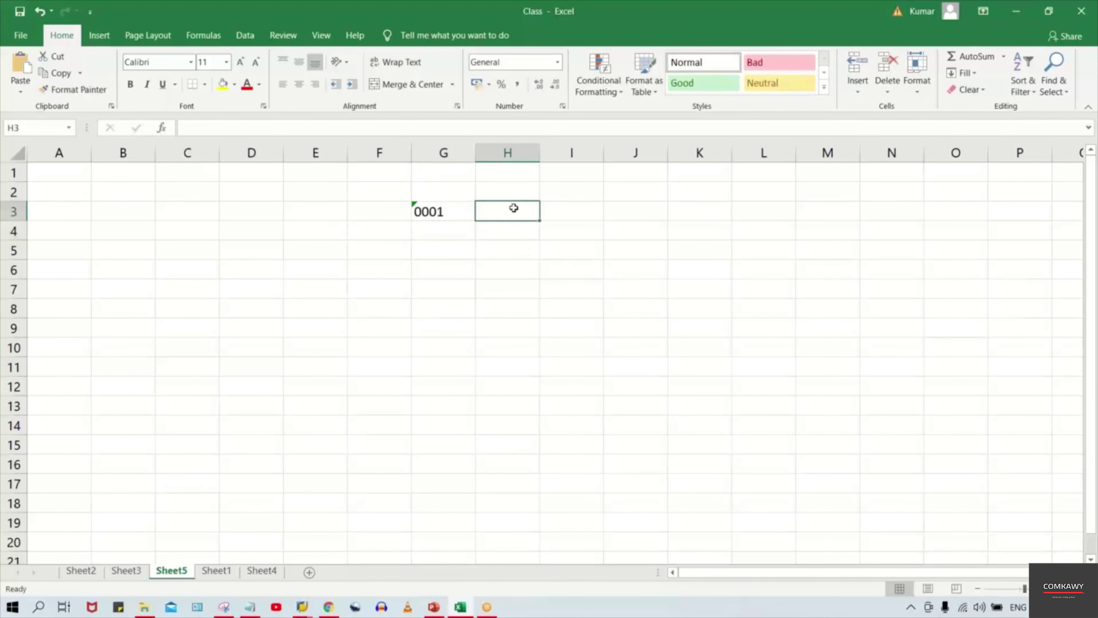
{"action": "type", "text": "3000"}
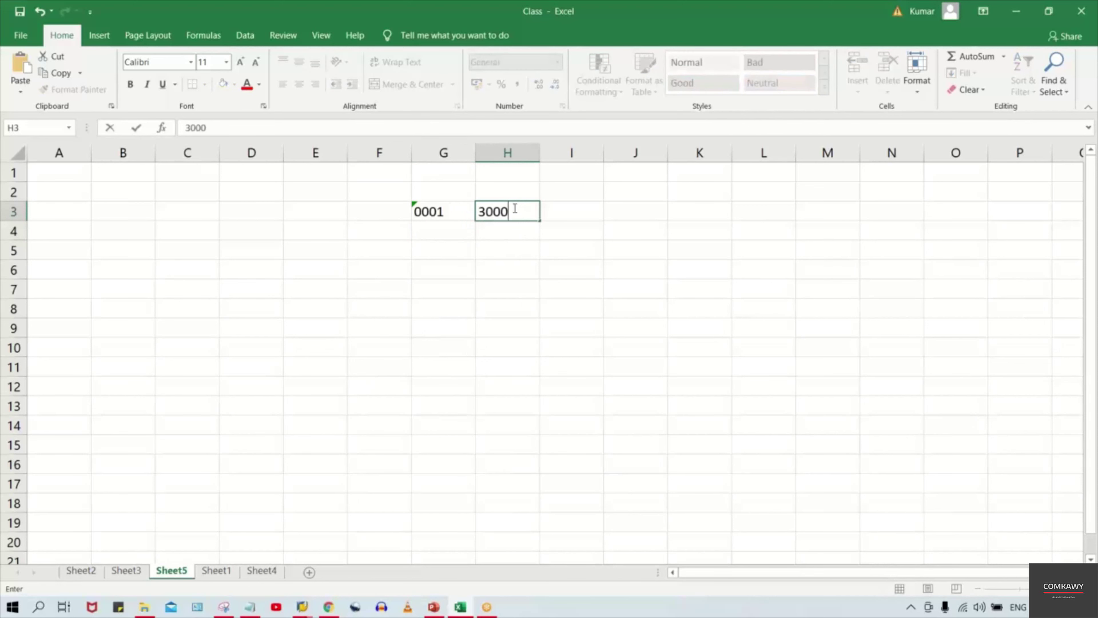
{"action": "key", "text": "BackSpace"}
{"action": "type", "text": "1"}
{"action": "key", "text": "Return"}
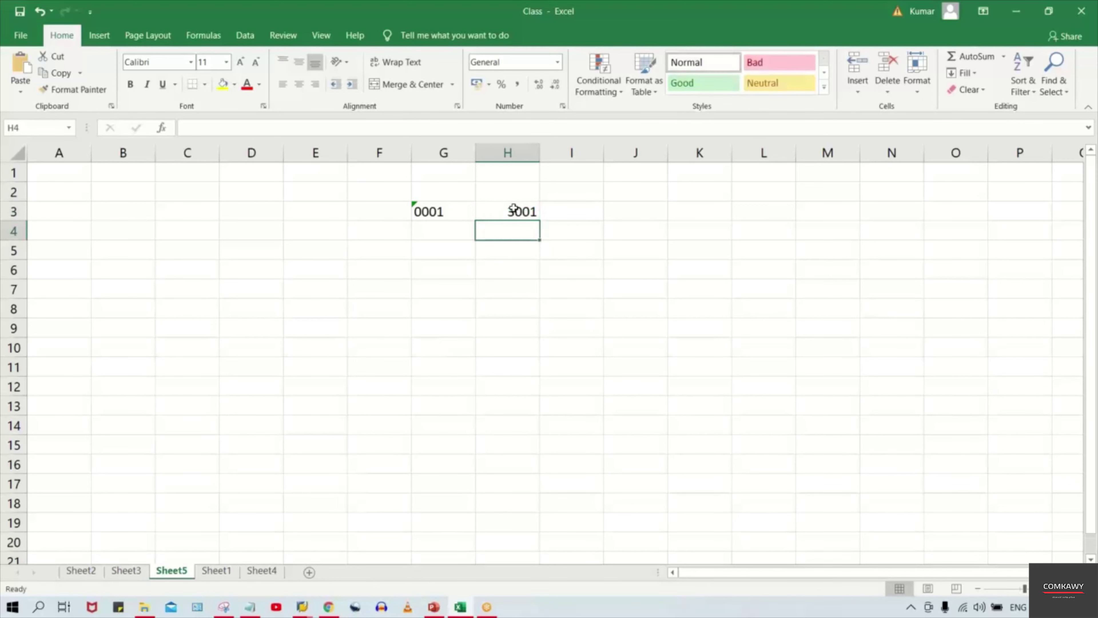
{"action": "left_click", "coordinate": [427, 210]}
{"action": "left_click", "coordinate": [510, 211]}
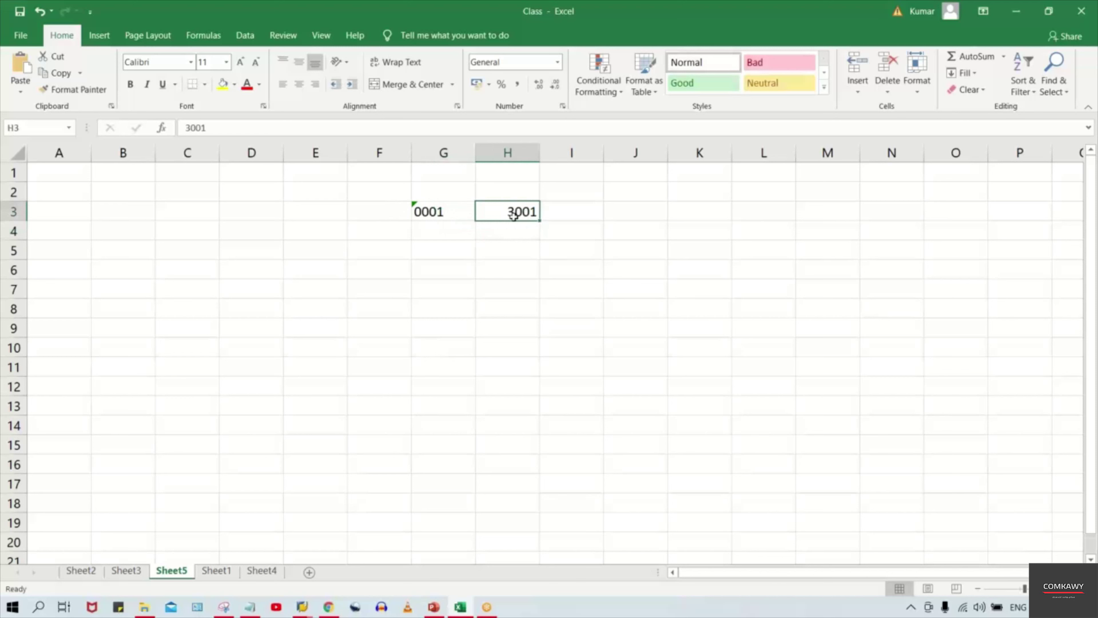
{"action": "left_click", "coordinate": [430, 215]}
{"action": "left_click", "coordinate": [511, 212]}
Add the heading mm in H2, select G3:H3, and enter 1005 in I3
{"action": "left_click", "coordinate": [519, 186]}
{"action": "type", "text": "mm"}
{"action": "key", "text": "Return"}
{"action": "left_click_drag", "start_coordinate": [449, 212], "coordinate": [525, 212]}
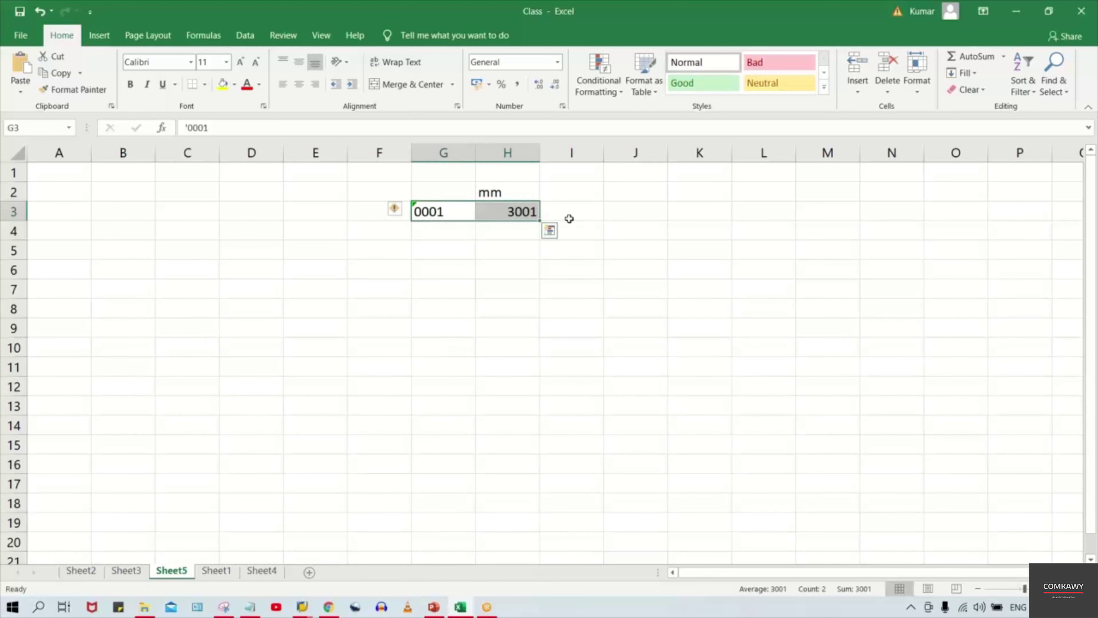
{"action": "left_click", "coordinate": [569, 216]}
{"action": "type", "text": "1005"}
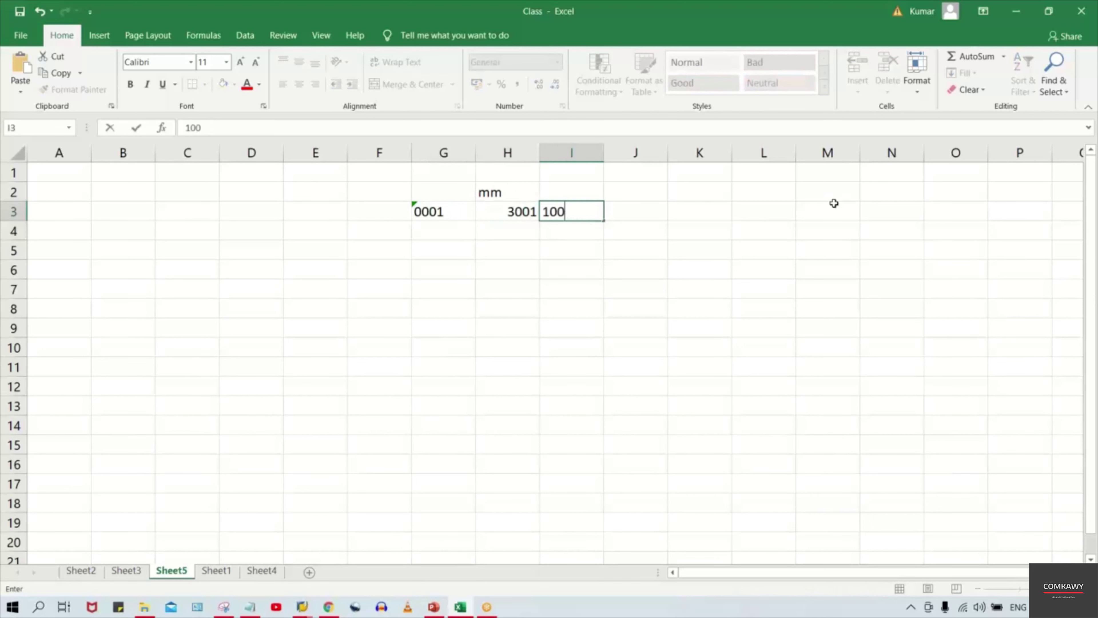
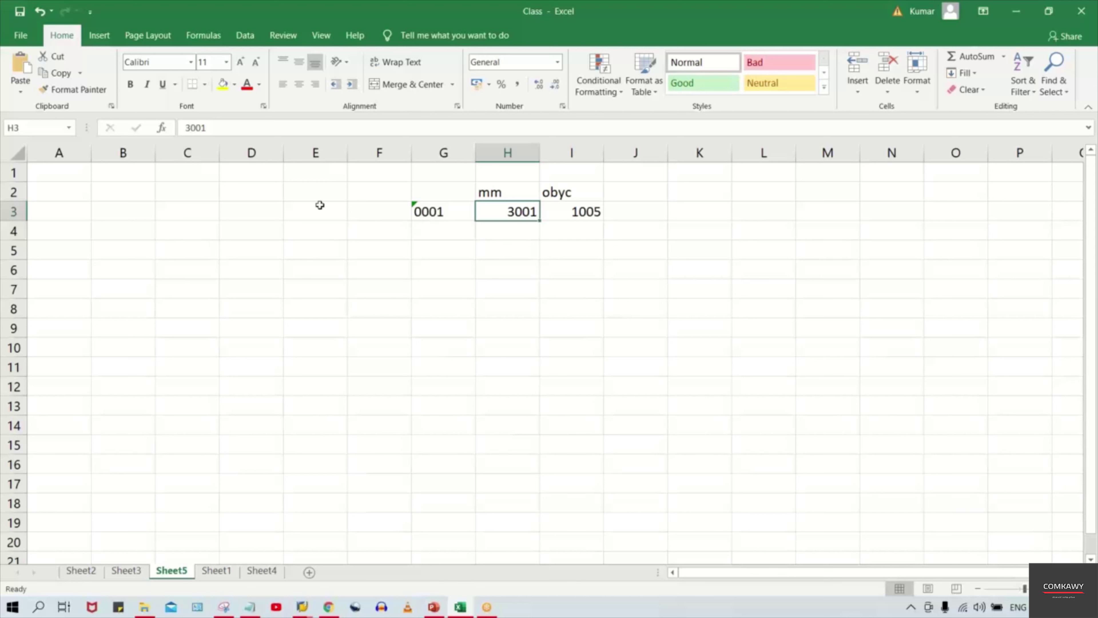
Enter the codes VGC, VCLS, MVT, TEK and VLAR into cells E2 through E6
{"action": "left_click", "coordinate": [312, 190]}
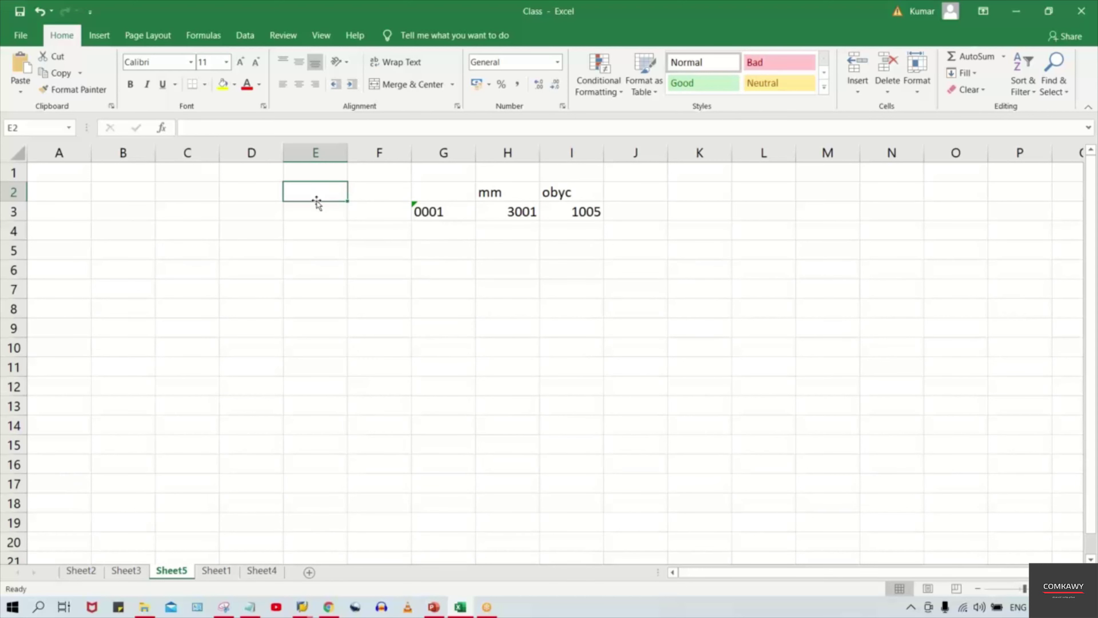
{"action": "type", "text": "T"}
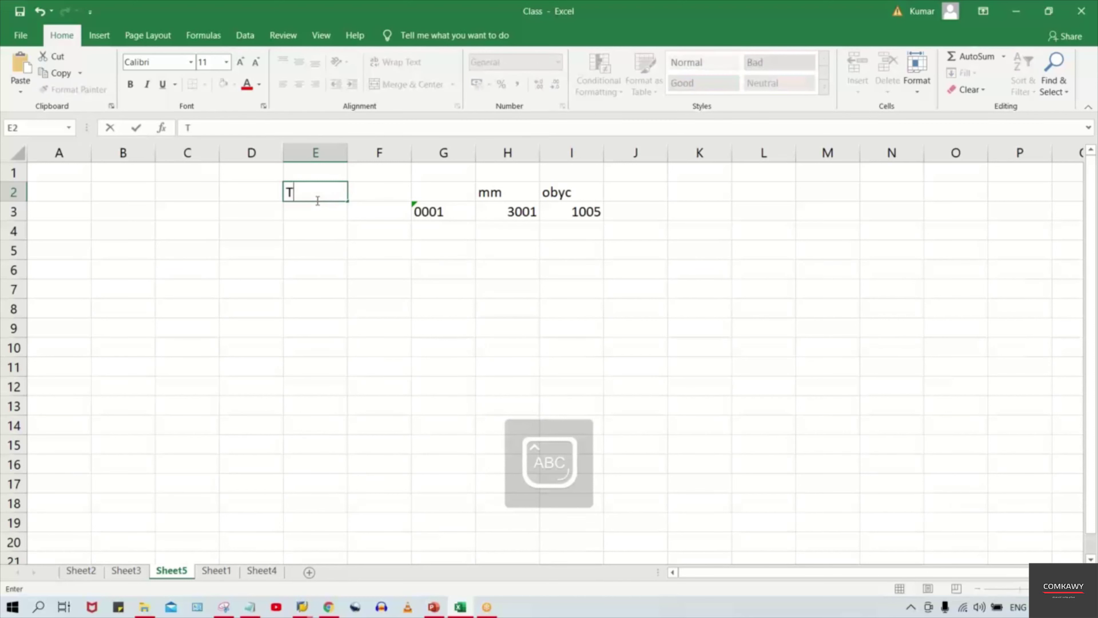
{"action": "key", "text": "BackSpace"}
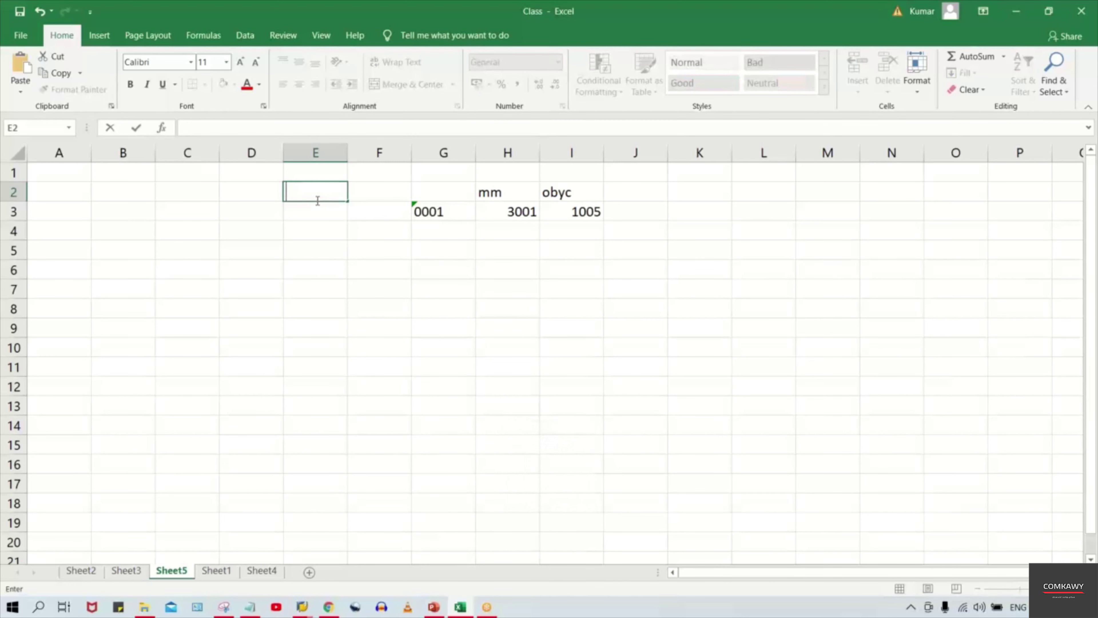
{"action": "type", "text": "VGC"}
{"action": "key", "text": "Return"}
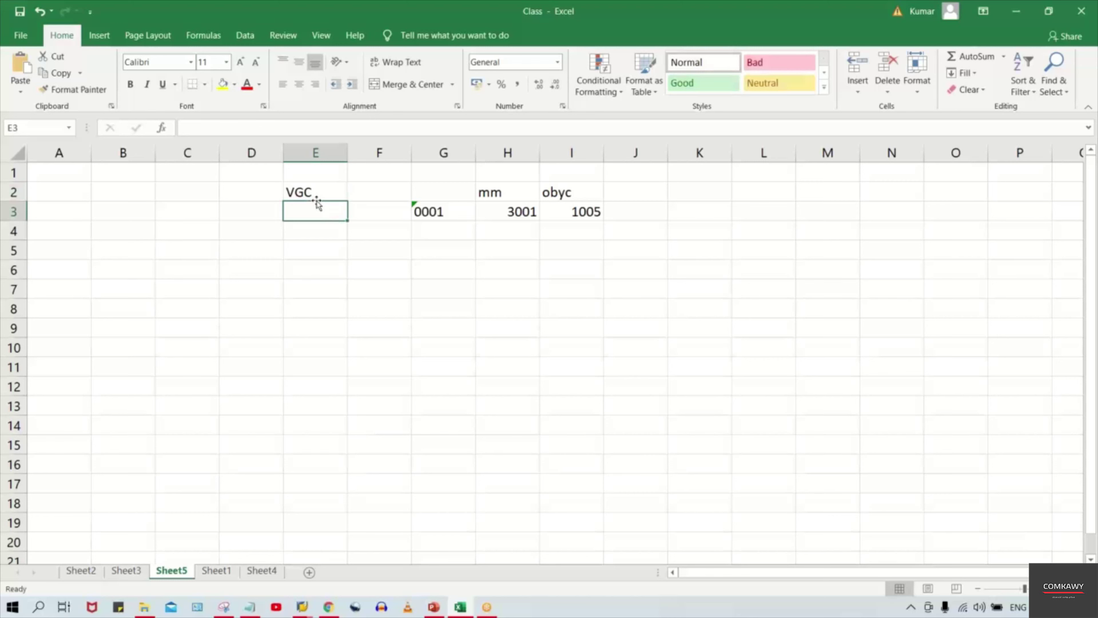
{"action": "type", "text": "V"}
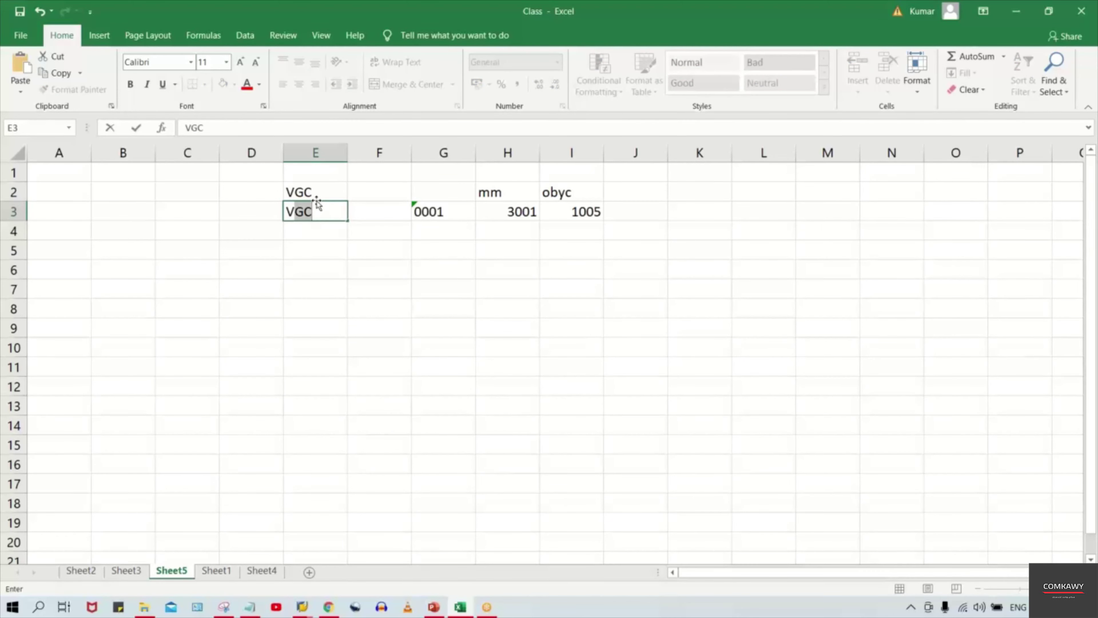
{"action": "type", "text": "CLS"}
{"action": "key", "text": "Return"}
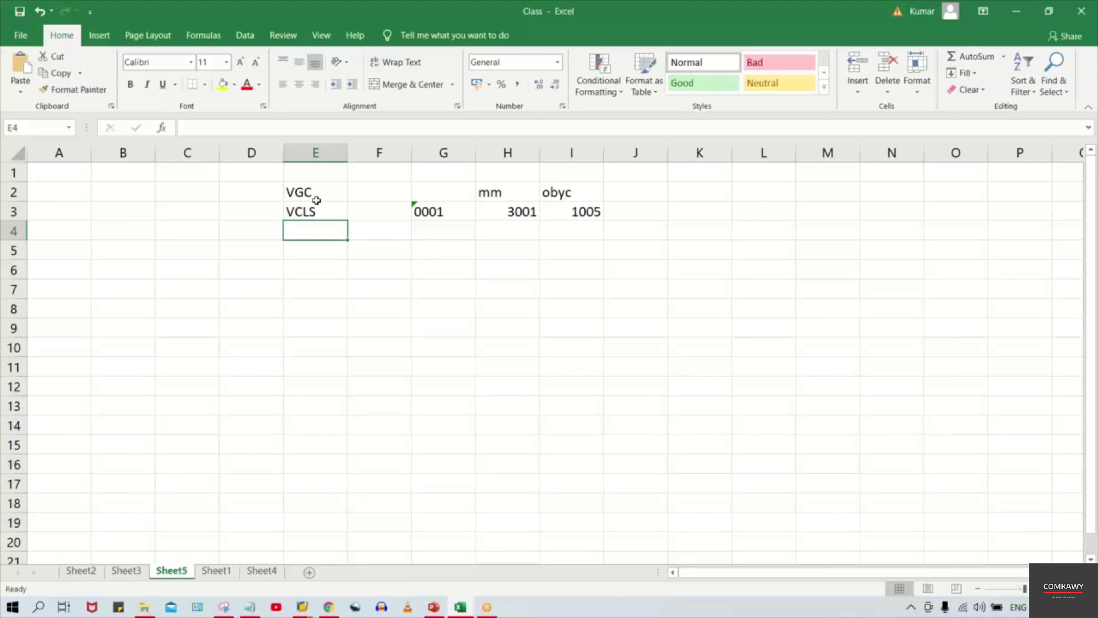
{"action": "type", "text": "MVT"}
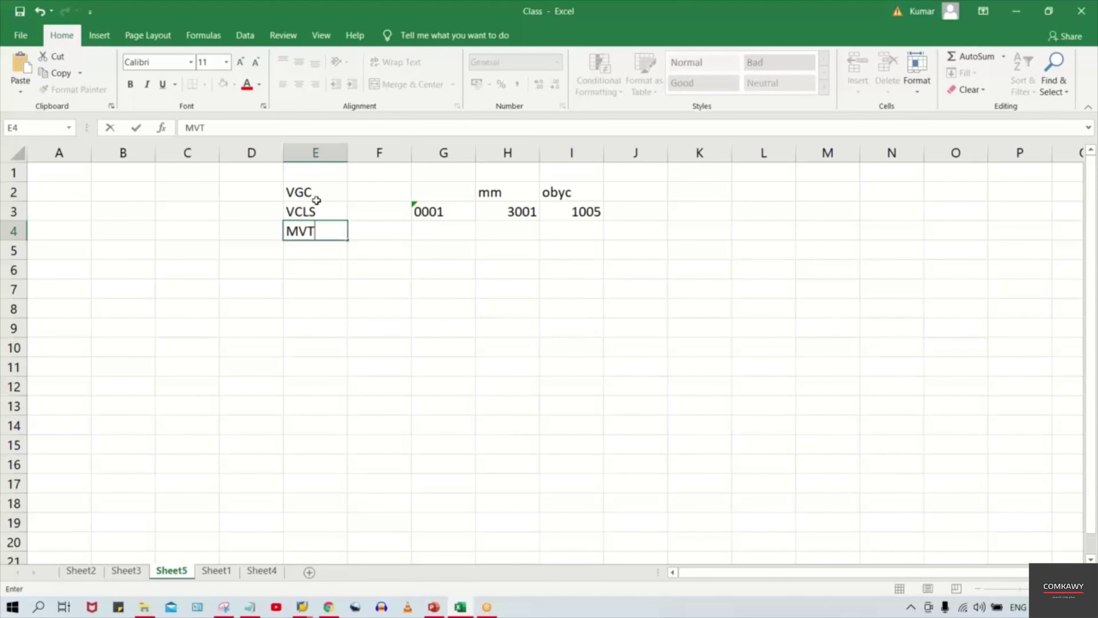
{"action": "key", "text": "Return"}
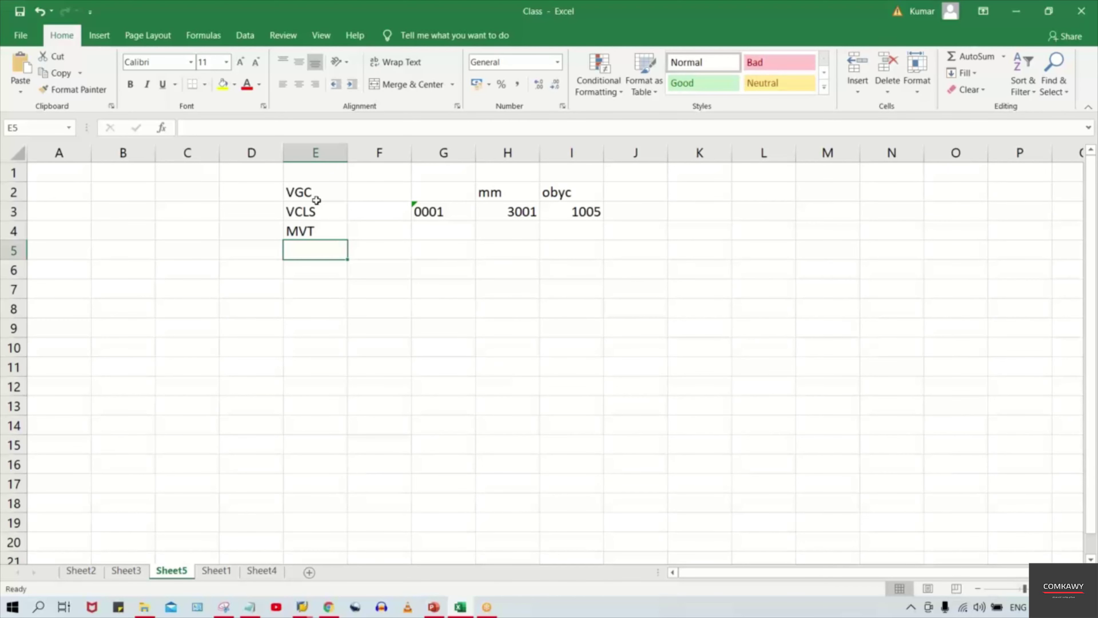
{"action": "type", "text": "TEK"}
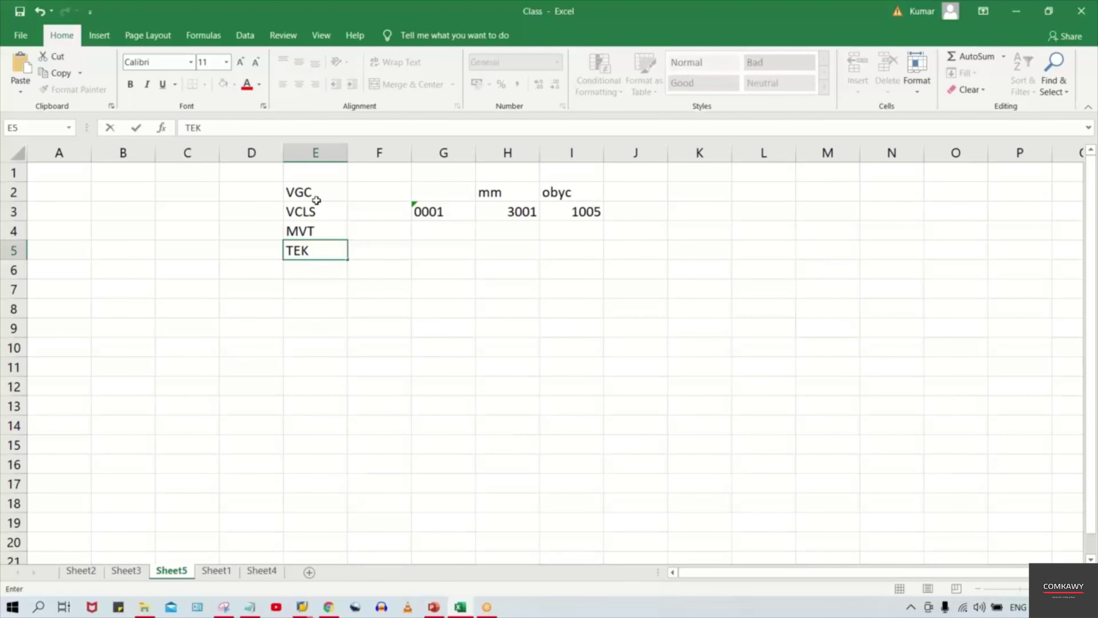
{"action": "key", "text": "Return"}
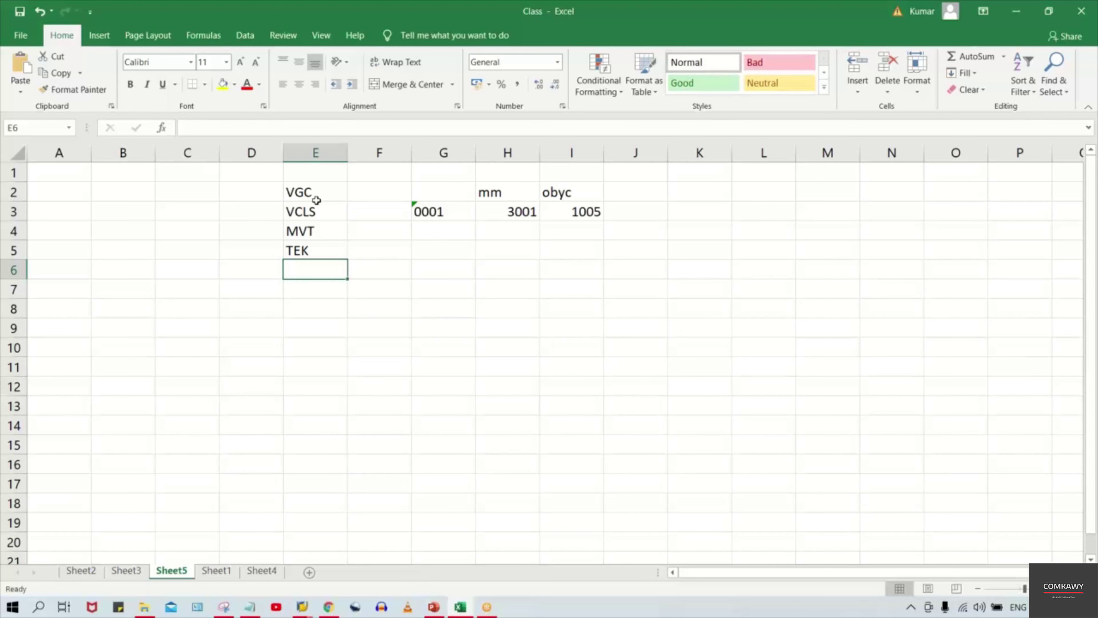
{"action": "type", "text": "V"}
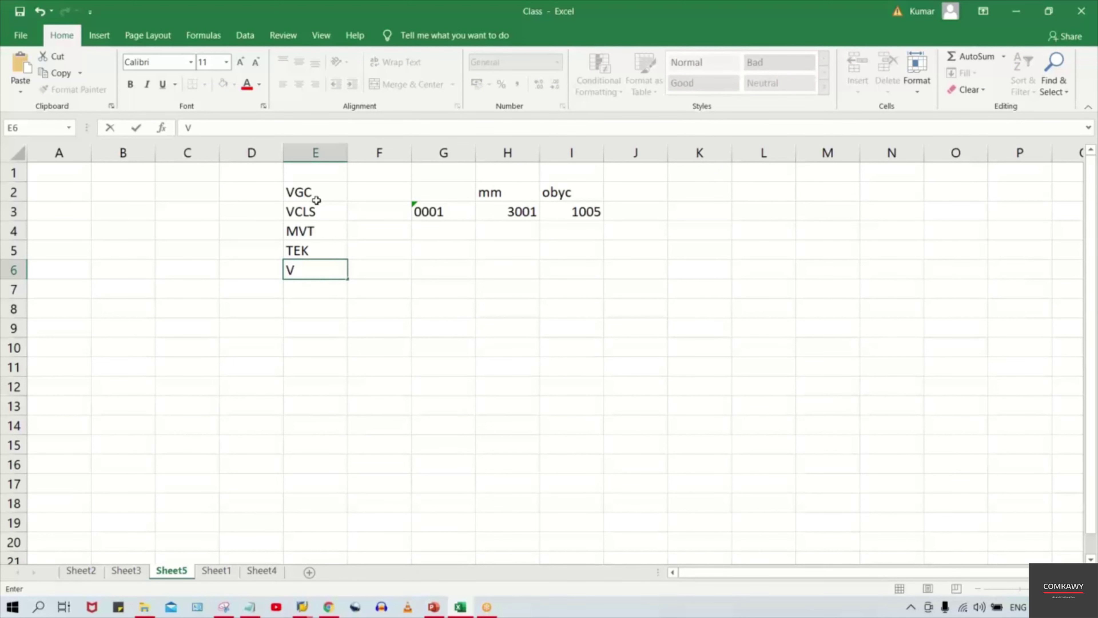
{"action": "type", "text": "LAR"}
{"action": "left_click", "coordinate": [308, 311]}
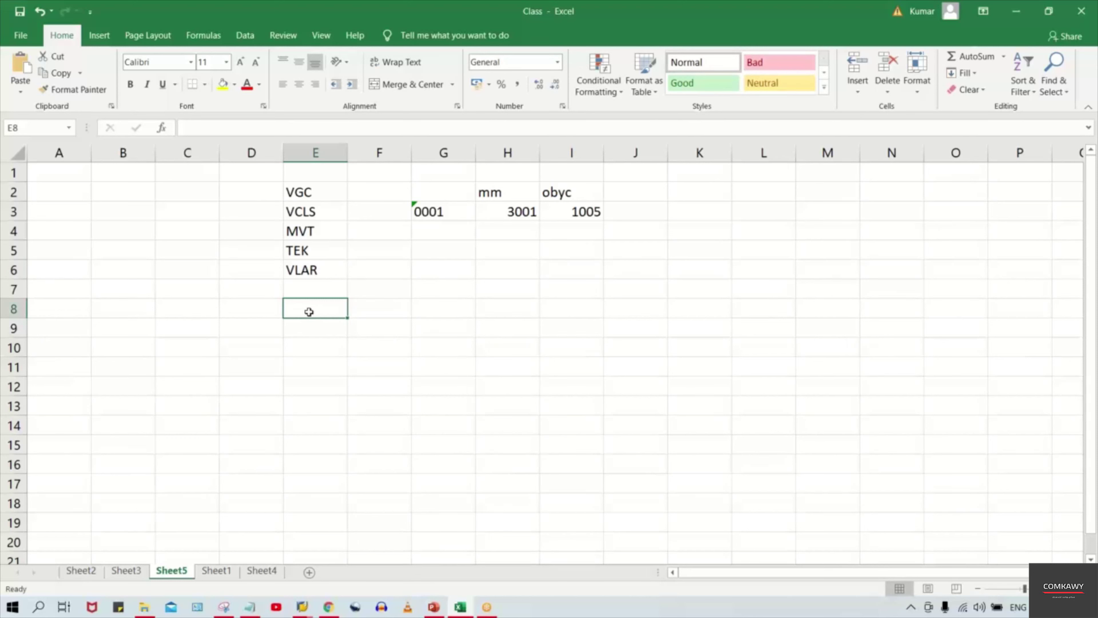
{"action": "left_click", "coordinate": [573, 193]}
{"action": "left_click", "coordinate": [576, 211]}
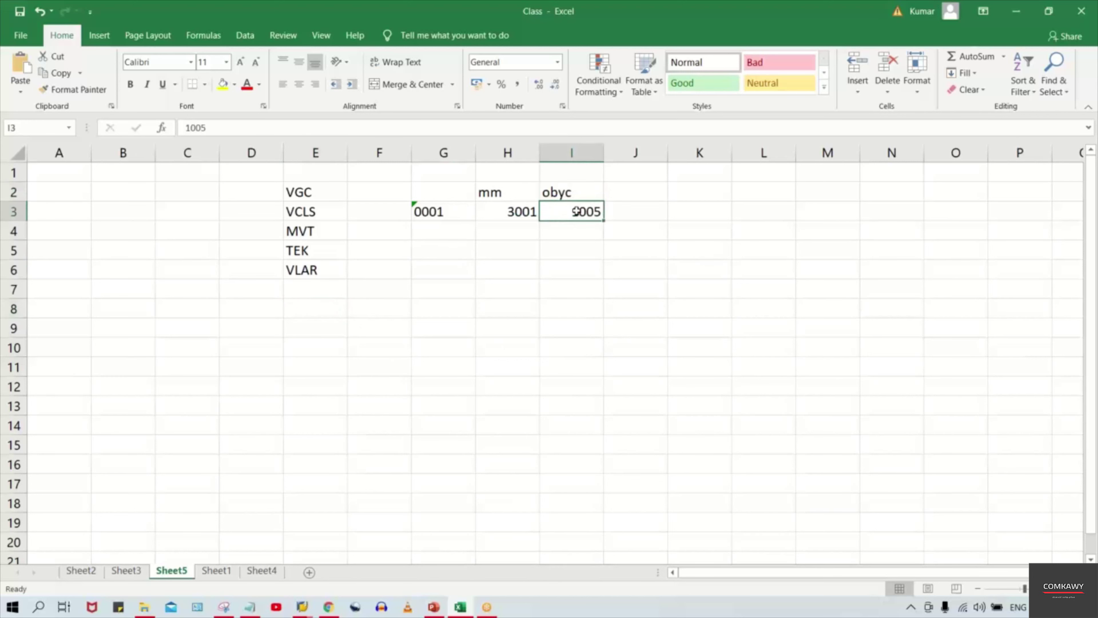
{"action": "left_click", "coordinate": [577, 196]}
{"action": "left_click", "coordinate": [587, 210]}
{"action": "left_click", "coordinate": [560, 193]}
{"action": "left_click", "coordinate": [576, 212]}
{"action": "left_click", "coordinate": [320, 192]}
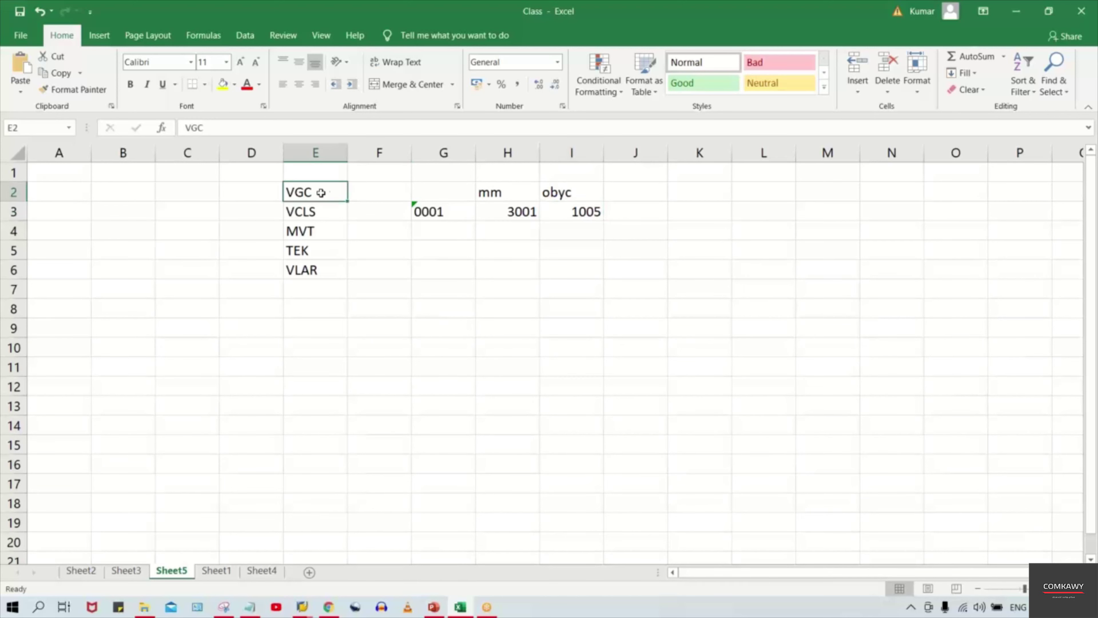
{"action": "left_click", "coordinate": [288, 214]}
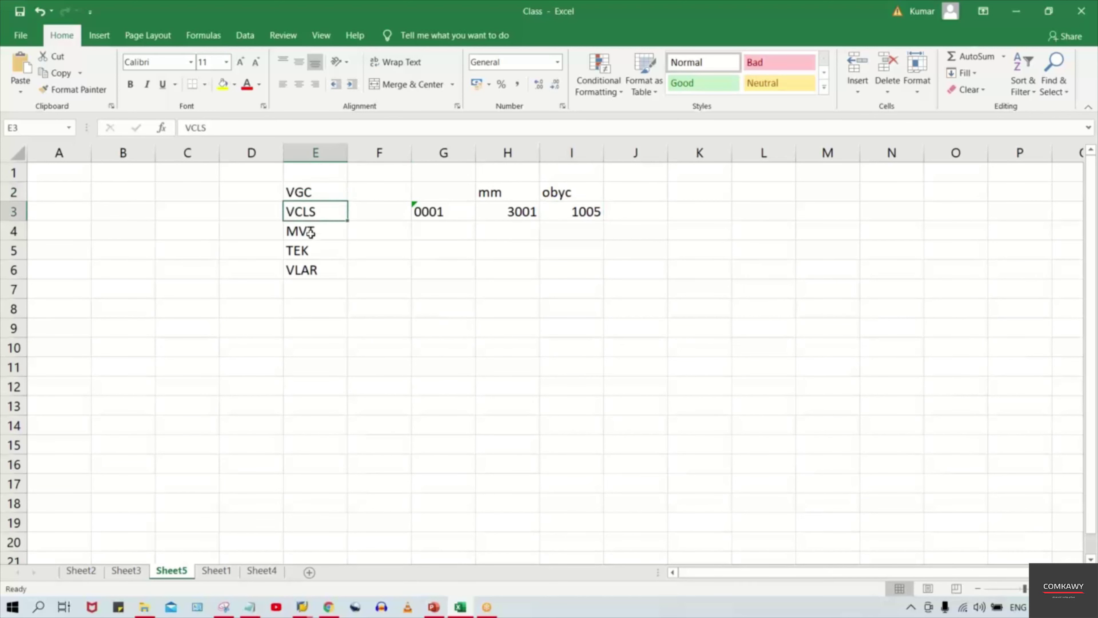
{"action": "left_click", "coordinate": [310, 233]}
{"action": "left_click", "coordinate": [313, 251]}
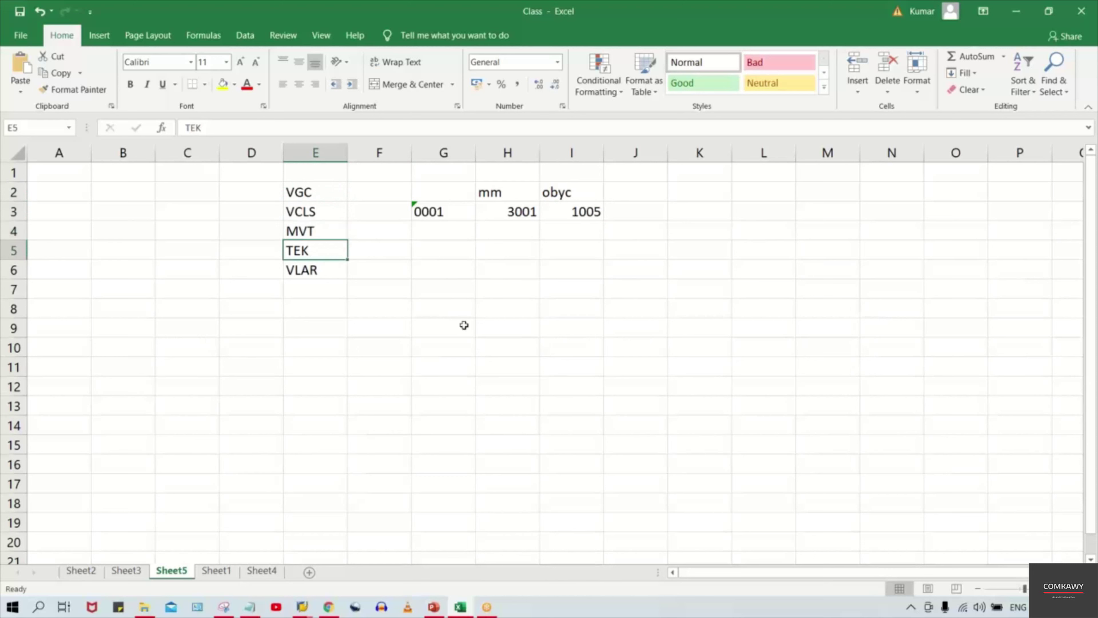
{"action": "left_click", "coordinate": [315, 270]}
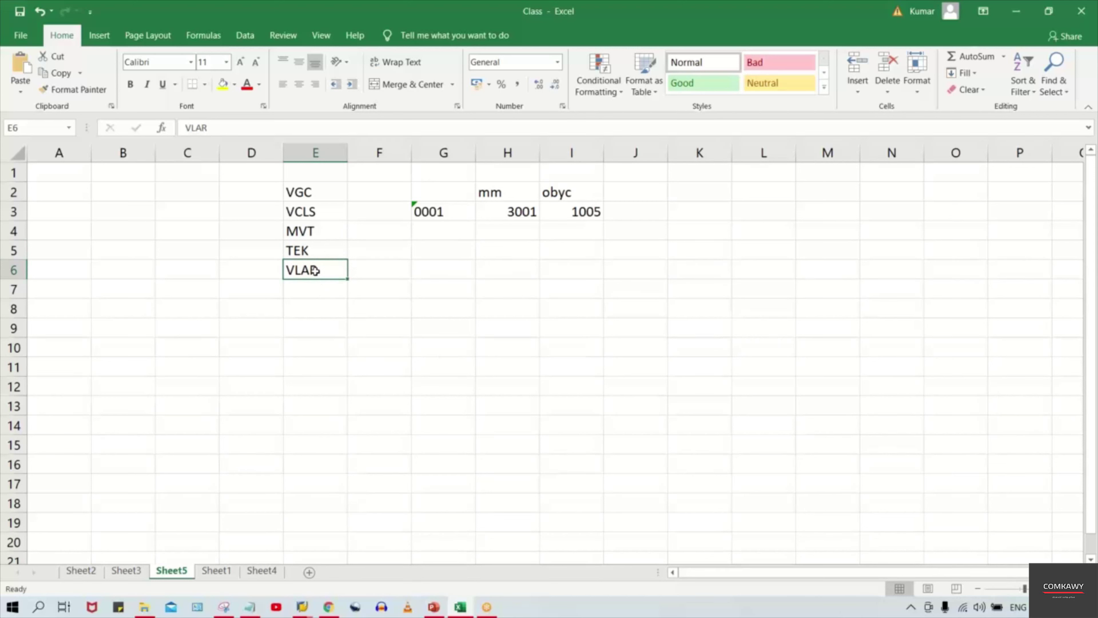
{"action": "left_click_drag", "start_coordinate": [303, 192], "coordinate": [313, 261]}
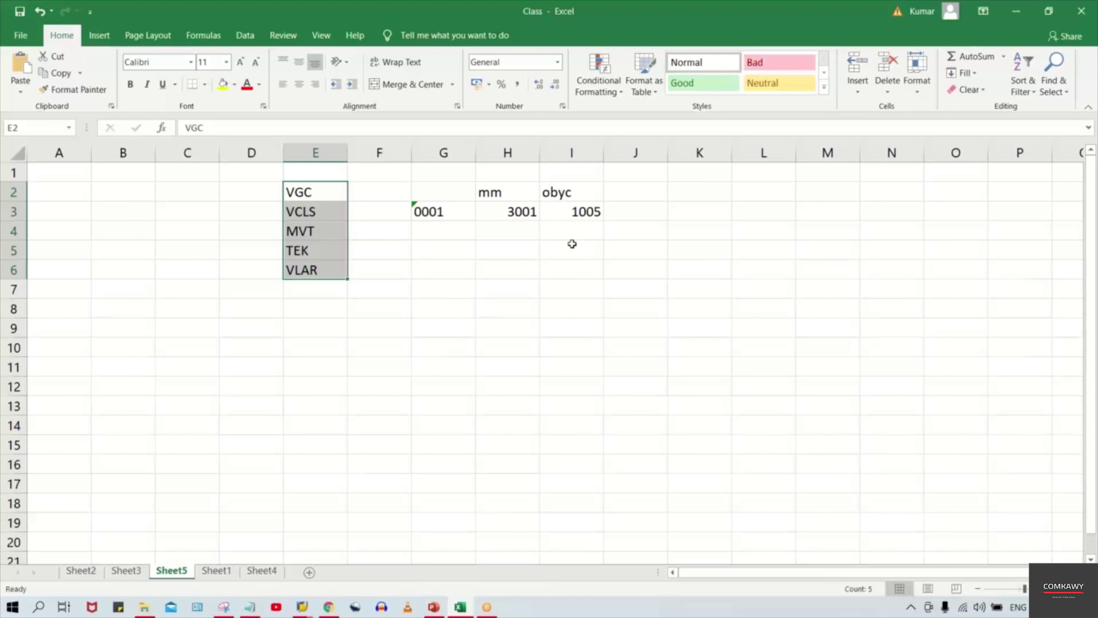
{"action": "left_click", "coordinate": [417, 212]}
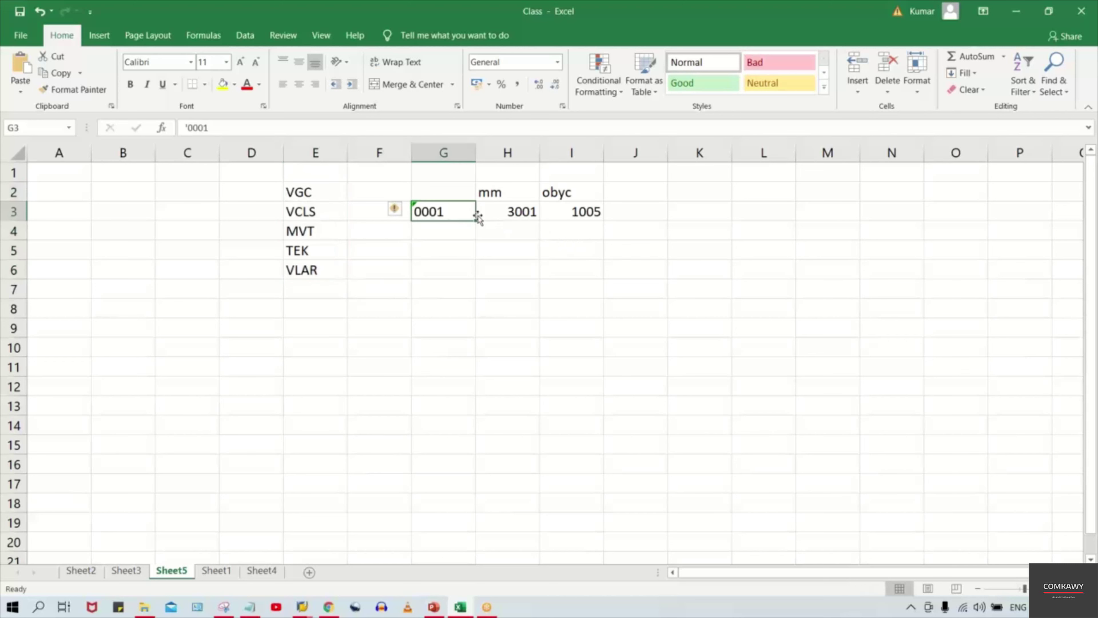
{"action": "left_click", "coordinate": [490, 214]}
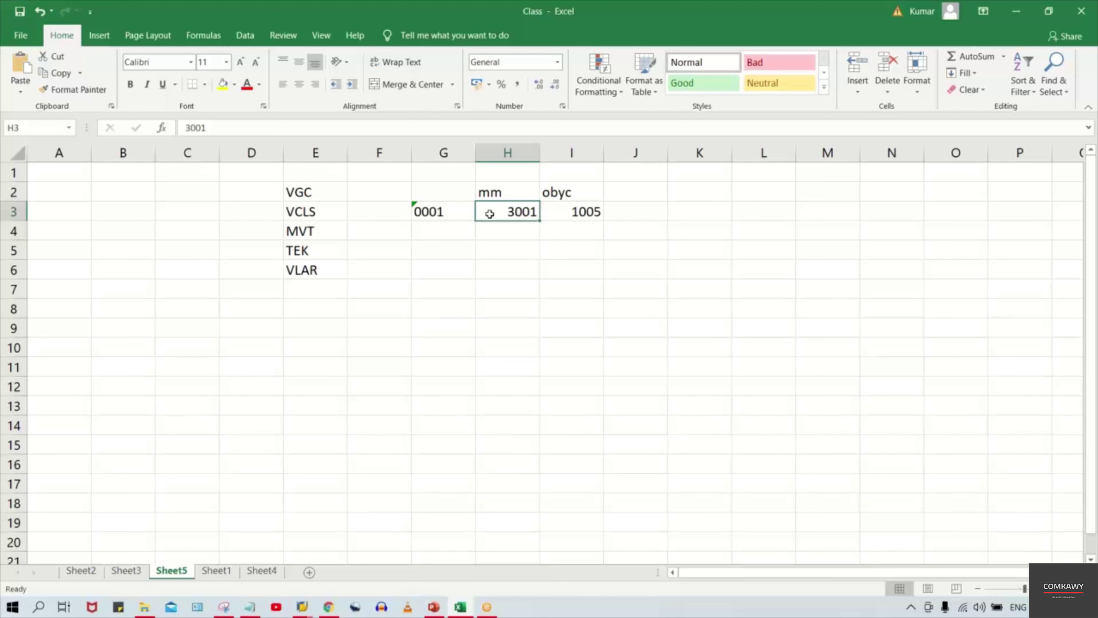
{"action": "left_click", "coordinate": [579, 208]}
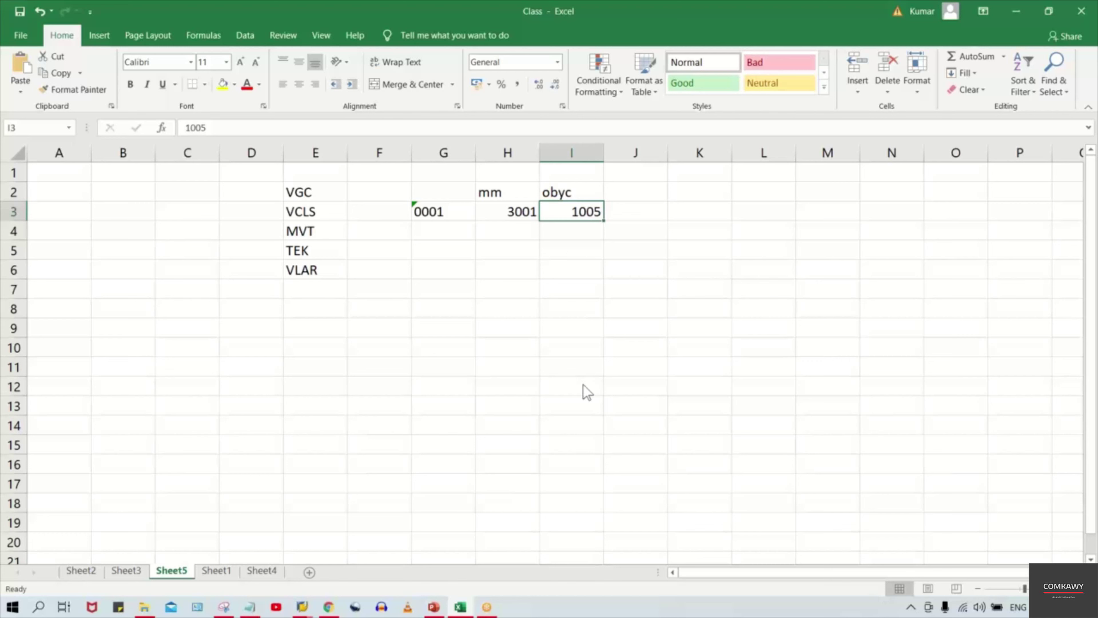
Leave the account determination overview and switch to the SAP Logon window
{"action": "left_click", "coordinate": [302, 607]}
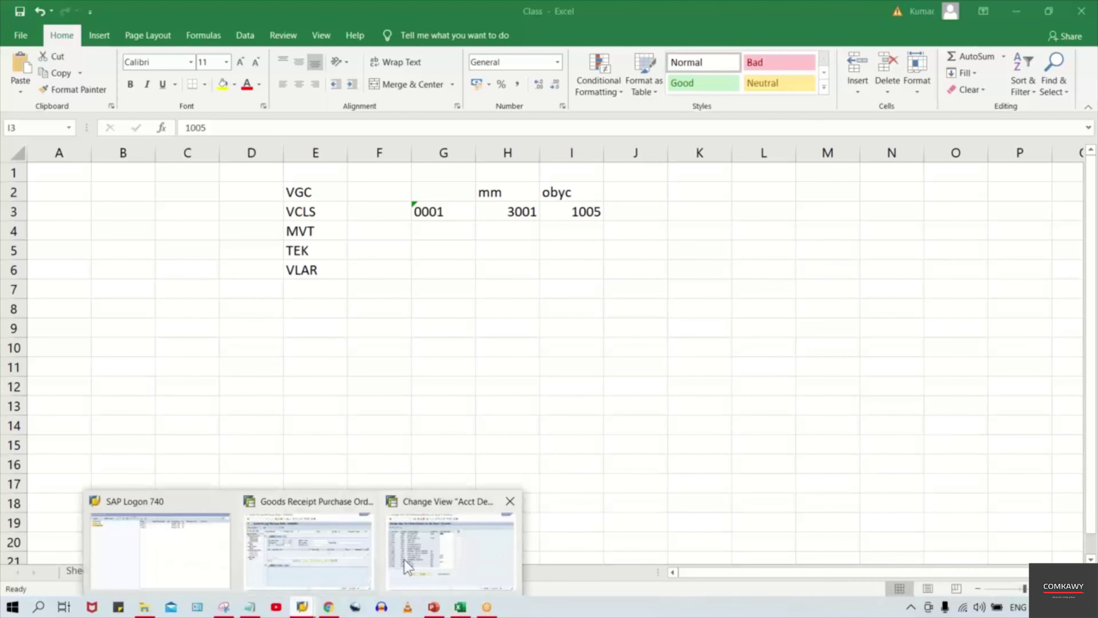
{"action": "left_click", "coordinate": [404, 558]}
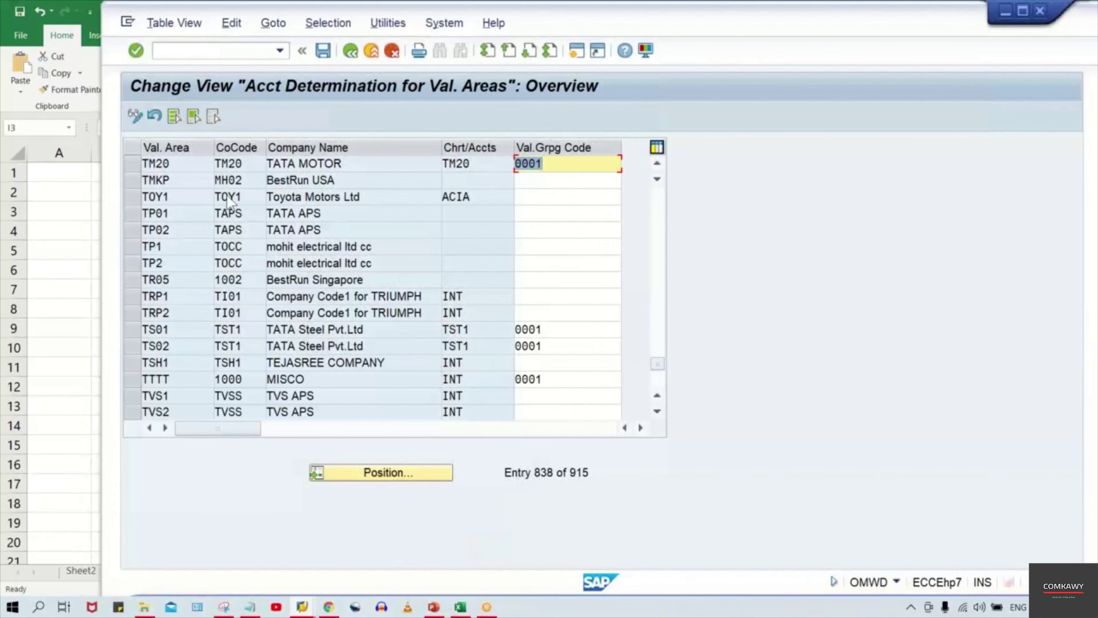
{"action": "left_click", "coordinate": [351, 51]}
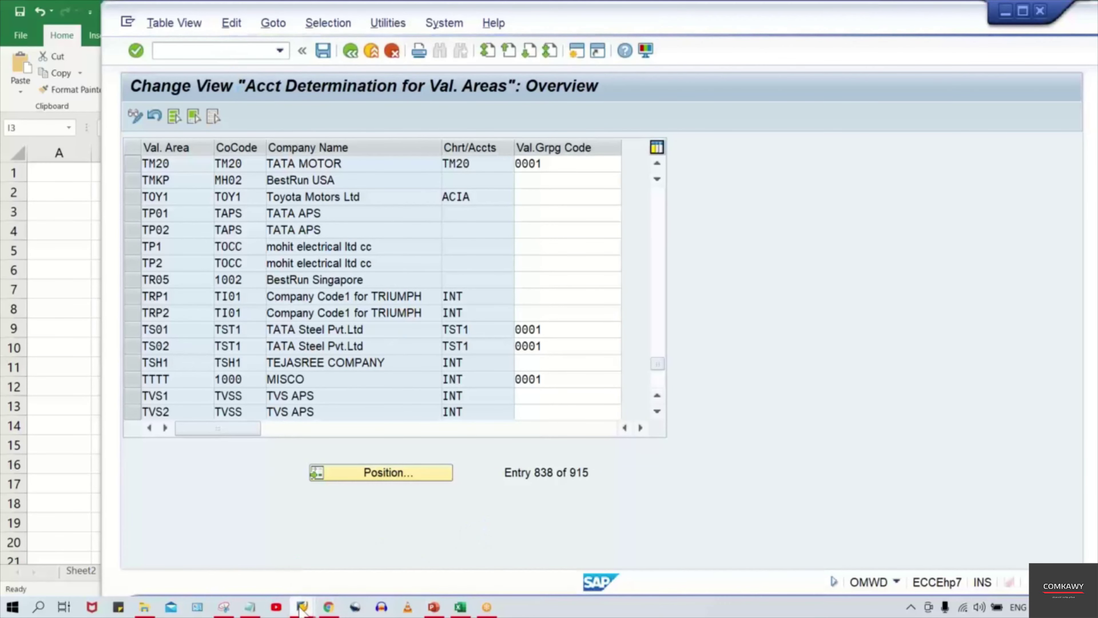
{"action": "mouse_move", "coordinate": [302, 607]}
{"action": "left_click", "coordinate": [192, 558]}
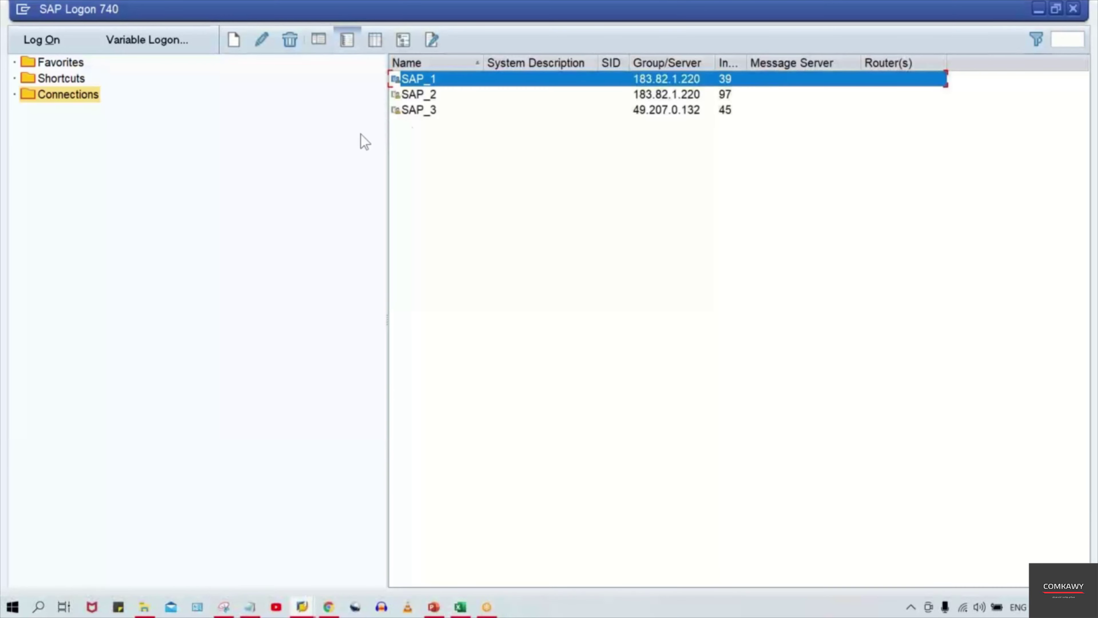
Log on to SAP_1 with the user's credentials, continue this logon, and start MM03
{"action": "double_click", "coordinate": [469, 83]}
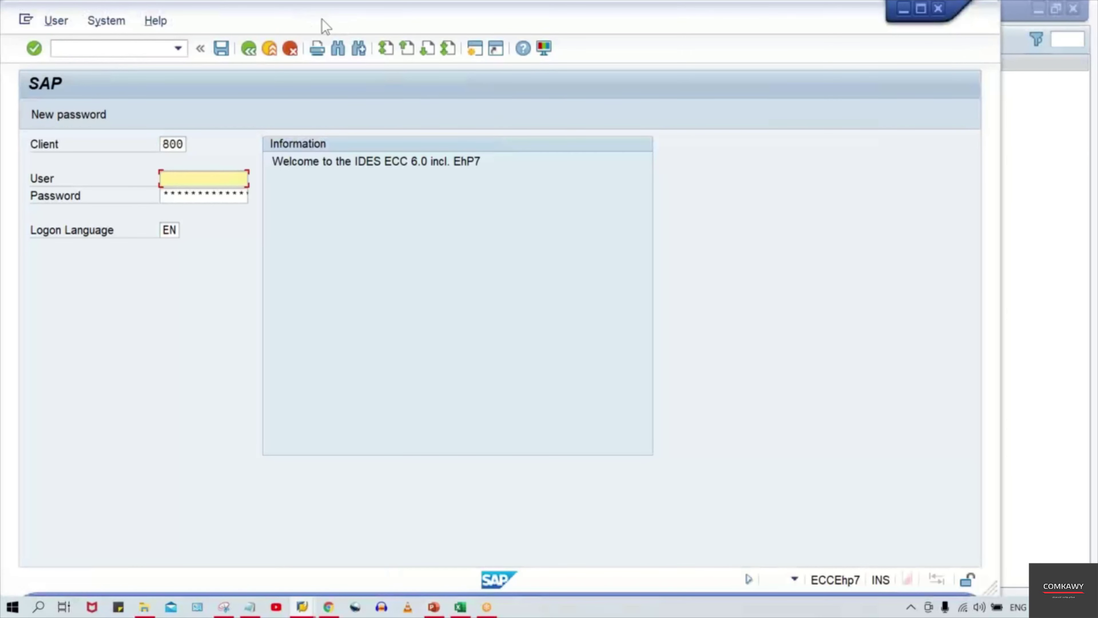
{"action": "left_click_drag", "start_coordinate": [321, 24], "coordinate": [394, 23]}
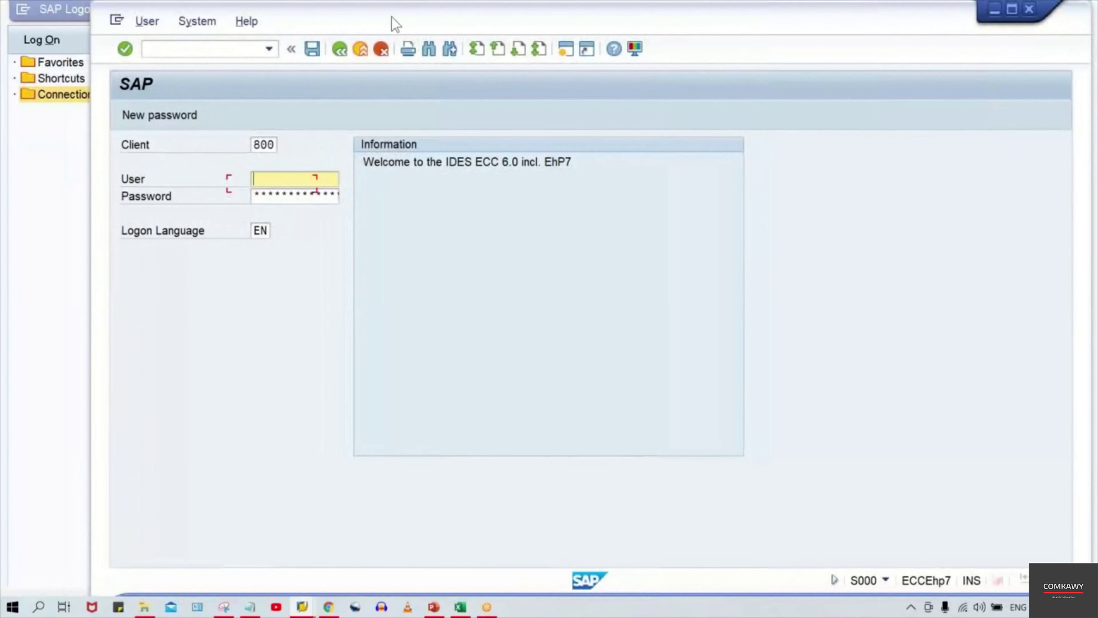
{"action": "double_click", "coordinate": [276, 179]}
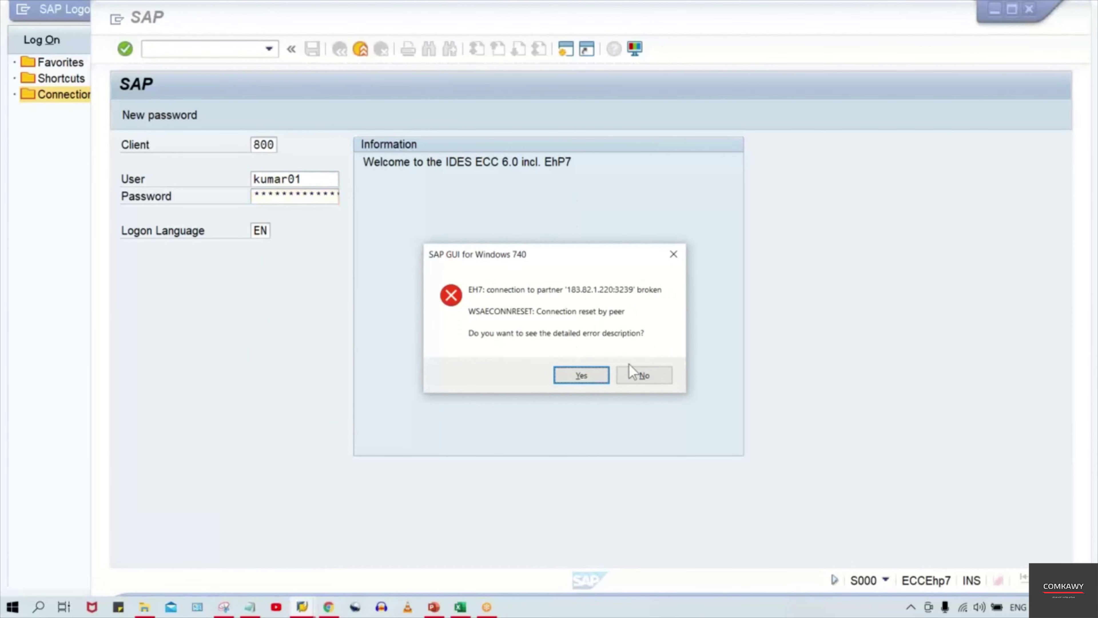
{"action": "left_click", "coordinate": [638, 374]}
{"action": "left_click", "coordinate": [310, 180]}
{"action": "key", "text": "Tab"}
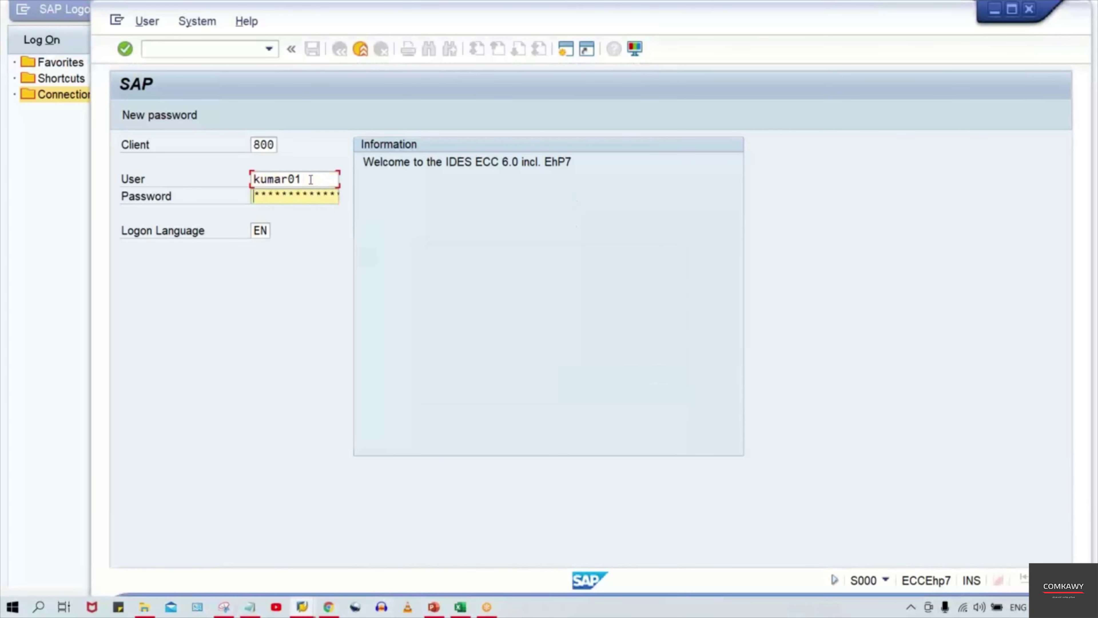
{"action": "key", "text": "Right"}
{"action": "key", "text": "Right"}
{"action": "key", "text": "Right"}
{"action": "key", "text": "Right"}
{"action": "key", "text": "Right"}
{"action": "key", "text": "Right"}
{"action": "key", "text": "Right"}
{"action": "key", "text": "Return"}
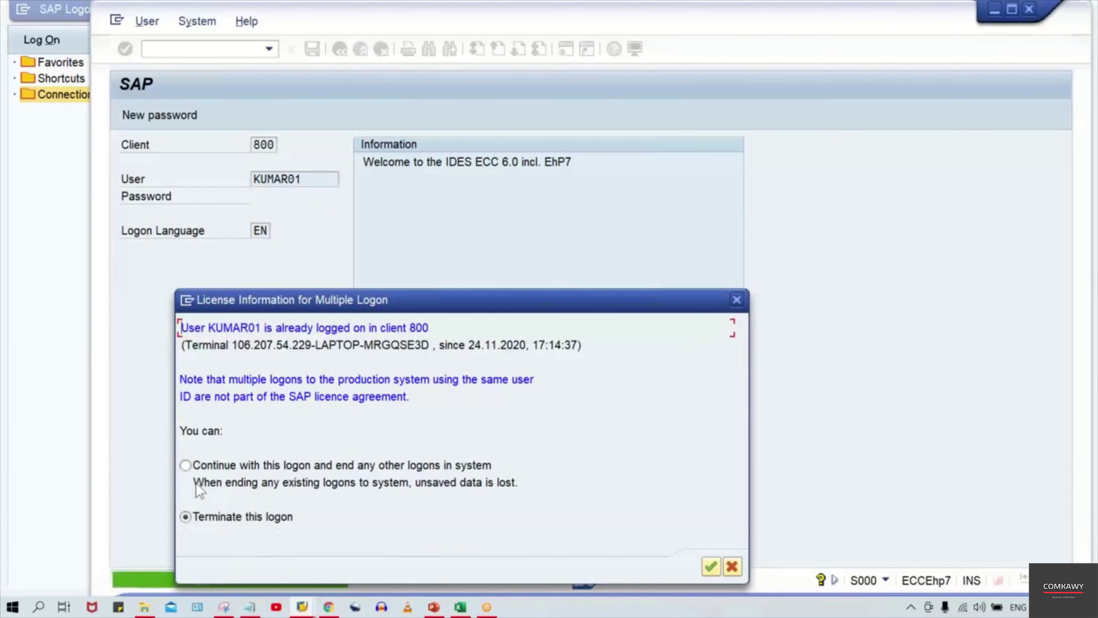
{"action": "left_click", "coordinate": [186, 465]}
{"action": "key", "text": "Return"}
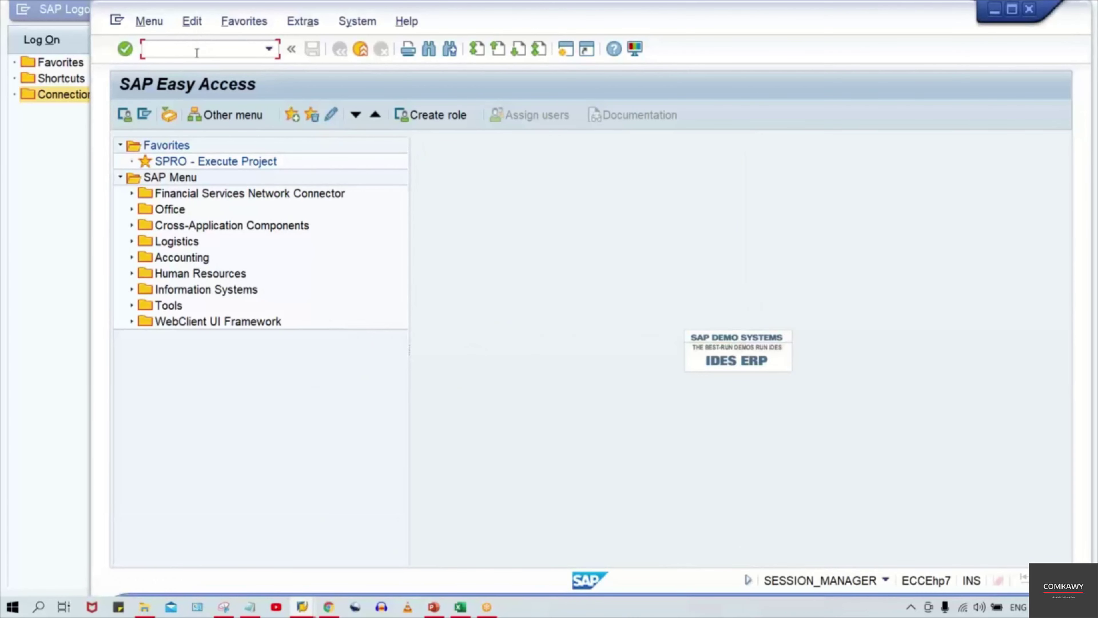
{"action": "type", "text": "MM03"}
{"action": "key", "text": "Return"}
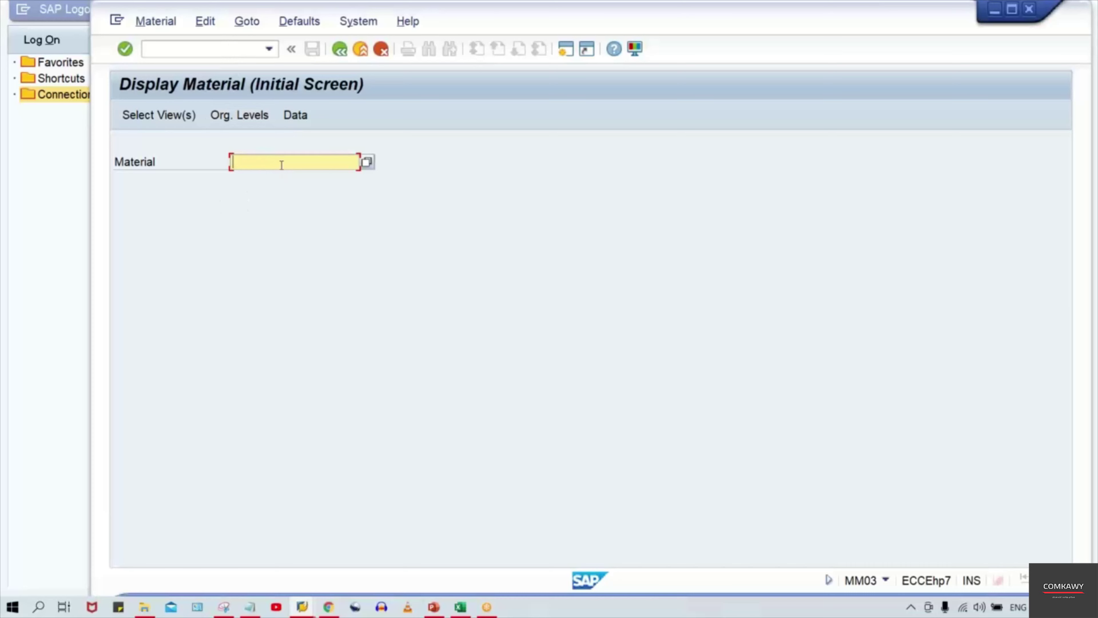
Display the Accounting 1 view of material TM20_RM for plant TM20
{"action": "type", "text": "TM"}
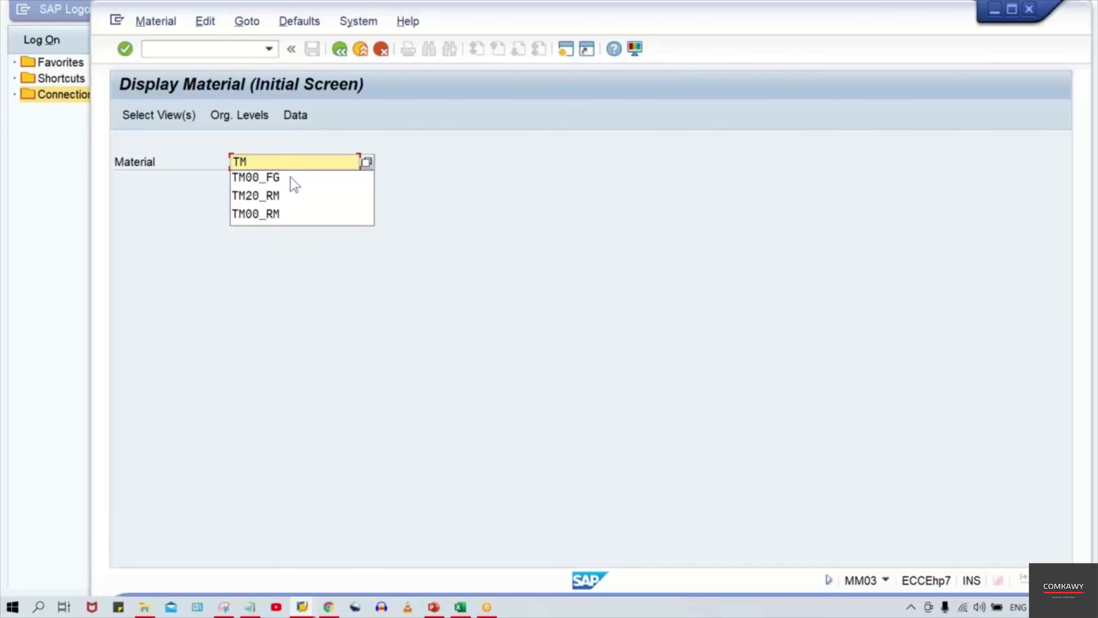
{"action": "key", "text": "Down"}
{"action": "key", "text": "Down"}
{"action": "key", "text": "Return"}
{"action": "key", "text": "Return"}
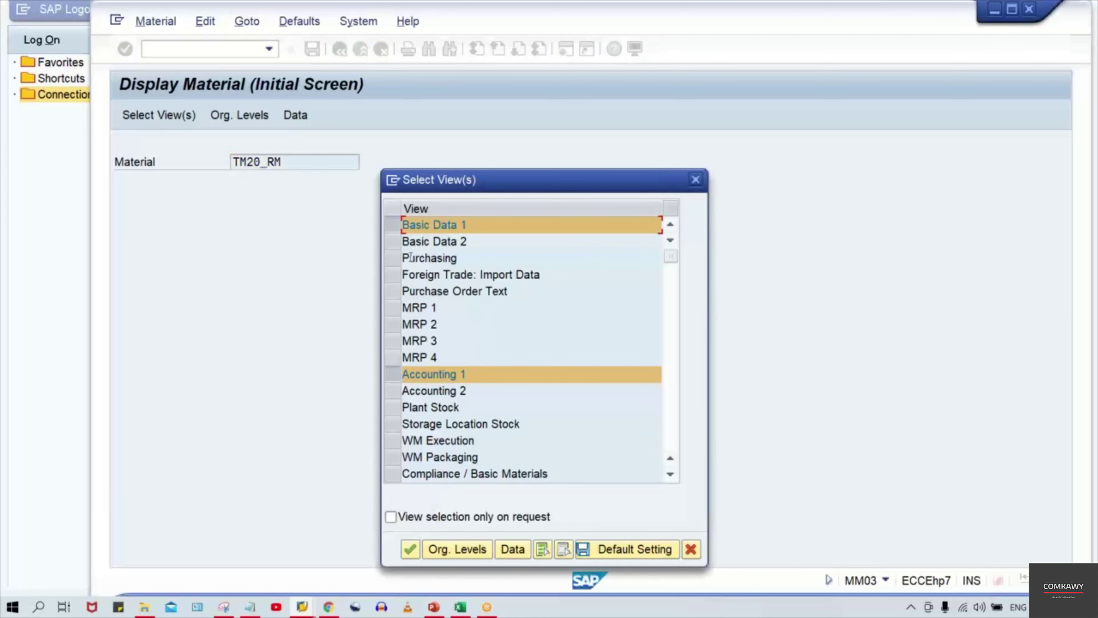
{"action": "left_click", "coordinate": [394, 229]}
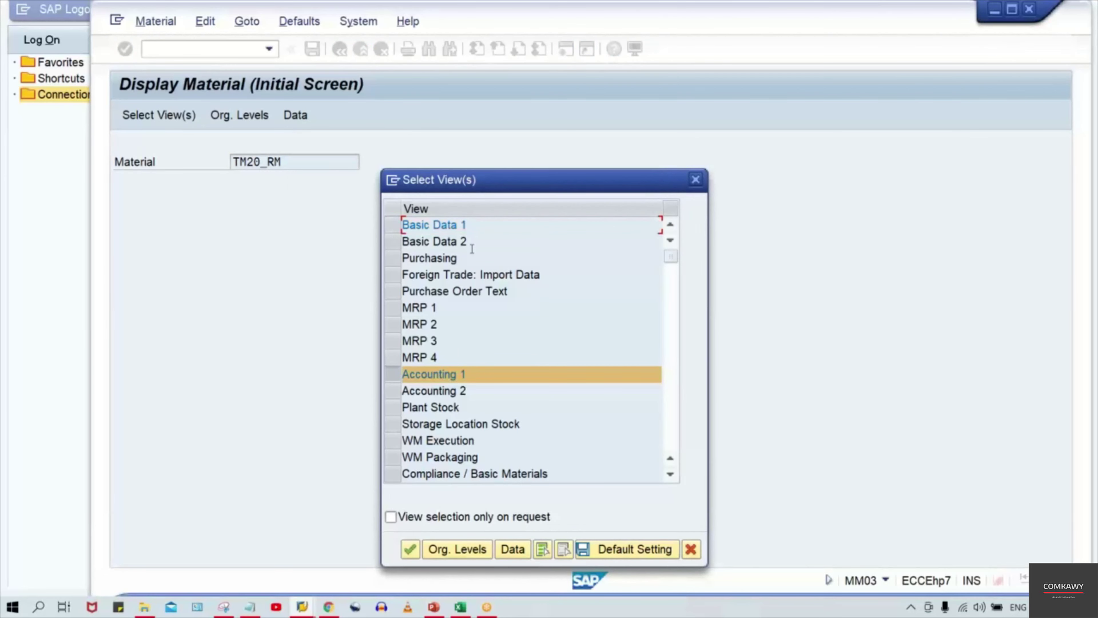
{"action": "scroll", "coordinate": [464, 274], "scroll_direction": "down", "scroll_amount": 1}
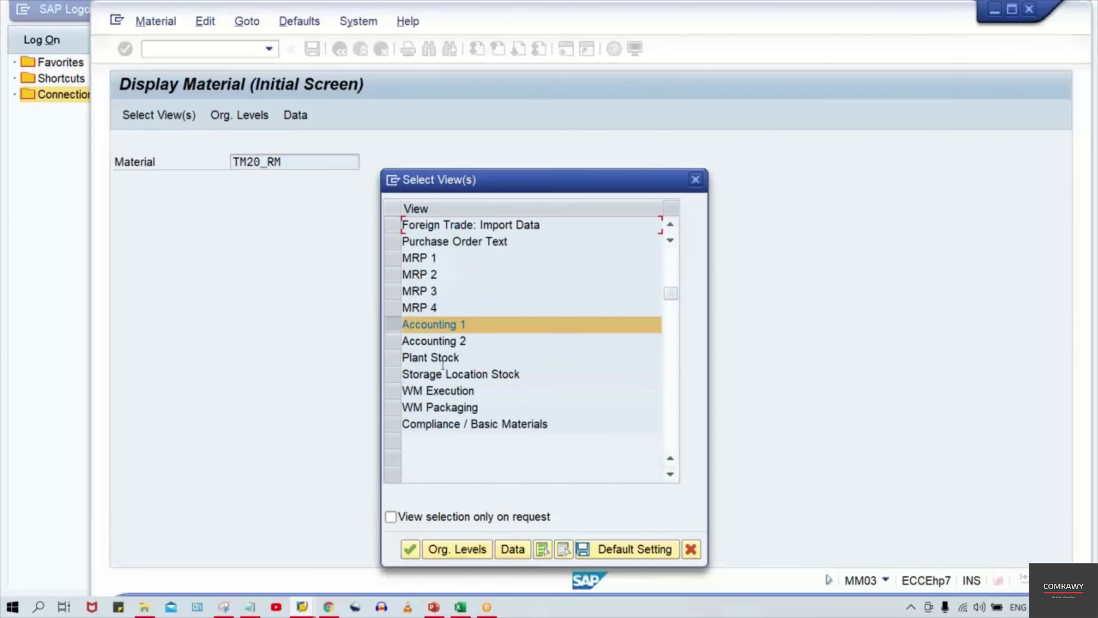
{"action": "key", "text": "Return"}
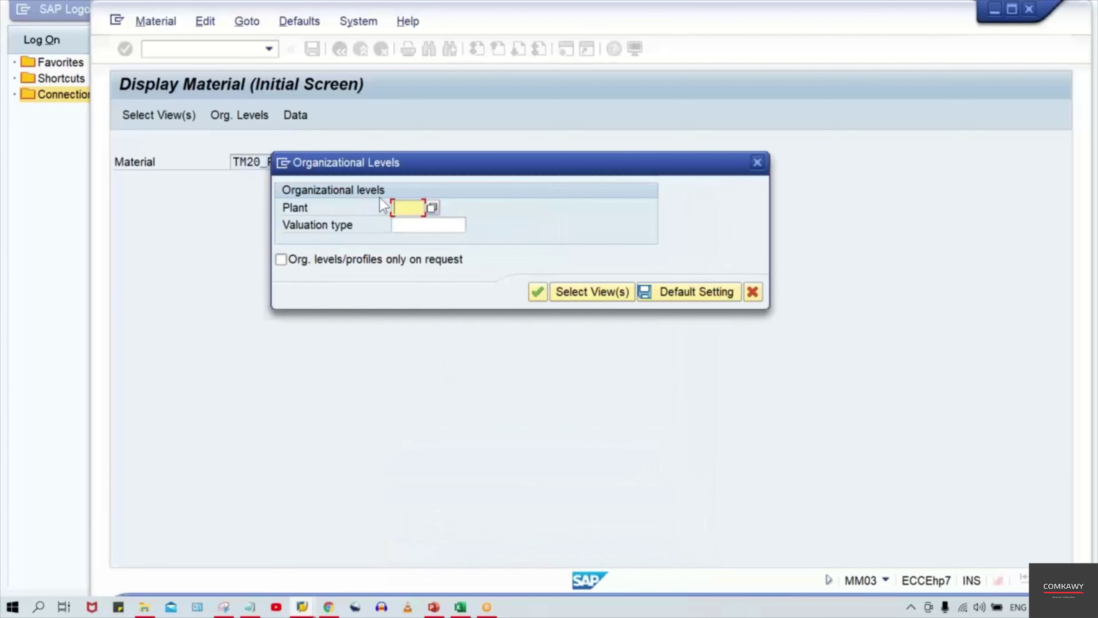
{"action": "type", "text": "TM20"}
{"action": "key", "text": "Return"}
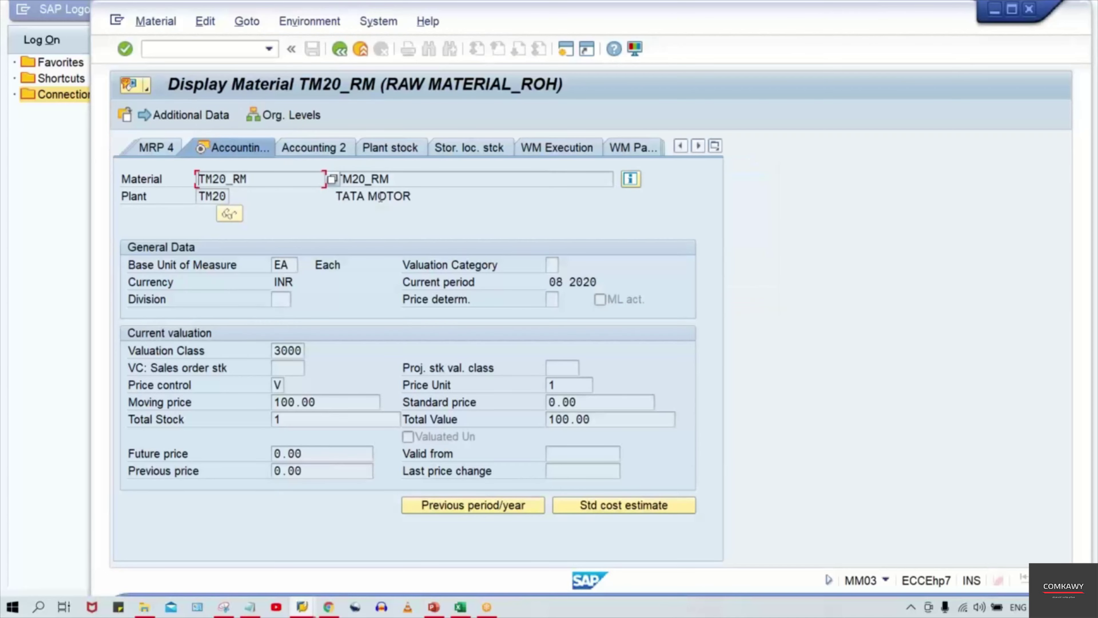
{"action": "left_click", "coordinate": [287, 417]}
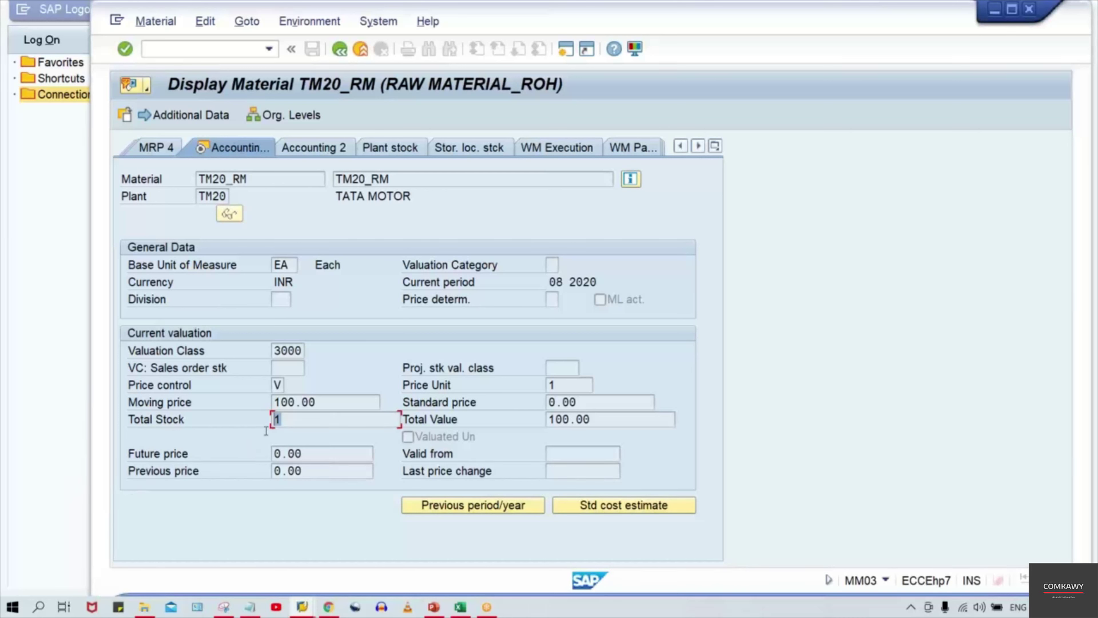
{"action": "key", "text": "Right"}
{"action": "left_click_drag", "start_coordinate": [594, 419], "coordinate": [485, 421]}
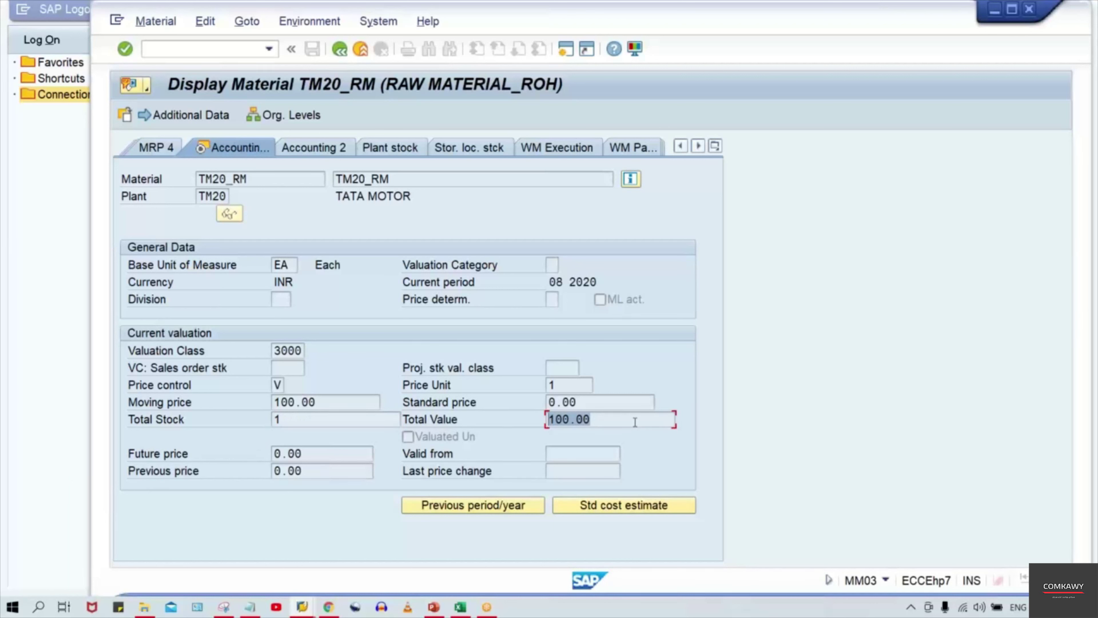
{"action": "left_click_drag", "start_coordinate": [320, 407], "coordinate": [271, 404]}
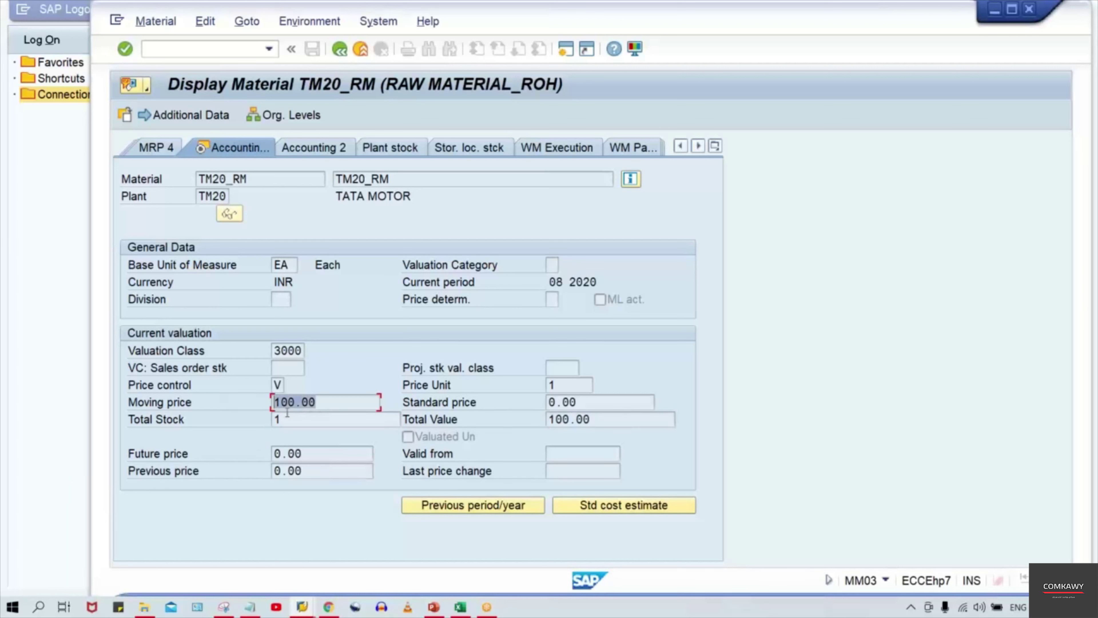
{"action": "left_click_drag", "start_coordinate": [593, 419], "coordinate": [431, 426]}
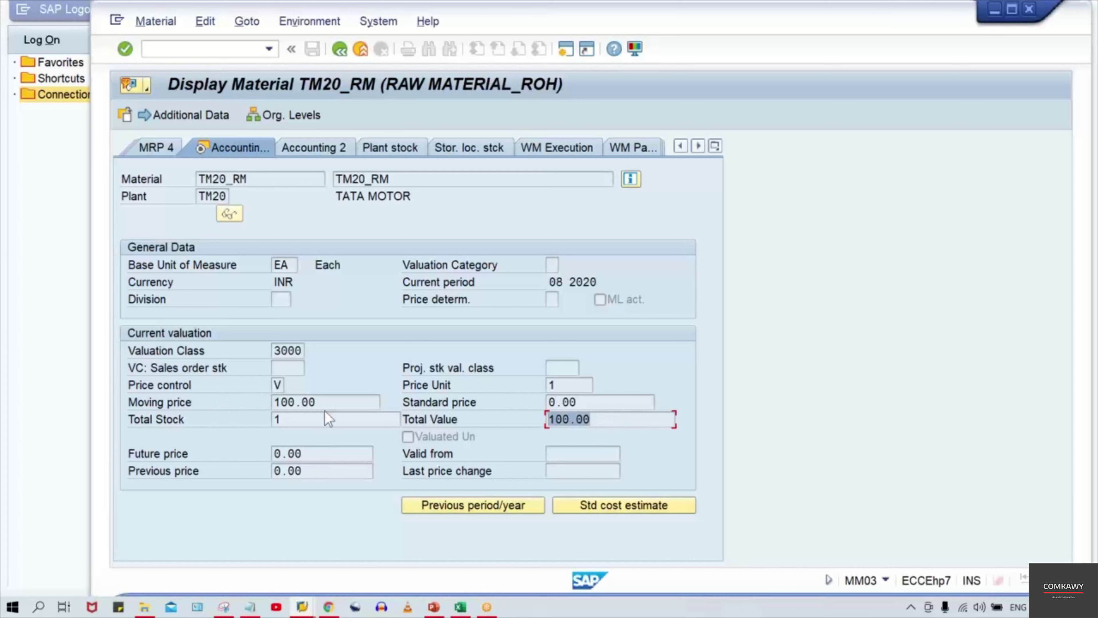
{"action": "left_click_drag", "start_coordinate": [309, 420], "coordinate": [222, 423]}
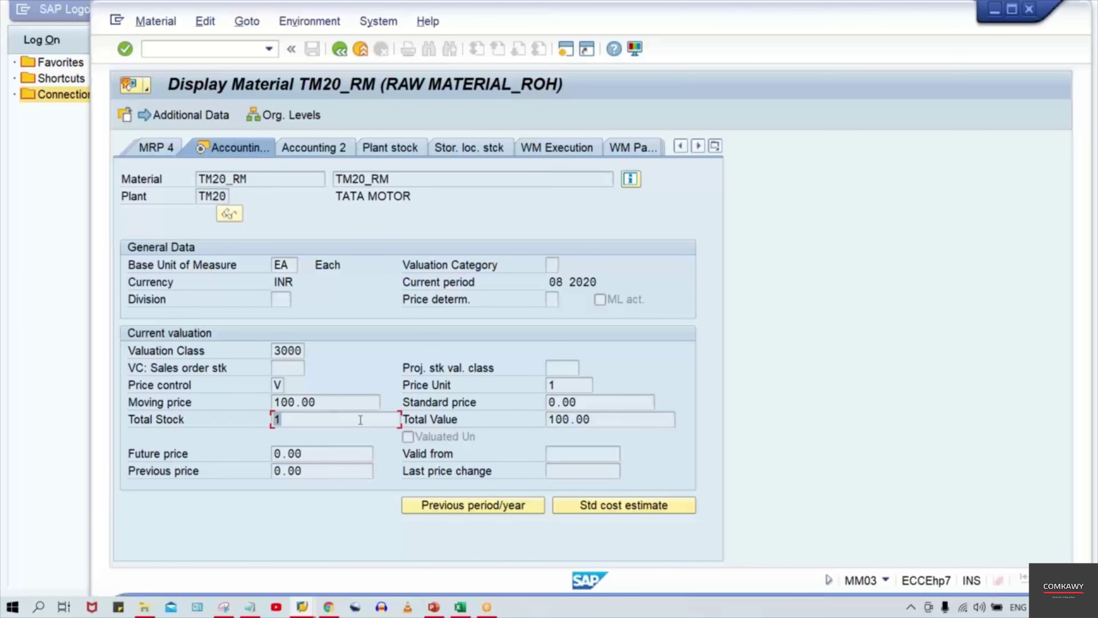
{"action": "left_click_drag", "start_coordinate": [607, 422], "coordinate": [244, 430]}
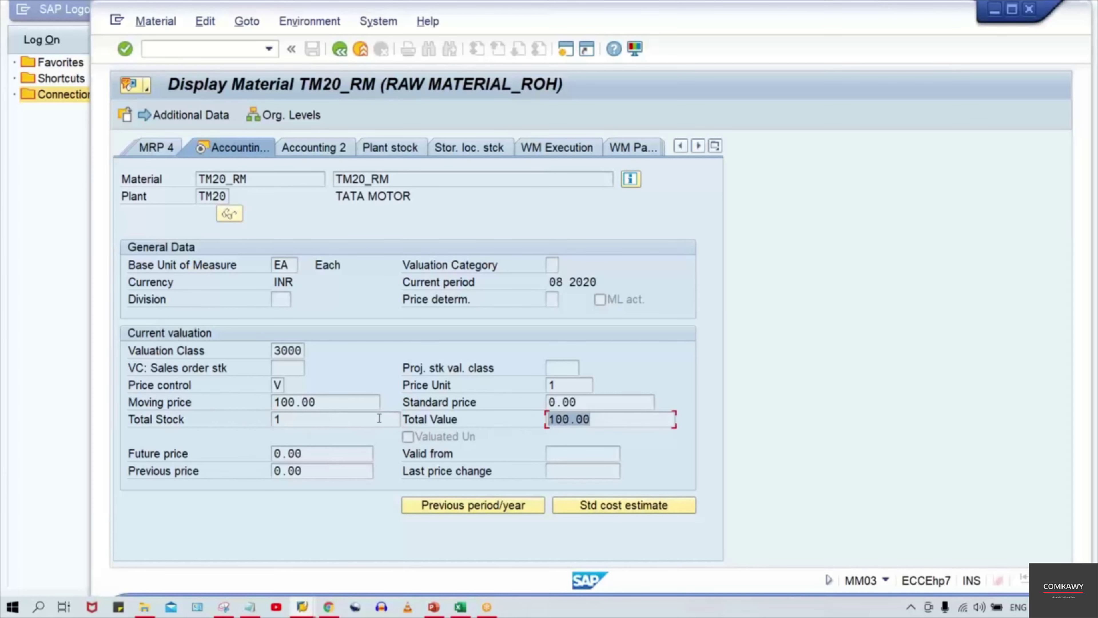
{"action": "left_click_drag", "start_coordinate": [344, 402], "coordinate": [191, 400]}
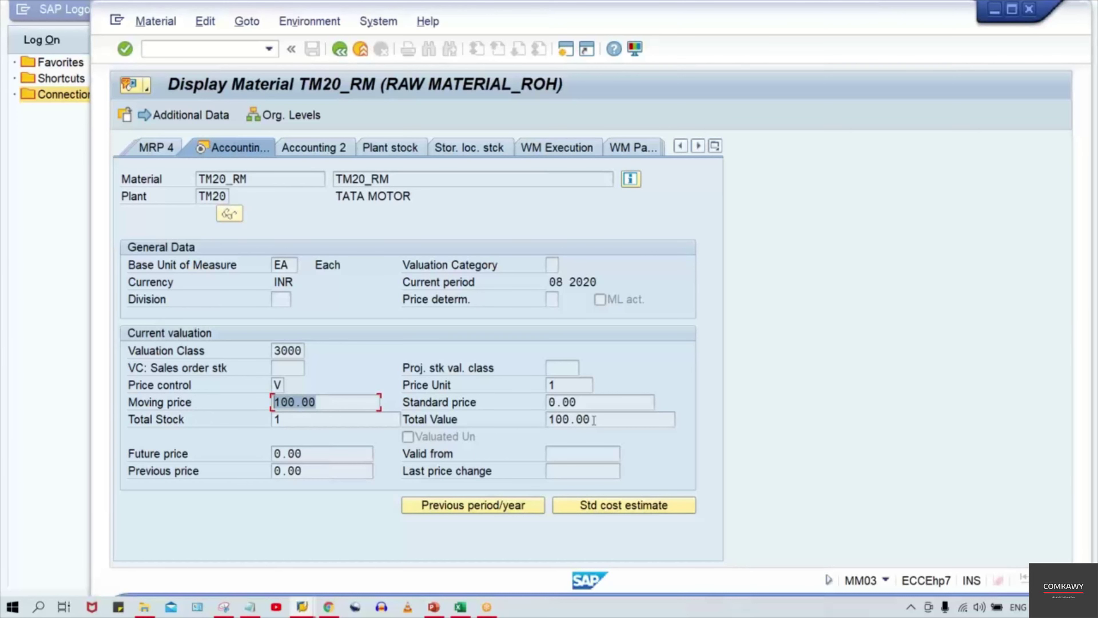
{"action": "double_click", "coordinate": [584, 418]}
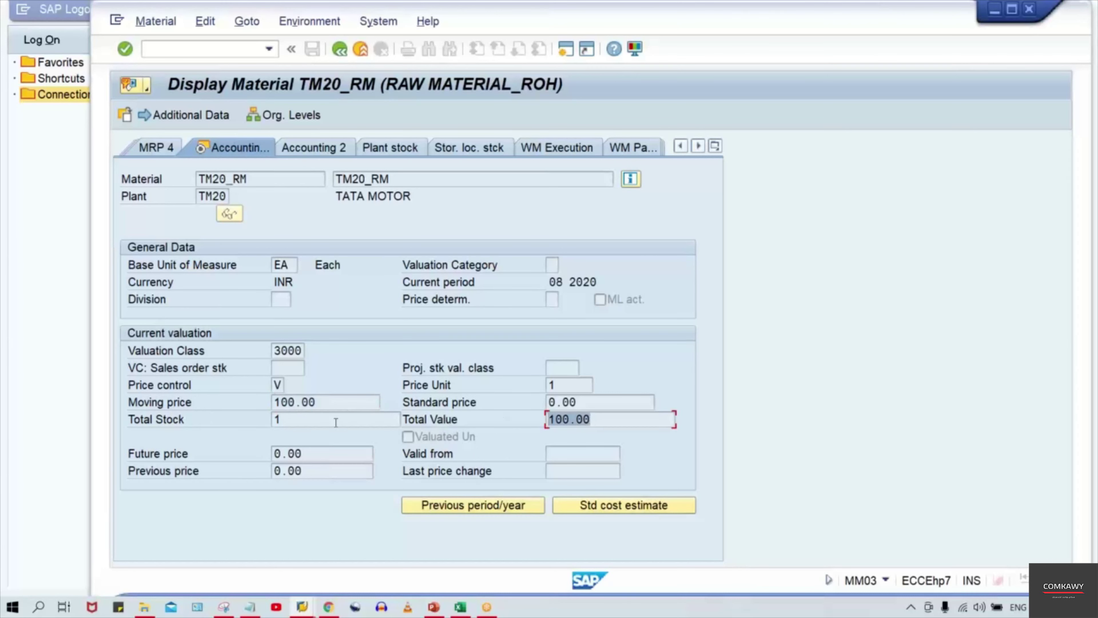
{"action": "double_click", "coordinate": [277, 418]}
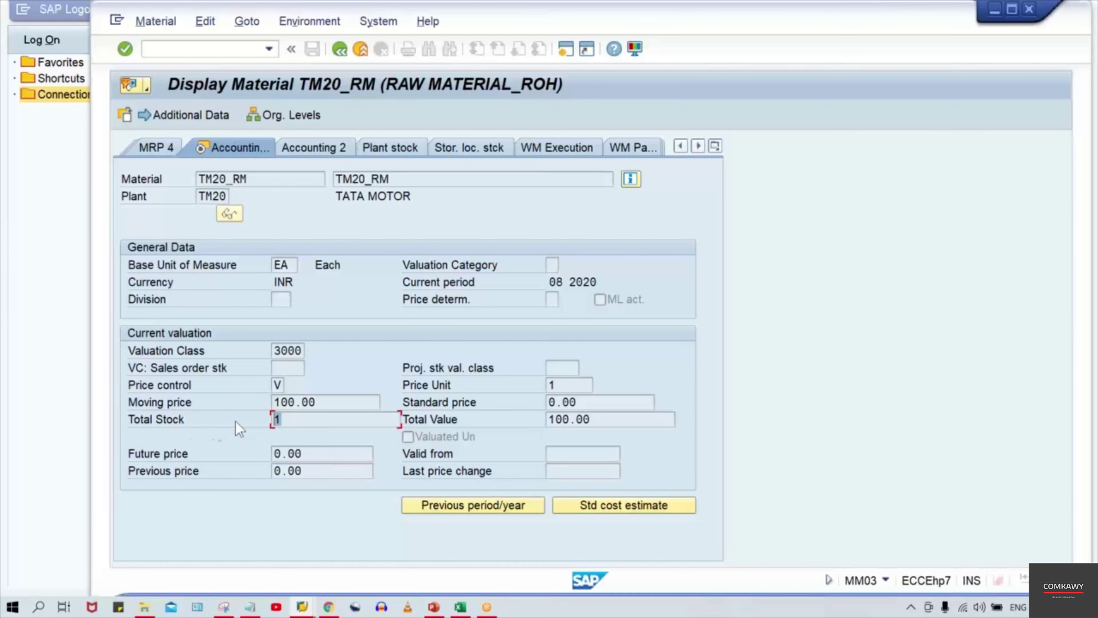
{"action": "double_click", "coordinate": [331, 406]}
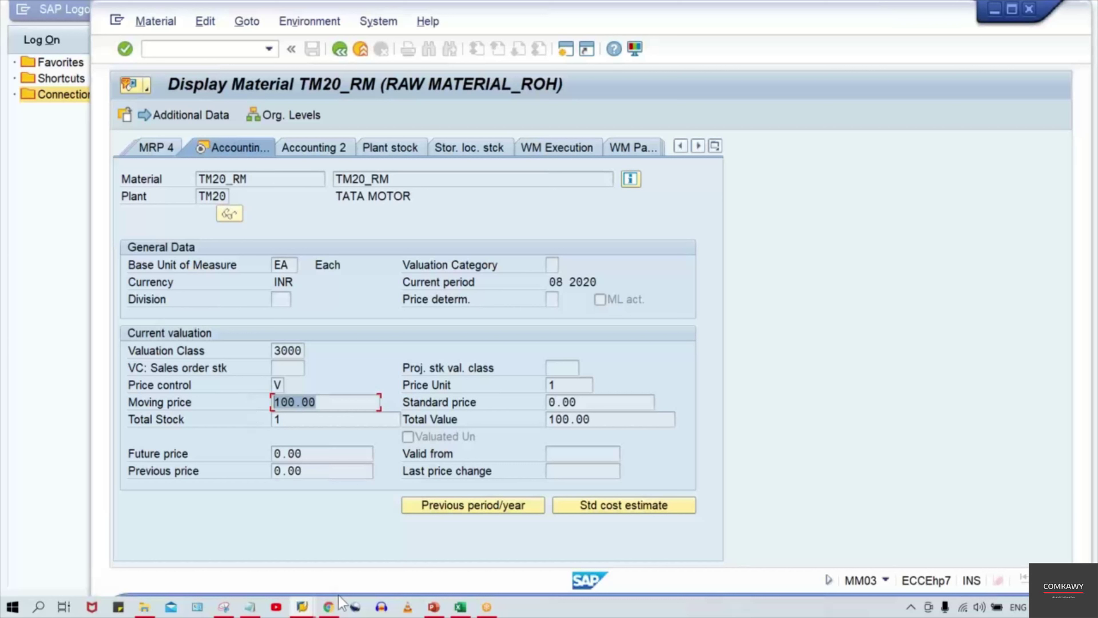
{"action": "mouse_move", "coordinate": [307, 607]}
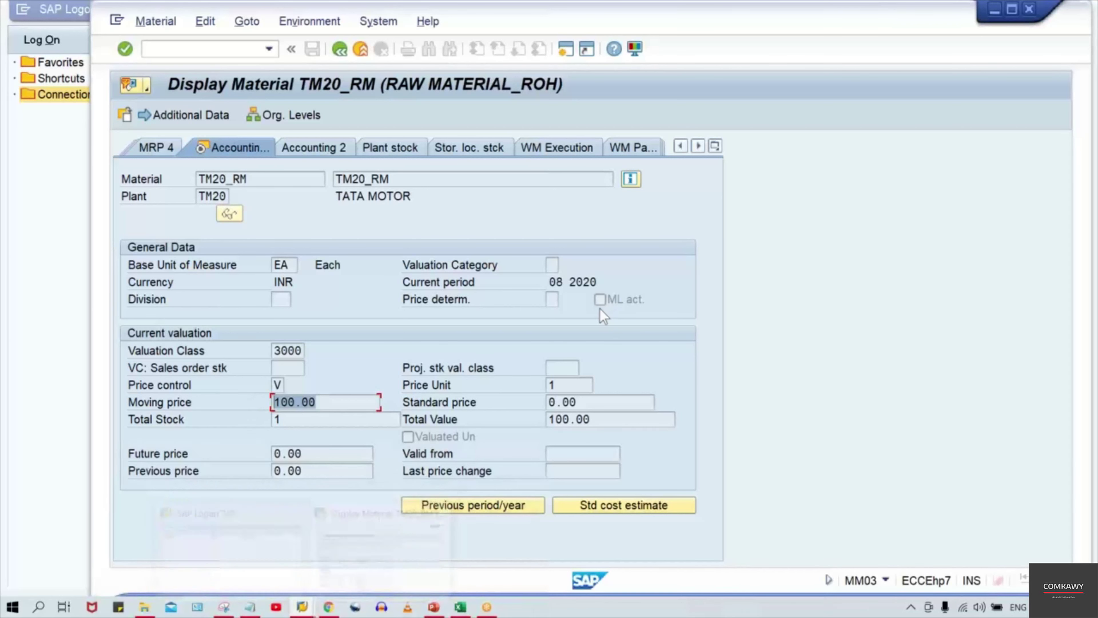
{"action": "left_click", "coordinate": [584, 50]}
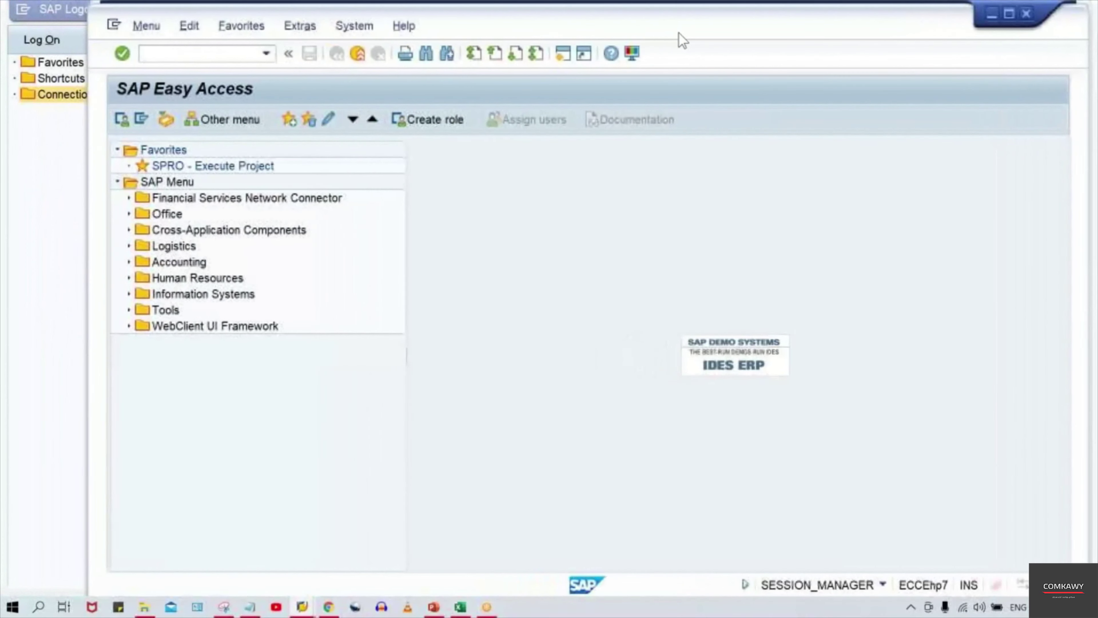
Type the transaction code MIRO into the SAP Easy Access command field
{"action": "left_click", "coordinate": [197, 53]}
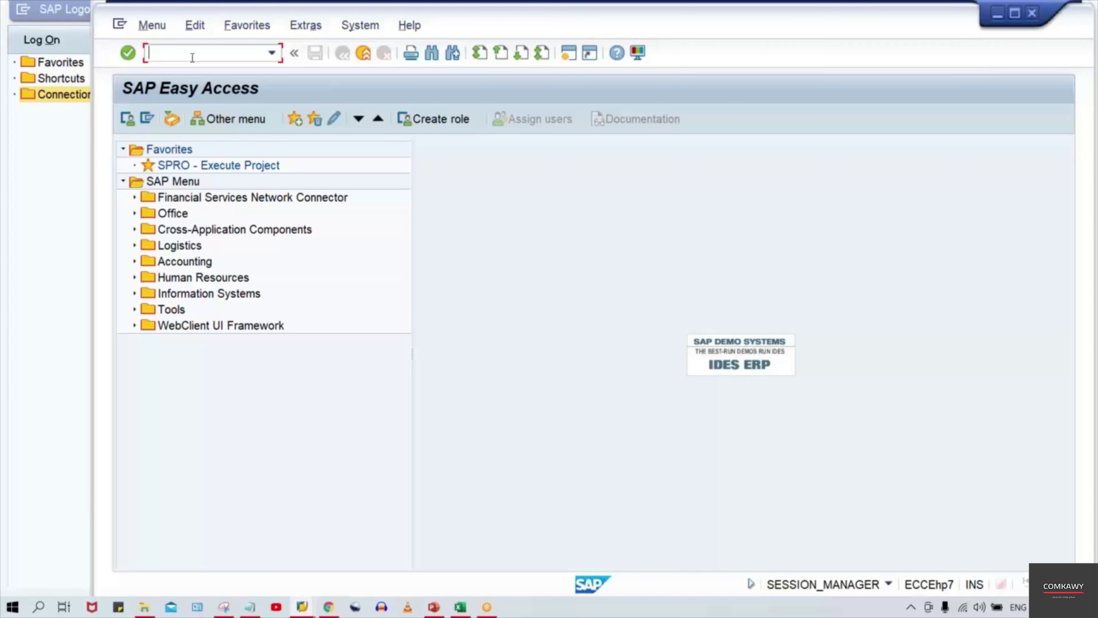
{"action": "type", "text": "MIRO"}
Scroll the FI-MM Integration deck down to slide 6 listing the configuration steps
{"action": "left_click", "coordinate": [434, 607]}
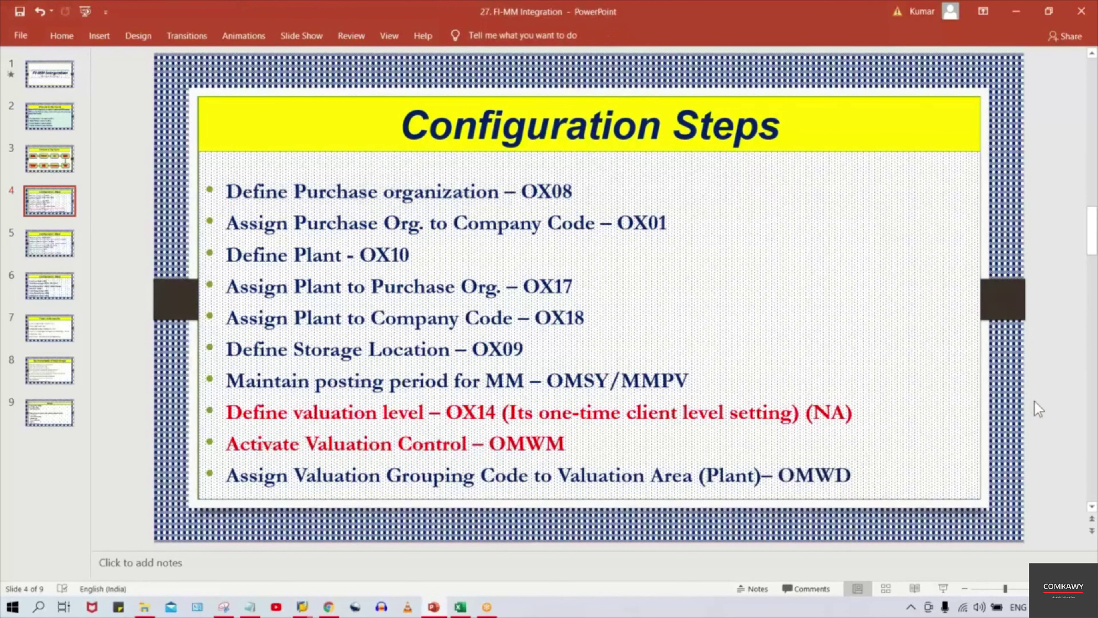
{"action": "scroll", "coordinate": [1034, 402], "scroll_direction": "down", "scroll_amount": 1}
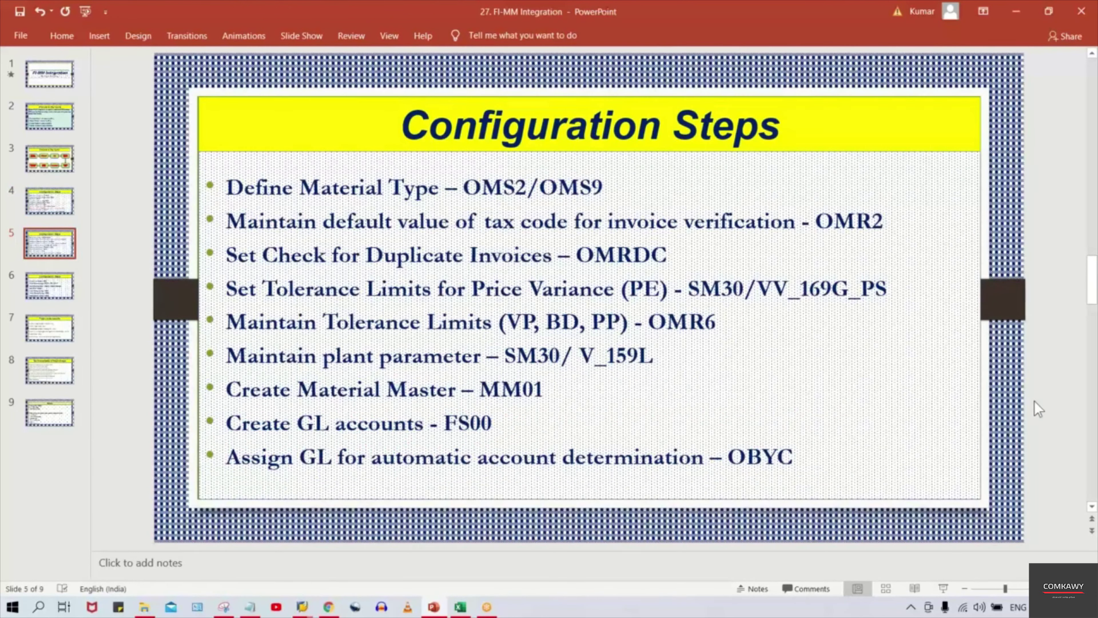
{"action": "scroll", "coordinate": [1034, 402], "scroll_direction": "down", "scroll_amount": 1}
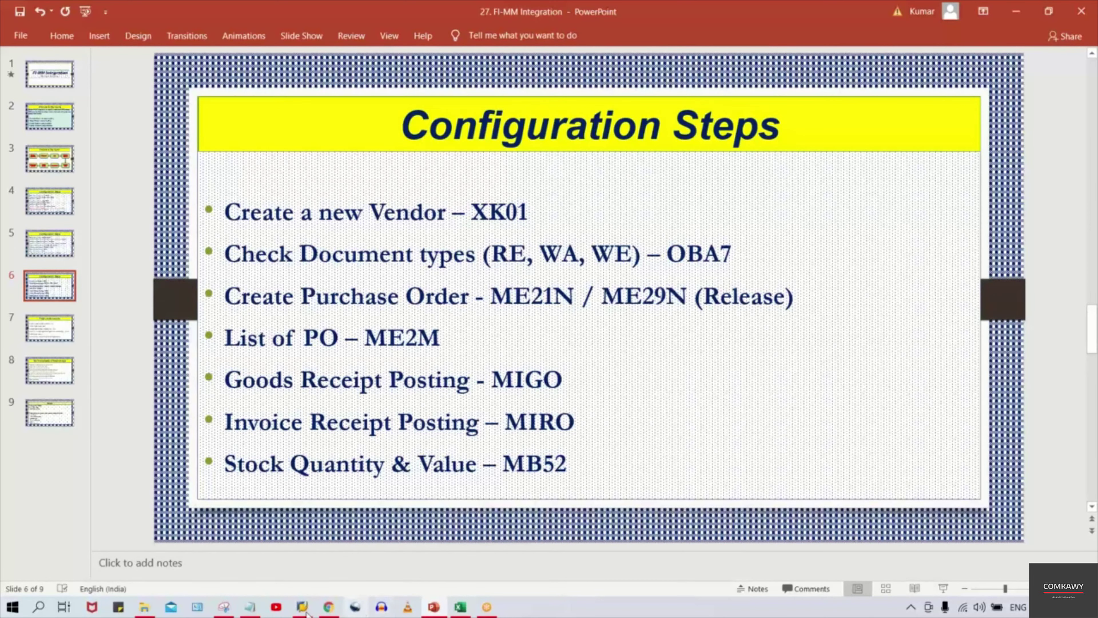
Run MIRO and enter company code TM20 to open Enter Incoming Invoice
{"action": "mouse_move", "coordinate": [302, 606]}
{"action": "left_click", "coordinate": [450, 539]}
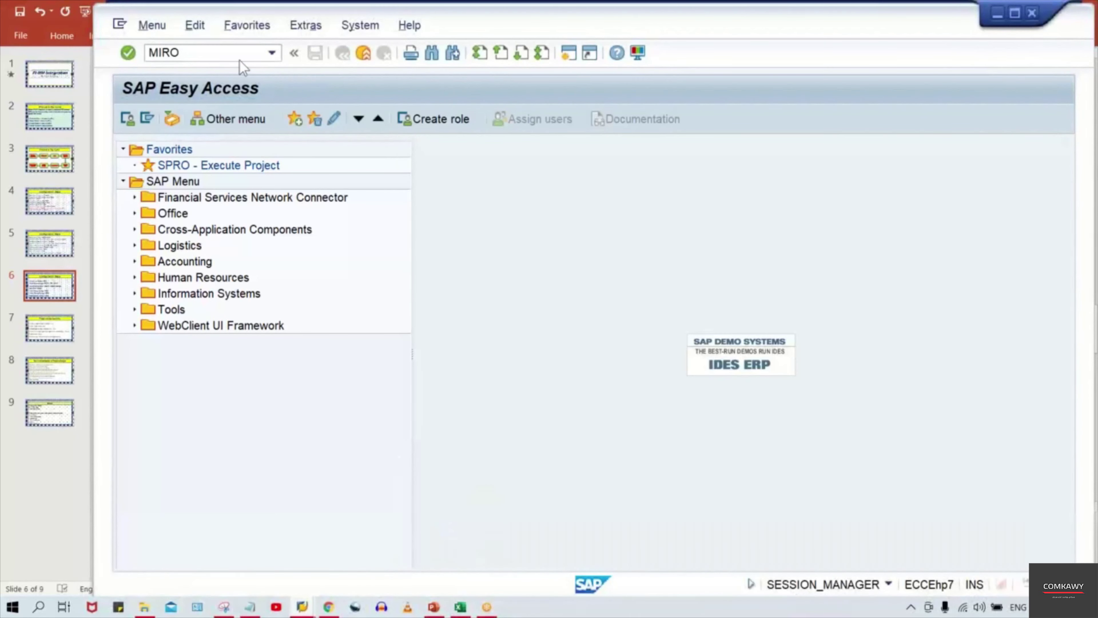
{"action": "double_click", "coordinate": [209, 57]}
{"action": "left_click", "coordinate": [209, 56]}
{"action": "key", "text": "Return"}
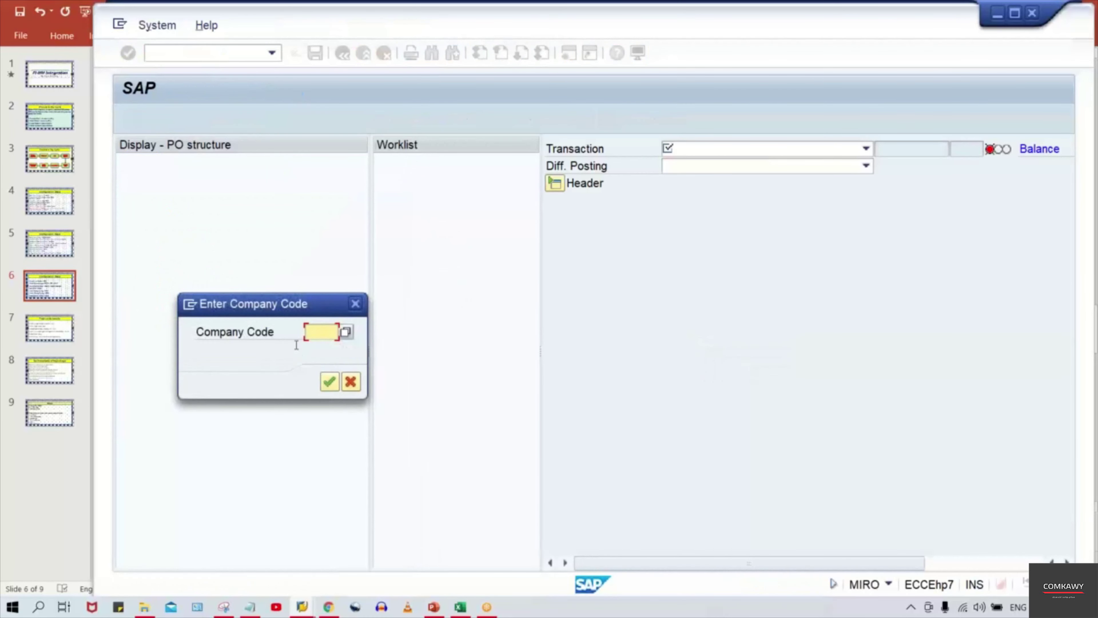
{"action": "type", "text": "TM20"}
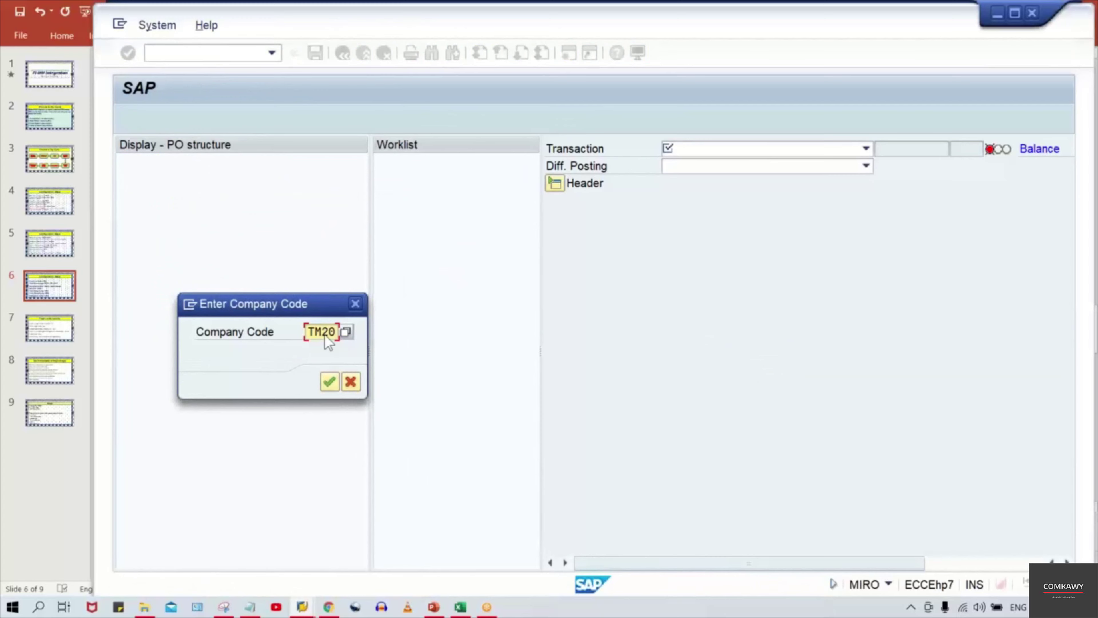
{"action": "key", "text": "Return"}
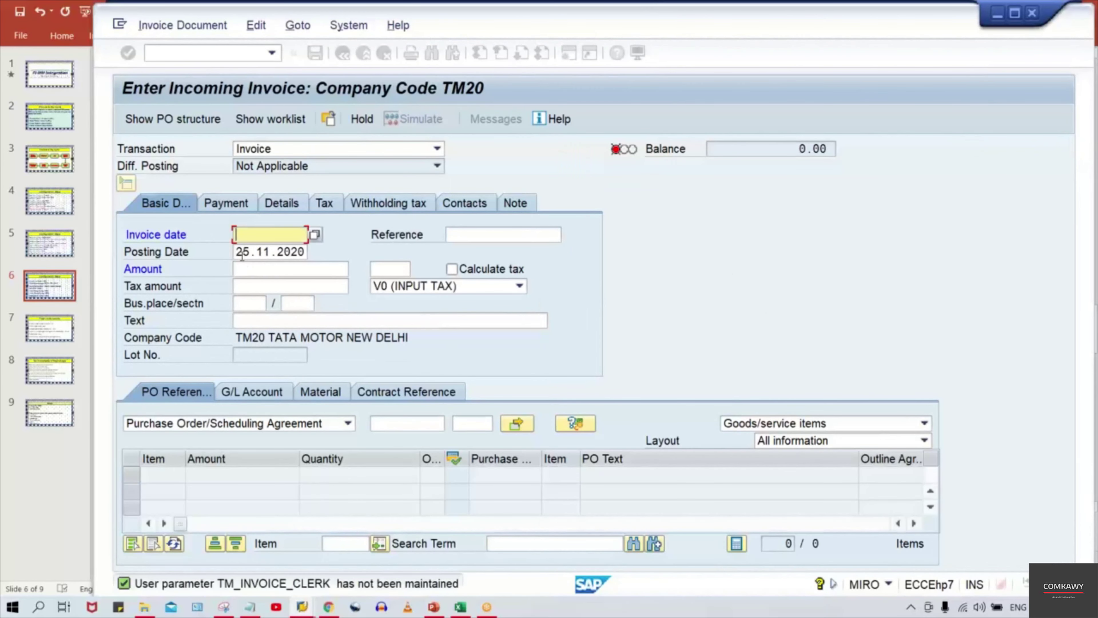
Copy the posting date 25.11.2020 into the Invoice date, leaving the purchase order field empty
{"action": "left_click", "coordinate": [257, 255]}
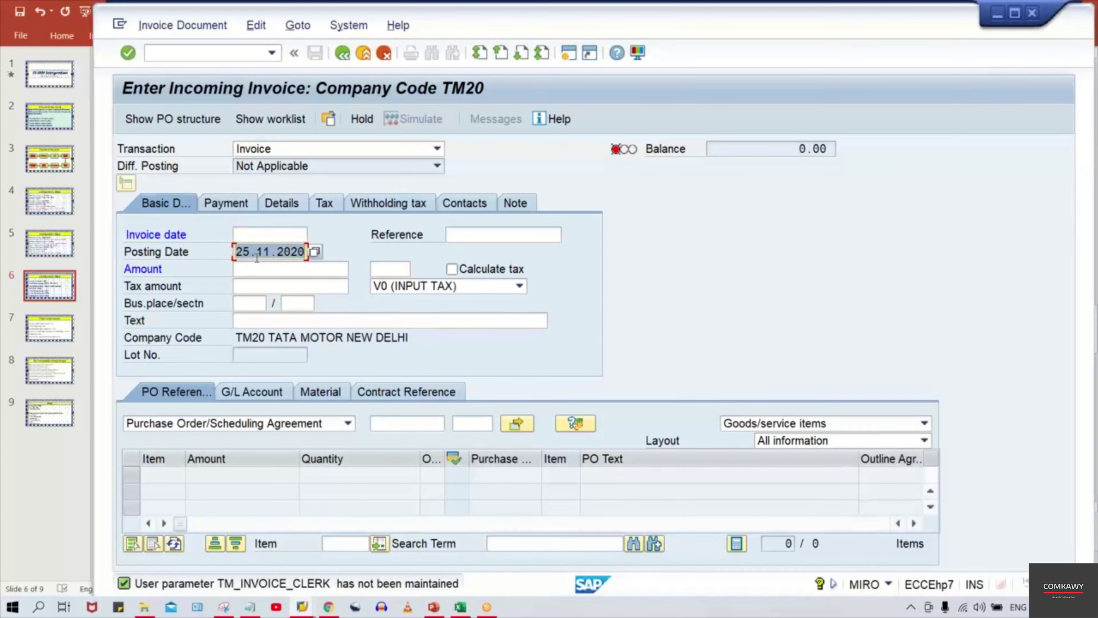
{"action": "key", "text": "shift+Tab"}
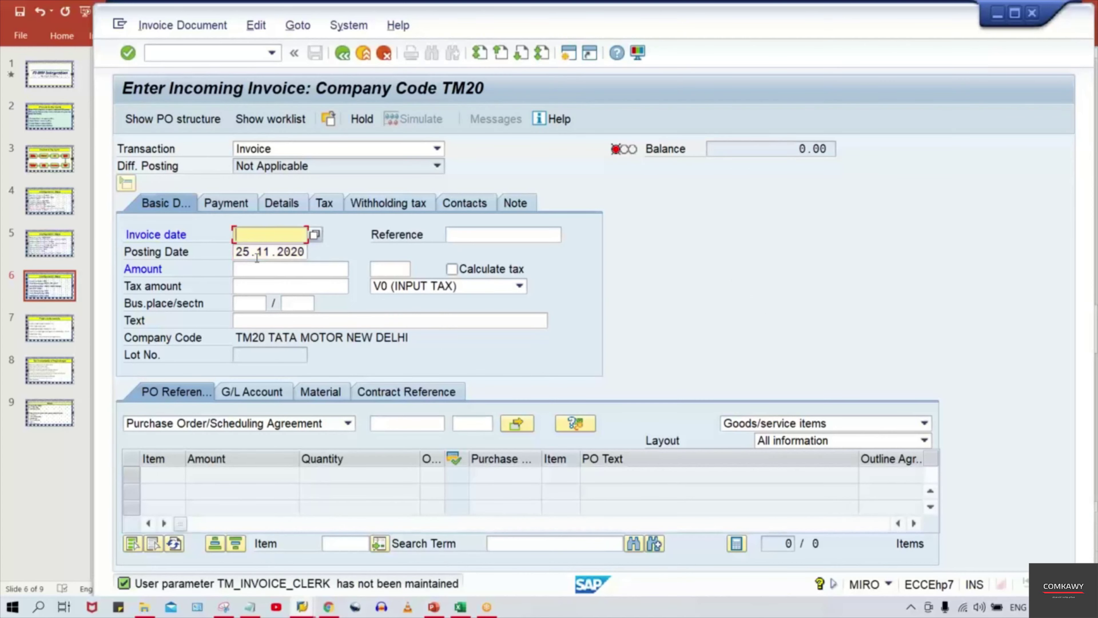
{"action": "type", "text": "25.11.2020"}
{"action": "left_click", "coordinate": [259, 270]}
{"action": "left_click", "coordinate": [391, 419]}
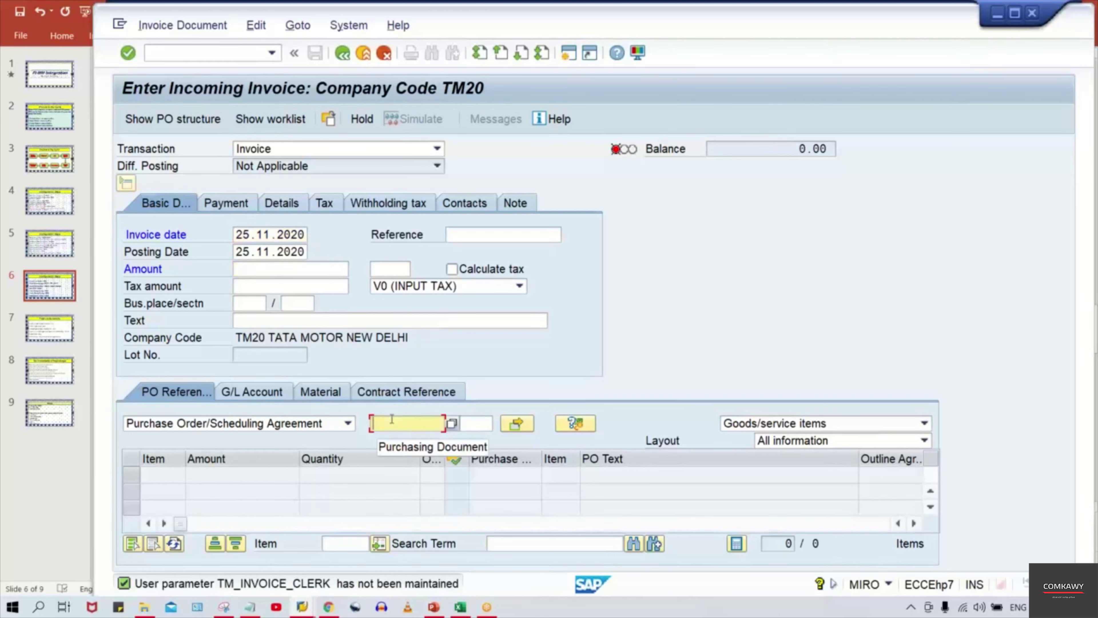
{"action": "type", "text": "25.11.2020"}
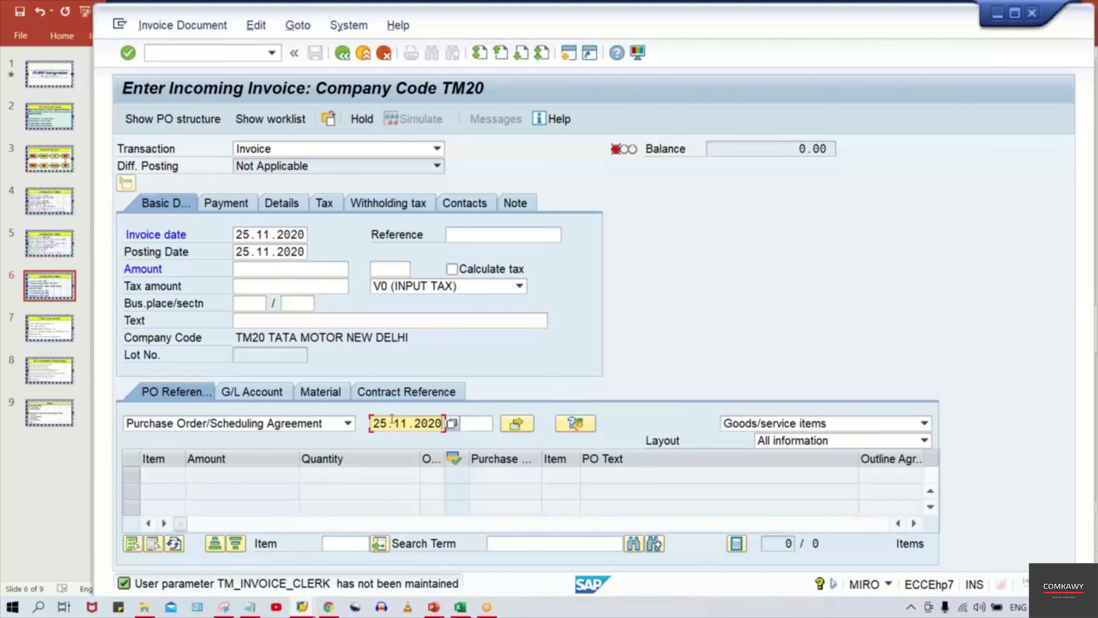
{"action": "key", "text": "BackSpace"}
{"action": "key", "text": "BackSpace"}
{"action": "key", "text": "BackSpace"}
{"action": "key", "text": "BackSpace"}
{"action": "key", "text": "BackSpace"}
{"action": "key", "text": "BackSpace"}
{"action": "key", "text": "BackSpace"}
{"action": "key", "text": "BackSpace"}
{"action": "key", "text": "BackSpace"}
{"action": "key", "text": "BackSpace"}
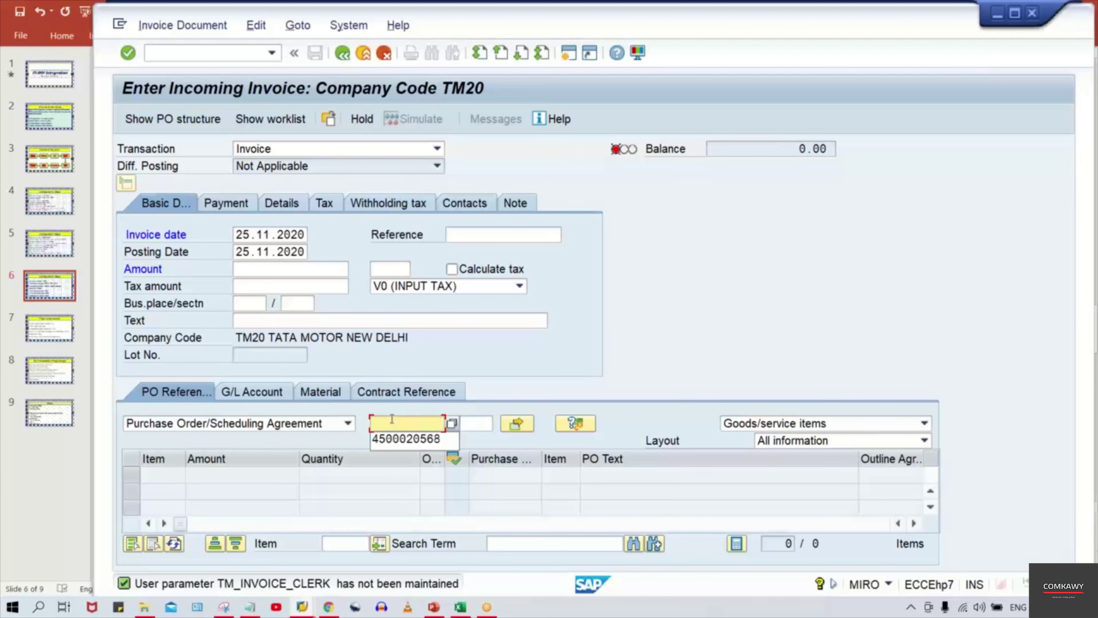
Return to the invoice entry window and open a second SAP session
{"action": "left_click", "coordinate": [302, 607]}
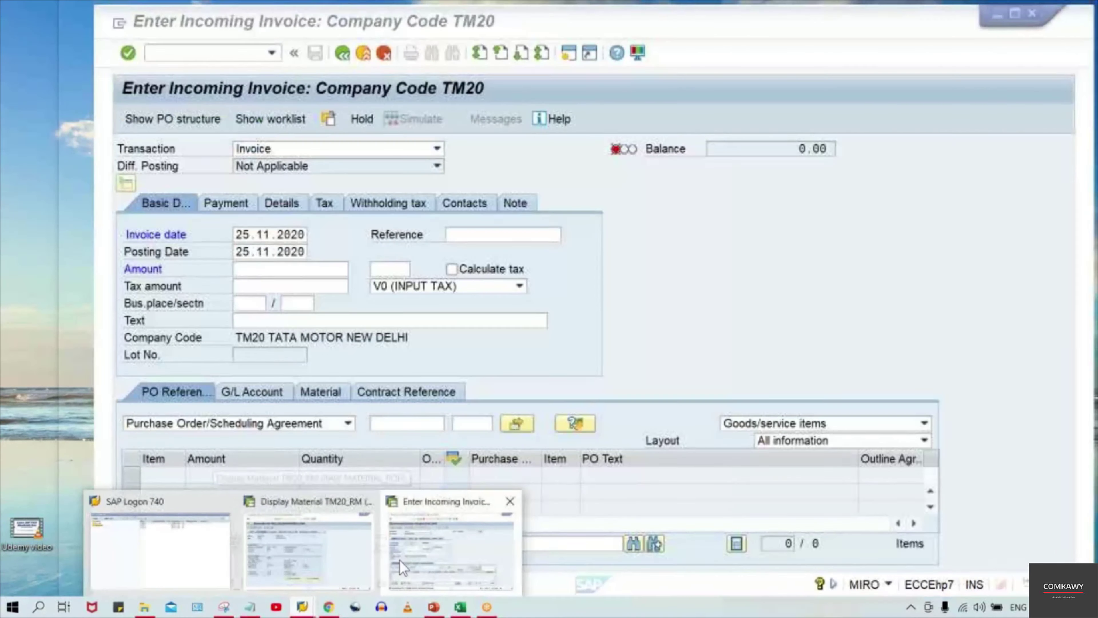
{"action": "left_click", "coordinate": [402, 566]}
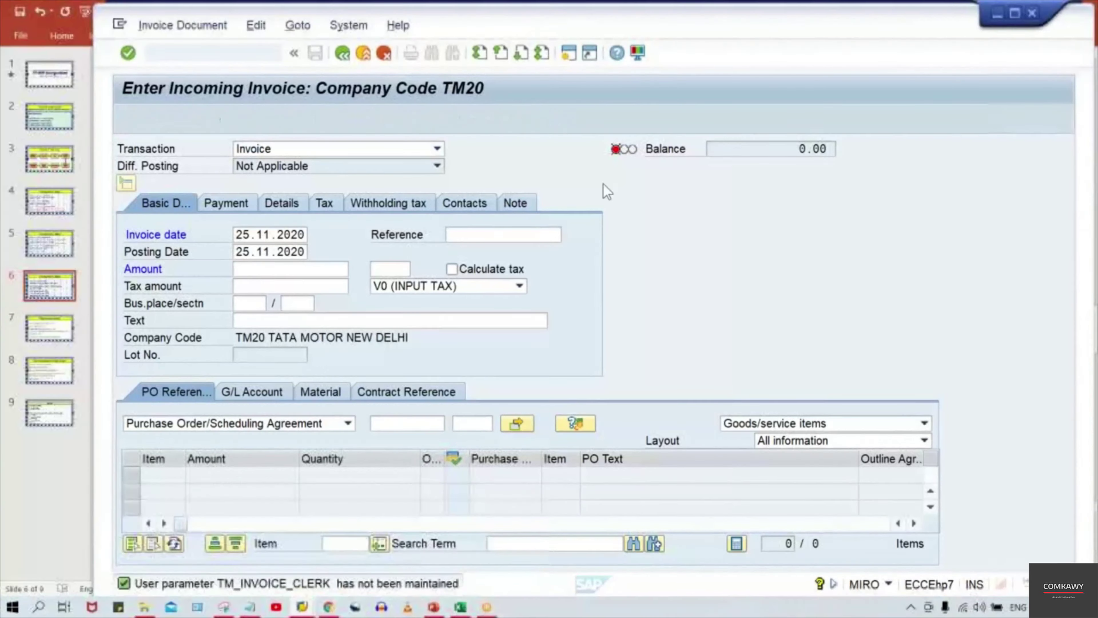
{"action": "left_click", "coordinate": [572, 53]}
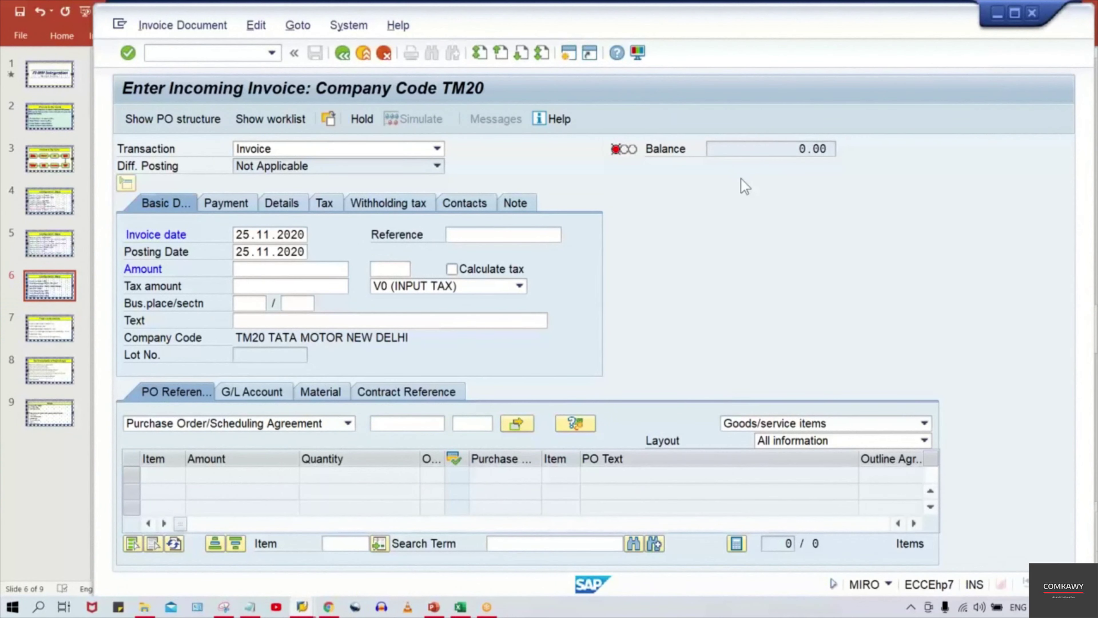
In the new session, run ME2M to list purchase orders for material TM20_RM
{"action": "key", "text": "alt+Tab"}
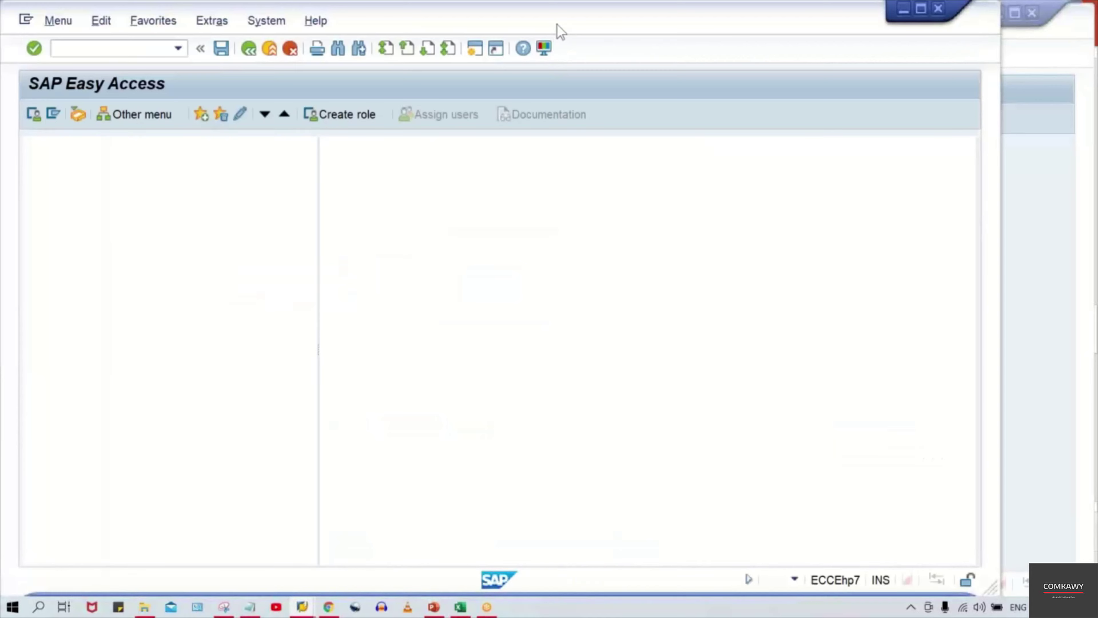
{"action": "left_click_drag", "start_coordinate": [557, 25], "coordinate": [648, 30]}
{"action": "left_click", "coordinate": [269, 54]}
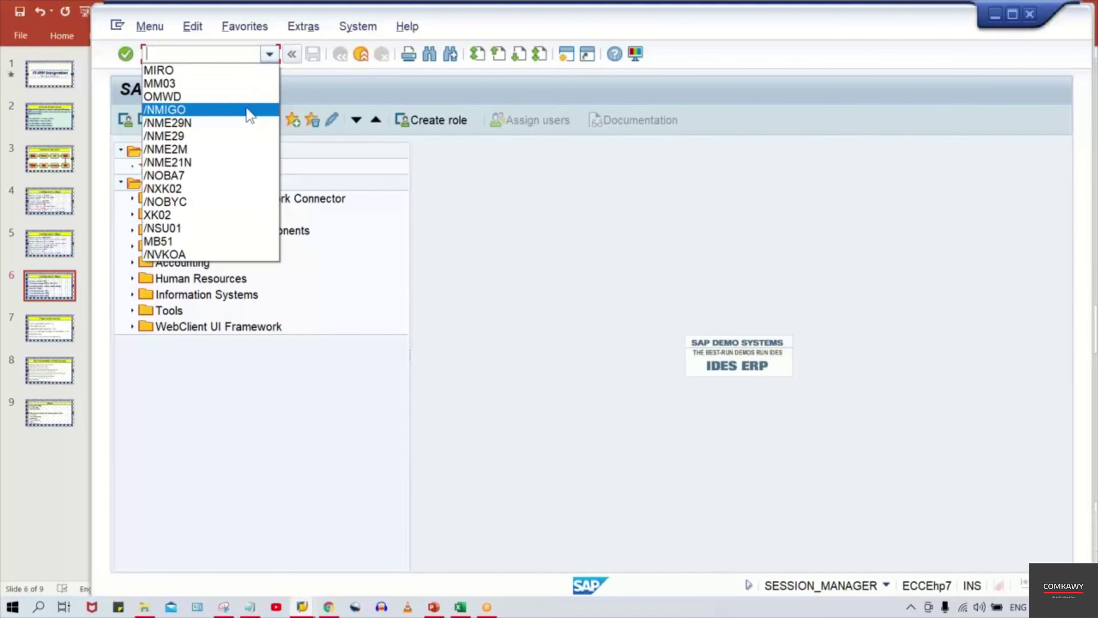
{"action": "left_click", "coordinate": [250, 149]}
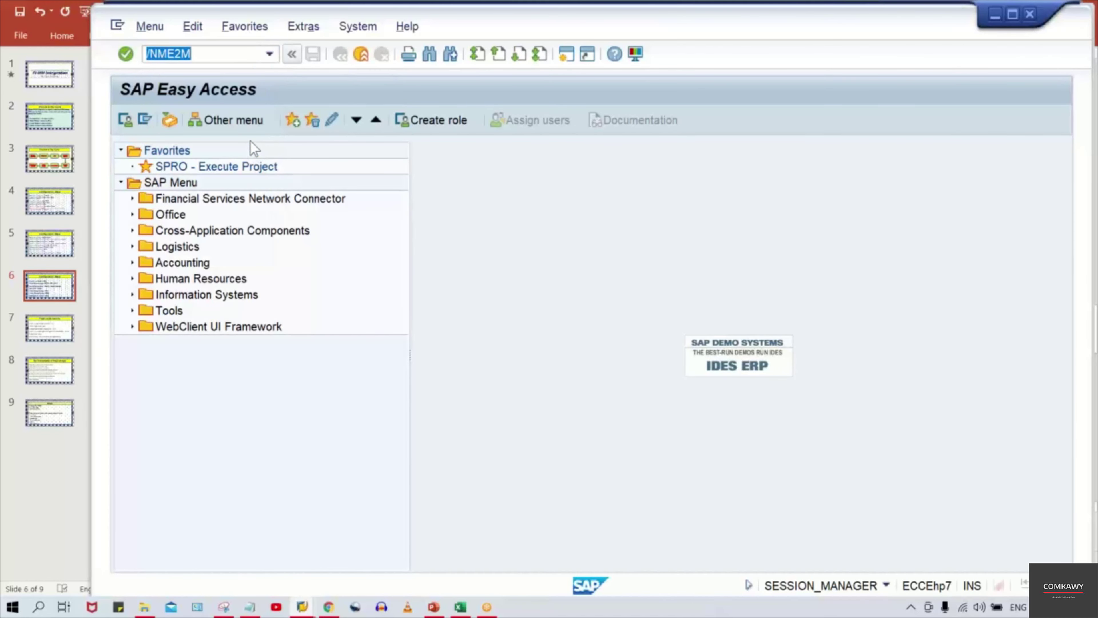
{"action": "key", "text": "Return"}
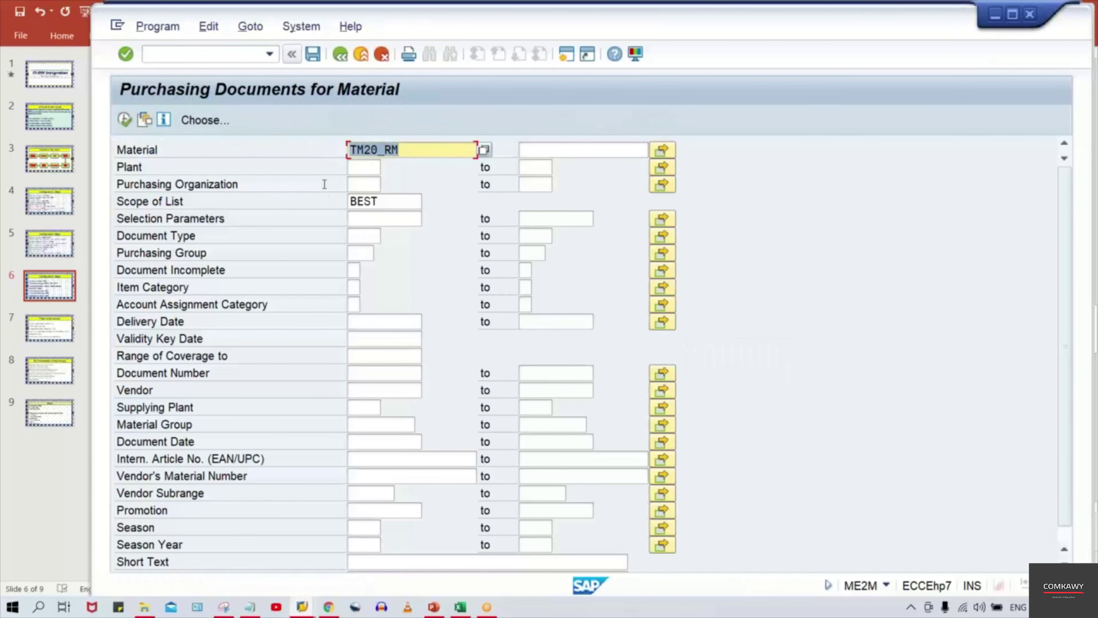
{"action": "left_click", "coordinate": [125, 122]}
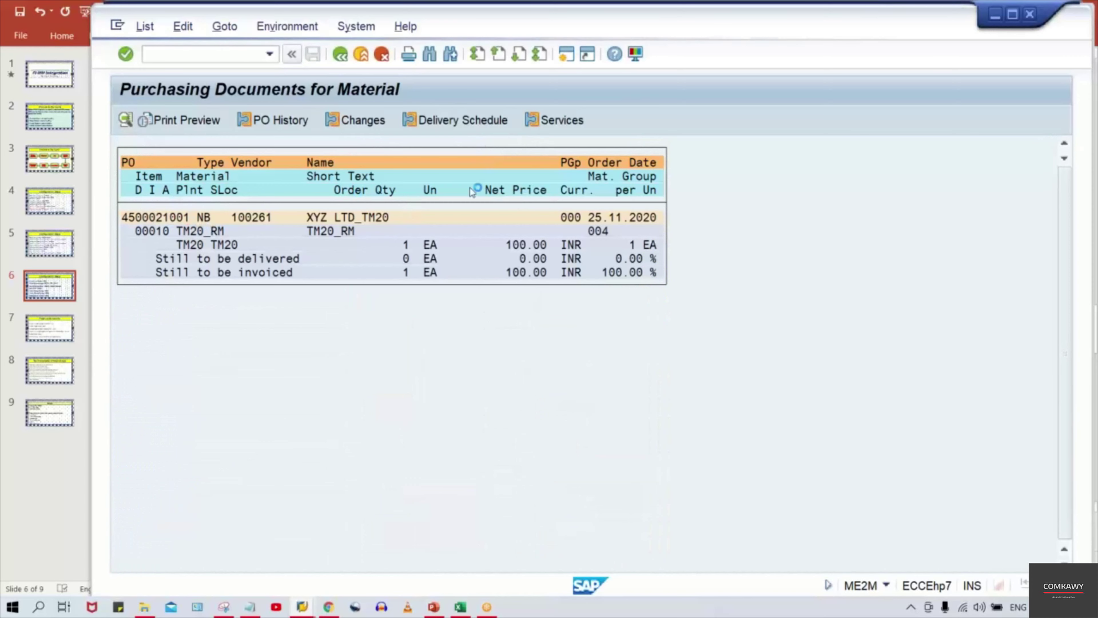
{"action": "double_click", "coordinate": [482, 210]}
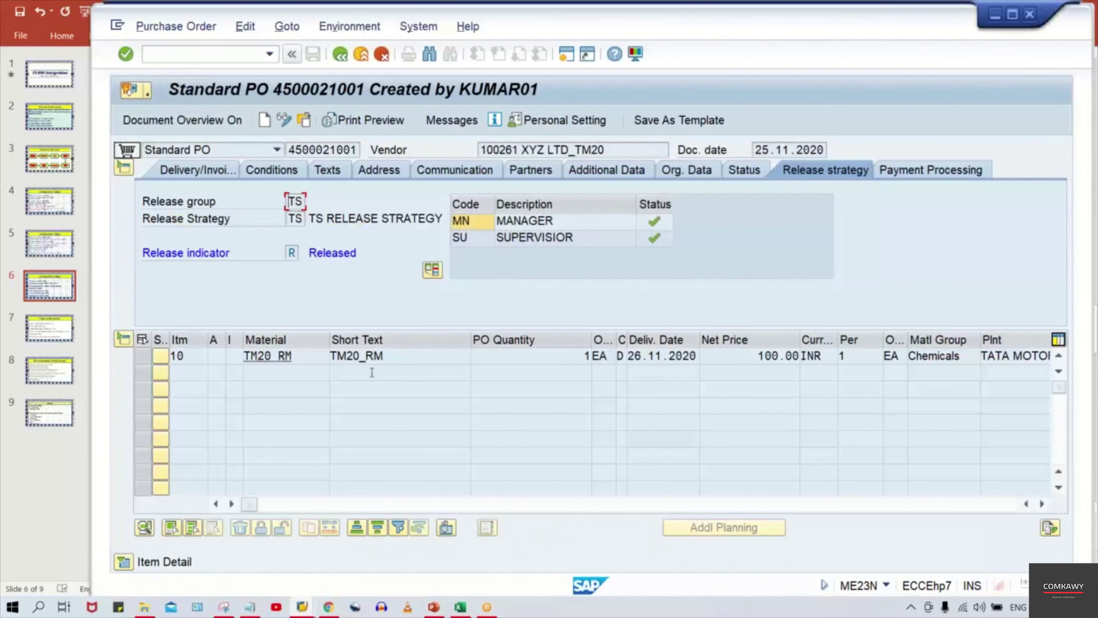
{"action": "double_click", "coordinate": [292, 147]}
{"action": "key", "text": "ctrl+c"}
{"action": "key", "text": "Return"}
{"action": "key", "text": "alt+Tab"}
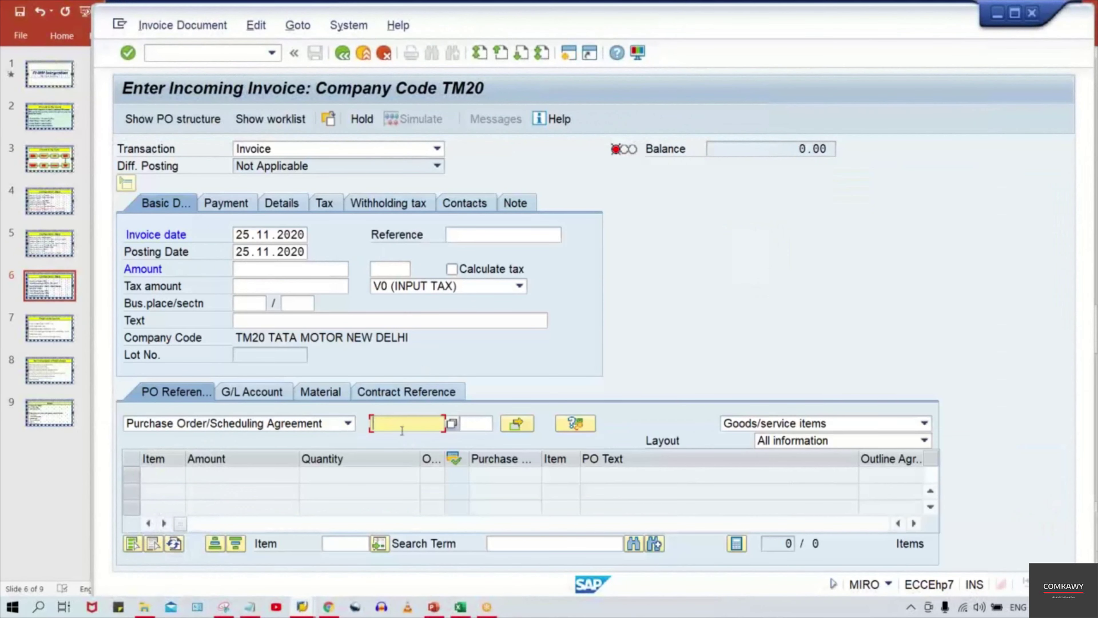
{"action": "key", "text": "ctrl+v"}
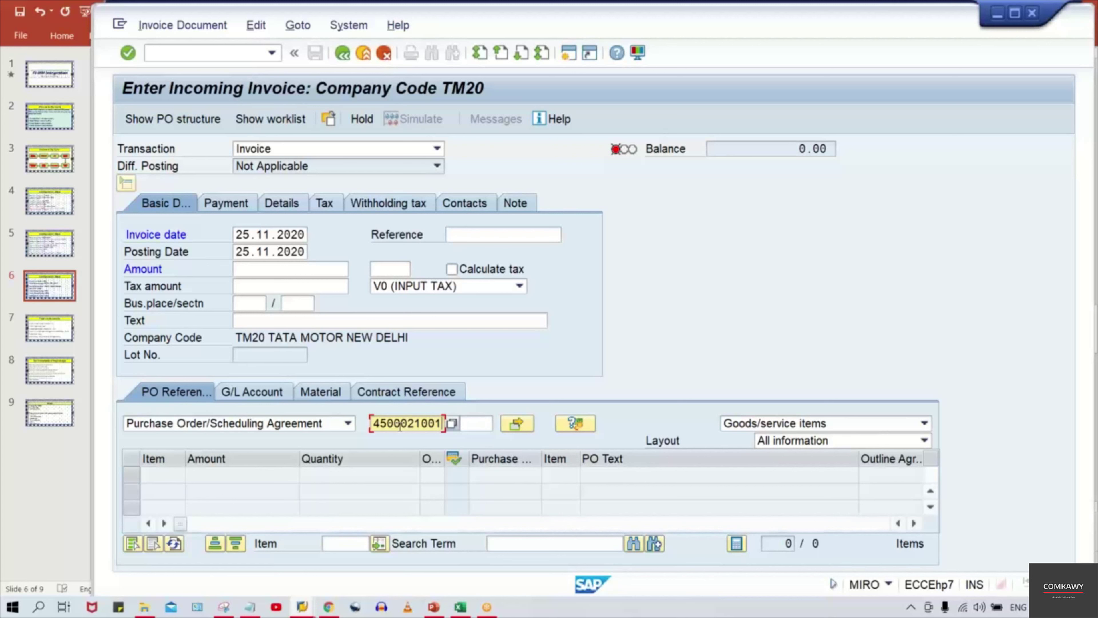
{"action": "key", "text": "Return"}
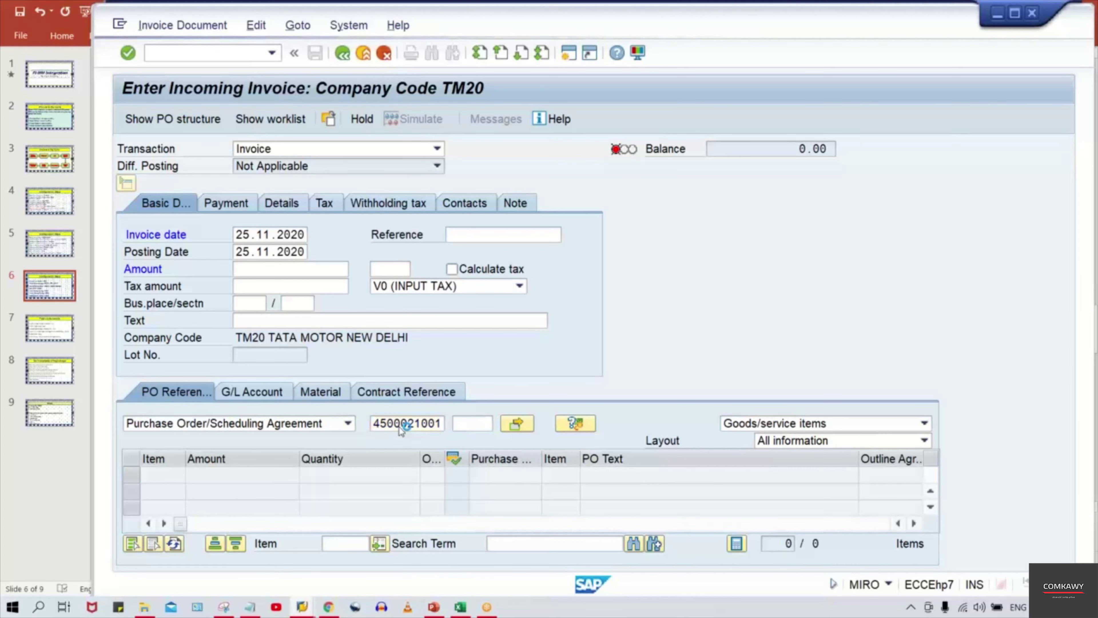
{"action": "left_click", "coordinate": [259, 268]}
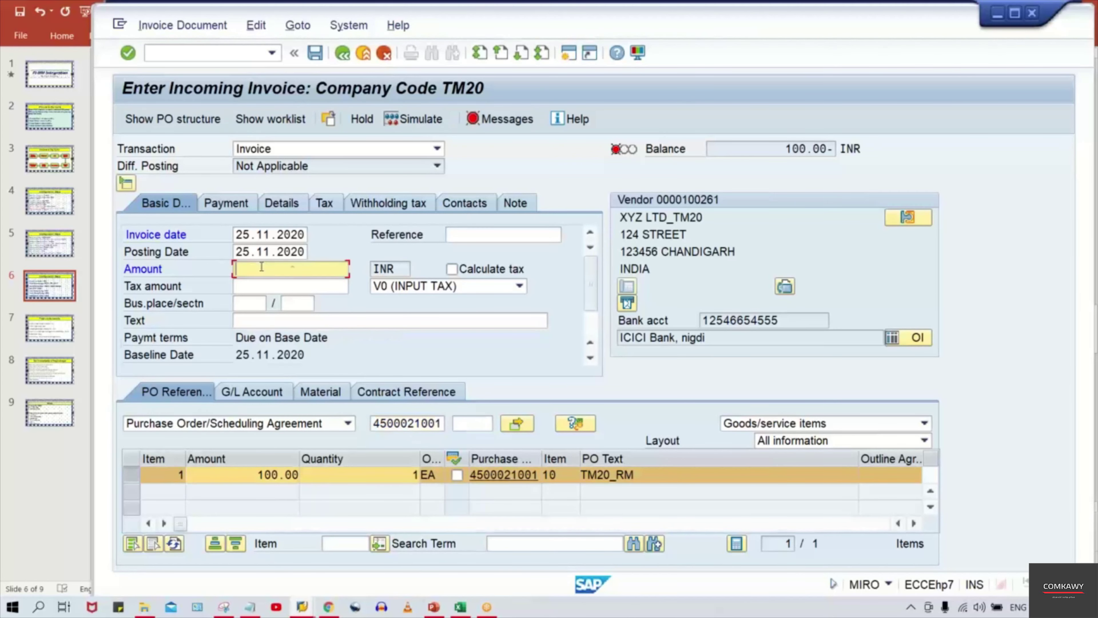
{"action": "type", "text": "100"}
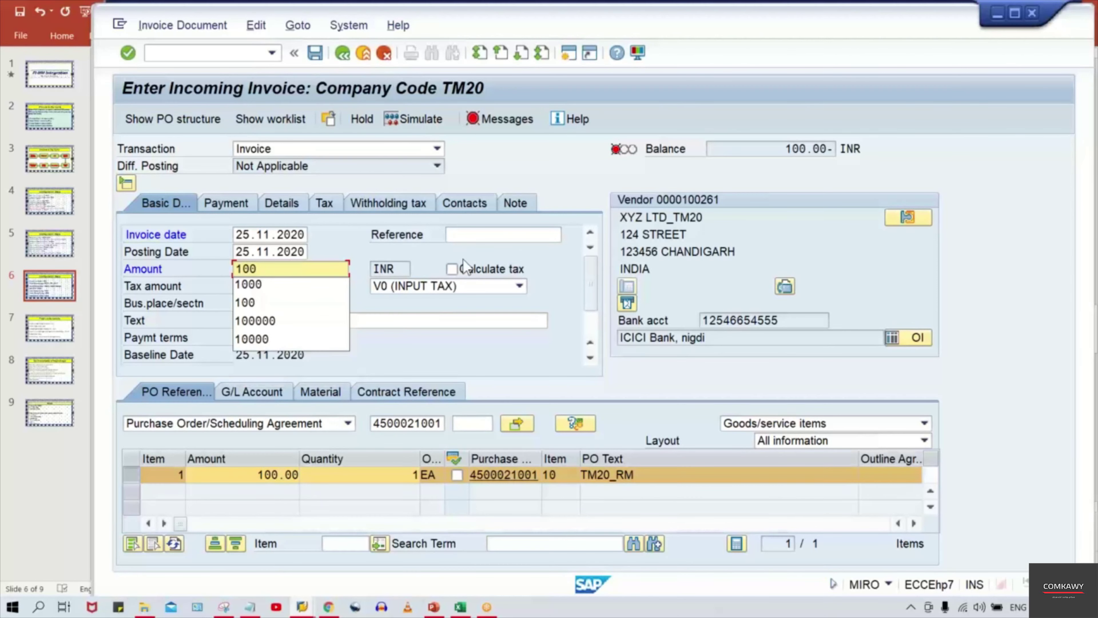
{"action": "key", "text": "Return"}
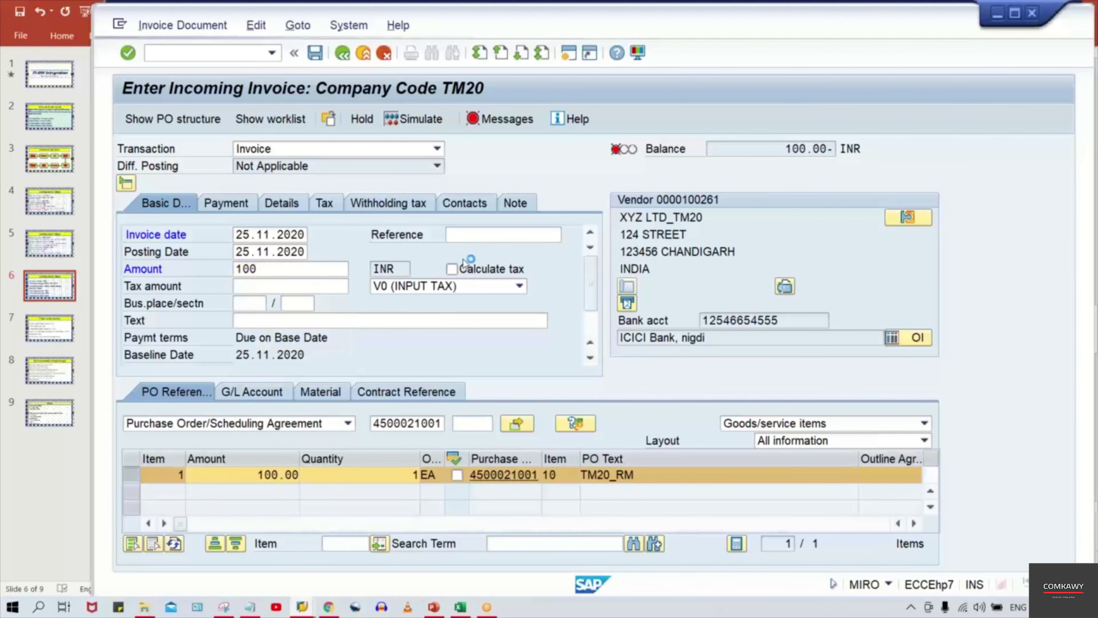
{"action": "key", "text": "Return"}
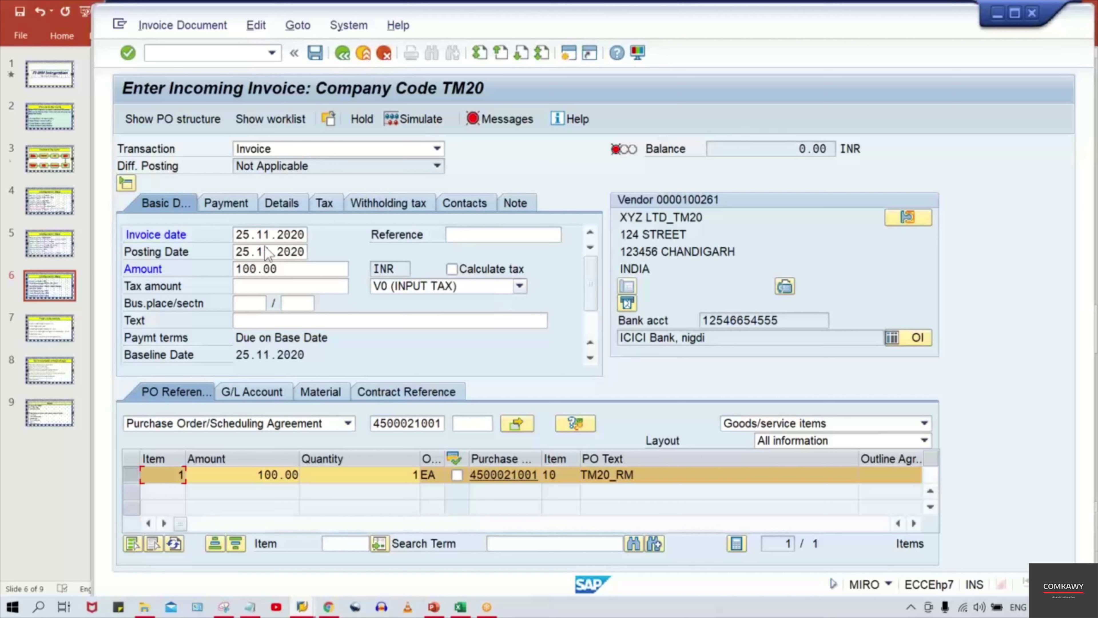
Simulate the invoice, revealing the T030R account determination error for key TM20 201
{"action": "double_click", "coordinate": [314, 277]}
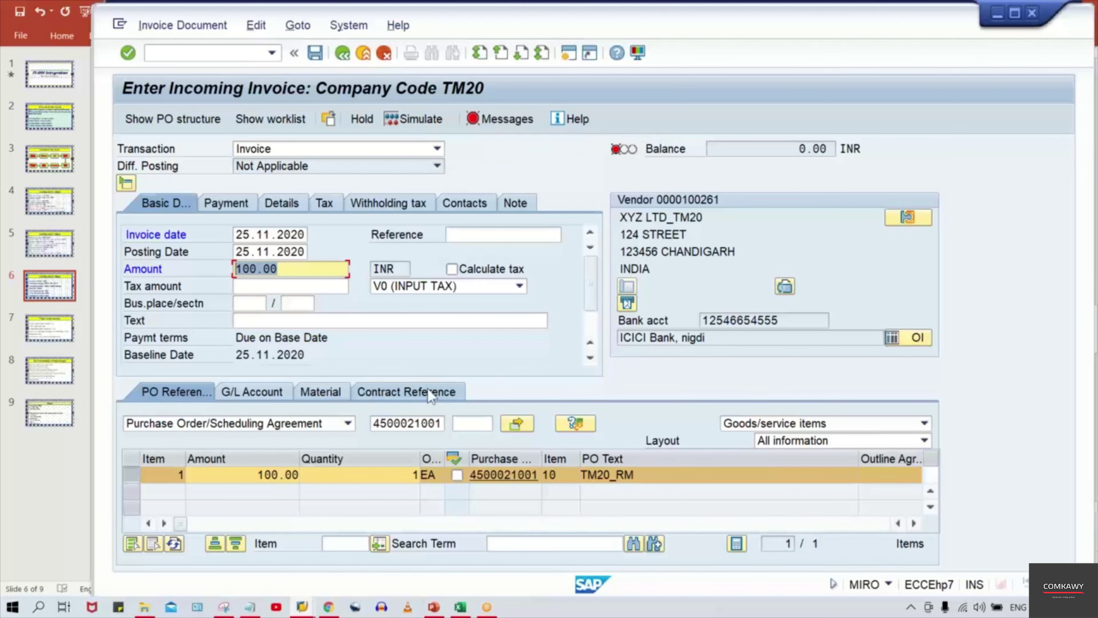
{"action": "left_click", "coordinate": [501, 123]}
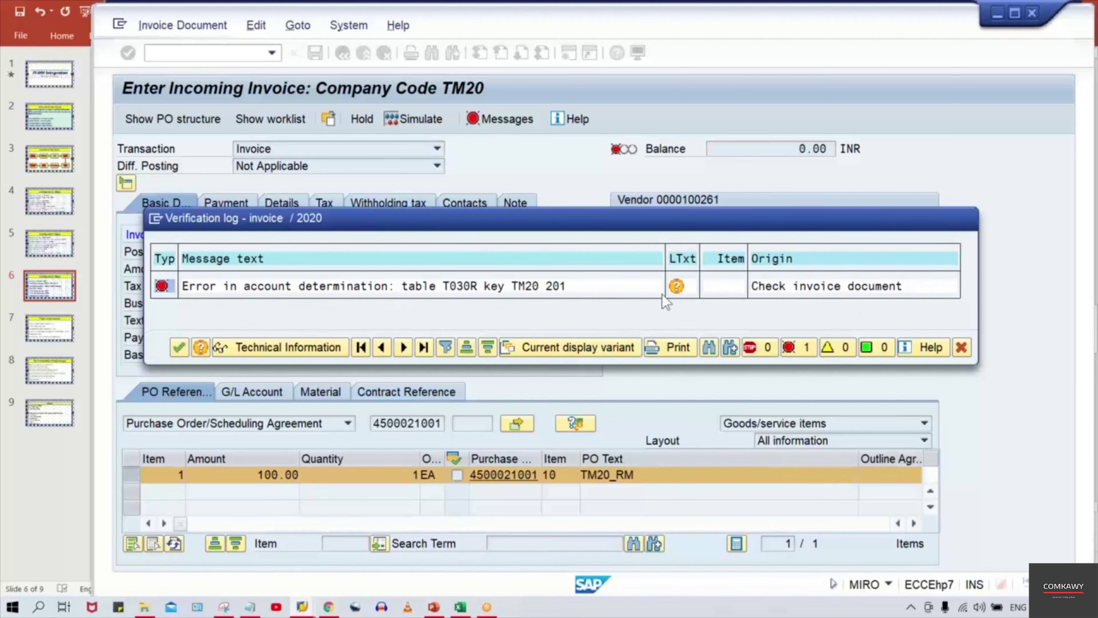
Read the T030R error's long text, close it and the verification log, and start a new session
{"action": "left_click", "coordinate": [675, 286]}
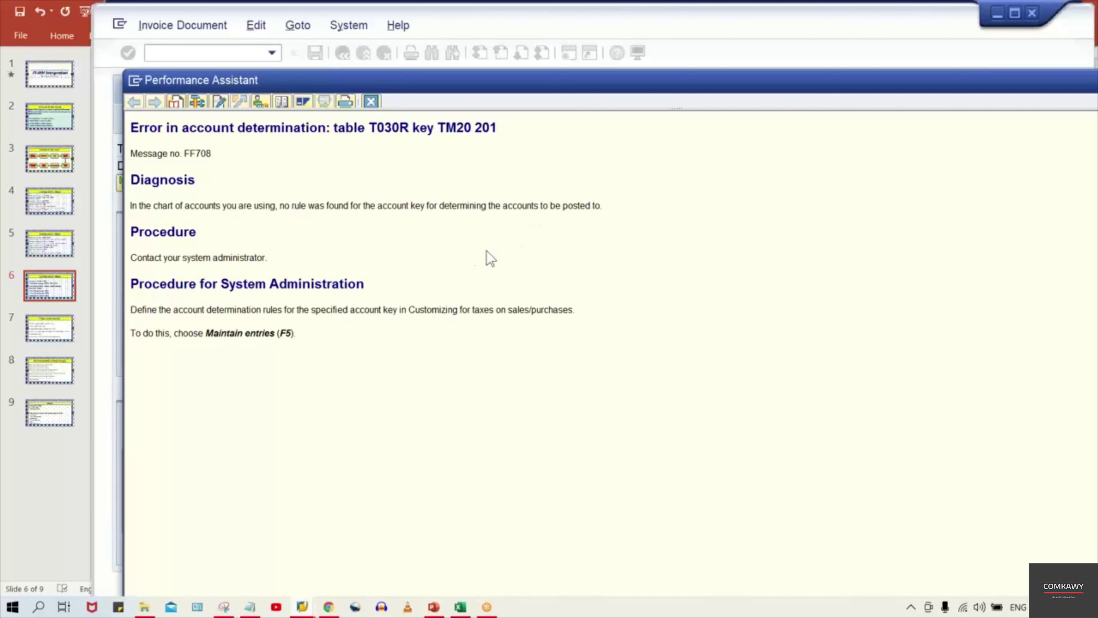
{"action": "double_click", "coordinate": [384, 124]}
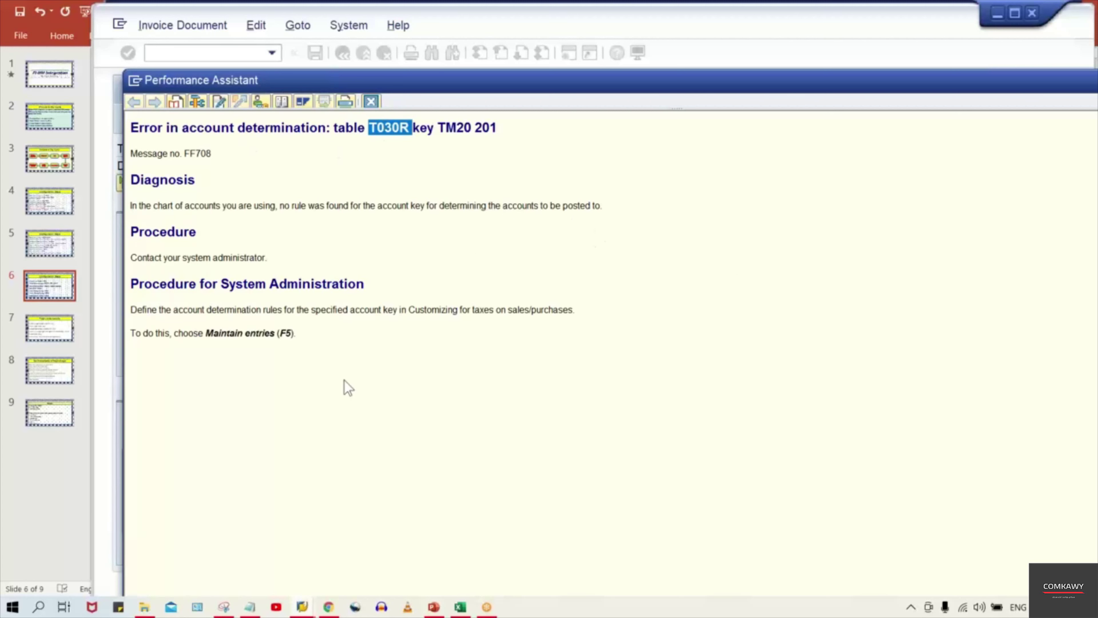
{"action": "left_click", "coordinate": [372, 102]}
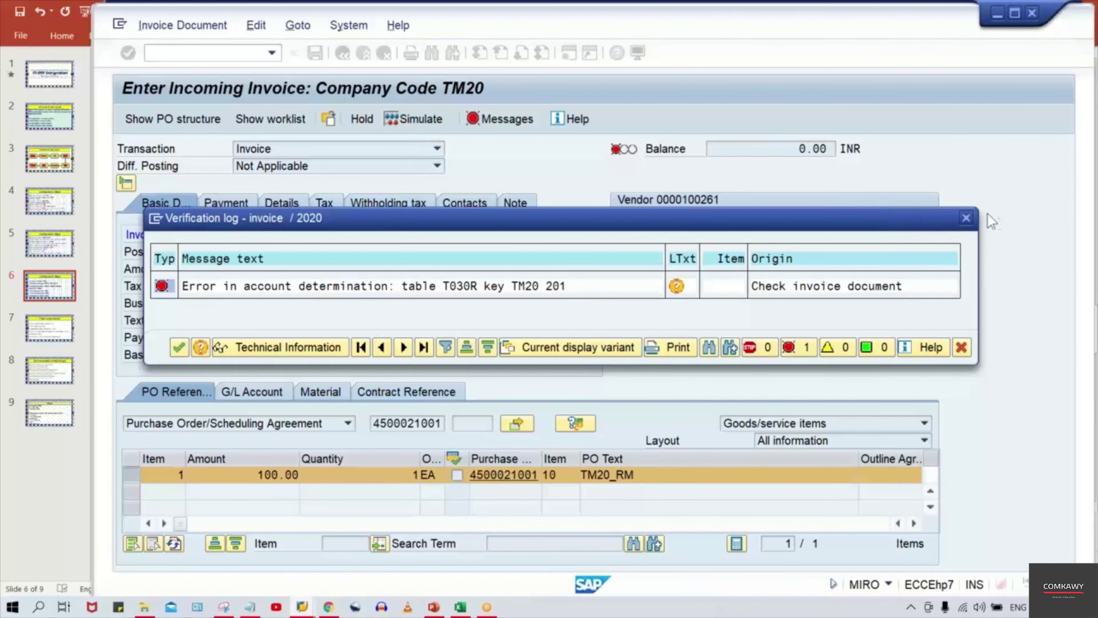
{"action": "left_click", "coordinate": [966, 217]}
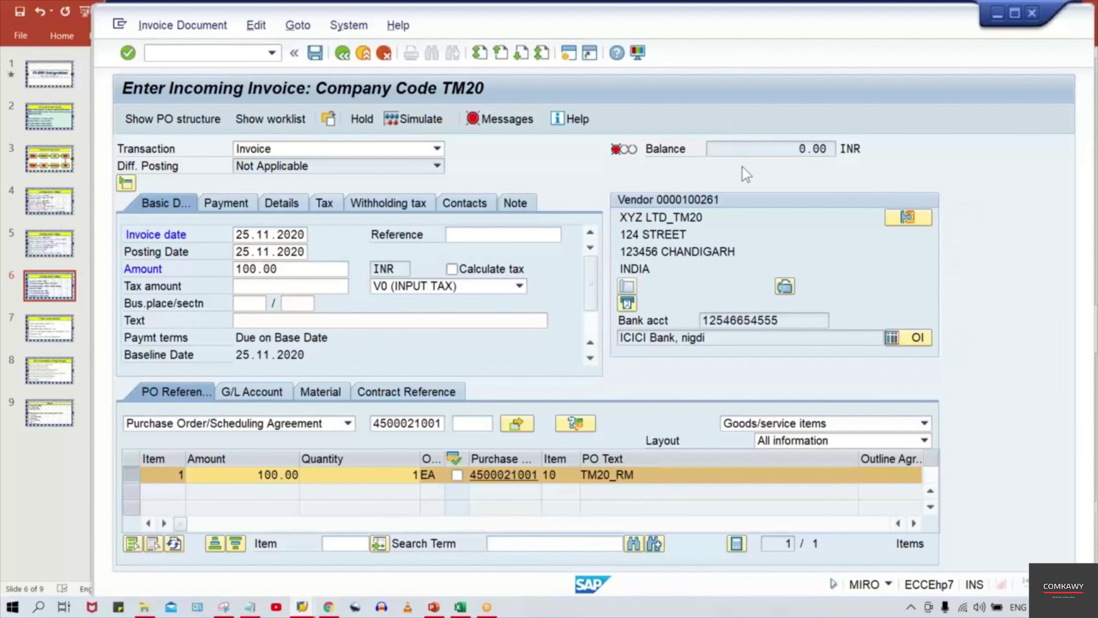
{"action": "key", "text": "alt+F4"}
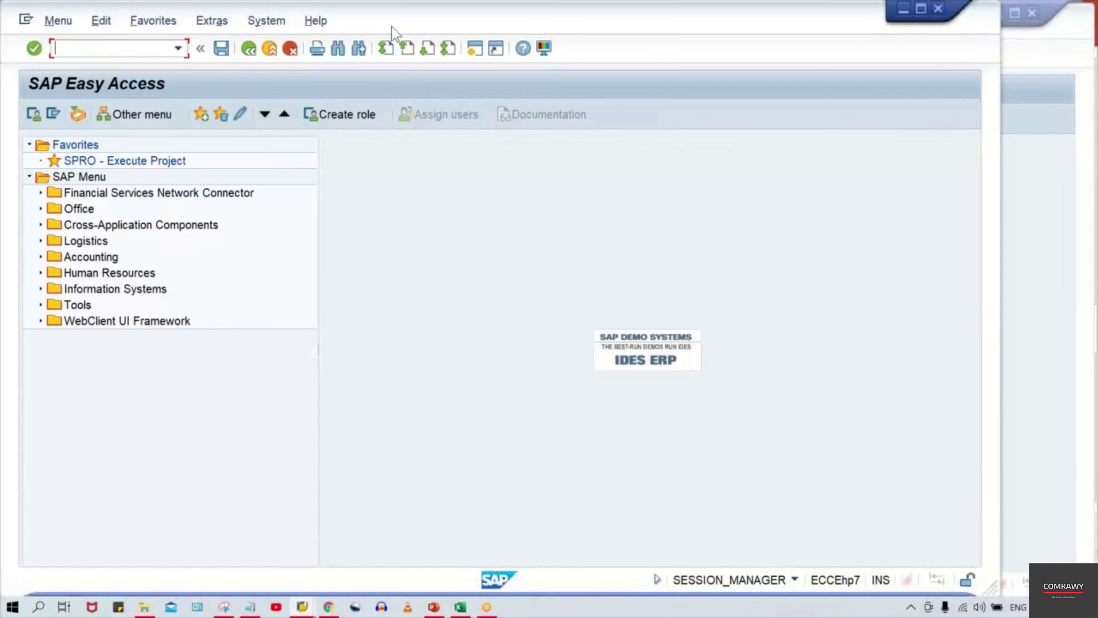
Open table T030R in the SE16 data browser
{"action": "left_click_drag", "start_coordinate": [394, 32], "coordinate": [495, 29]}
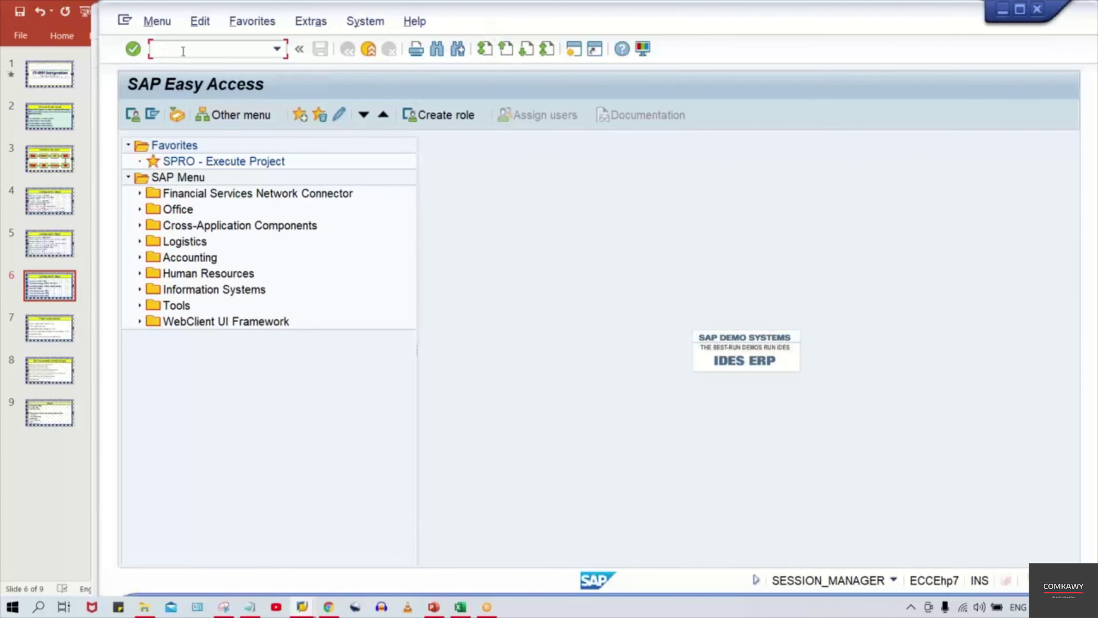
{"action": "type", "text": "SE16"}
{"action": "key", "text": "Return"}
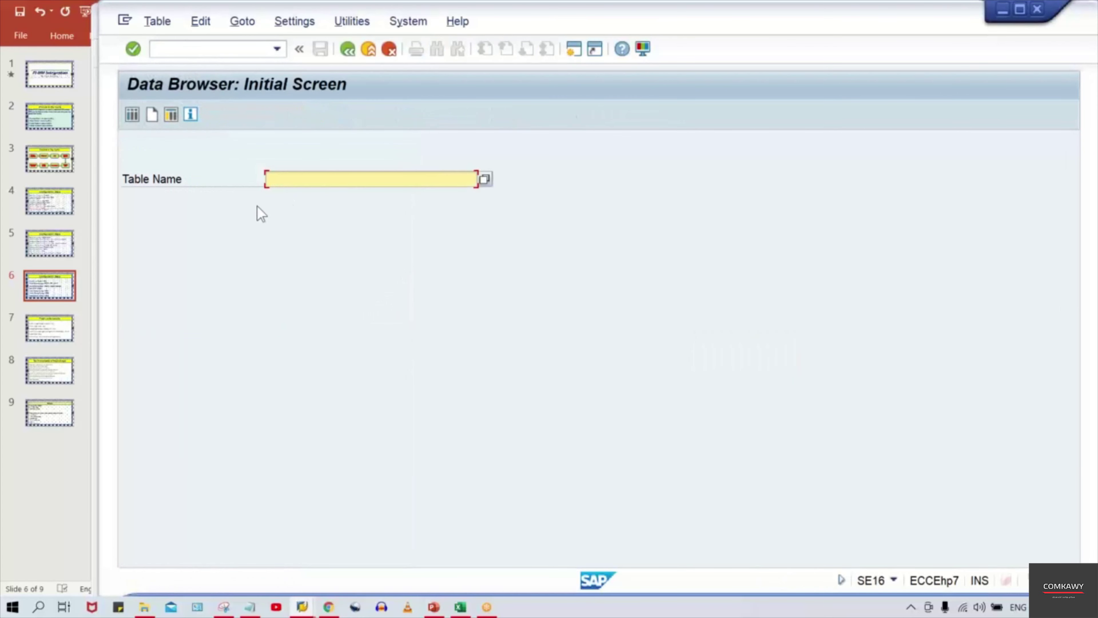
{"action": "type", "text": "T030R"}
{"action": "key", "text": "Return"}
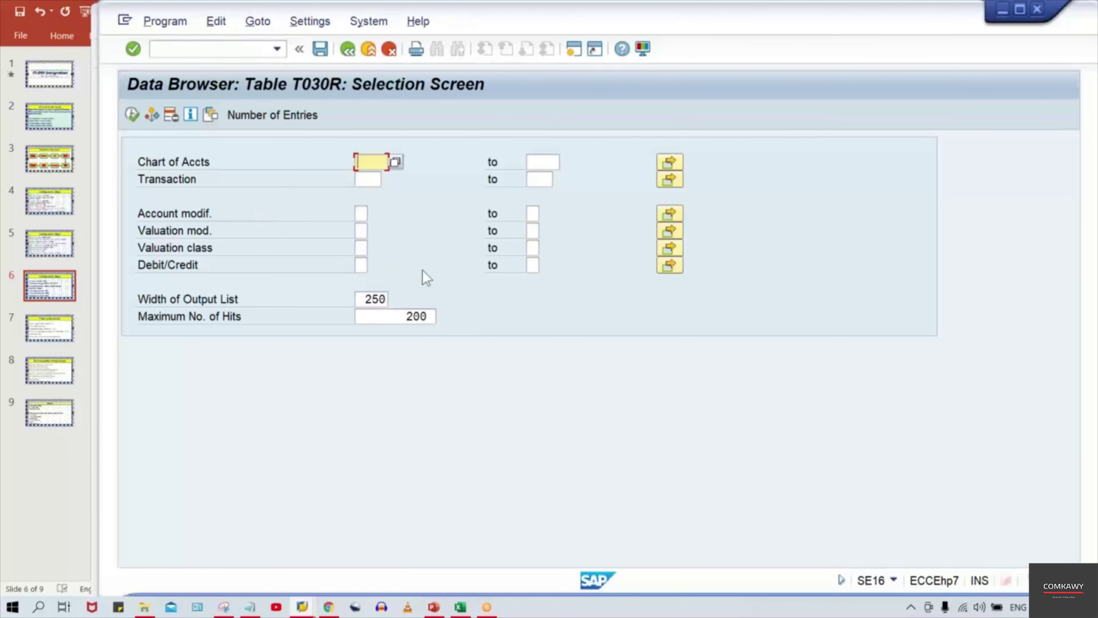
List T030R entries for chart of accounts TM20, showing only BSX, SKE, WIT and WRX
{"action": "type", "text": "TM20"}
{"action": "left_click", "coordinate": [133, 114]}
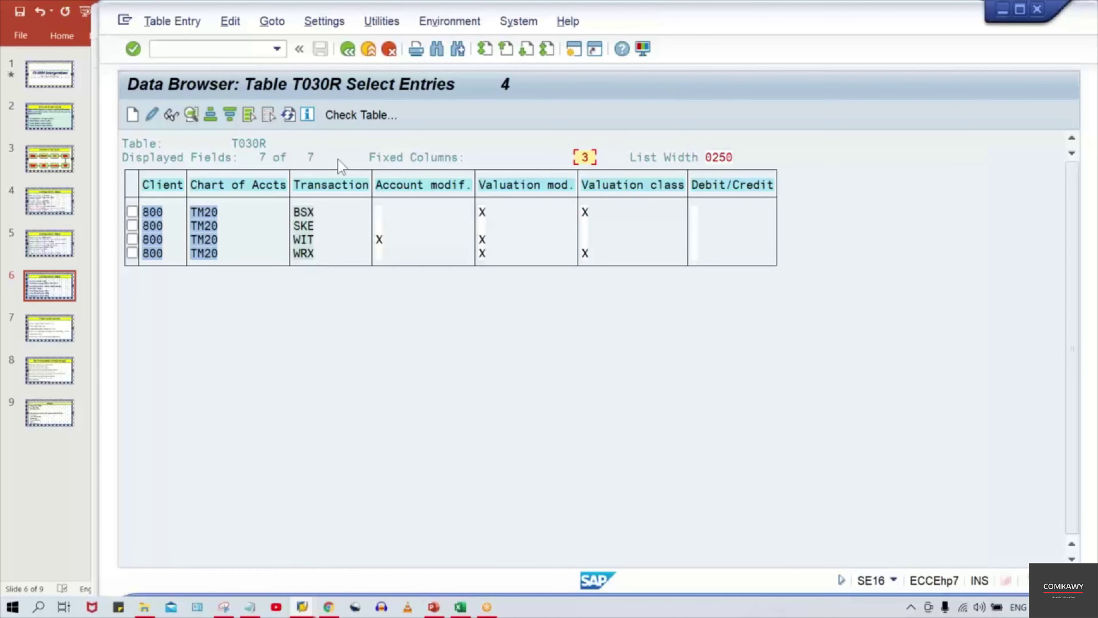
{"action": "left_click", "coordinate": [352, 51]}
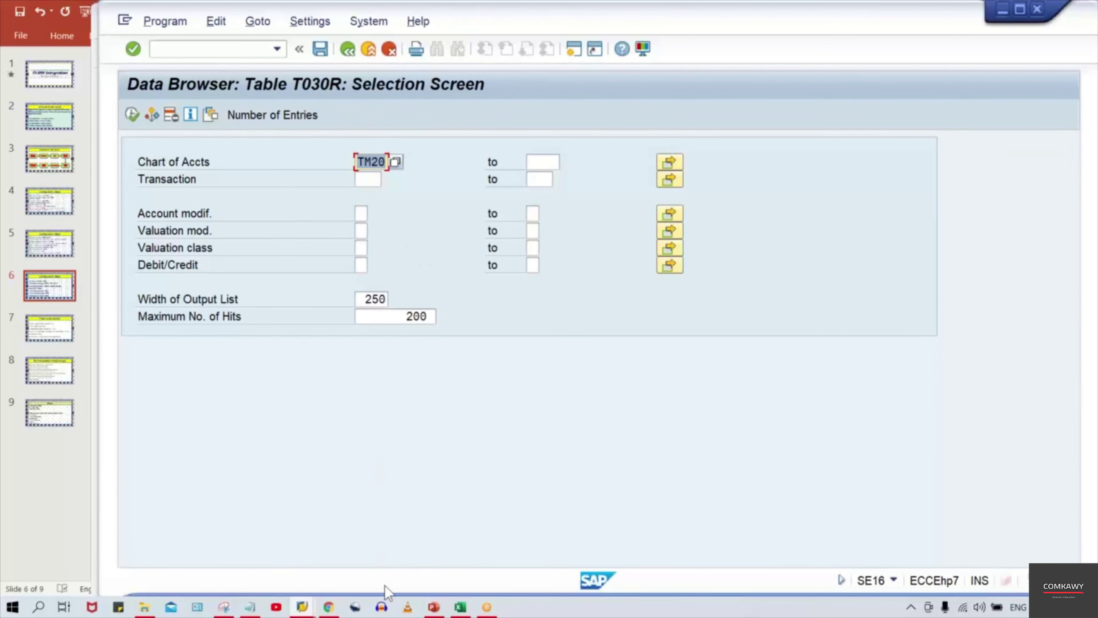
{"action": "mouse_move", "coordinate": [303, 607]}
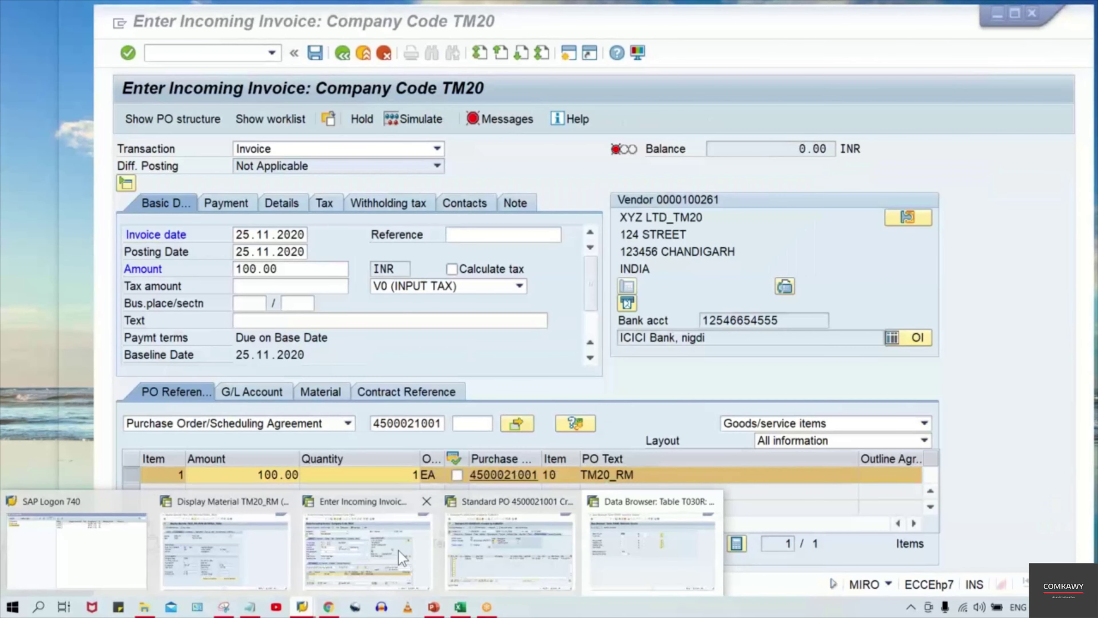
Back on the invoice, reopen the verification log and view the TM20 201 error's long text
{"action": "left_click", "coordinate": [399, 551]}
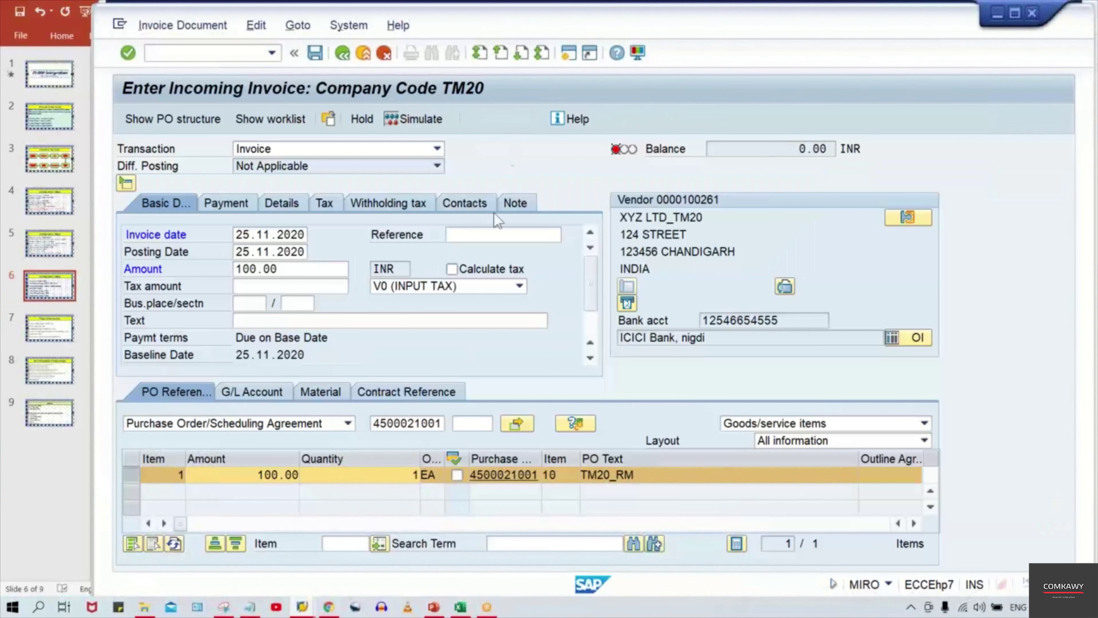
{"action": "left_click", "coordinate": [467, 210]}
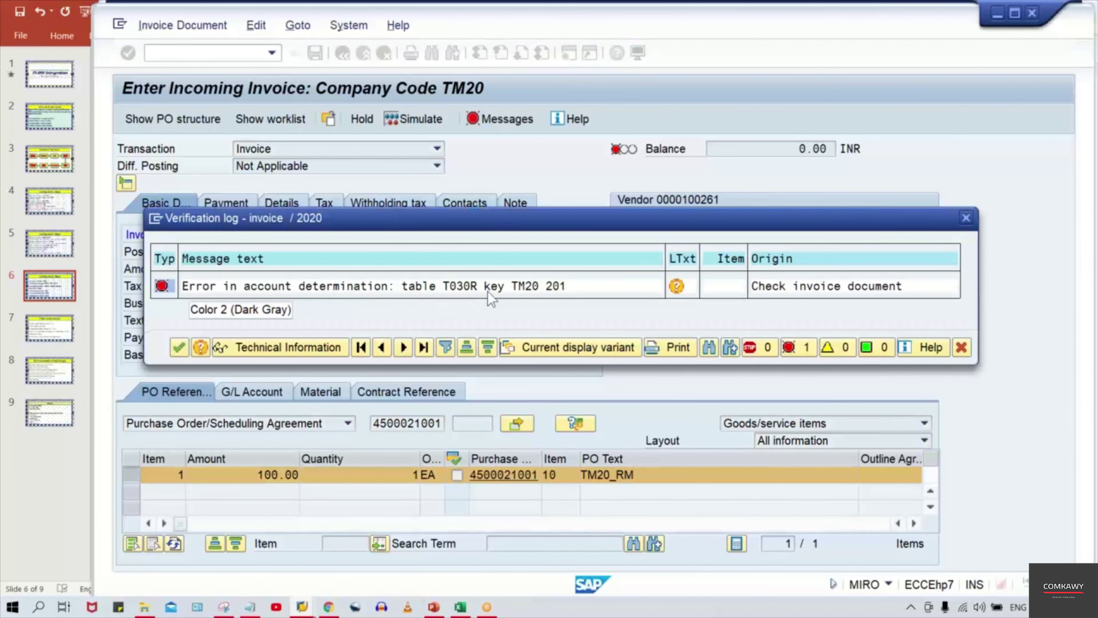
{"action": "left_click", "coordinate": [556, 290]}
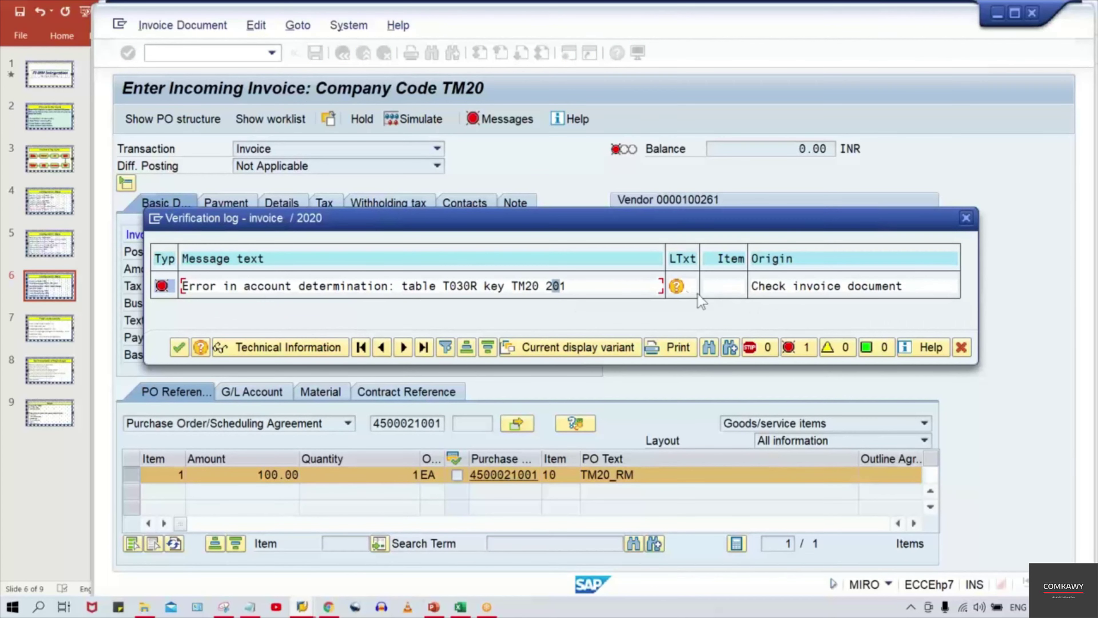
{"action": "left_click", "coordinate": [676, 286]}
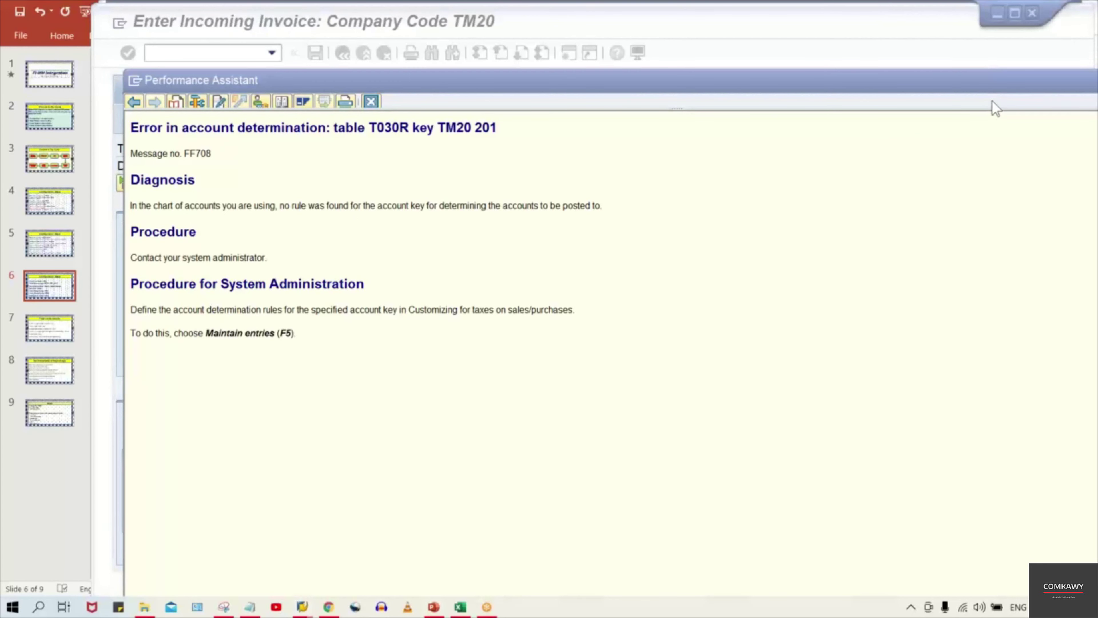
{"action": "left_click", "coordinate": [728, 235]}
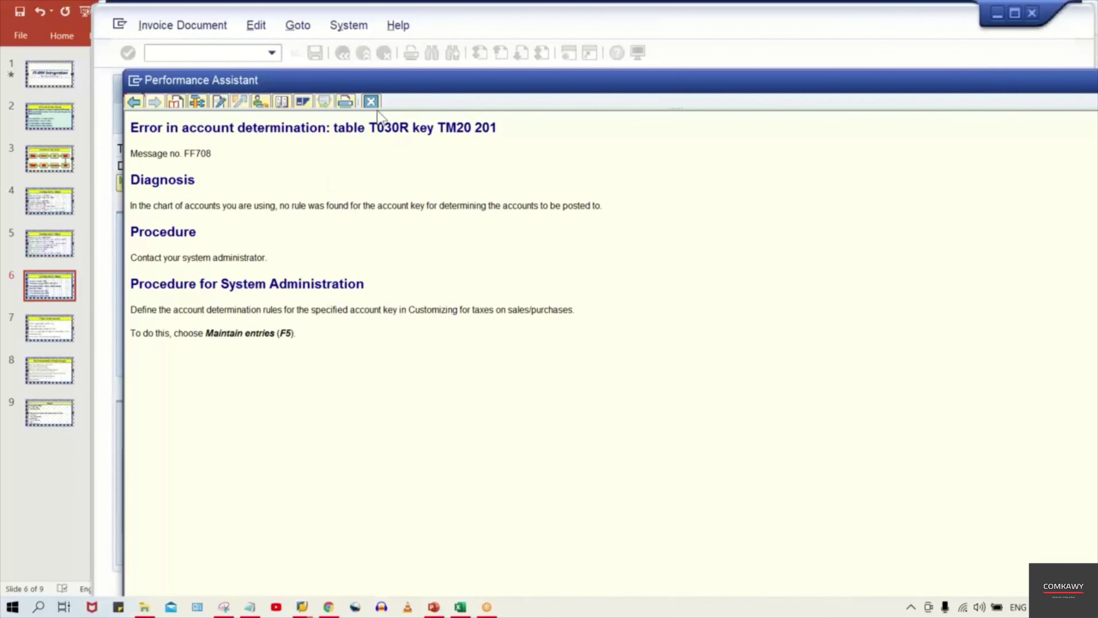
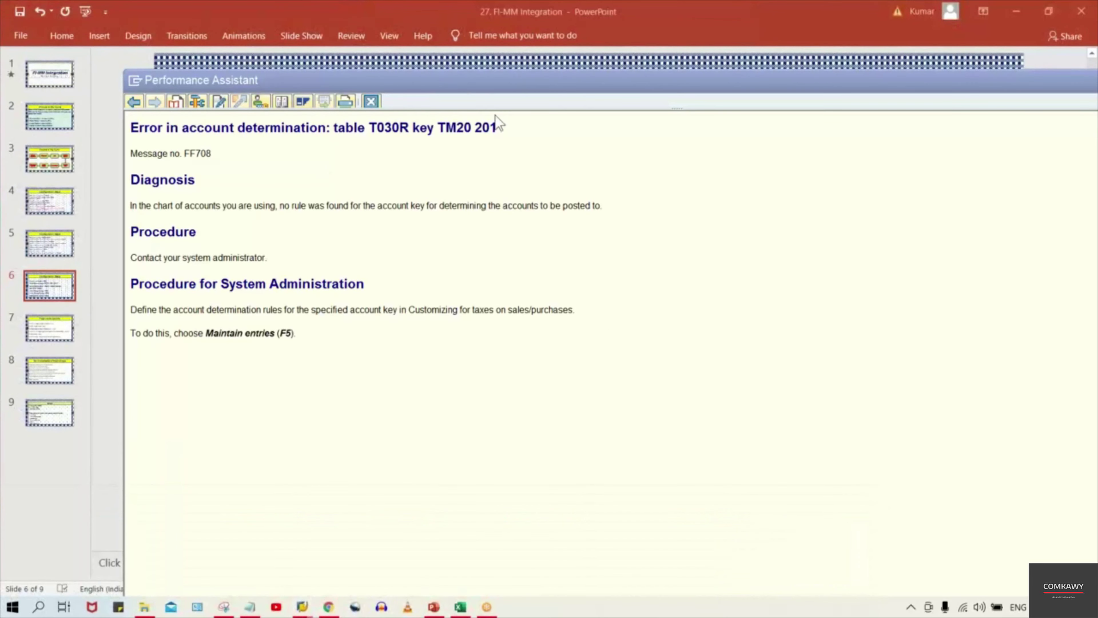
Close the error explanation and look up T030R entries for transaction 201
{"action": "left_click", "coordinate": [371, 101]}
{"action": "left_click", "coordinate": [370, 101]}
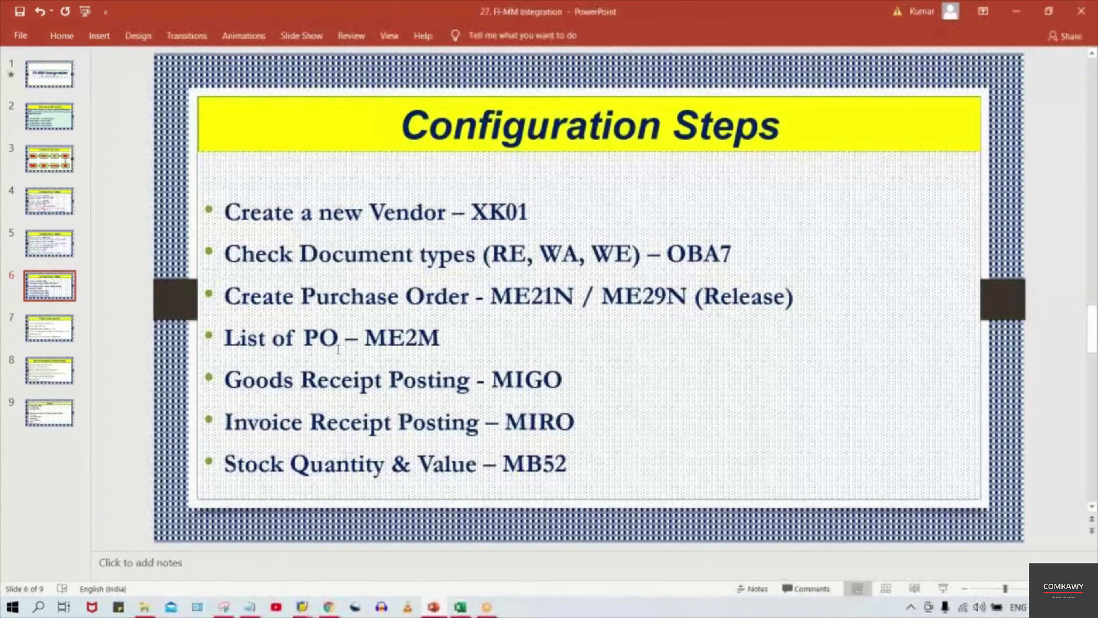
{"action": "mouse_move", "coordinate": [302, 606]}
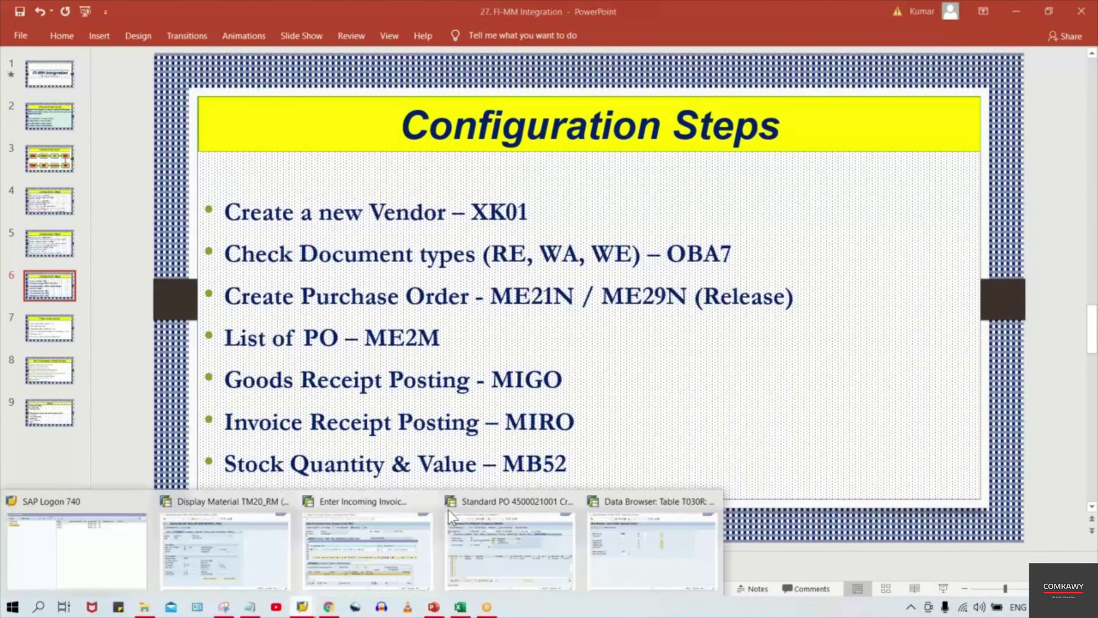
{"action": "left_click", "coordinate": [694, 542]}
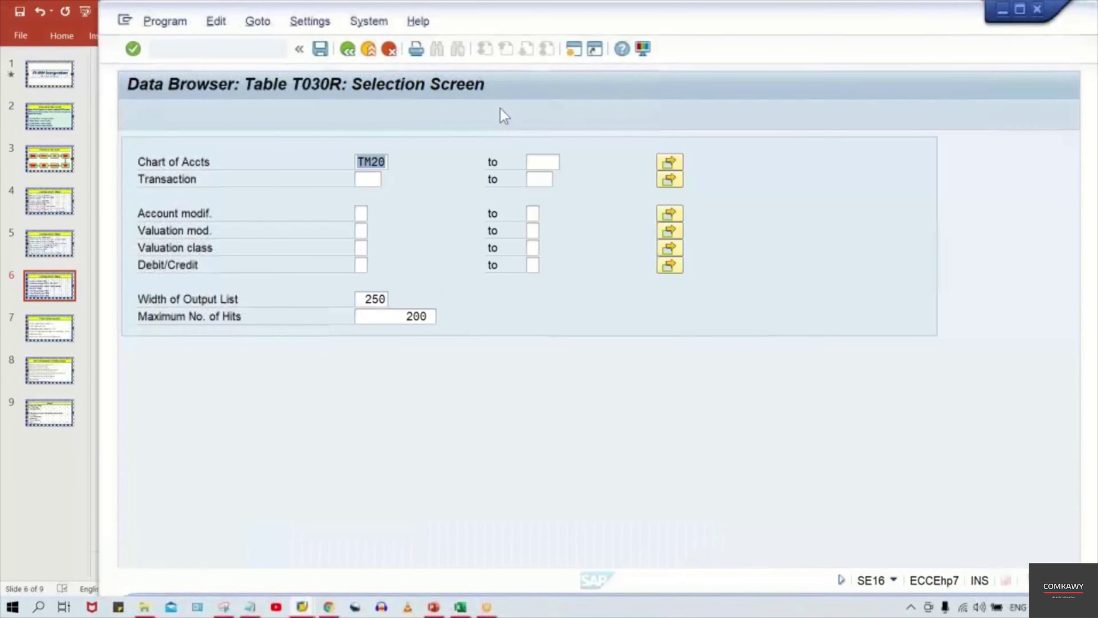
{"action": "left_click", "coordinate": [381, 180]}
{"action": "type", "text": "201"}
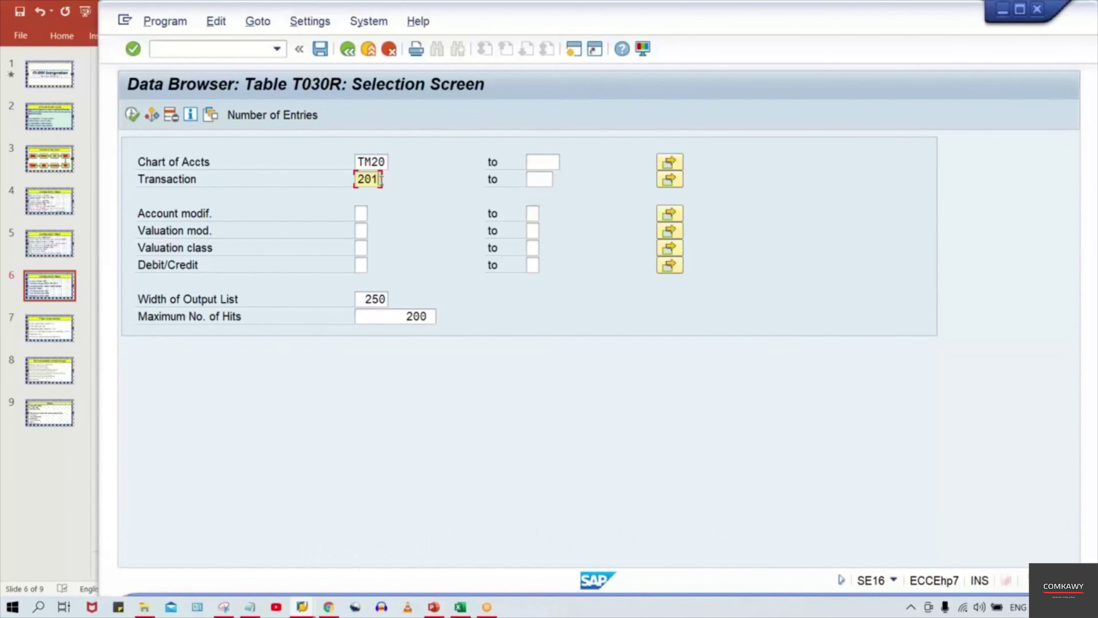
{"action": "left_click", "coordinate": [131, 115]}
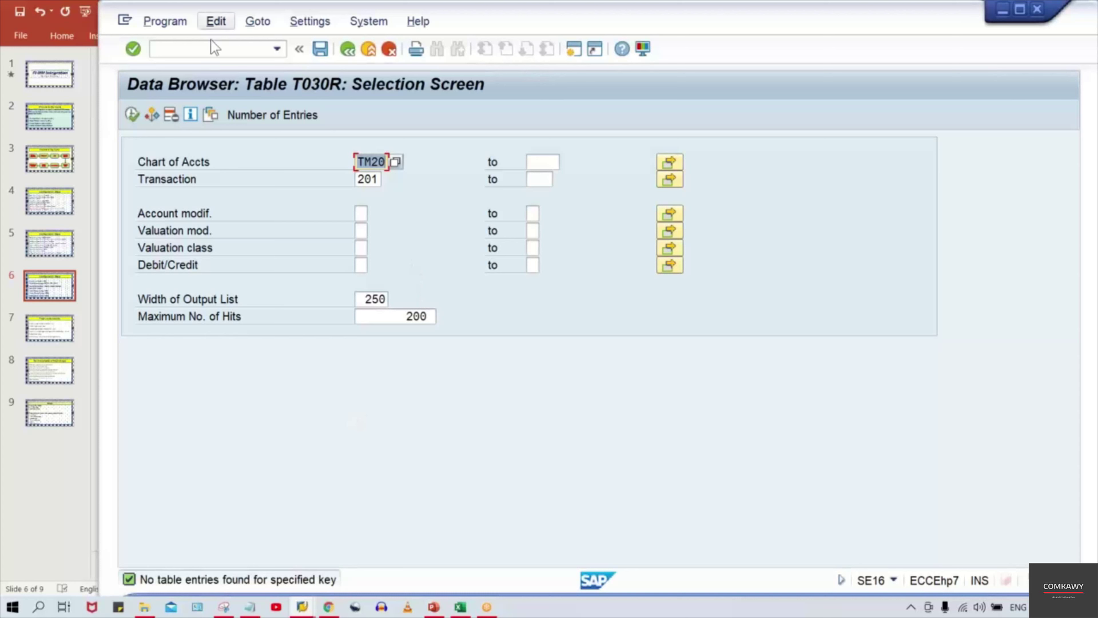
Retry the lookup with chart TM00, then with no chart of accounts restriction
{"action": "left_click", "coordinate": [199, 51]}
{"action": "left_click", "coordinate": [383, 161]}
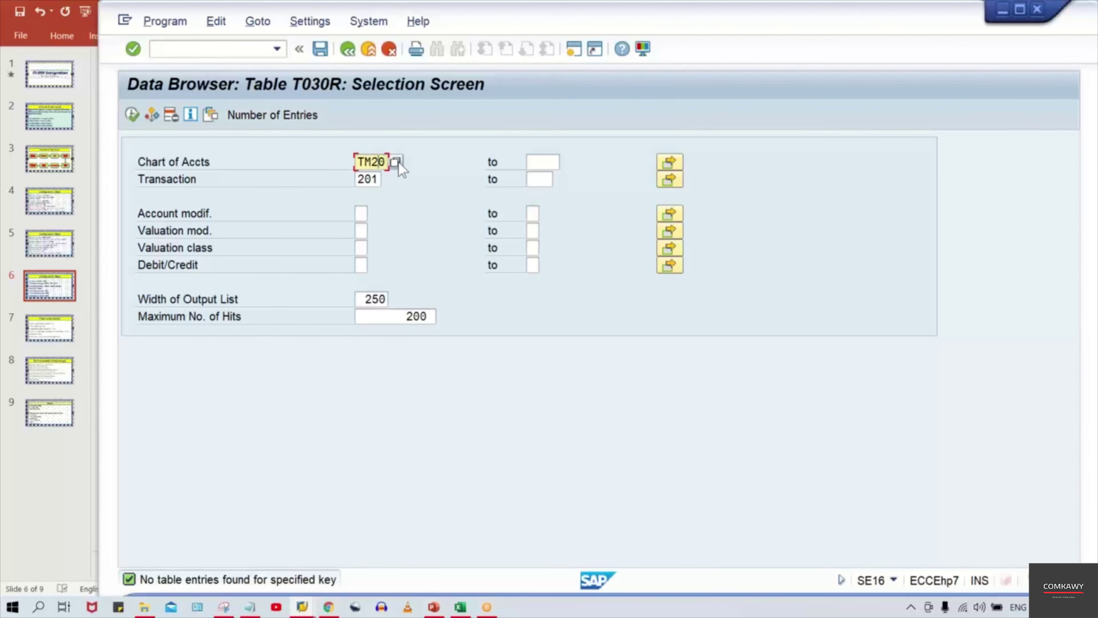
{"action": "key", "text": "ctrl+a"}
{"action": "type", "text": "TM00"}
{"action": "left_click", "coordinate": [132, 115]}
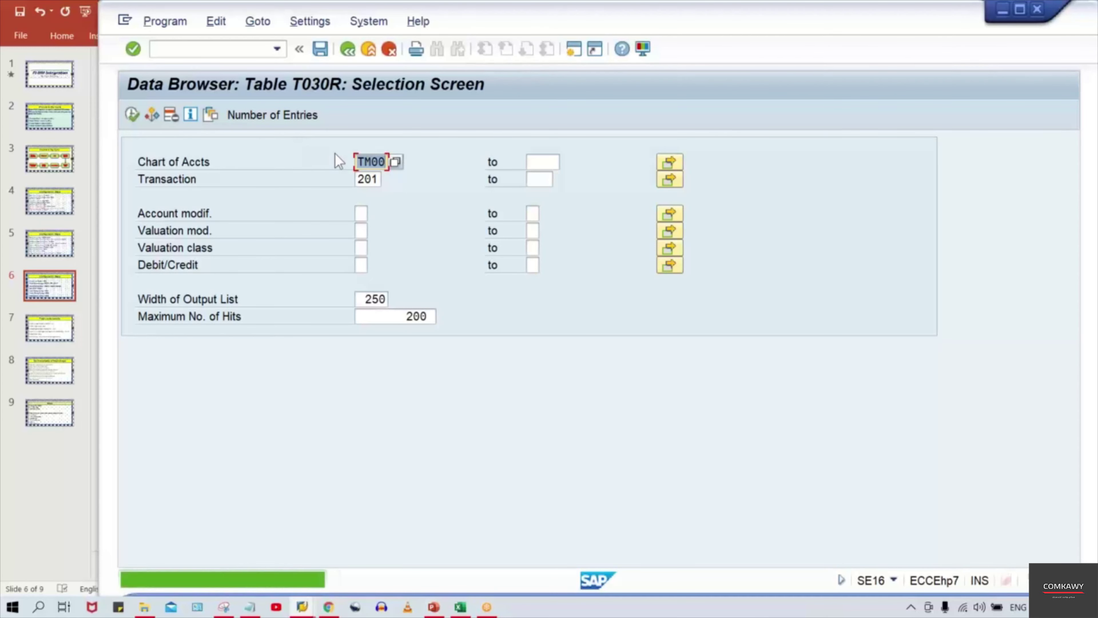
{"action": "key", "text": "BackSpace"}
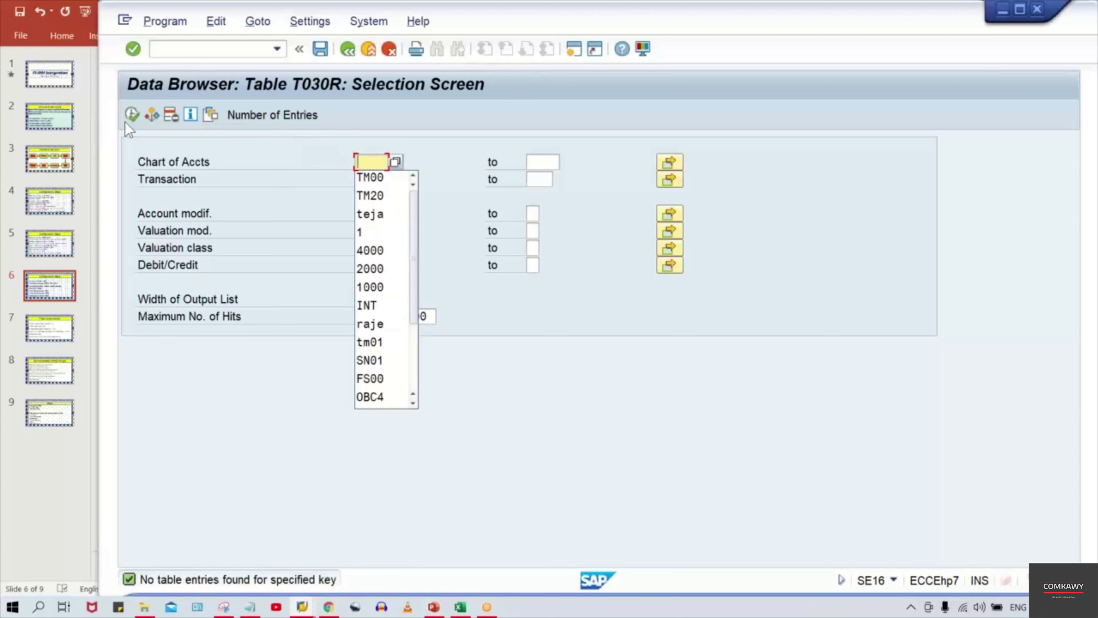
{"action": "left_click", "coordinate": [131, 115]}
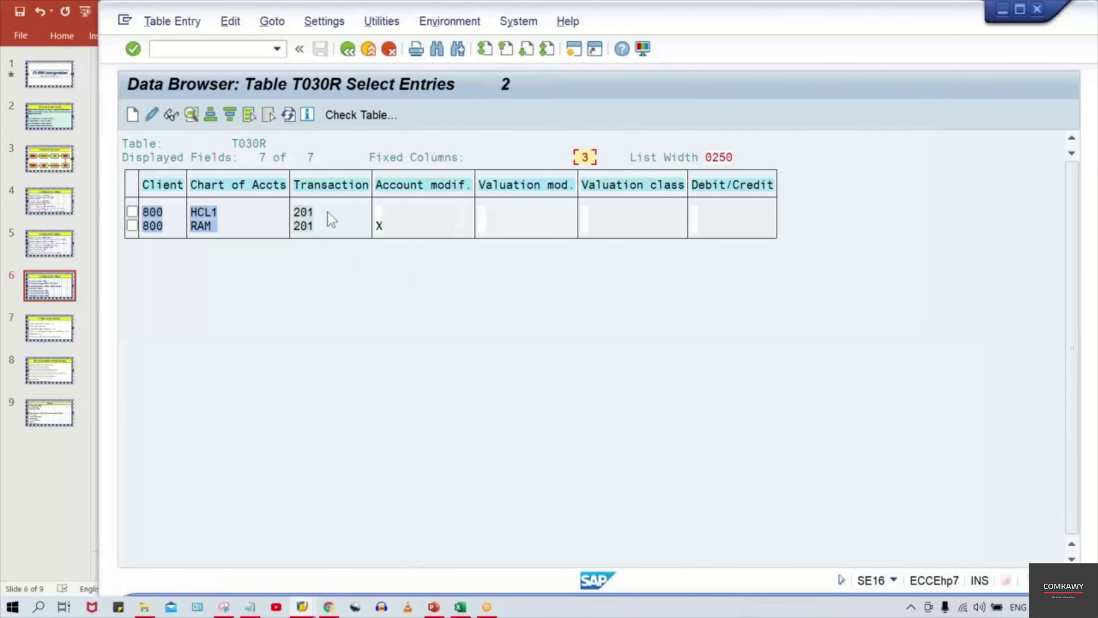
Open the details of the HCL1 transaction 201 entry, then enter transaction code /NOBYC
{"action": "left_click", "coordinate": [313, 213]}
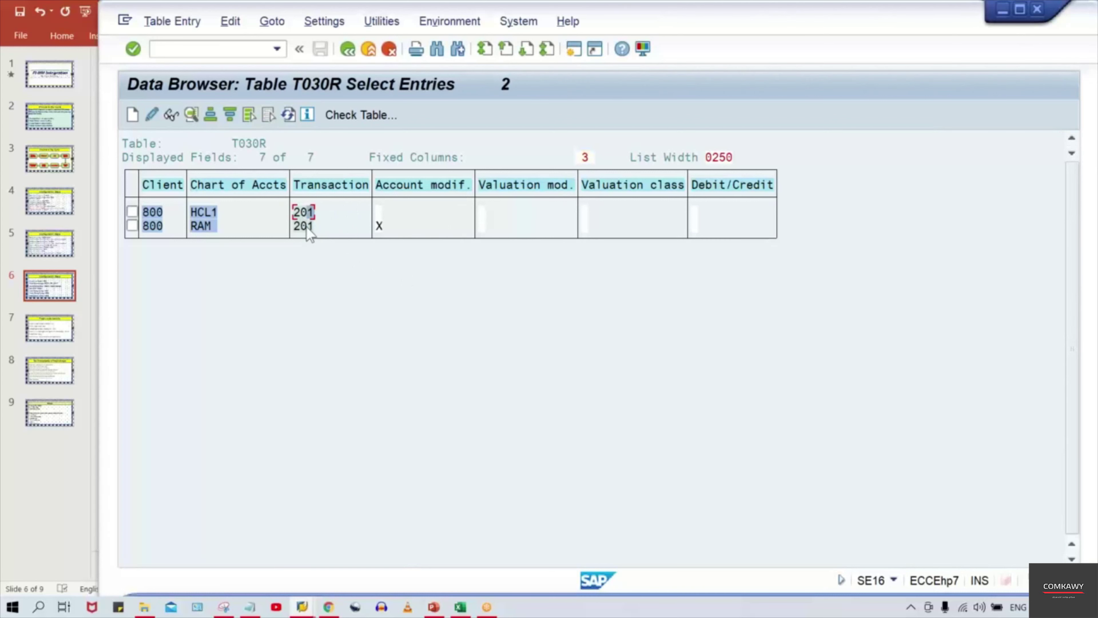
{"action": "double_click", "coordinate": [306, 226]}
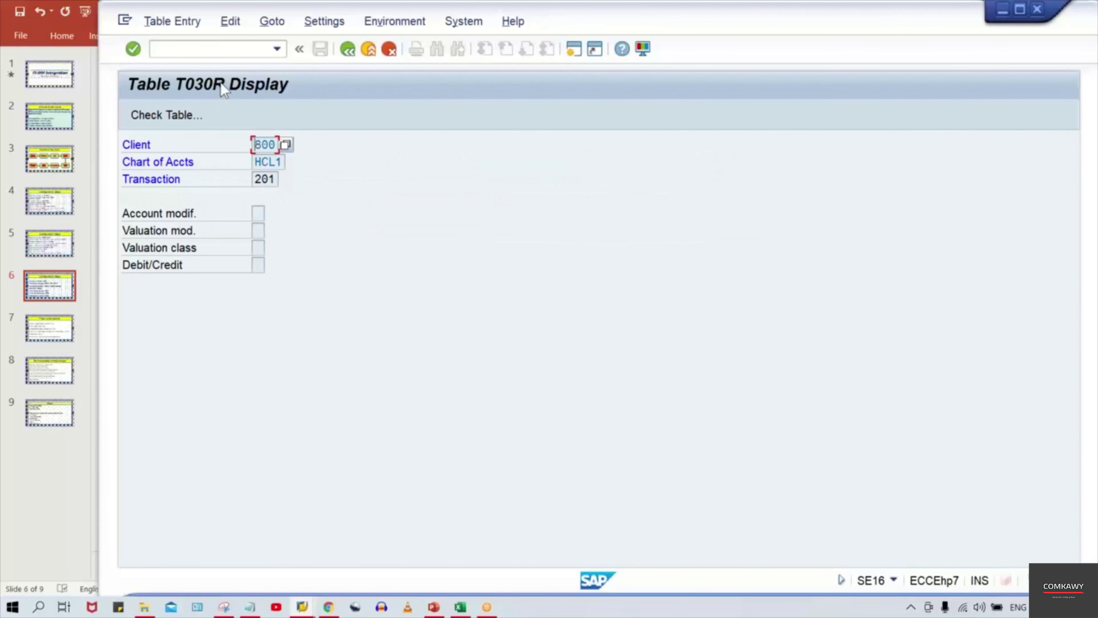
{"action": "left_click", "coordinate": [226, 51]}
{"action": "type", "text": "/N"}
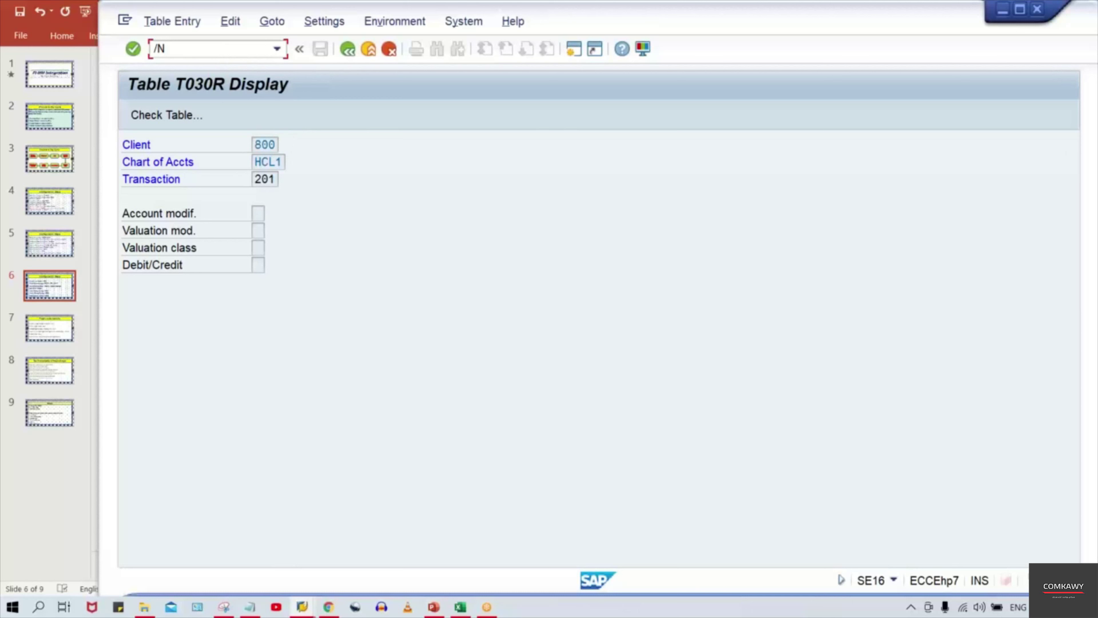
{"action": "type", "text": "OB"}
{"action": "type", "text": "YC"}
Open the country-to-calculation-procedure assignment and try positioning on TM2
{"action": "key", "text": "Return"}
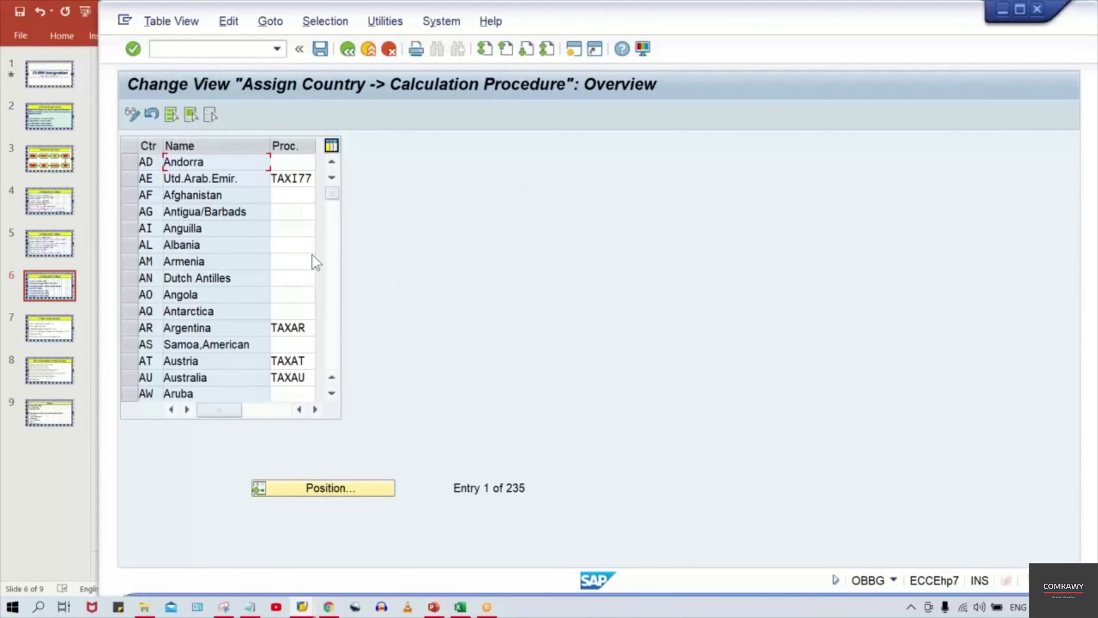
{"action": "left_click", "coordinate": [350, 489]}
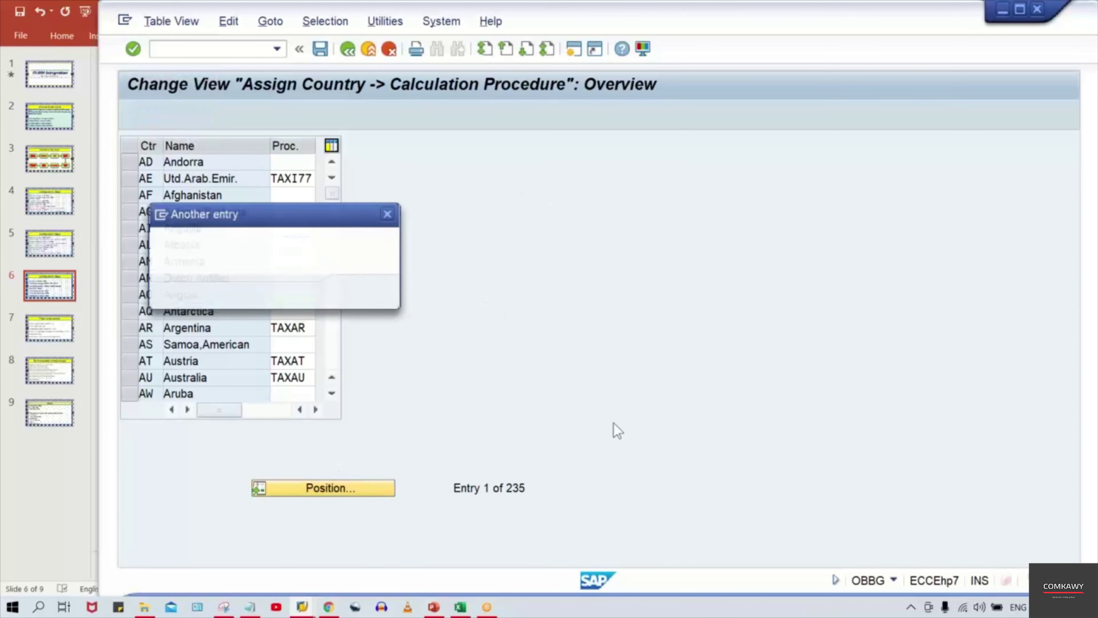
{"action": "type", "text": "TM2"}
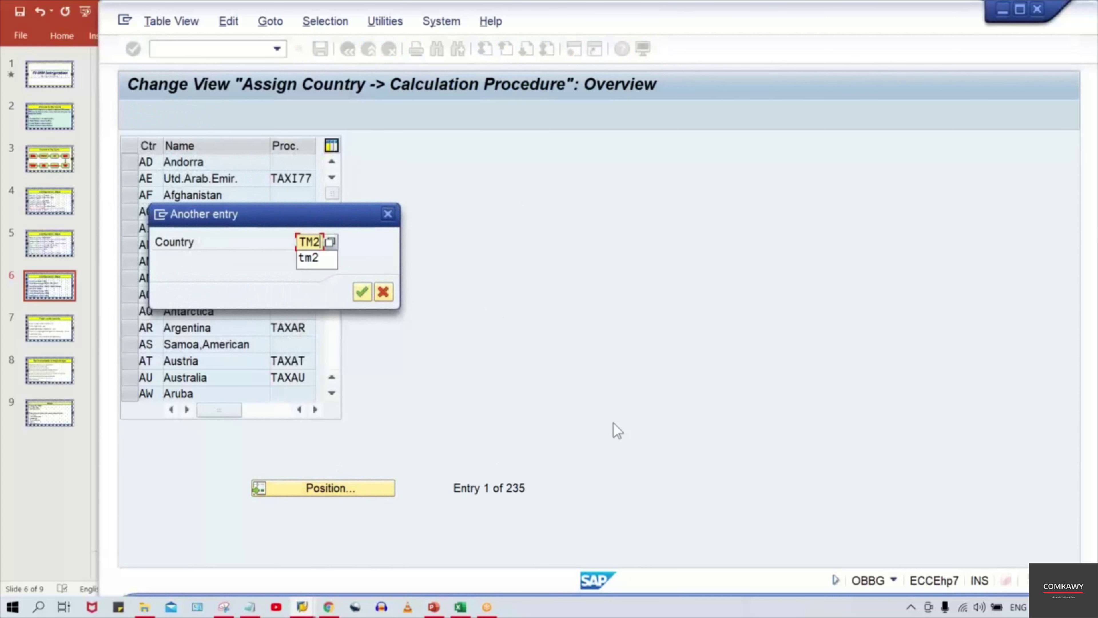
{"action": "key", "text": "Return"}
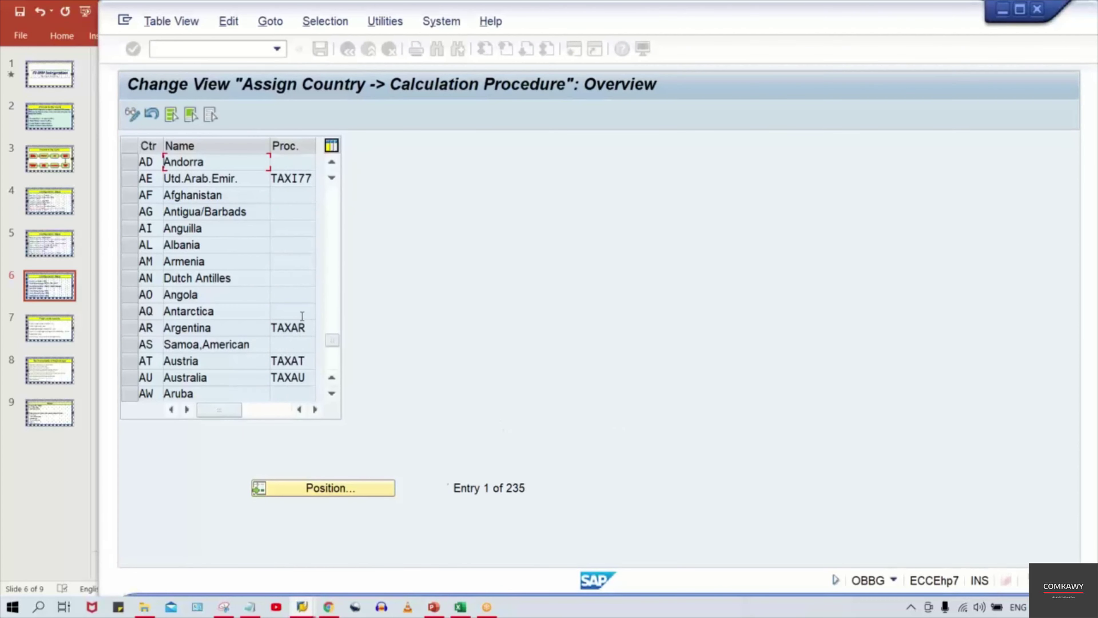
Reopen OBBG, jump to India and change its procedure from HCL1 to TM20
{"action": "left_click", "coordinate": [175, 47]}
{"action": "type", "text": "/"}
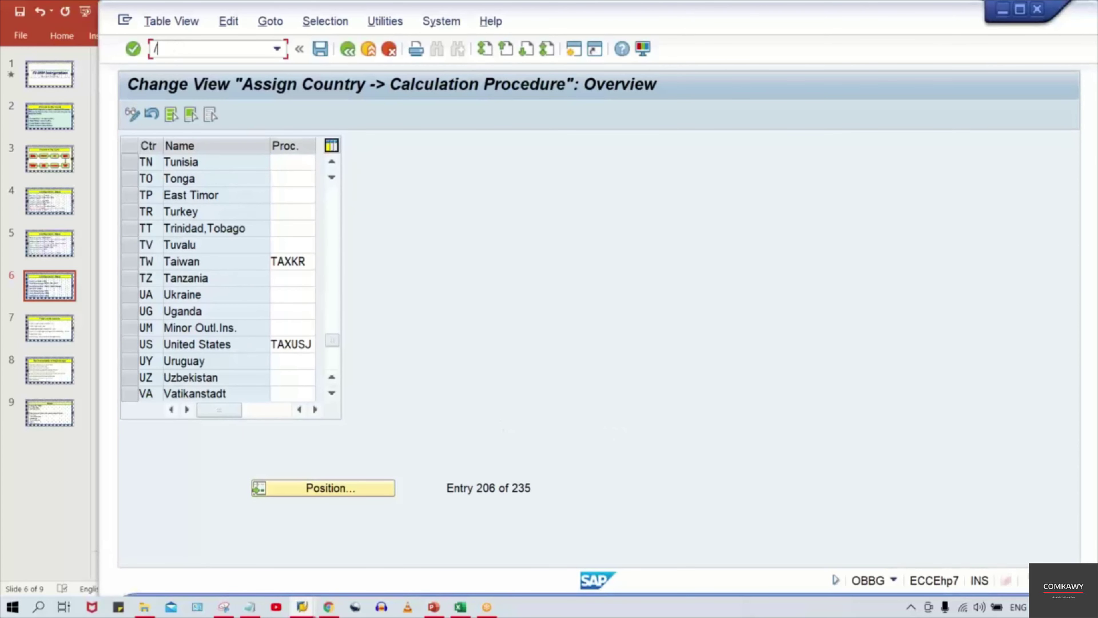
{"action": "type", "text": "NOBBG"}
{"action": "key", "text": "Return"}
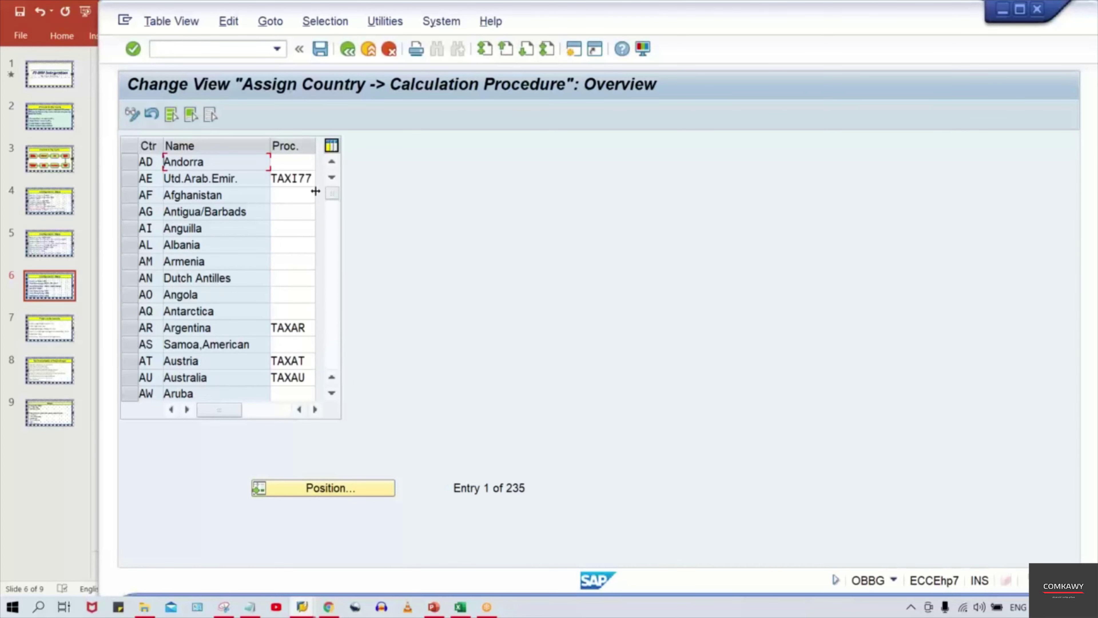
{"action": "left_click", "coordinate": [334, 488]}
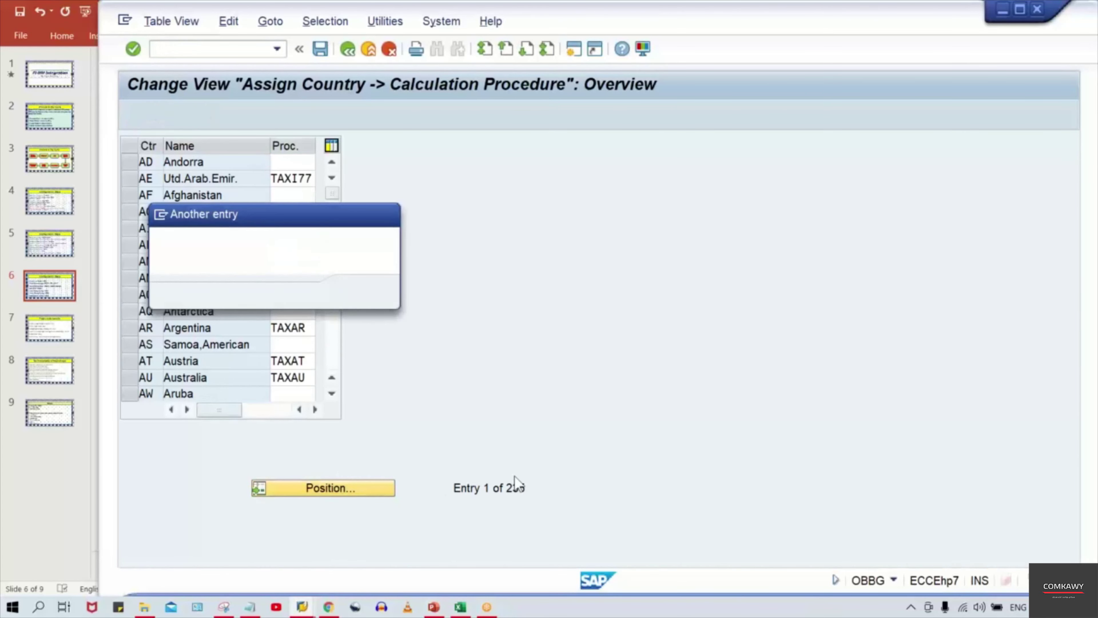
{"action": "type", "text": "IN"}
{"action": "key", "text": "Return"}
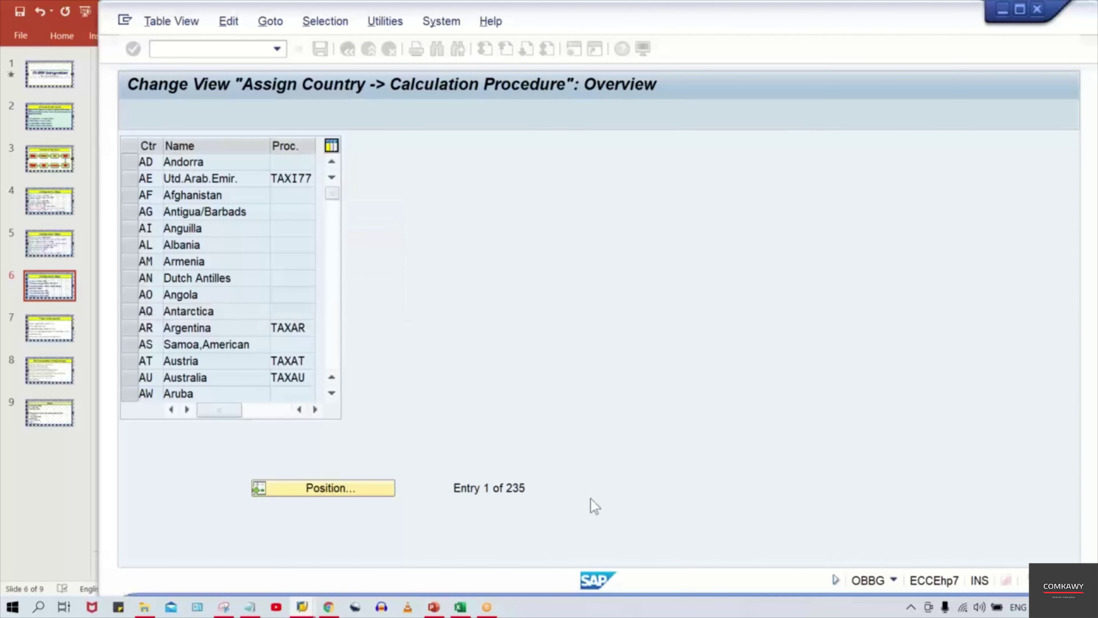
{"action": "double_click", "coordinate": [303, 160]}
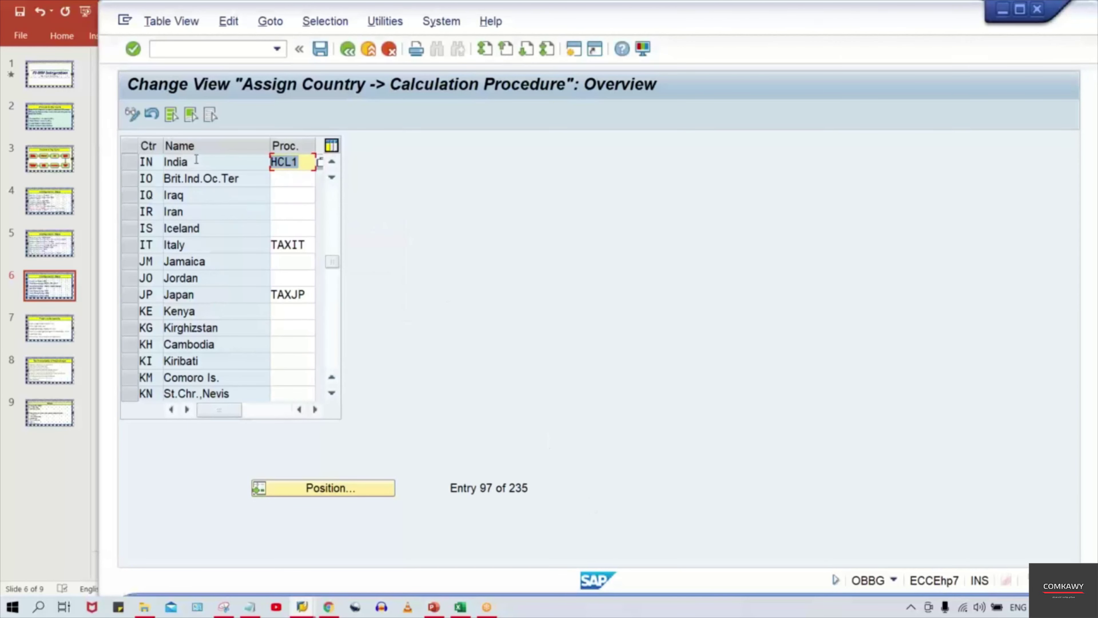
{"action": "type", "text": "TM20"}
{"action": "key", "text": "Return"}
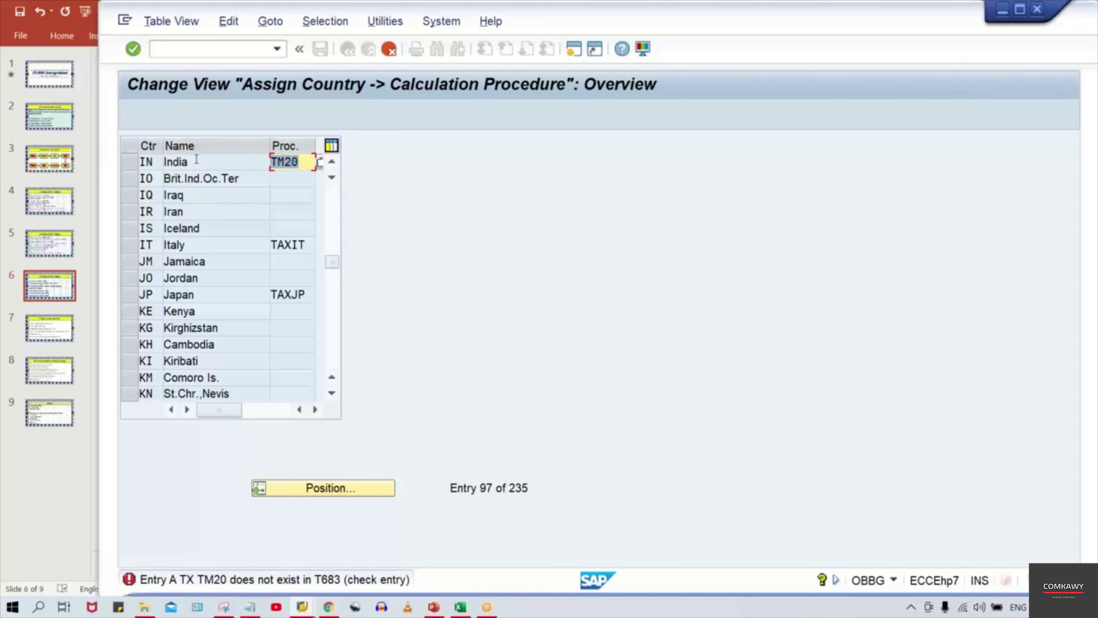
Correct the mistyped code and open the OBQ1 tax condition types list
{"action": "left_click", "coordinate": [205, 50]}
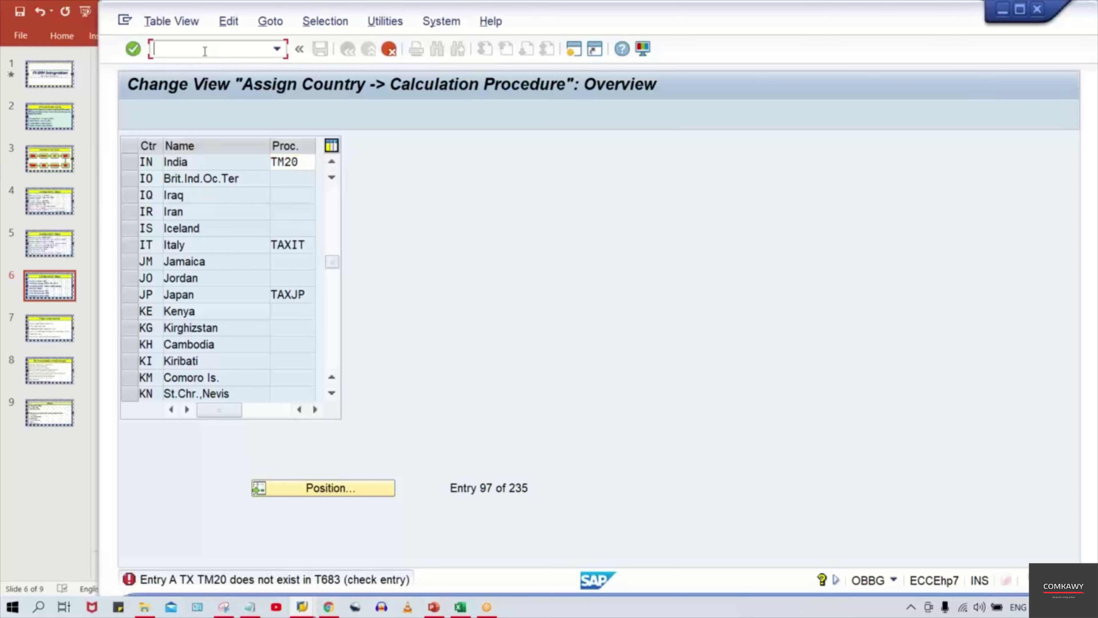
{"action": "type", "text": "/NFT"}
{"action": "key", "text": "BackSpace"}
{"action": "key", "text": "BackSpace"}
{"action": "key", "text": "BackSpace"}
{"action": "key", "text": "BackSpace"}
{"action": "type", "text": "/NOBQ1"}
{"action": "key", "text": "Return"}
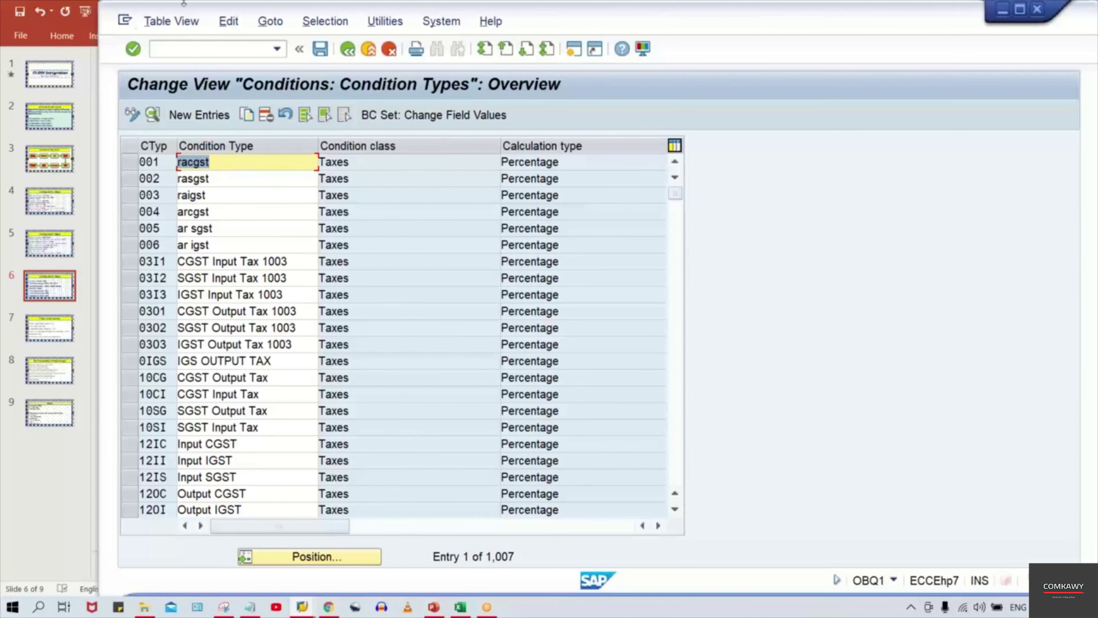
{"action": "left_click", "coordinate": [179, 47]}
{"action": "type", "text": "/NO"}
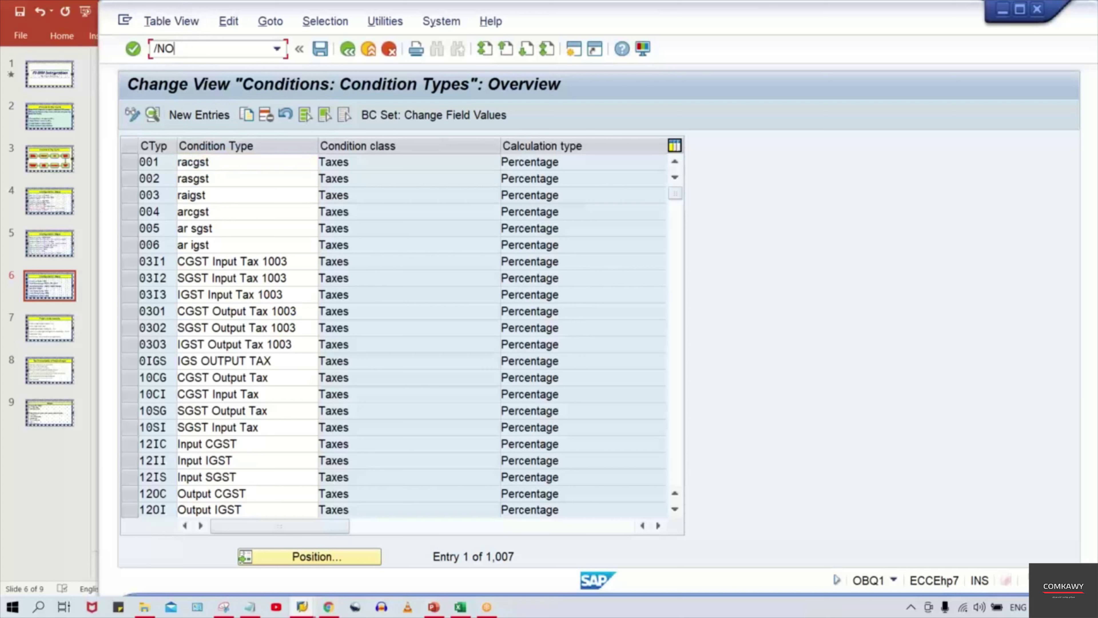
{"action": "type", "text": "BQ3"}
{"action": "key", "text": "Return"}
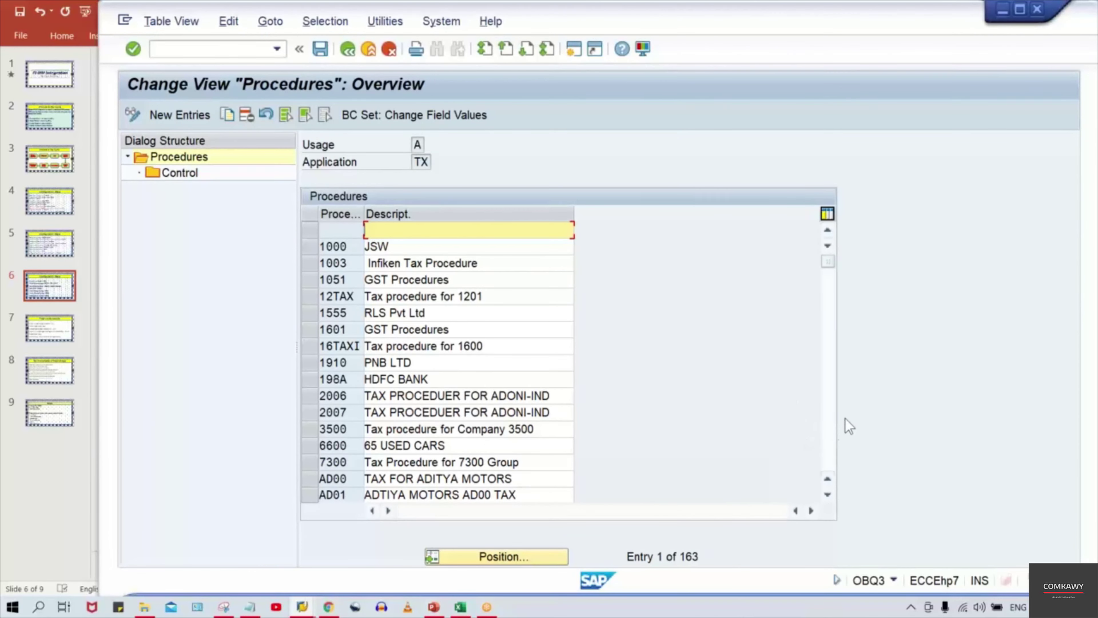
{"action": "left_click", "coordinate": [827, 430]}
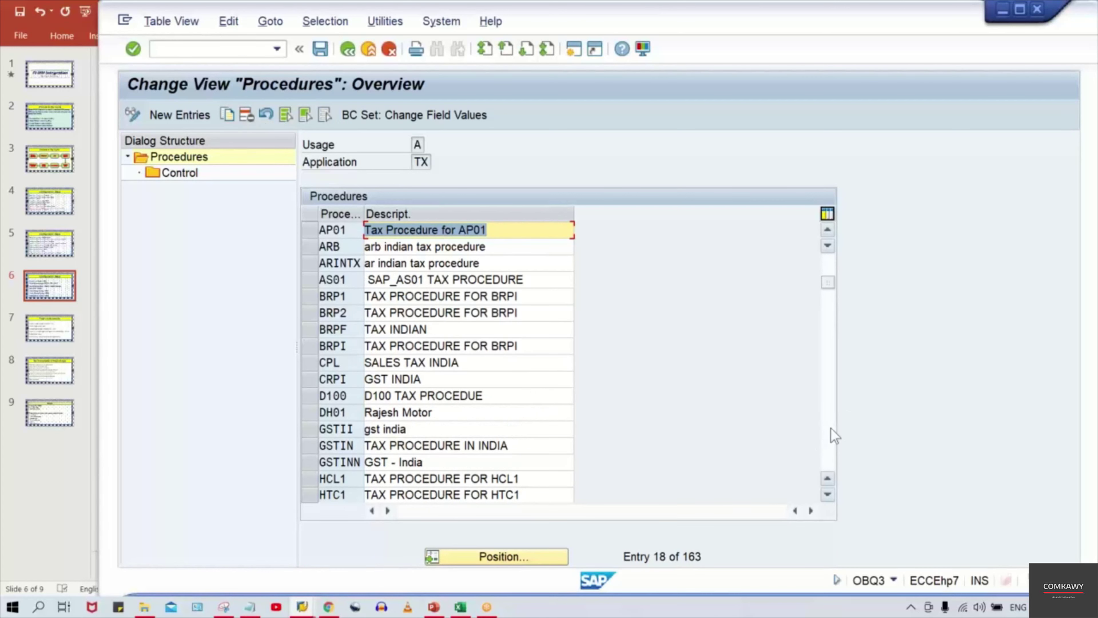
{"action": "left_click", "coordinate": [309, 296]}
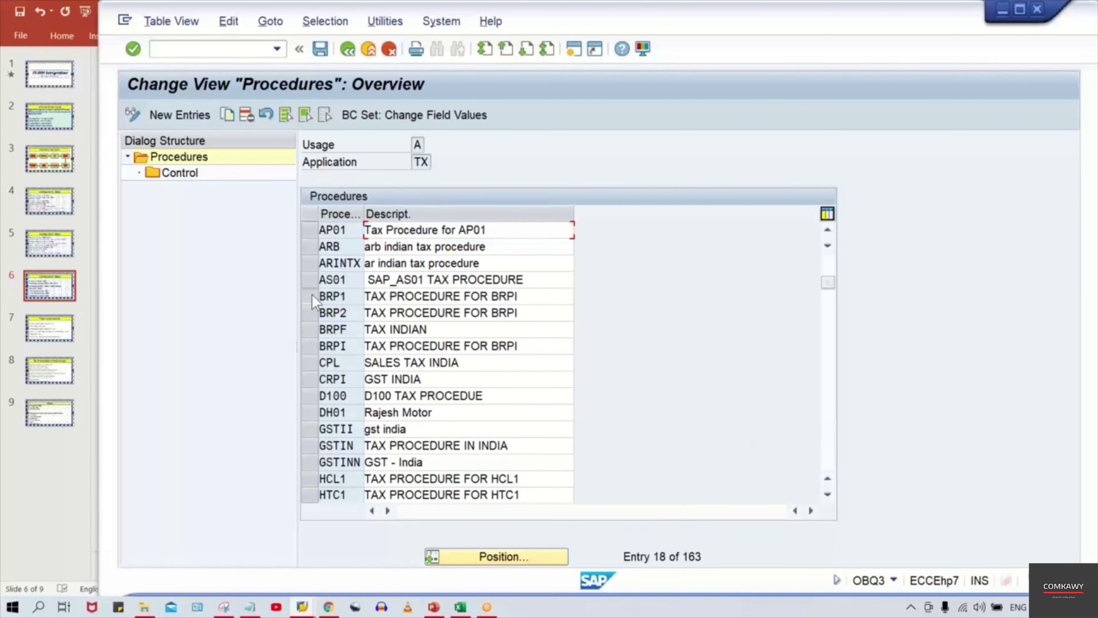
{"action": "double_click", "coordinate": [195, 172]}
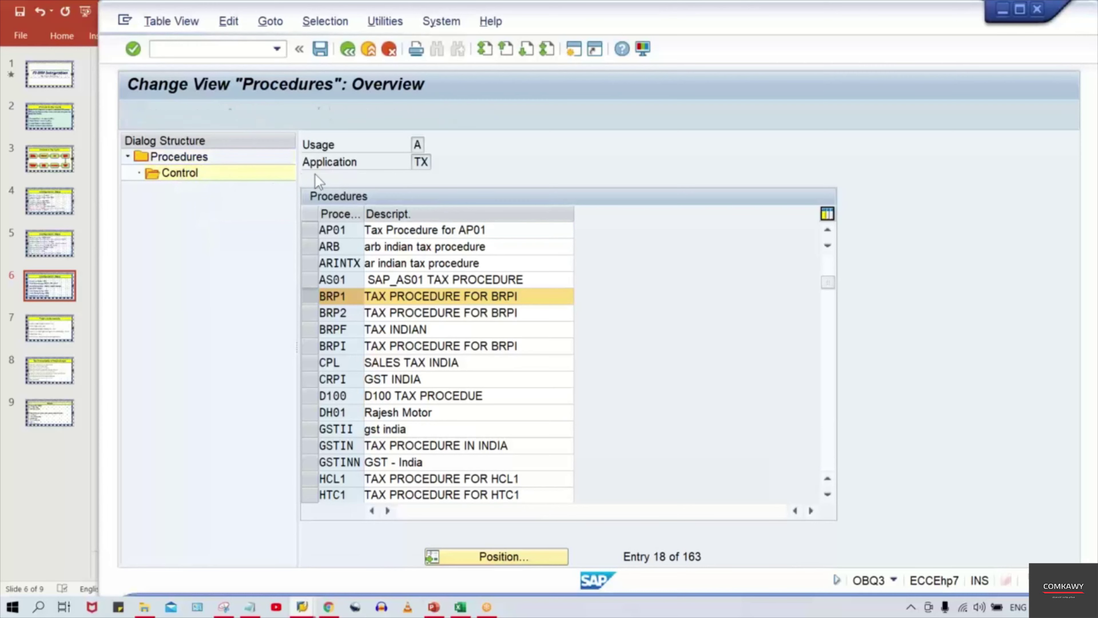
{"action": "left_click", "coordinate": [347, 48]}
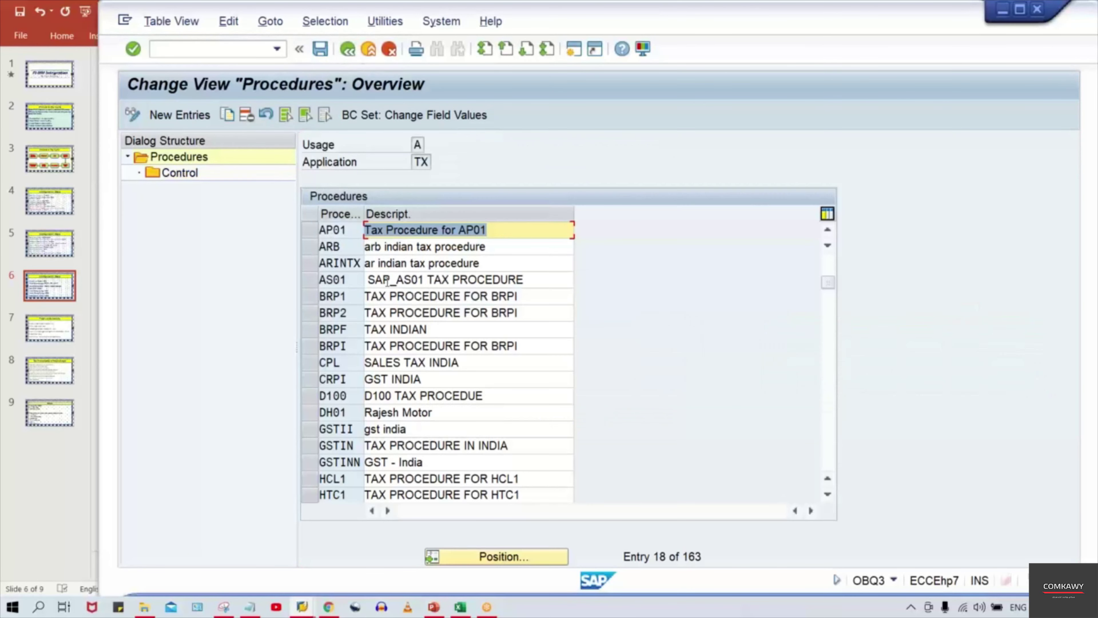
{"action": "left_click", "coordinate": [333, 329]}
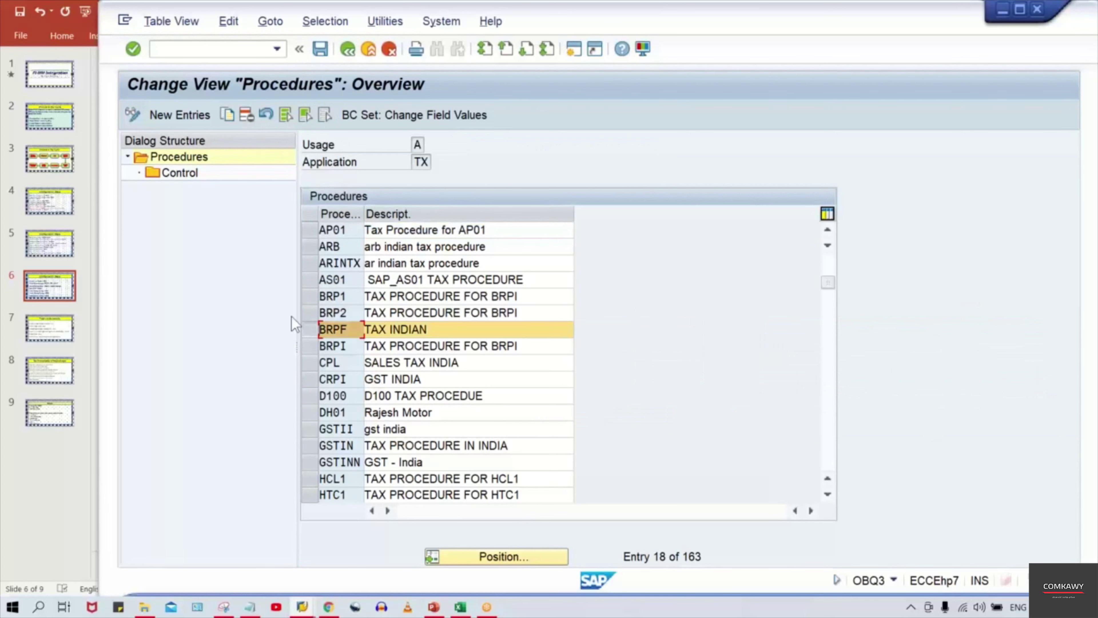
{"action": "double_click", "coordinate": [192, 177]}
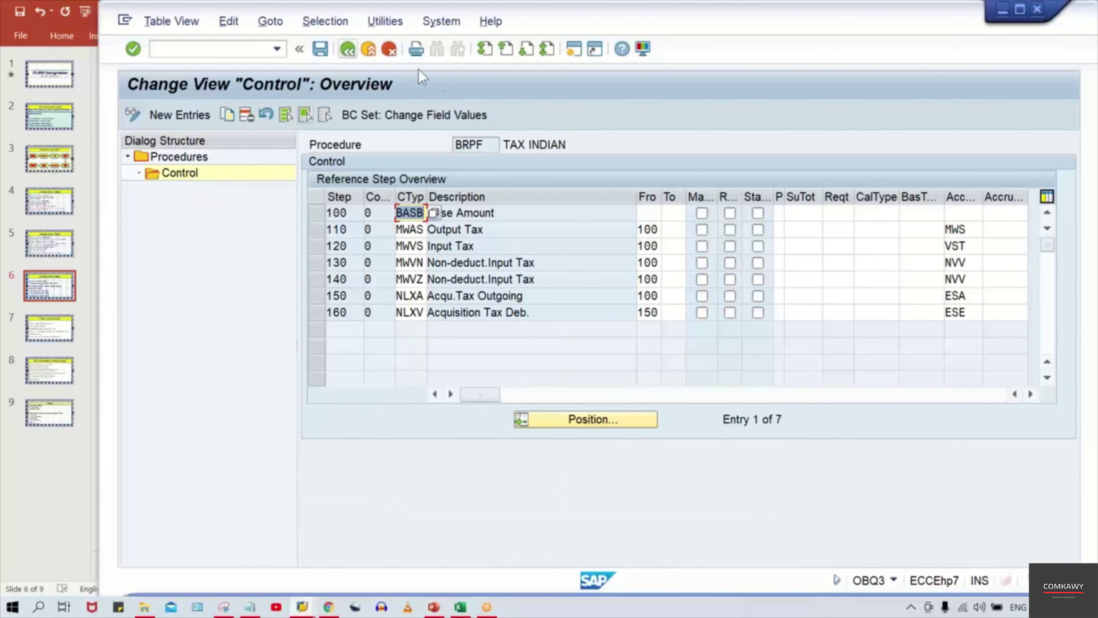
{"action": "key", "text": "F3"}
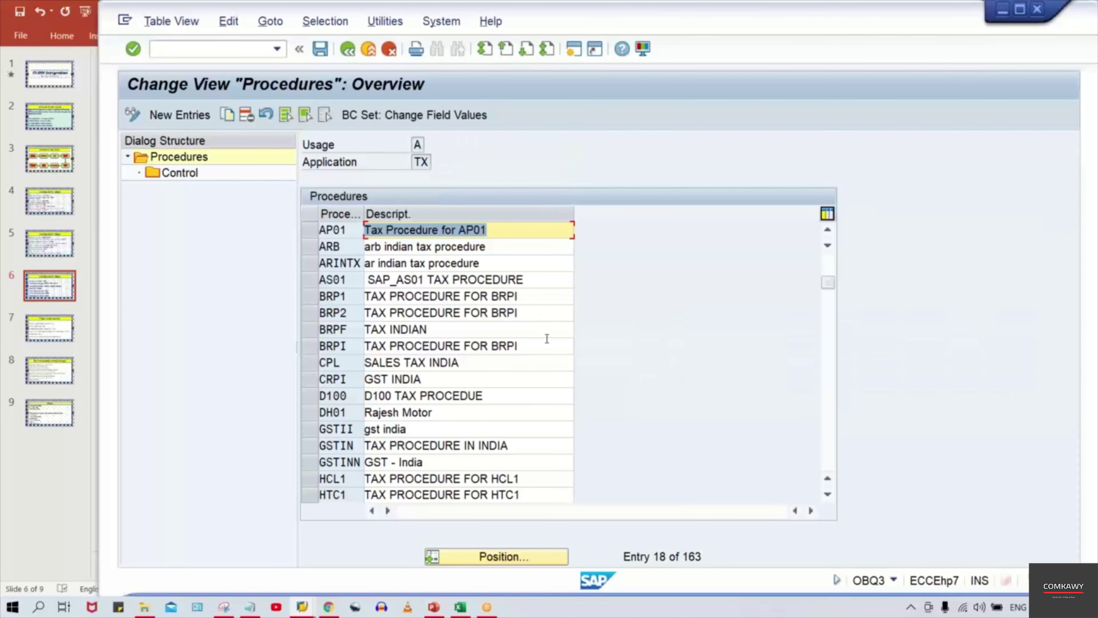
{"action": "left_click", "coordinate": [826, 421]}
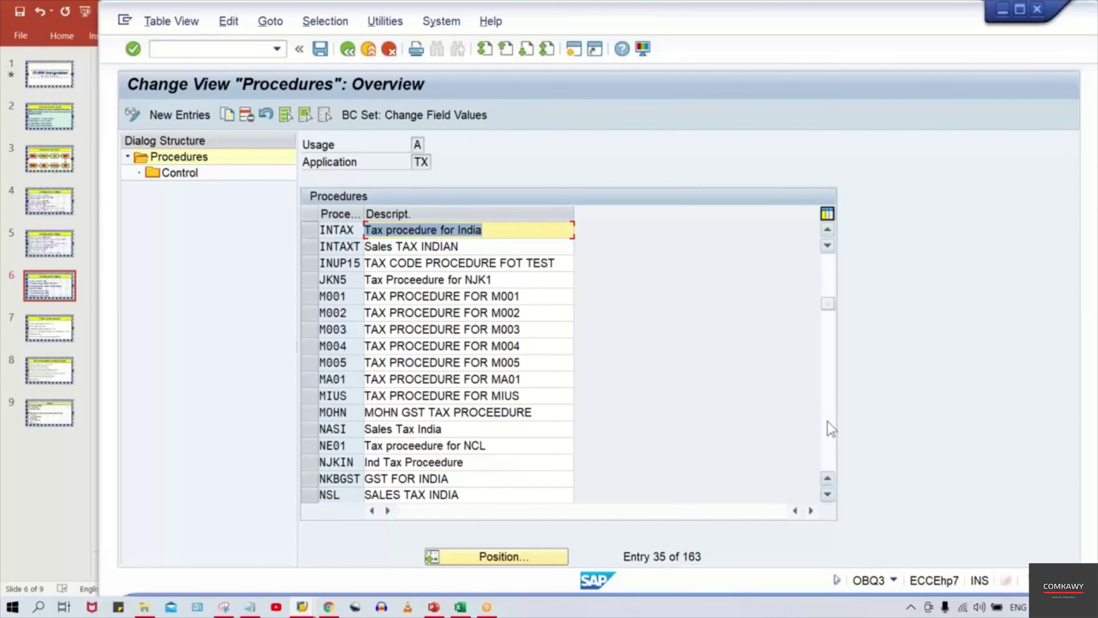
{"action": "left_click", "coordinate": [827, 421]}
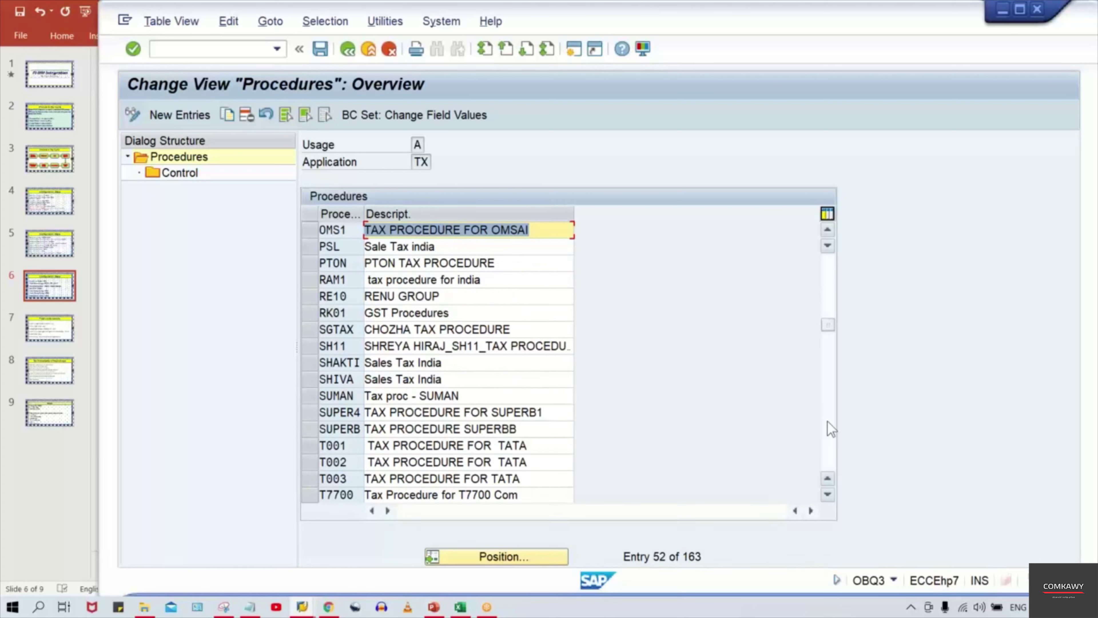
{"action": "left_click", "coordinate": [827, 421]}
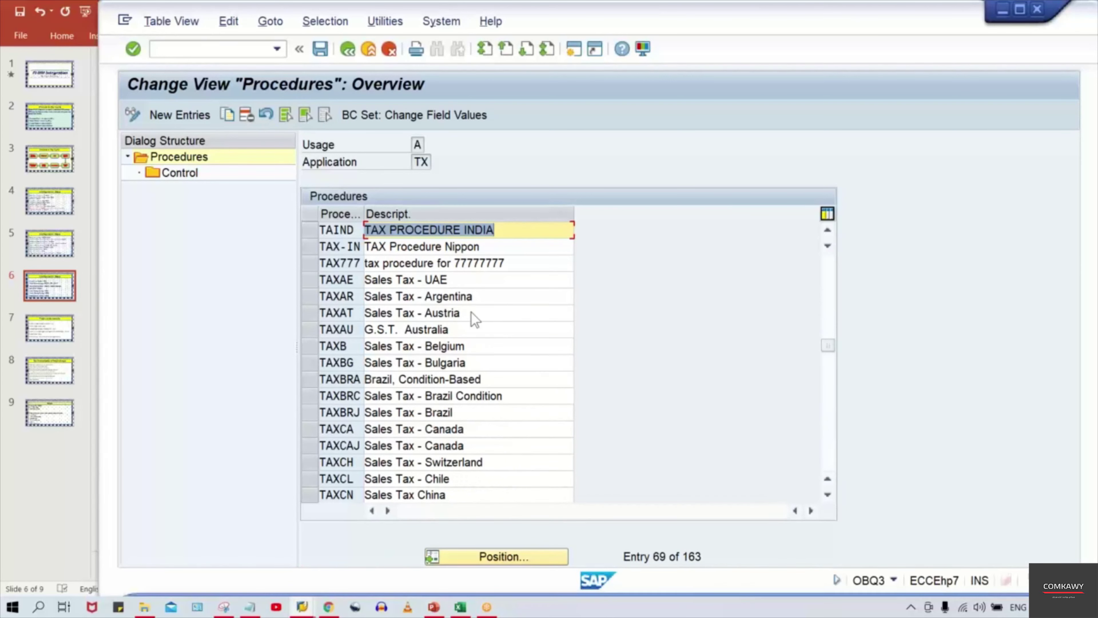
{"action": "left_click", "coordinate": [303, 312]}
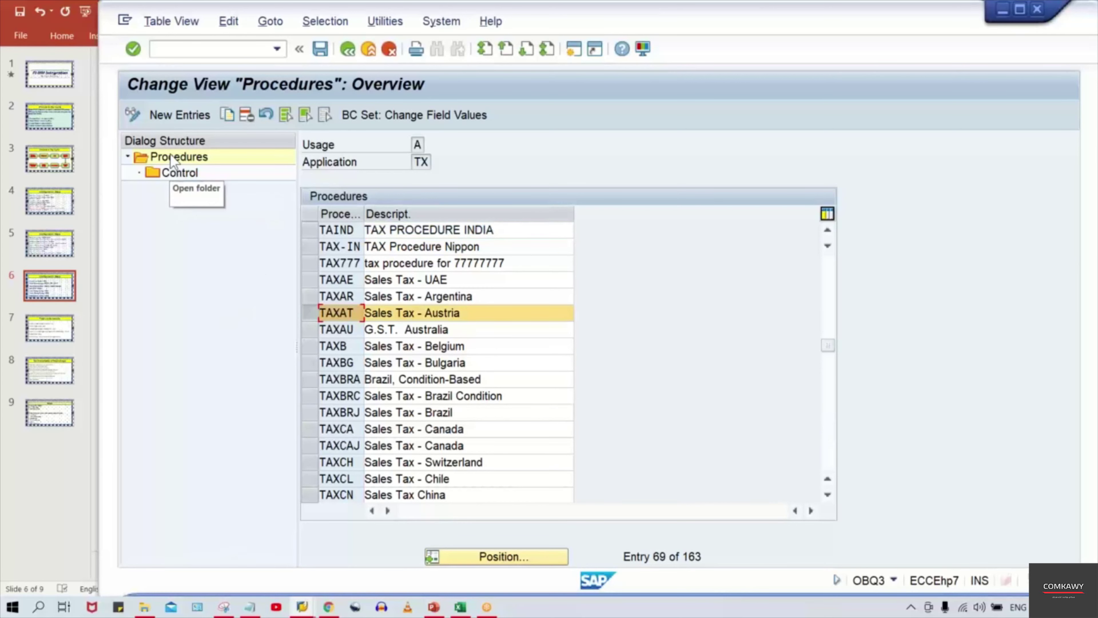
{"action": "double_click", "coordinate": [181, 174]}
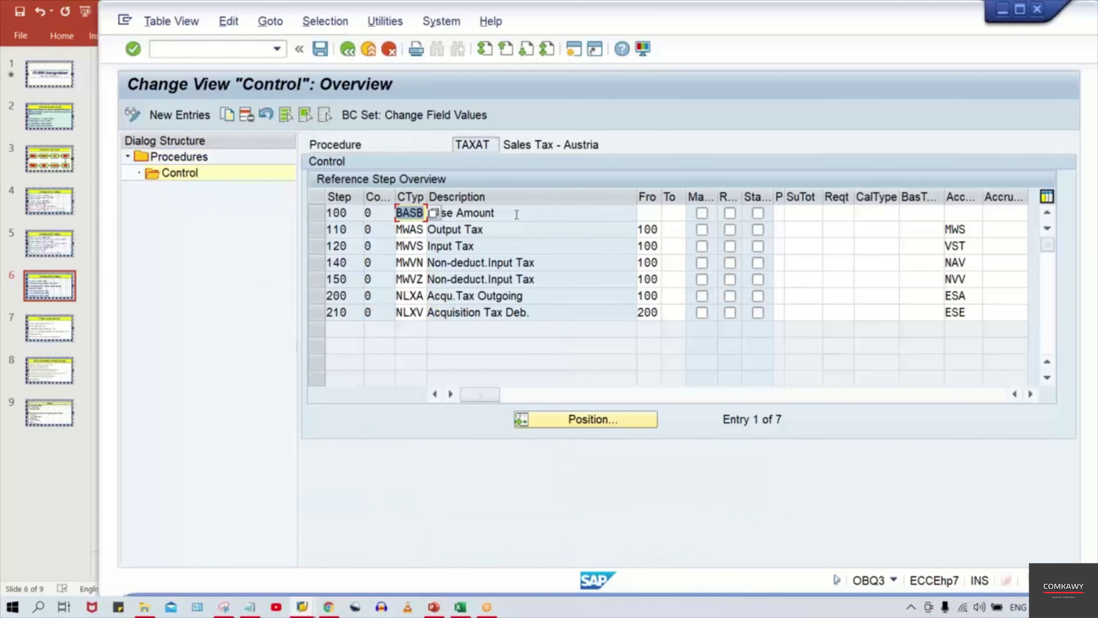
{"action": "left_click", "coordinate": [341, 50]}
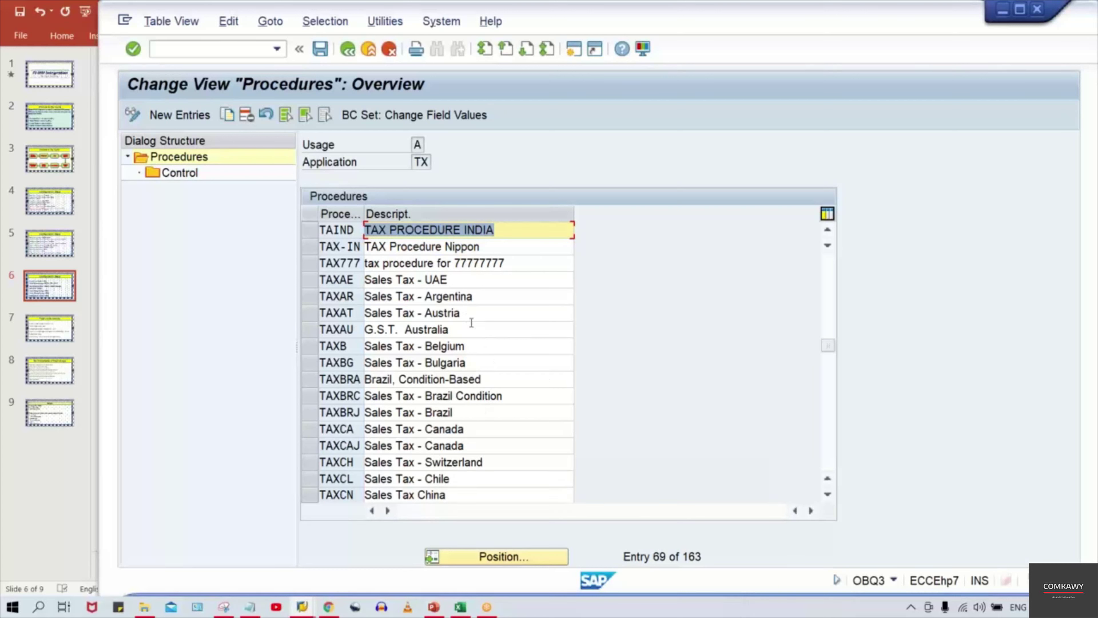
{"action": "left_click", "coordinate": [466, 314]}
{"action": "left_click", "coordinate": [309, 330]}
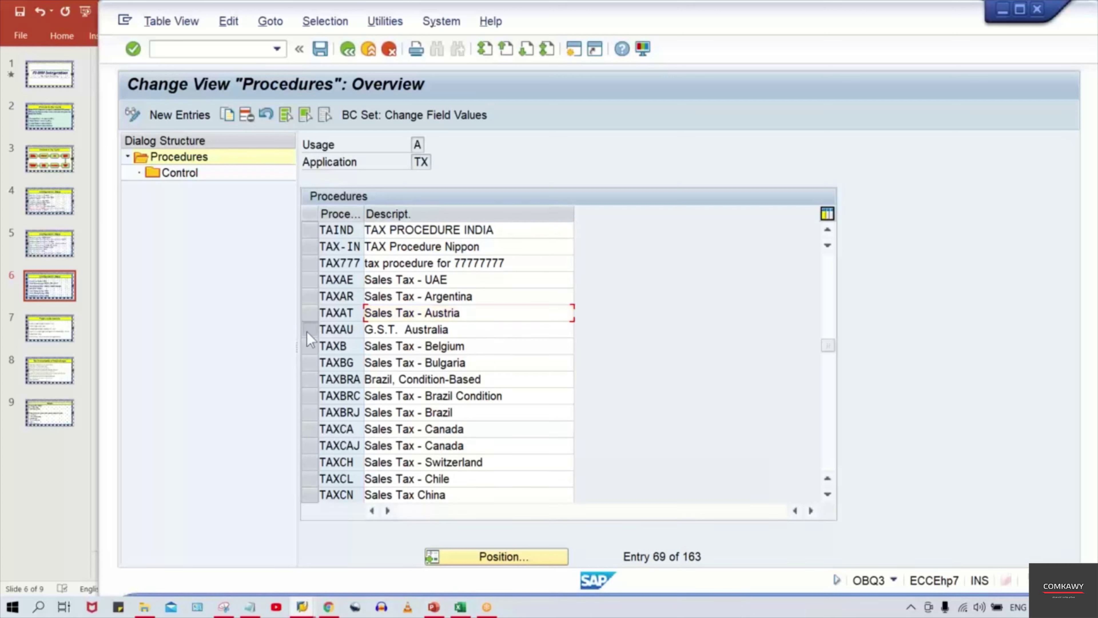
{"action": "double_click", "coordinate": [178, 174]}
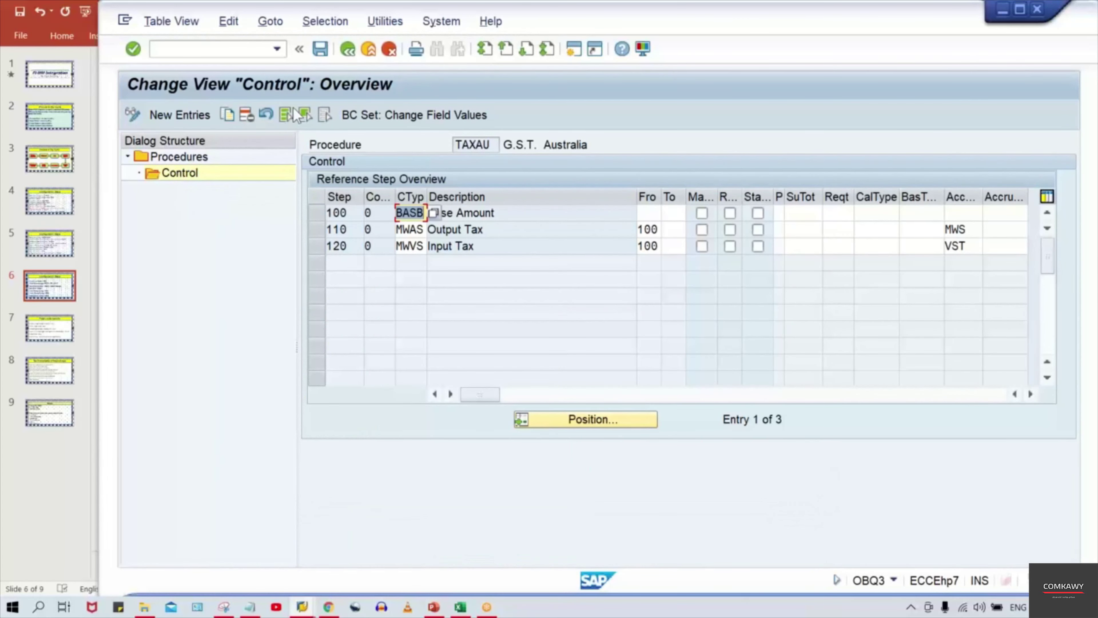
{"action": "left_click", "coordinate": [488, 358]}
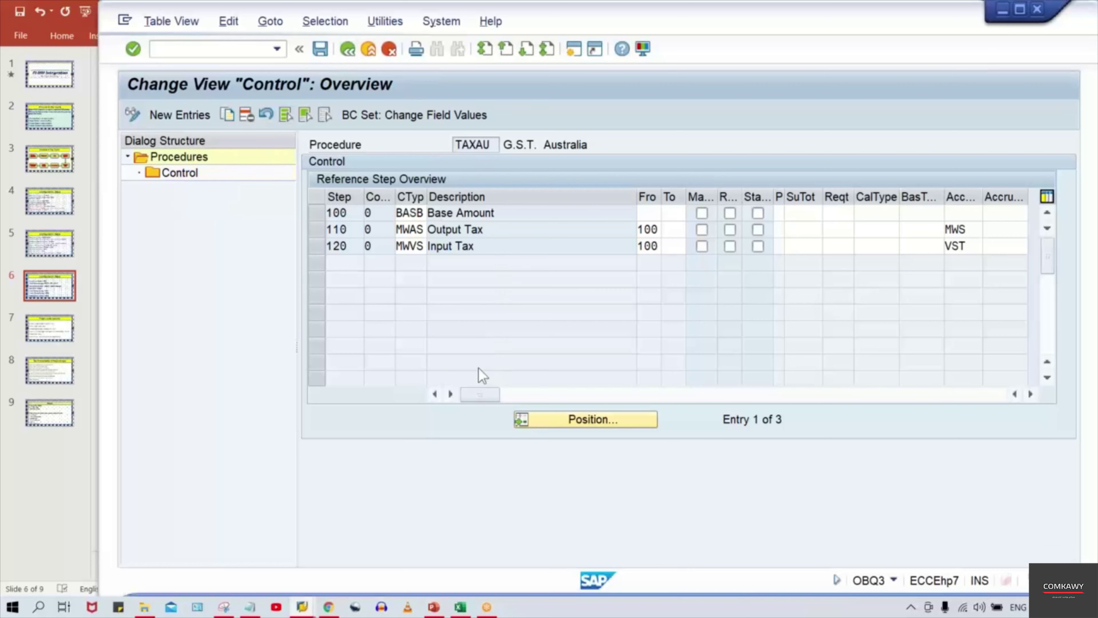
{"action": "key", "text": "F3"}
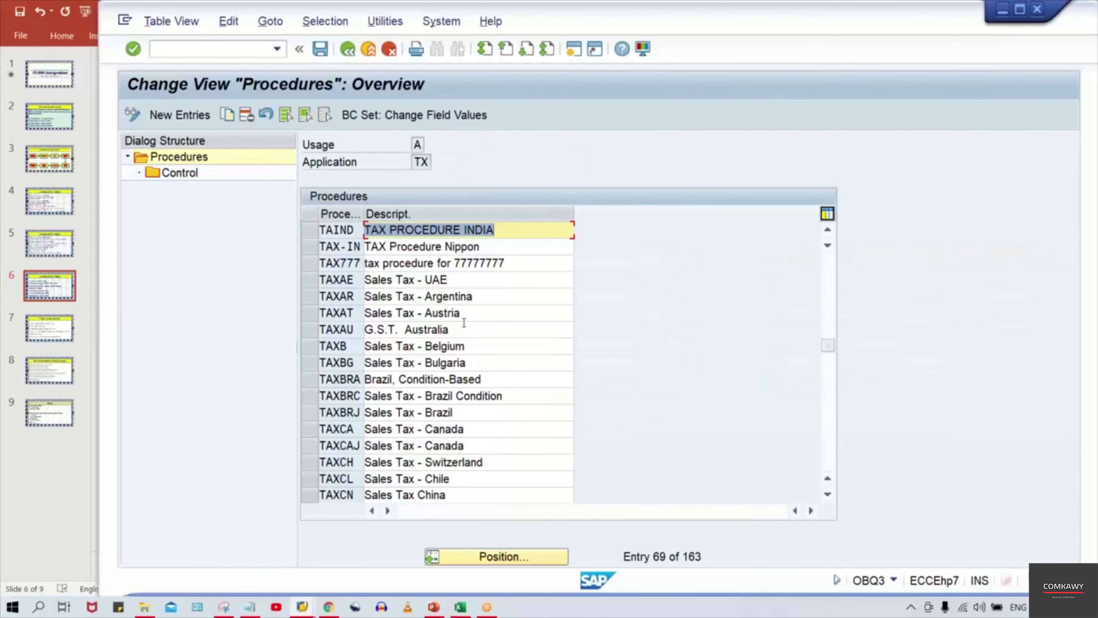
Copy TAXAU as TM20 'TATA MOTOR' with all dependent steps, saving to the customizing request
{"action": "left_click", "coordinate": [465, 317]}
{"action": "left_click", "coordinate": [308, 330]}
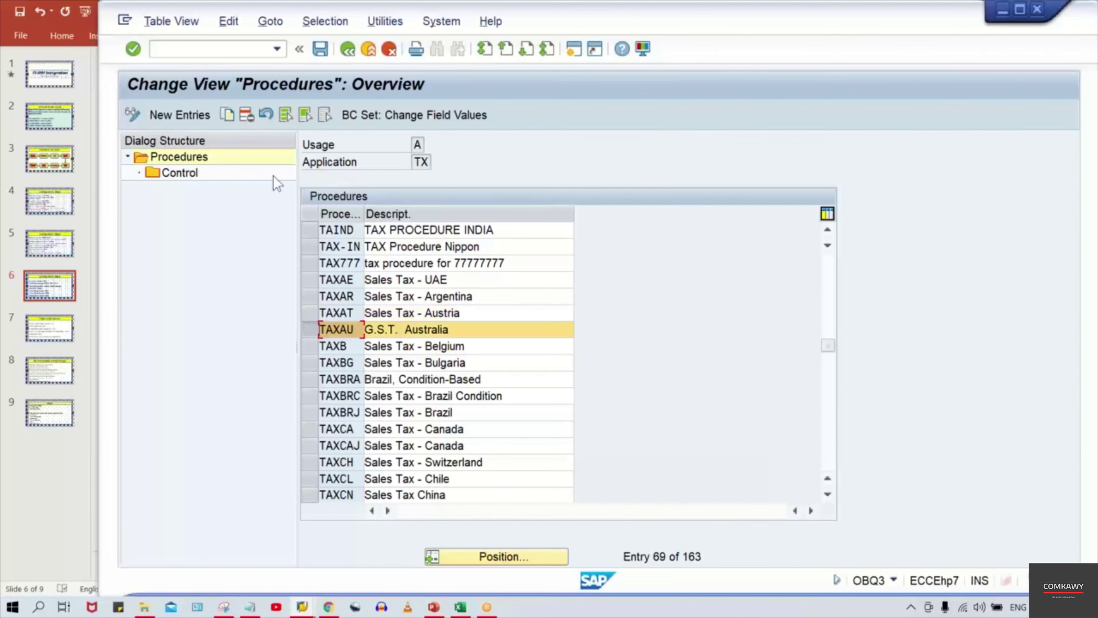
{"action": "left_click", "coordinate": [227, 115]}
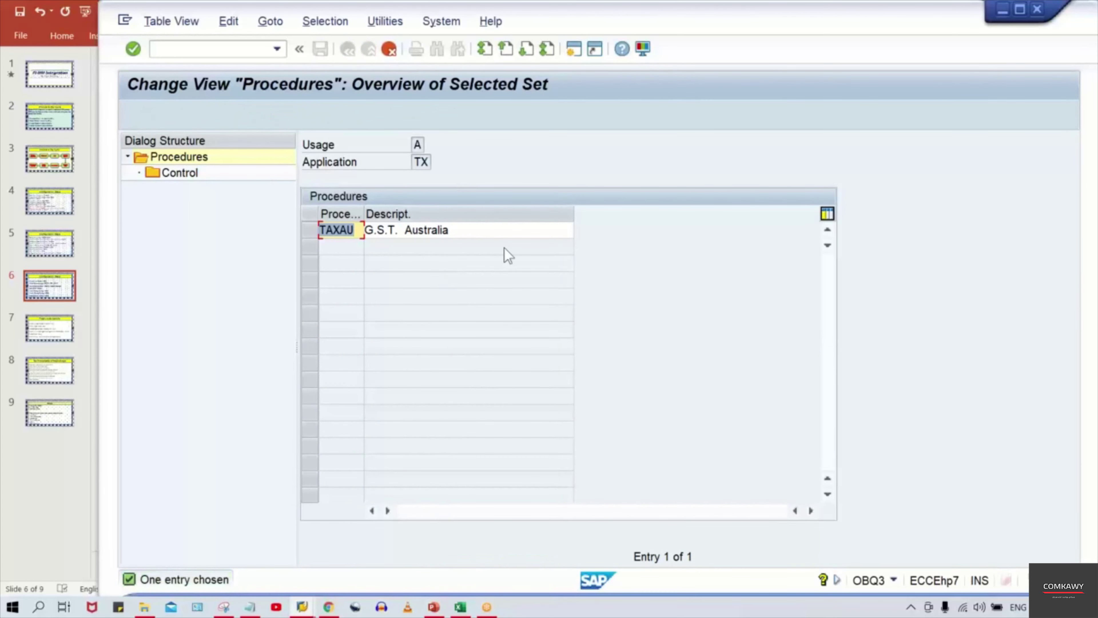
{"action": "type", "text": "TM"}
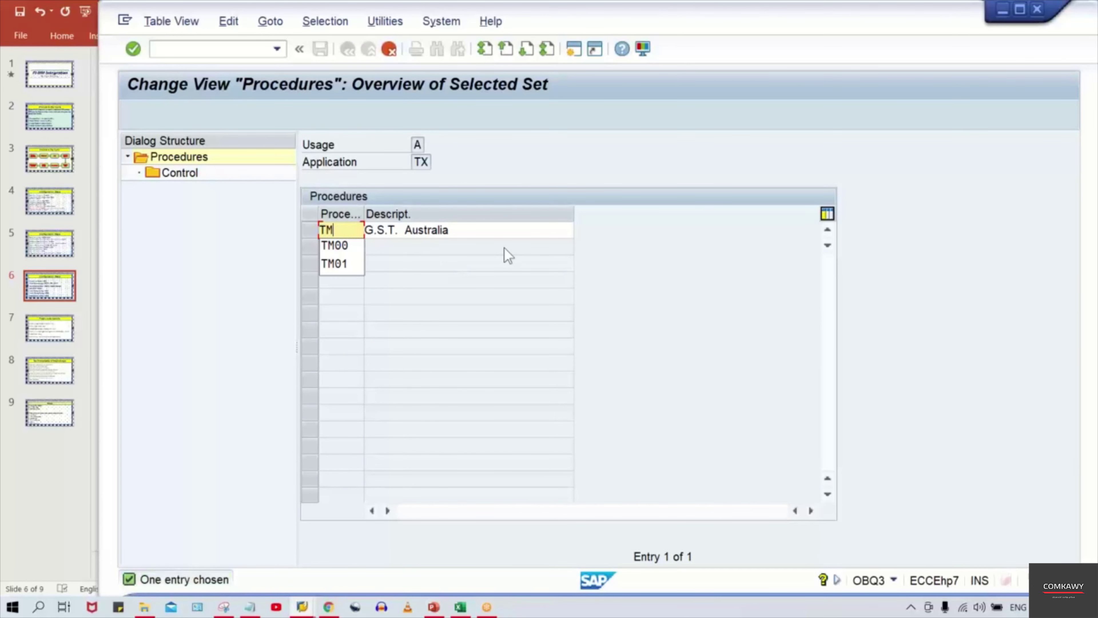
{"action": "type", "text": "20"}
{"action": "key", "text": "Tab"}
{"action": "type", "text": "TATA MOTOR"}
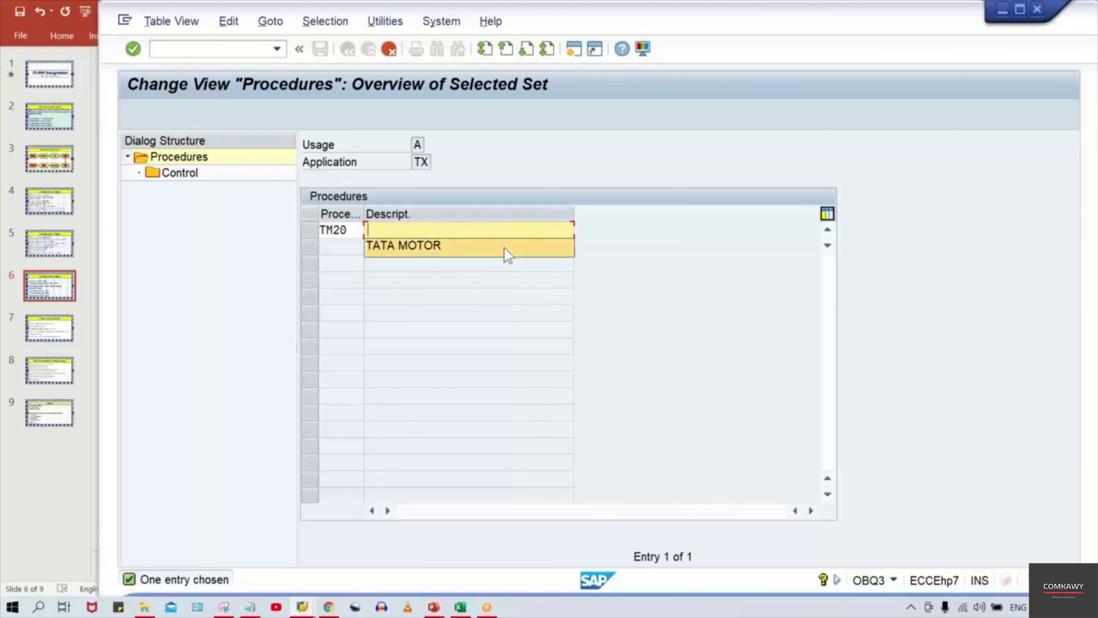
{"action": "key", "text": "Return"}
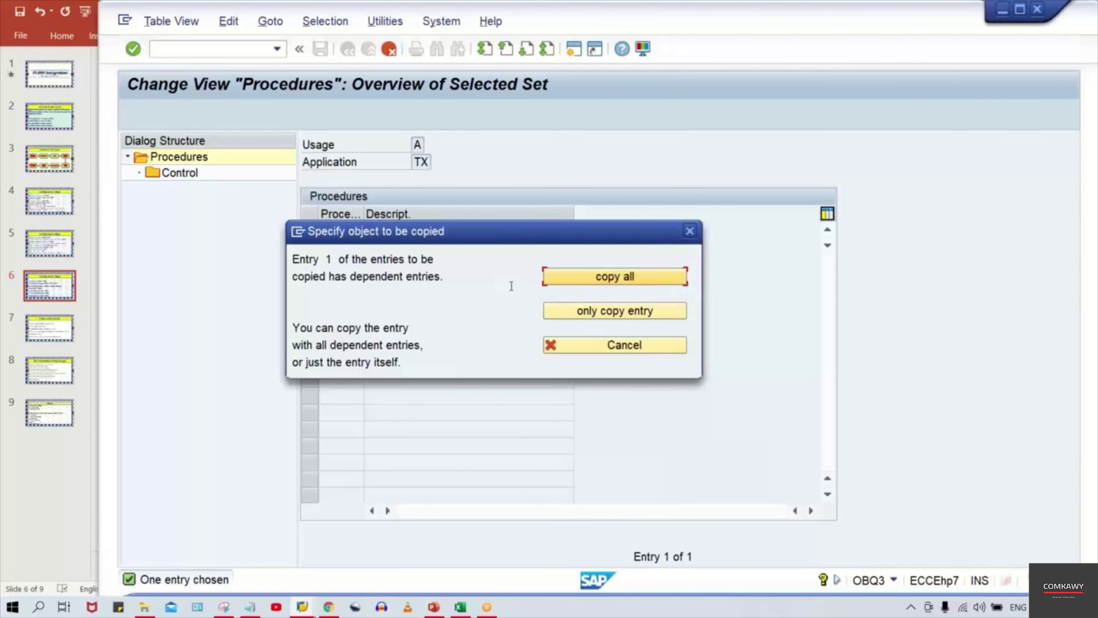
{"action": "left_click", "coordinate": [614, 290]}
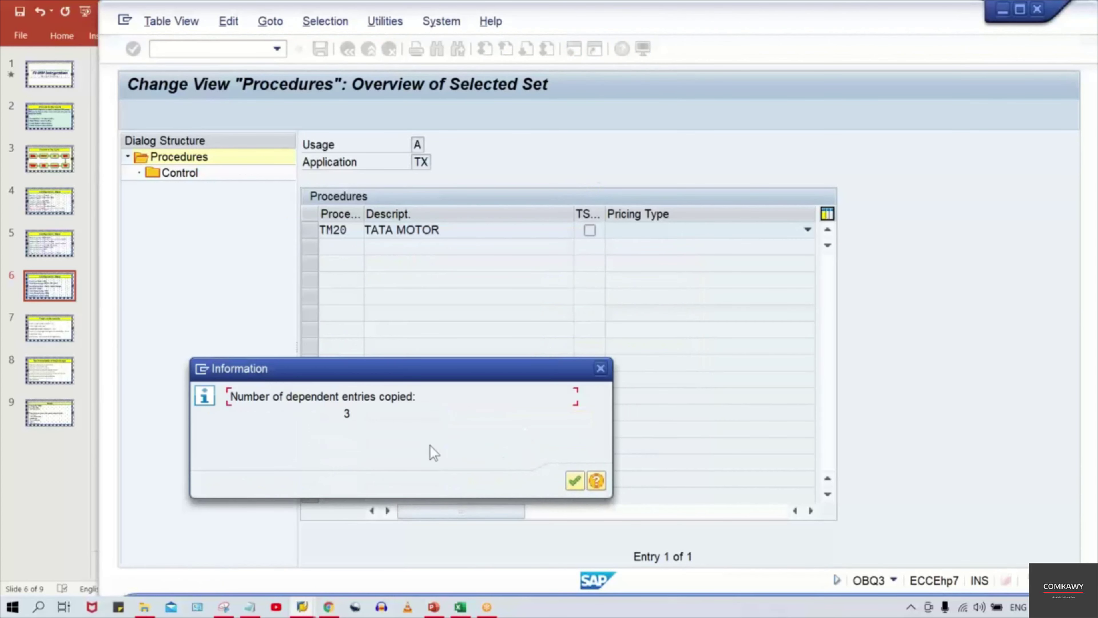
{"action": "left_click", "coordinate": [575, 481]}
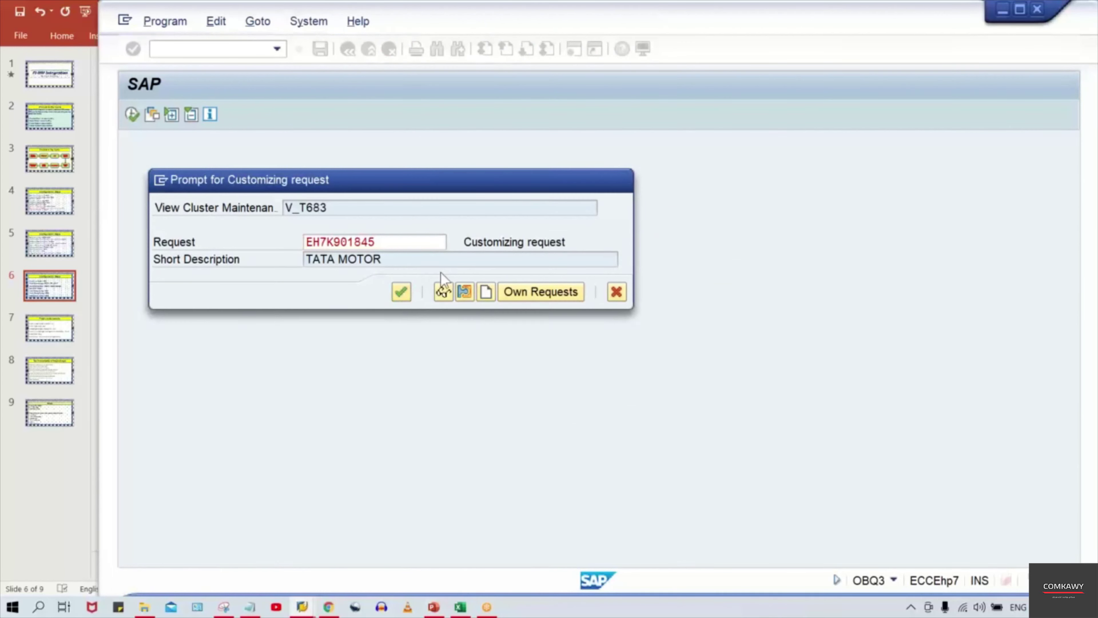
{"action": "left_click", "coordinate": [401, 291]}
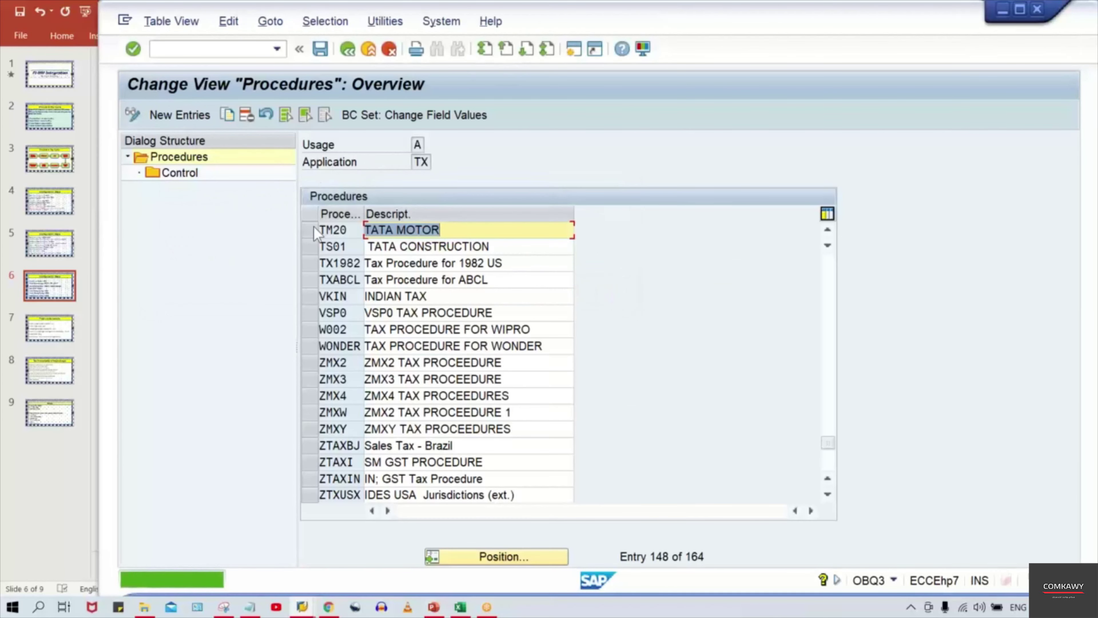
{"action": "left_click", "coordinate": [314, 228]}
Display TM20's control steps and inspect the Output Tax and Input Tax condition types
{"action": "double_click", "coordinate": [179, 173]}
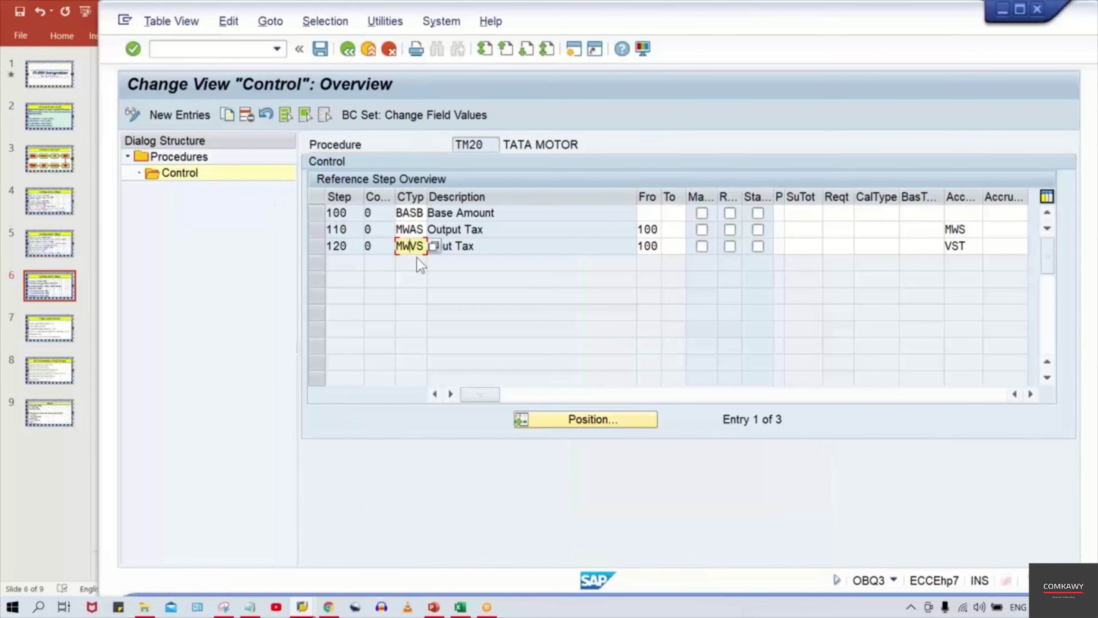
{"action": "left_click", "coordinate": [408, 227]}
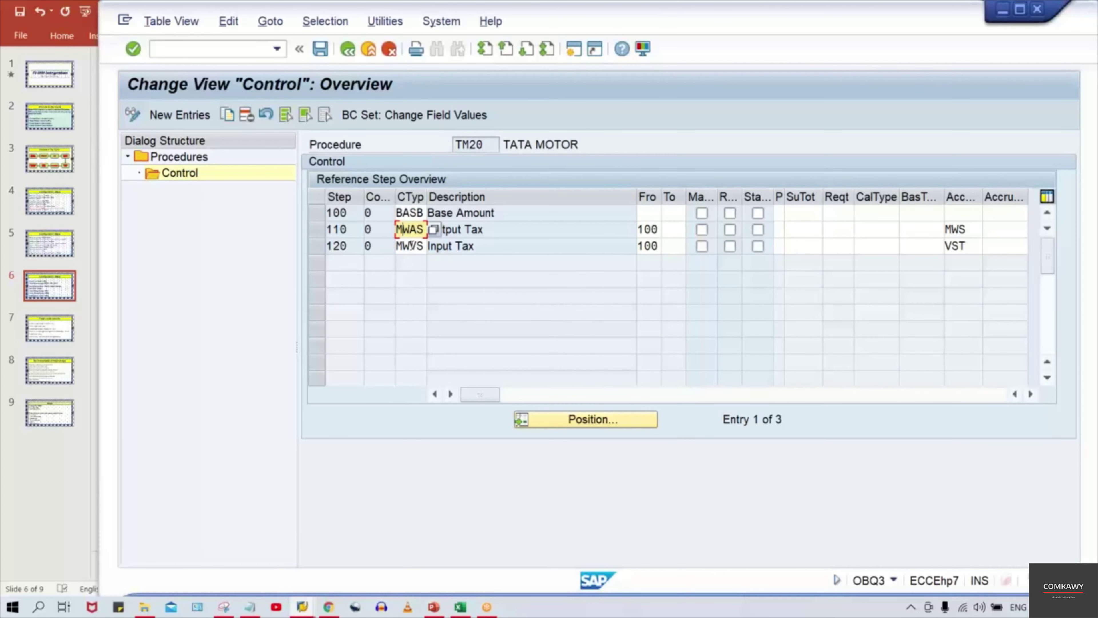
{"action": "left_click", "coordinate": [409, 243]}
{"action": "left_click", "coordinate": [410, 228]}
Check account keys MWS and VST, then return to the standard purchase order window
{"action": "left_click", "coordinate": [968, 230]}
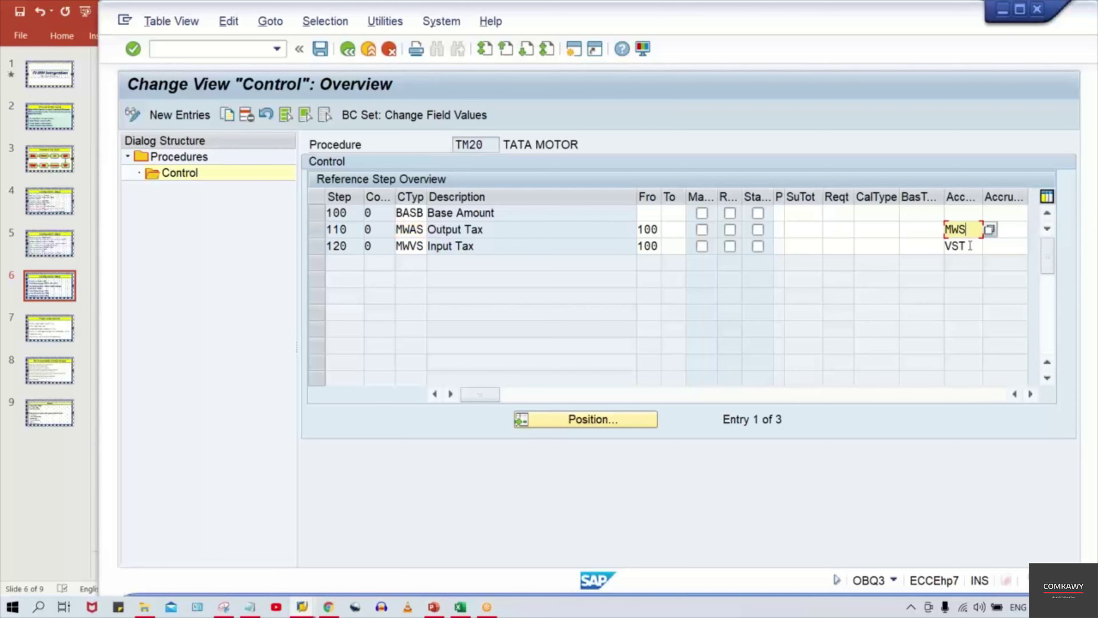
{"action": "left_click", "coordinate": [975, 246]}
{"action": "left_click", "coordinate": [974, 231]}
{"action": "left_click", "coordinate": [975, 245]}
{"action": "left_click", "coordinate": [975, 229]}
{"action": "mouse_move", "coordinate": [305, 605]}
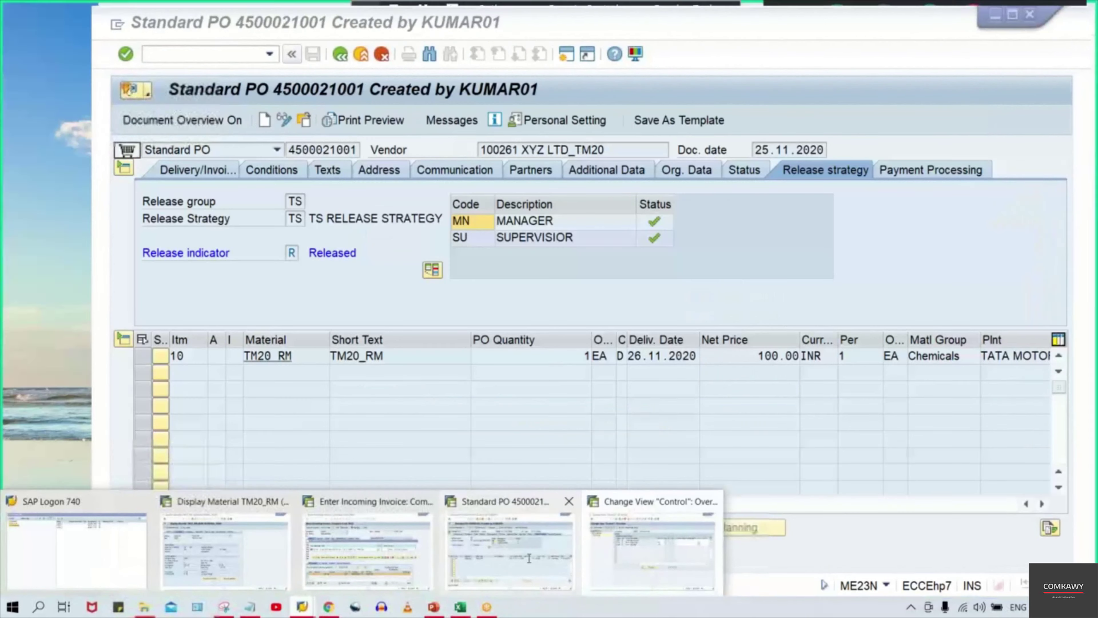
{"action": "left_click", "coordinate": [528, 558]}
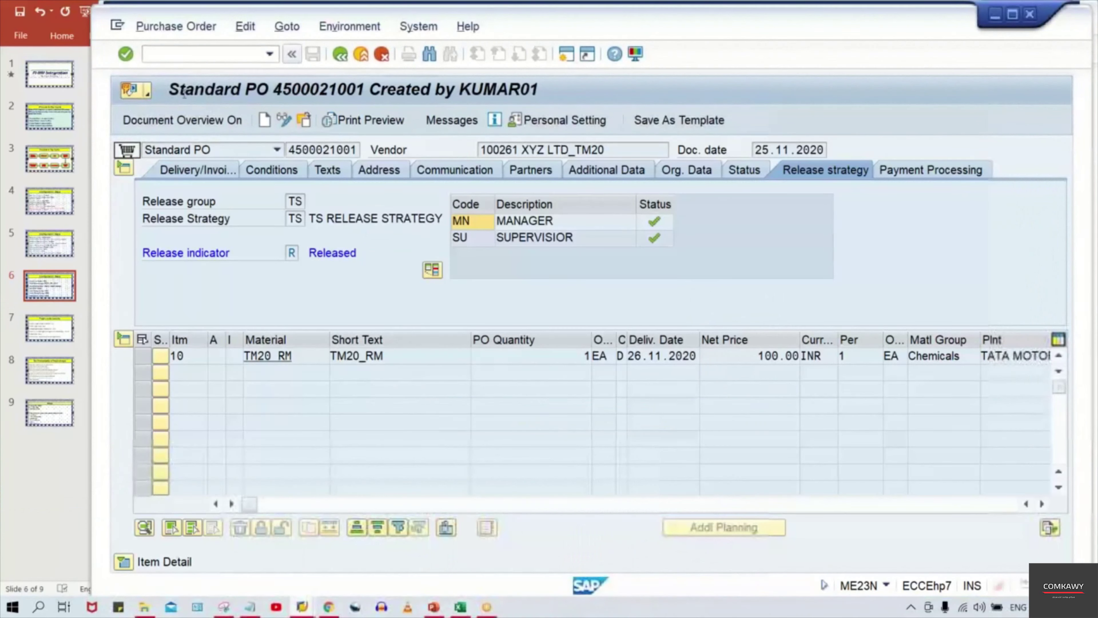
In FS00, expand ASSET ACCOUNTS and start creating G/L account 1050
{"action": "left_click", "coordinate": [185, 59]}
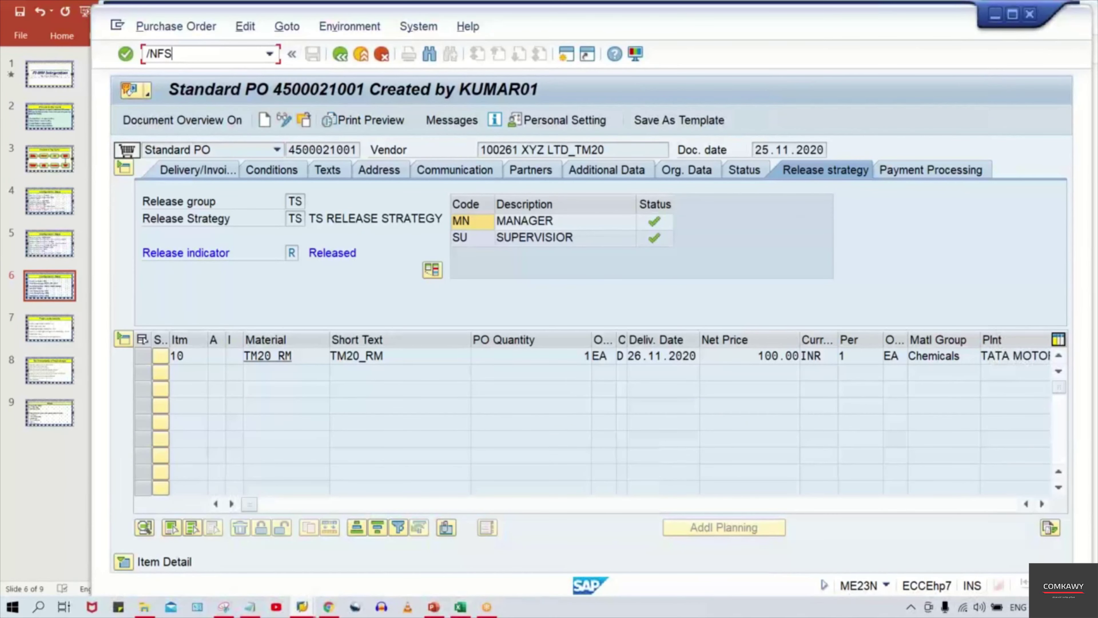
{"action": "type", "text": "/NFS00"}
{"action": "key", "text": "Return"}
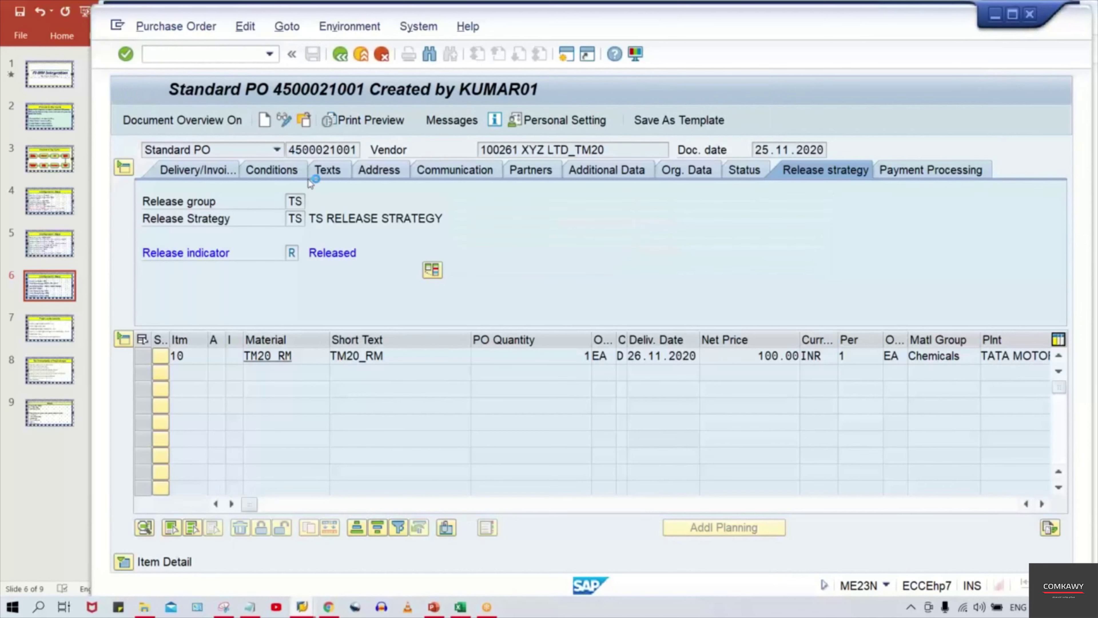
{"action": "left_click", "coordinate": [188, 185]}
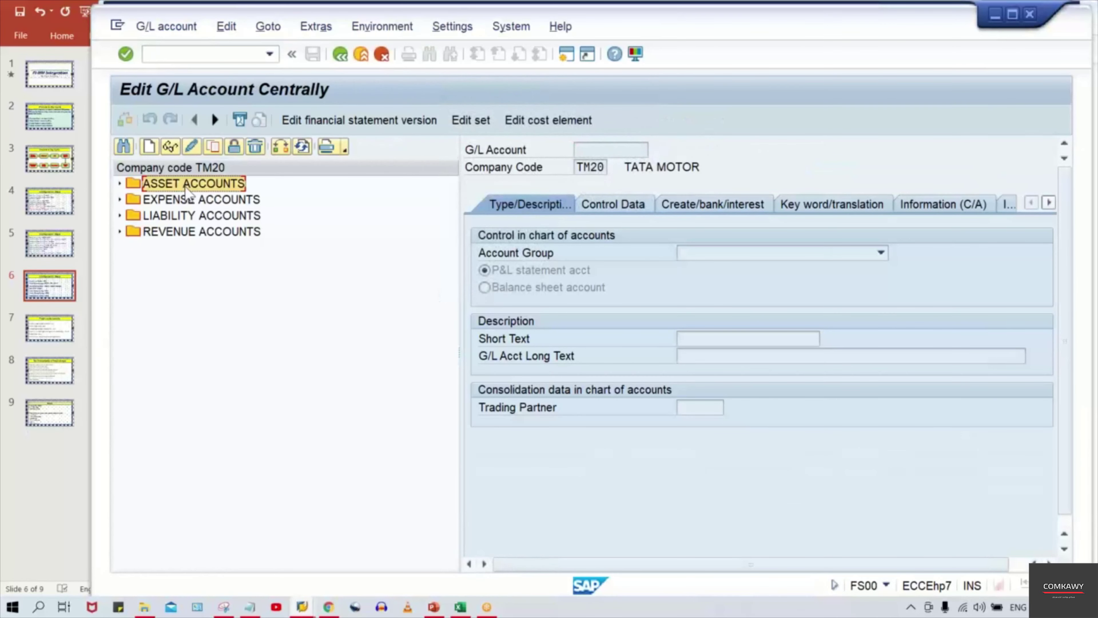
{"action": "double_click", "coordinate": [185, 188]}
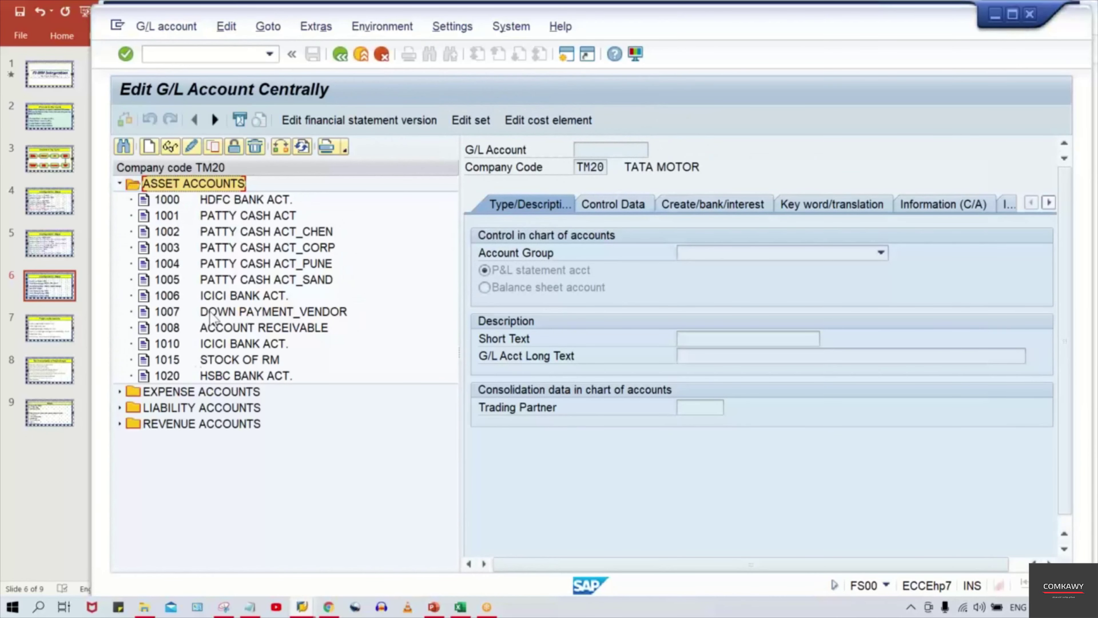
{"action": "left_click", "coordinate": [149, 146]}
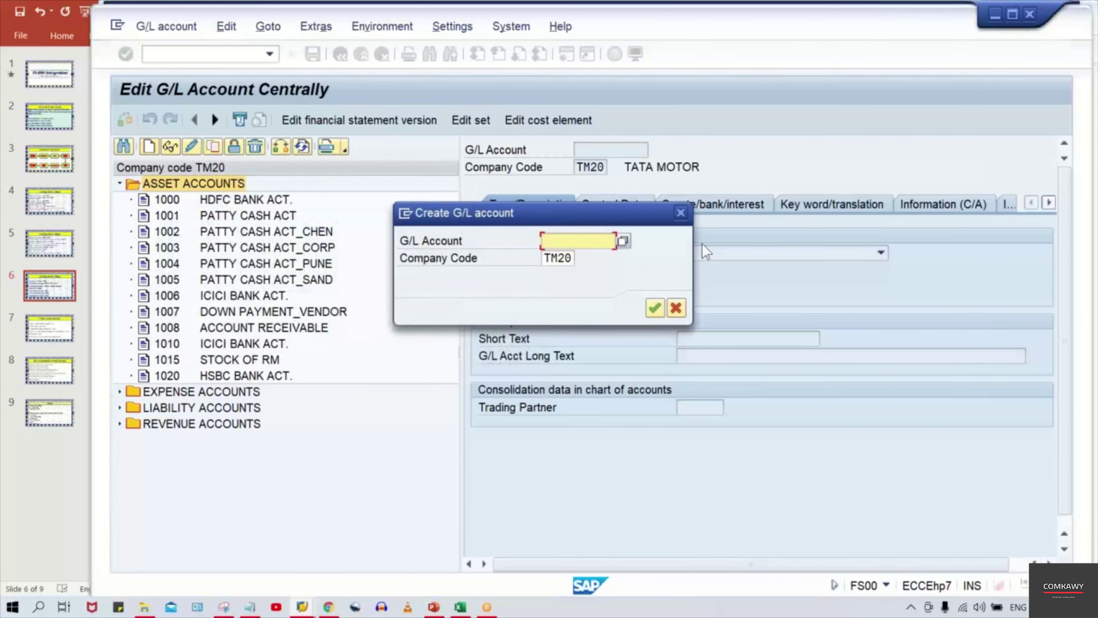
{"action": "type", "text": "1050"}
{"action": "key", "text": "Return"}
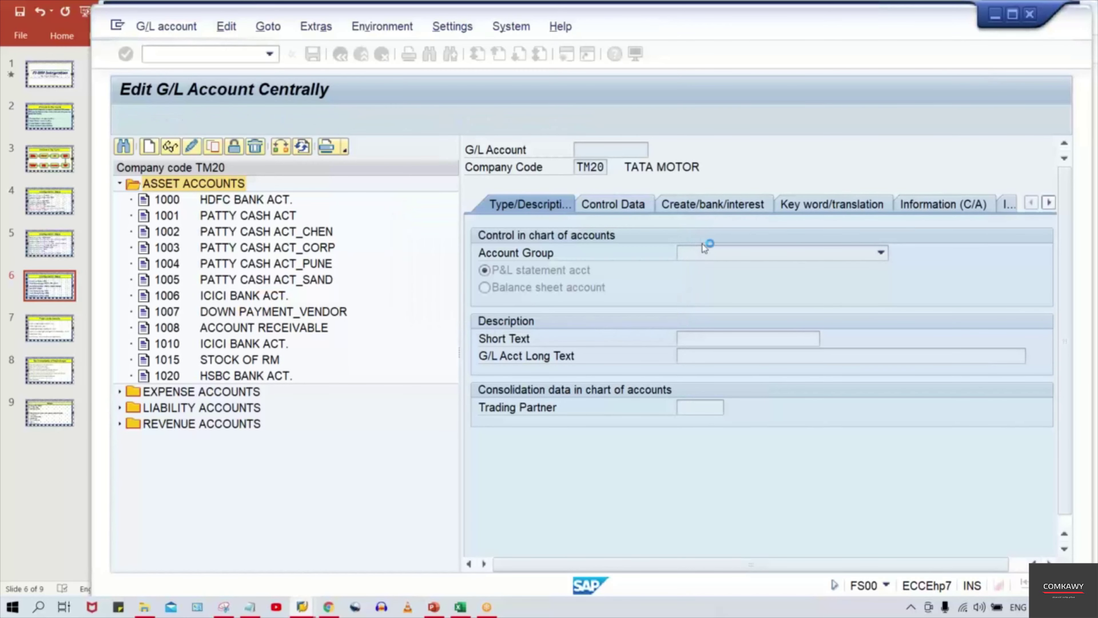
Make 1050 an ASSET ACCOUNTS balance sheet account with texts 'GST INPUT TAX'
{"action": "left_click", "coordinate": [759, 254]}
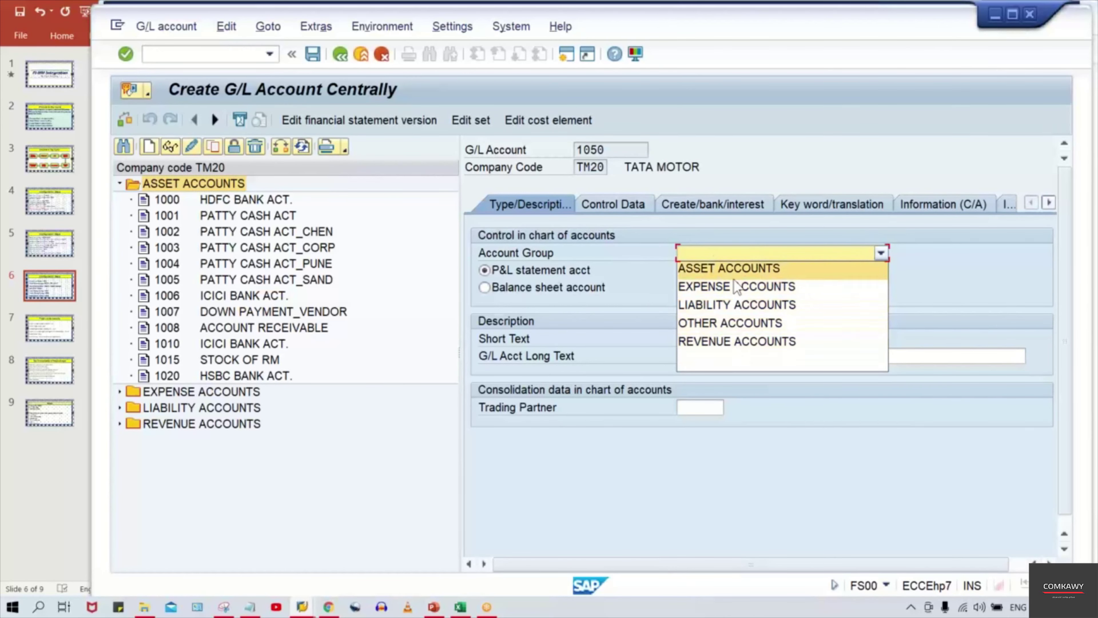
{"action": "left_click", "coordinate": [734, 269]}
{"action": "left_click", "coordinate": [536, 289]}
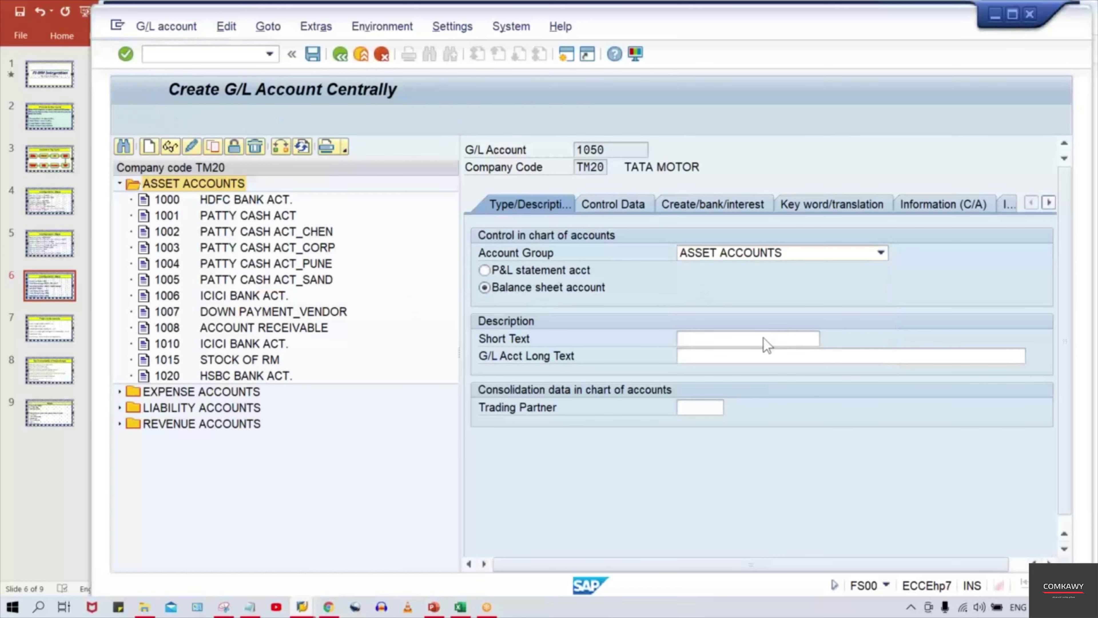
{"action": "left_click", "coordinate": [752, 339]}
{"action": "type", "text": "GST "}
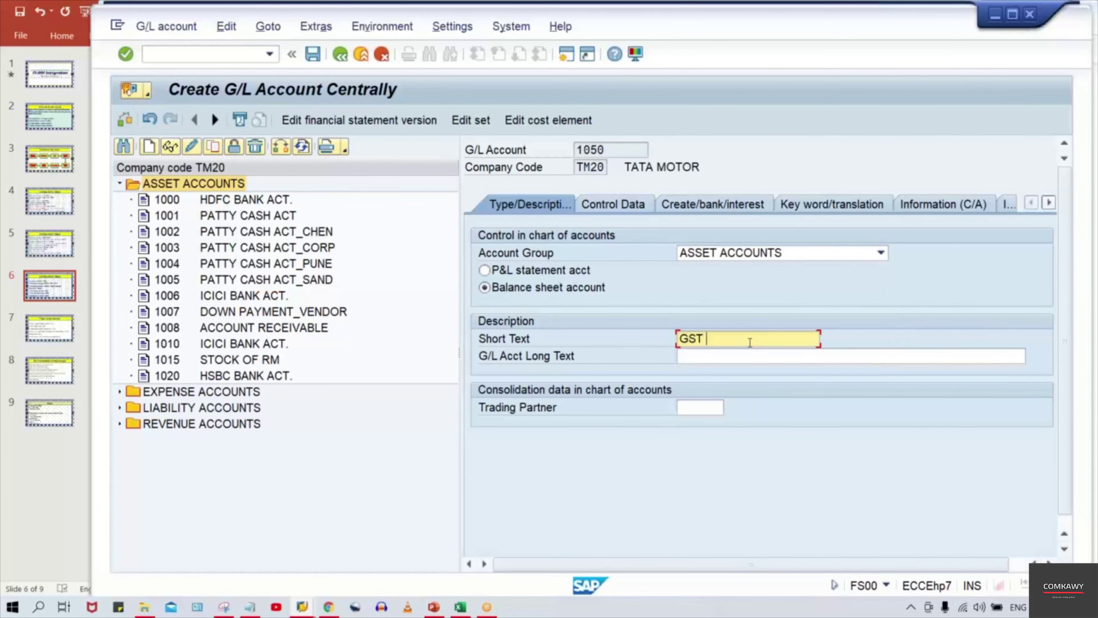
{"action": "type", "text": "INPUT TAX"}
{"action": "key", "text": "Tab"}
{"action": "type", "text": "GST INPUT TAX"}
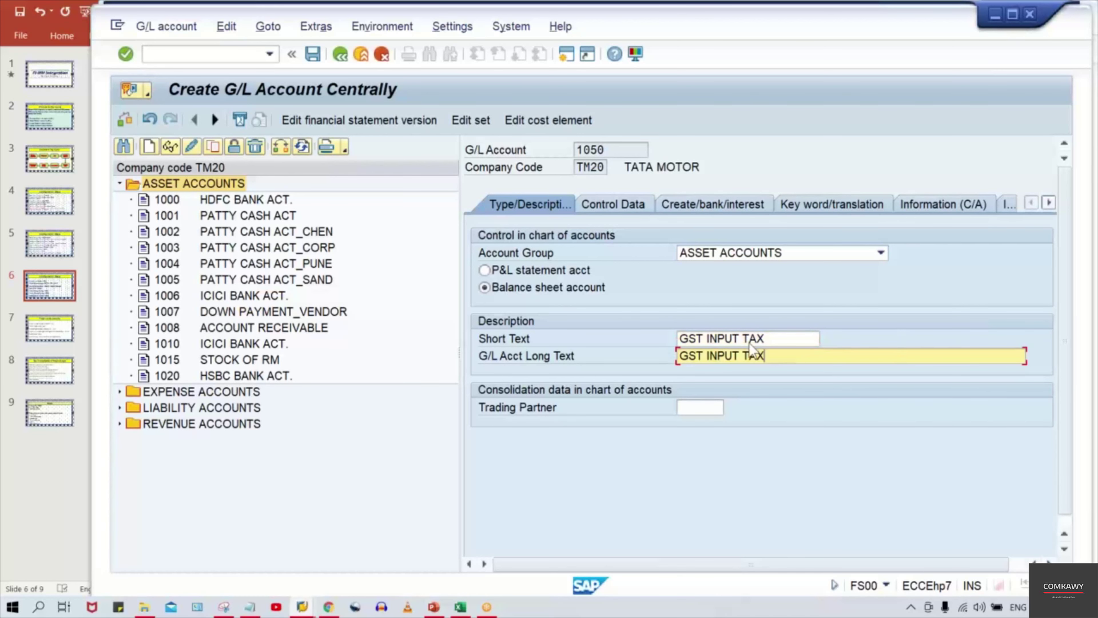
Set local-currency balances, line item display, sort key 001 and field status group G001, then save
{"action": "left_click", "coordinate": [640, 199]}
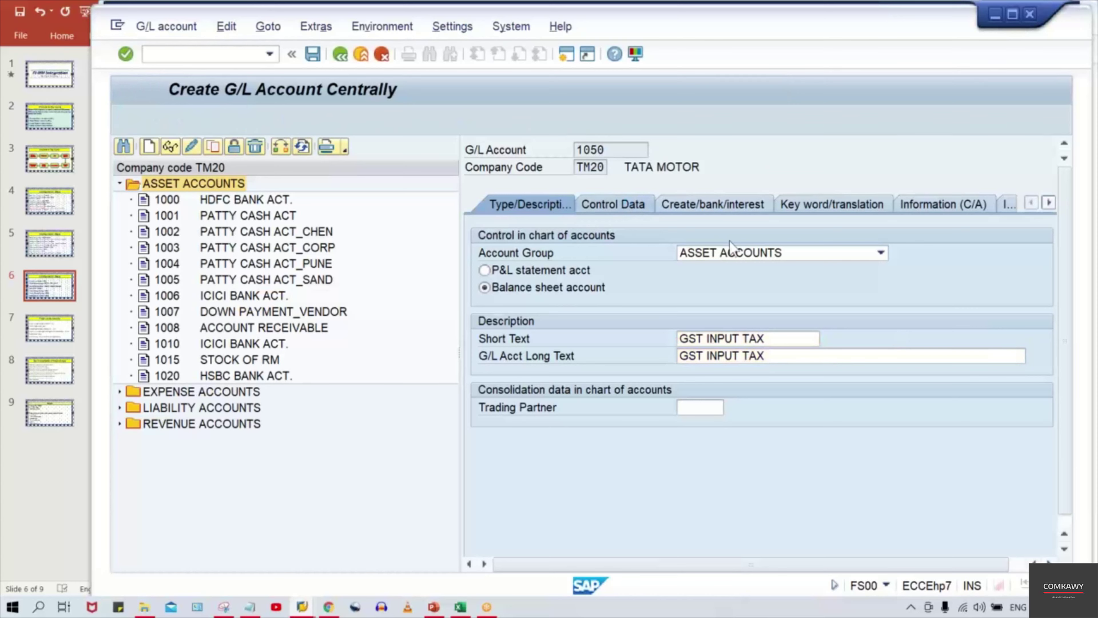
{"action": "left_click", "coordinate": [557, 272]}
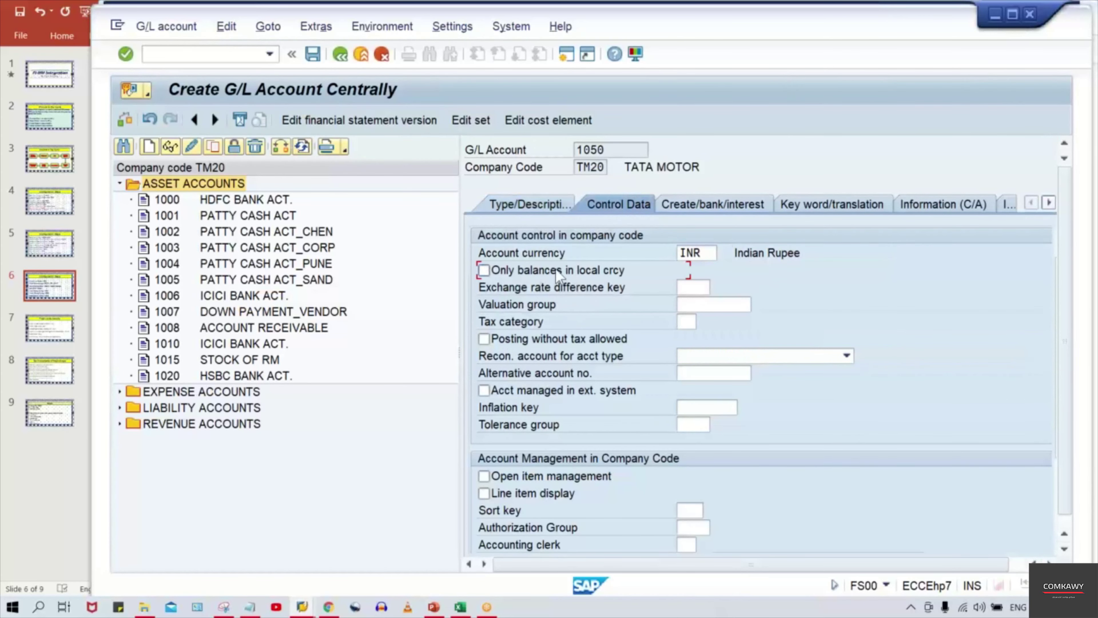
{"action": "left_click", "coordinate": [505, 495]}
{"action": "left_click", "coordinate": [702, 501]}
{"action": "type", "text": "0"}
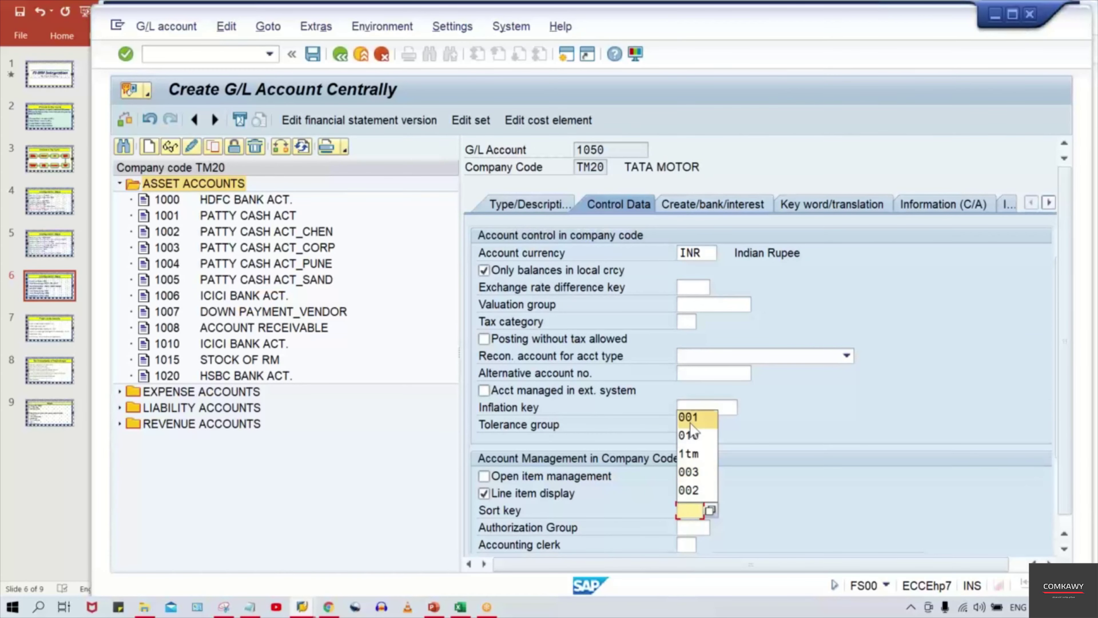
{"action": "left_click", "coordinate": [689, 416]}
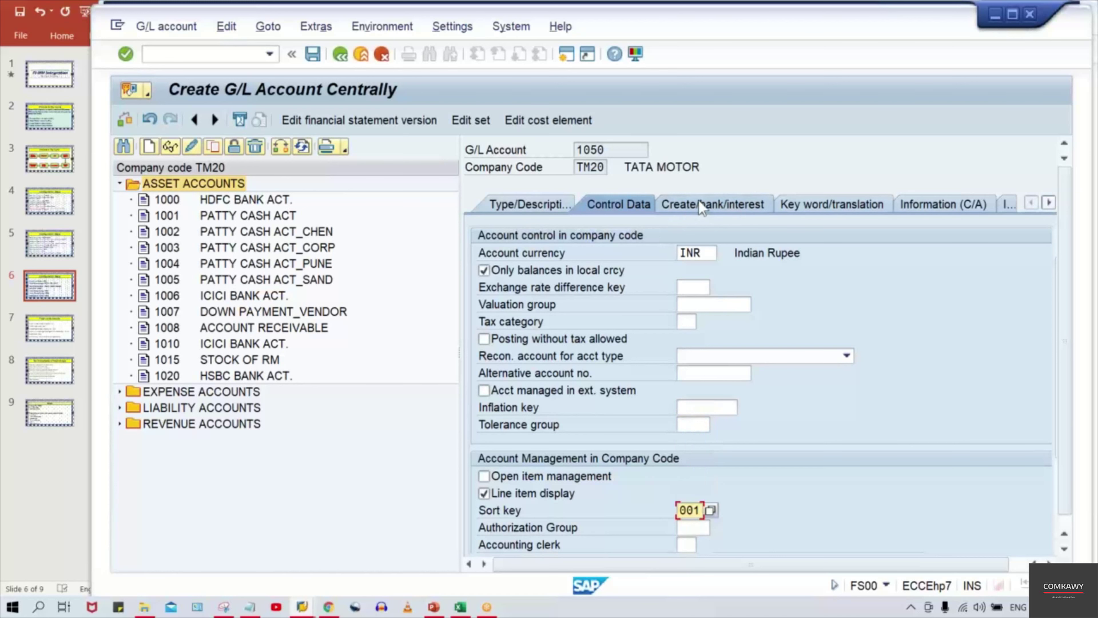
{"action": "left_click", "coordinate": [689, 206]}
{"action": "type", "text": "G"}
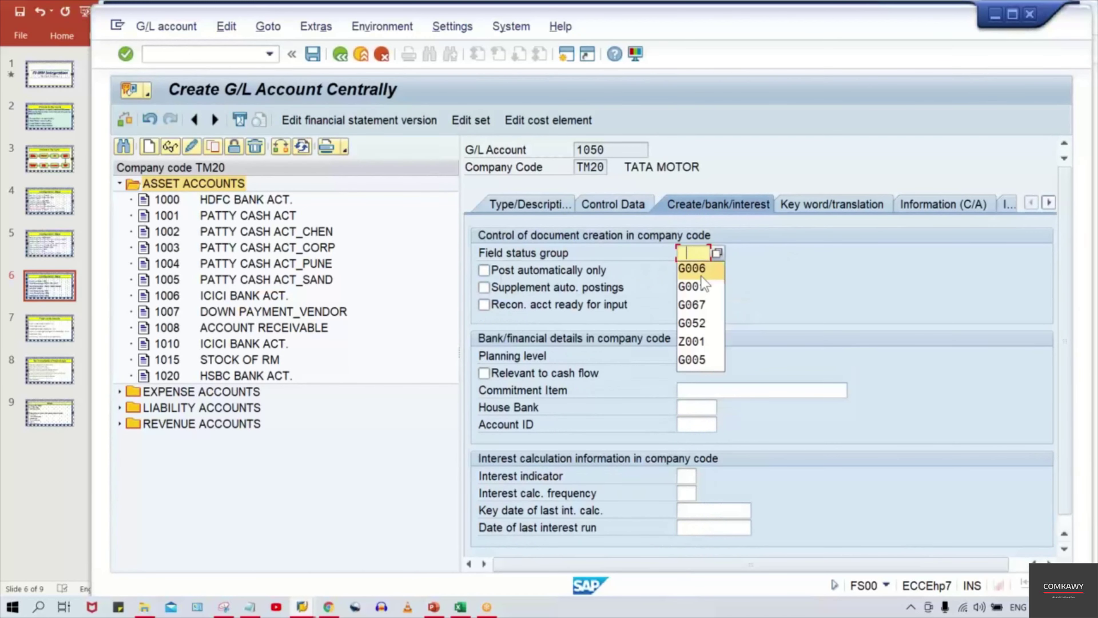
{"action": "left_click", "coordinate": [699, 283]}
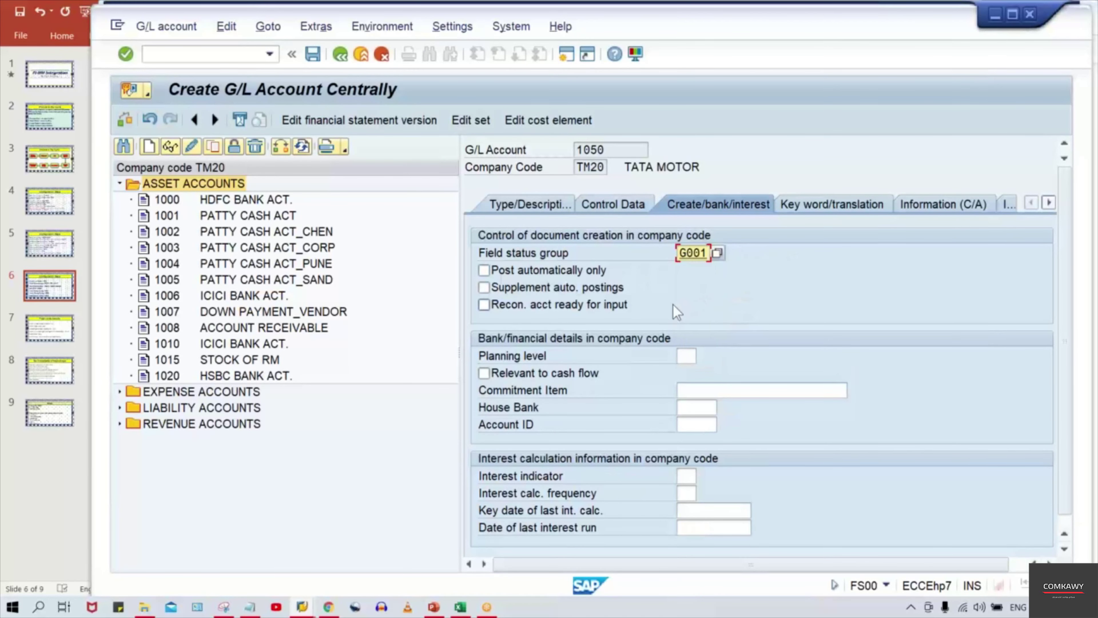
{"action": "key", "text": "ctrl+s"}
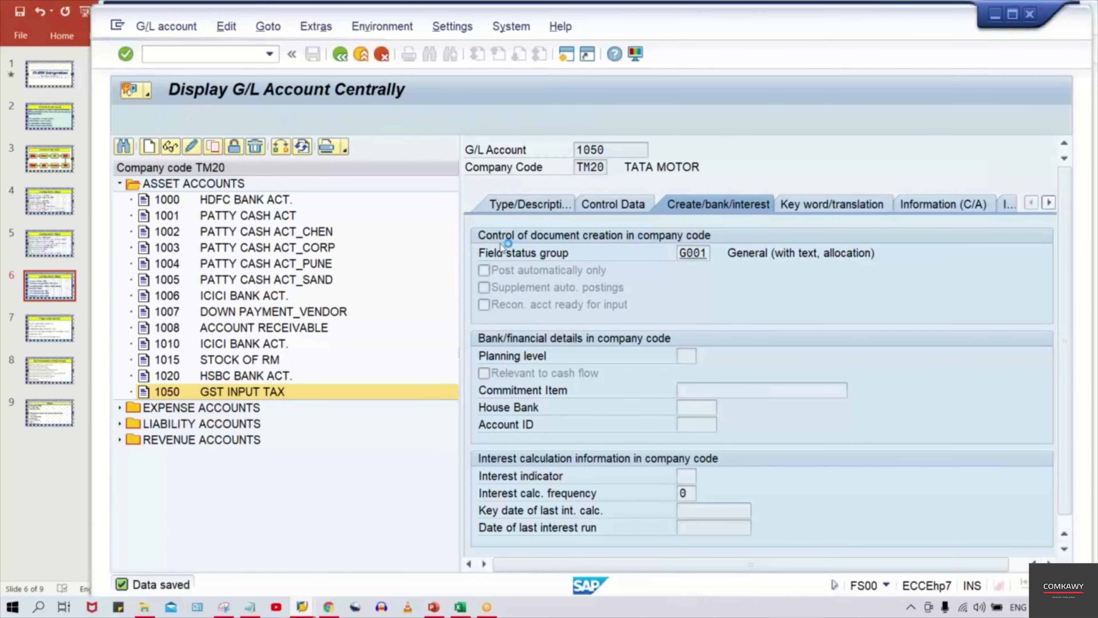
Start new G/L account 2050 as a copy of account 1050
{"action": "left_click", "coordinate": [213, 146]}
{"action": "double_click", "coordinate": [328, 282]}
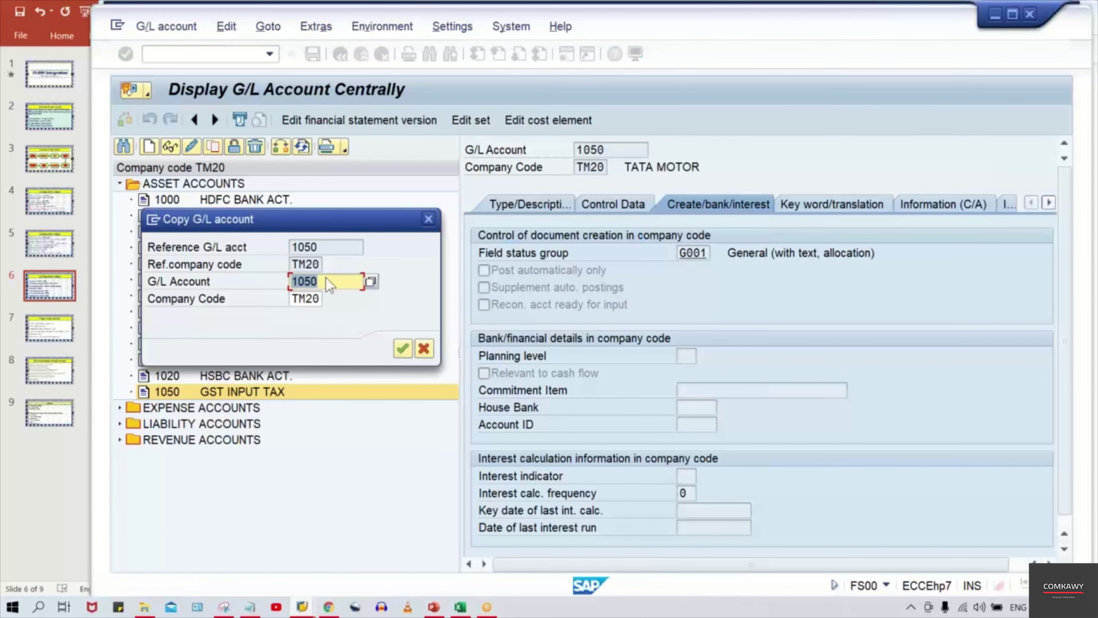
{"action": "left_click", "coordinate": [295, 282]}
{"action": "key", "text": "shift+Right"}
{"action": "type", "text": "2"}
{"action": "key", "text": "Return"}
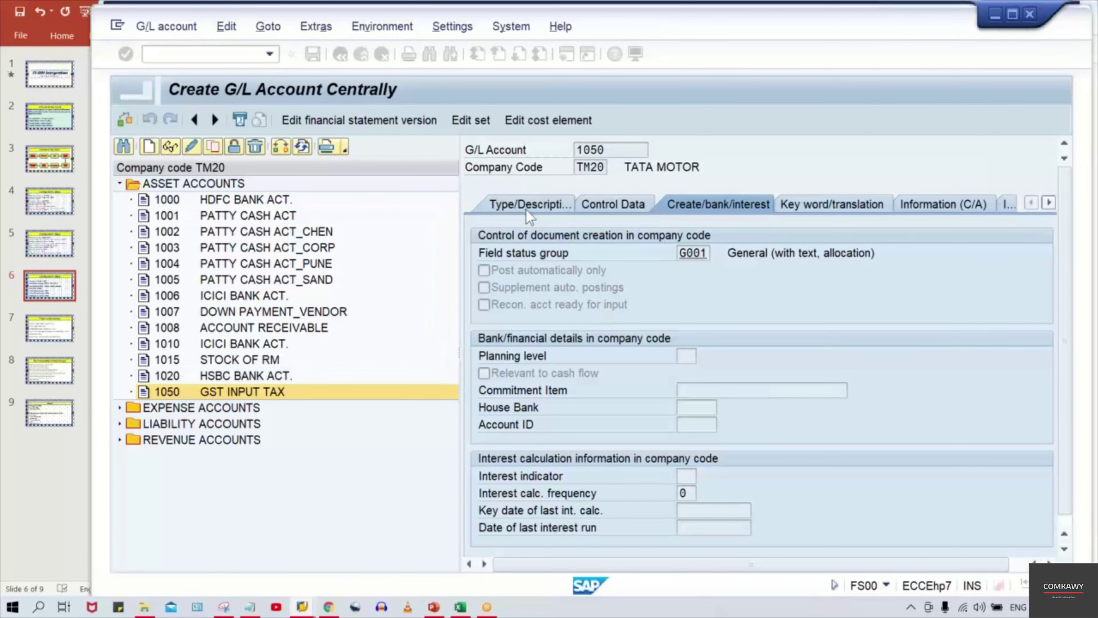
Change the short and long texts to 'GST OUTPUT TAX'
{"action": "left_click", "coordinate": [543, 208]}
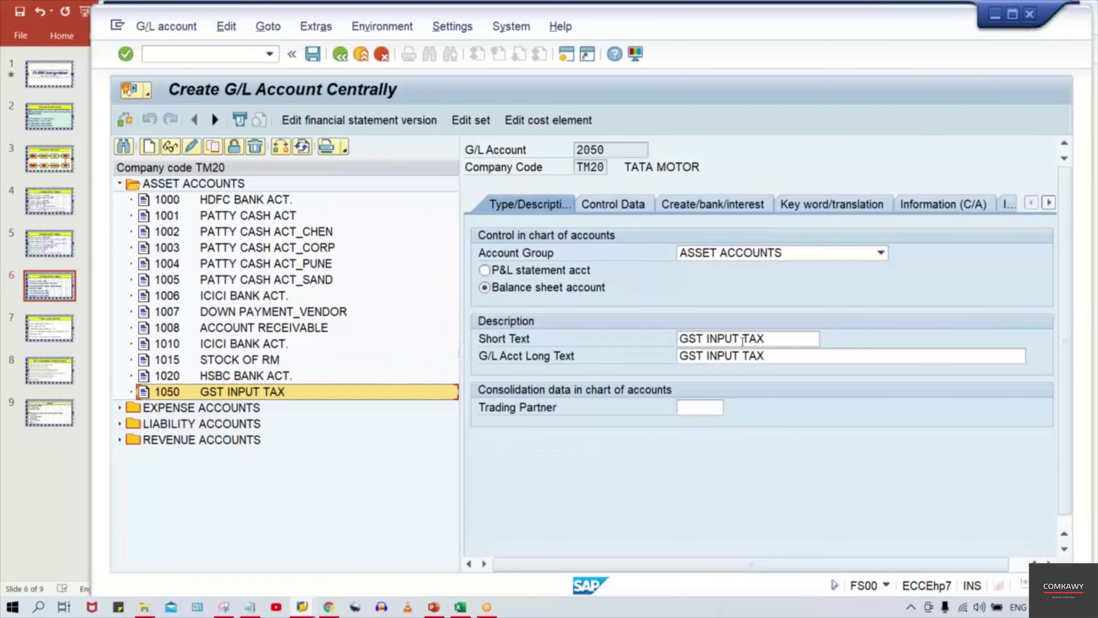
{"action": "left_click_drag", "start_coordinate": [739, 338], "coordinate": [702, 337]}
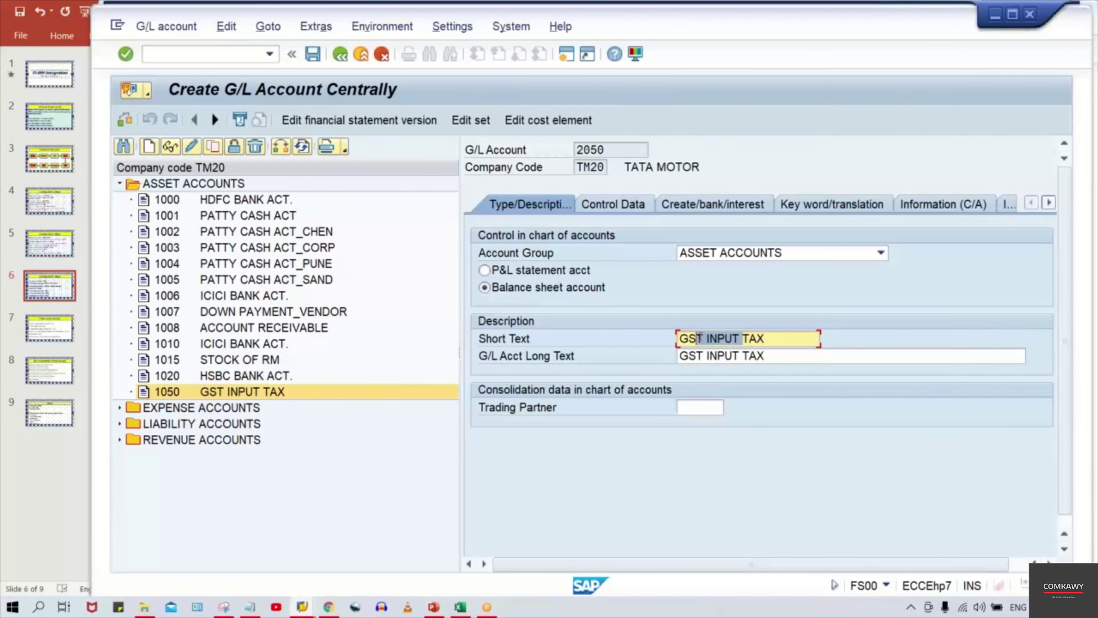
{"action": "key", "text": "BackSpace"}
{"action": "key", "text": "BackSpace"}
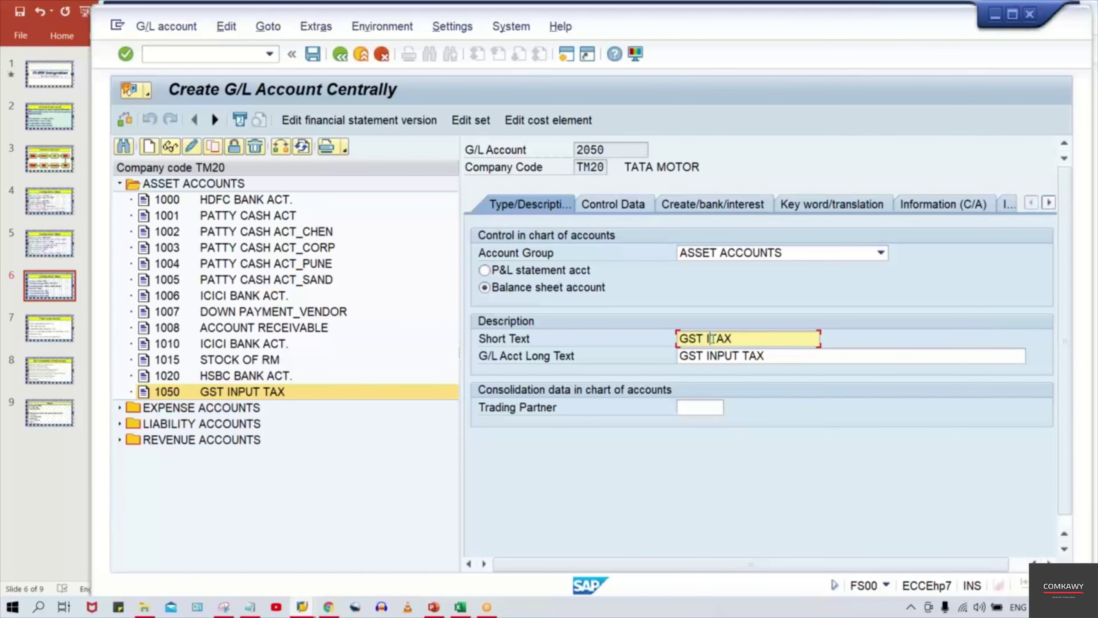
{"action": "type", "text": "OUTPUT"}
{"action": "key", "text": "ctrl+a"}
{"action": "key", "text": "ctrl+c"}
{"action": "key", "text": "Tab"}
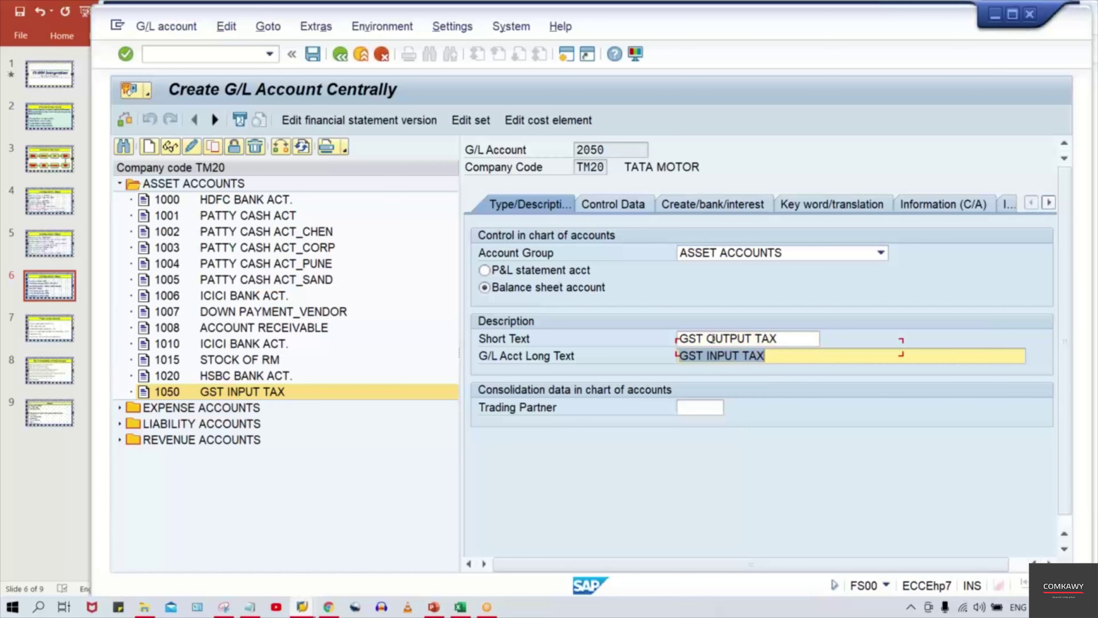
{"action": "key", "text": "Delete"}
{"action": "key", "text": "ctrl+v"}
Set the account group to LIABILITY ACCOUNTS, save account 2050, and open OB40
{"action": "left_click", "coordinate": [880, 252]}
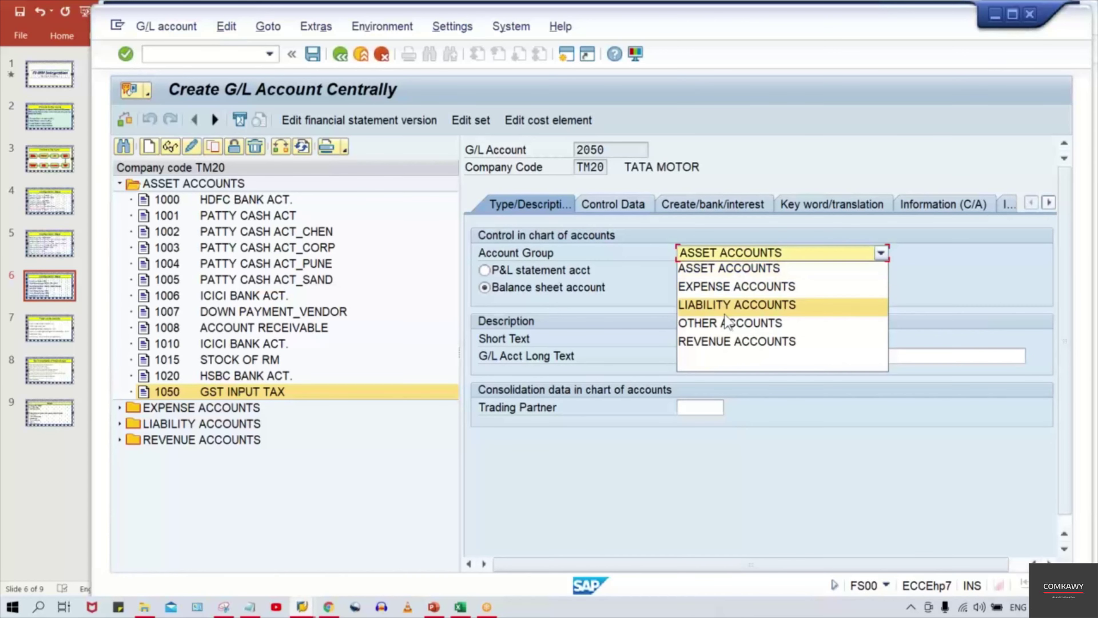
{"action": "left_click", "coordinate": [756, 307]}
{"action": "key", "text": "ctrl+s"}
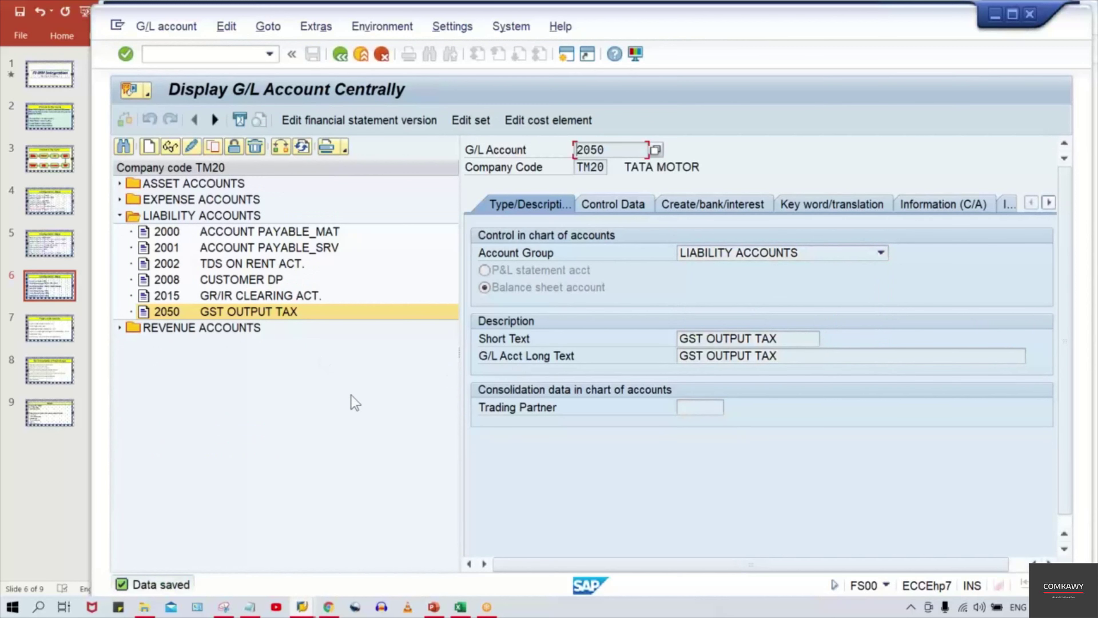
{"action": "left_click", "coordinate": [183, 55]}
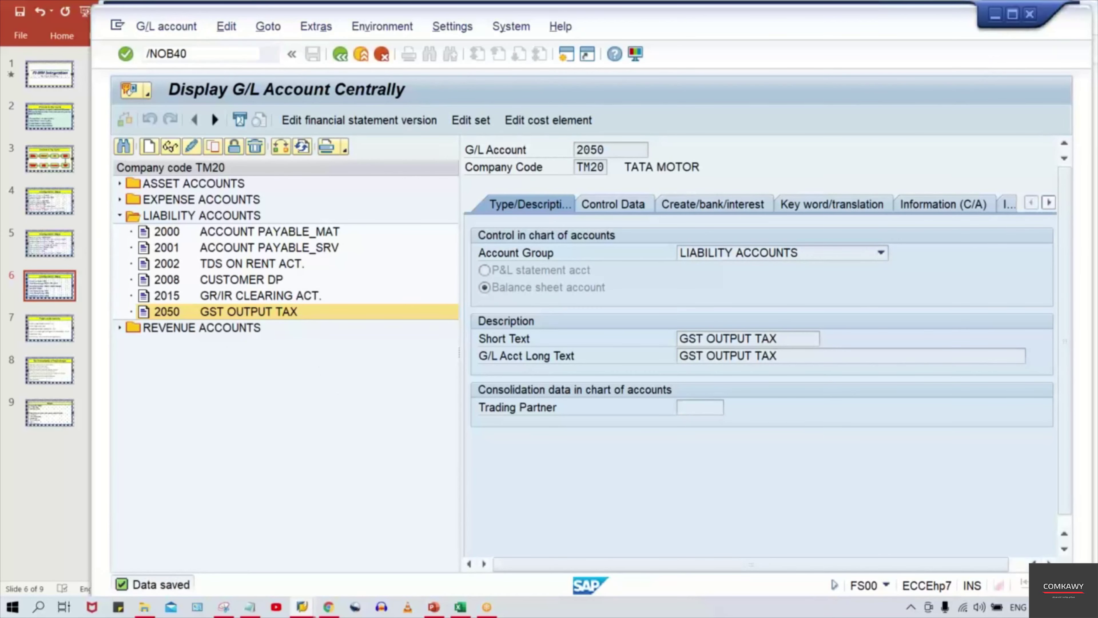
{"action": "key", "text": "Return"}
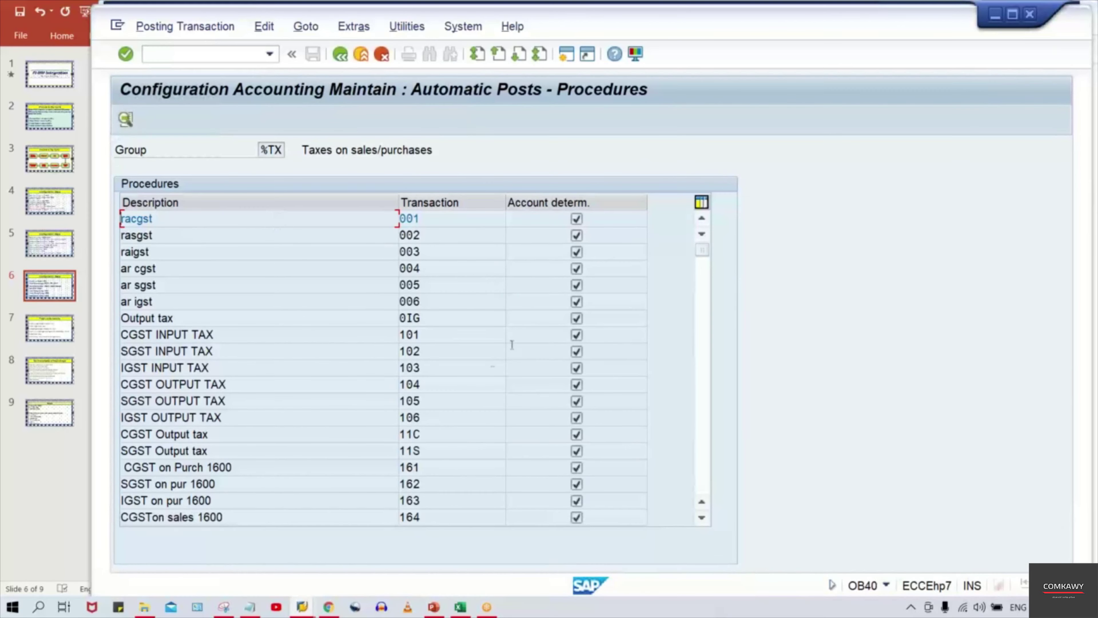
Scroll to the MWS output tax key and open its account determination for chart TM20
{"action": "left_click", "coordinate": [701, 453]}
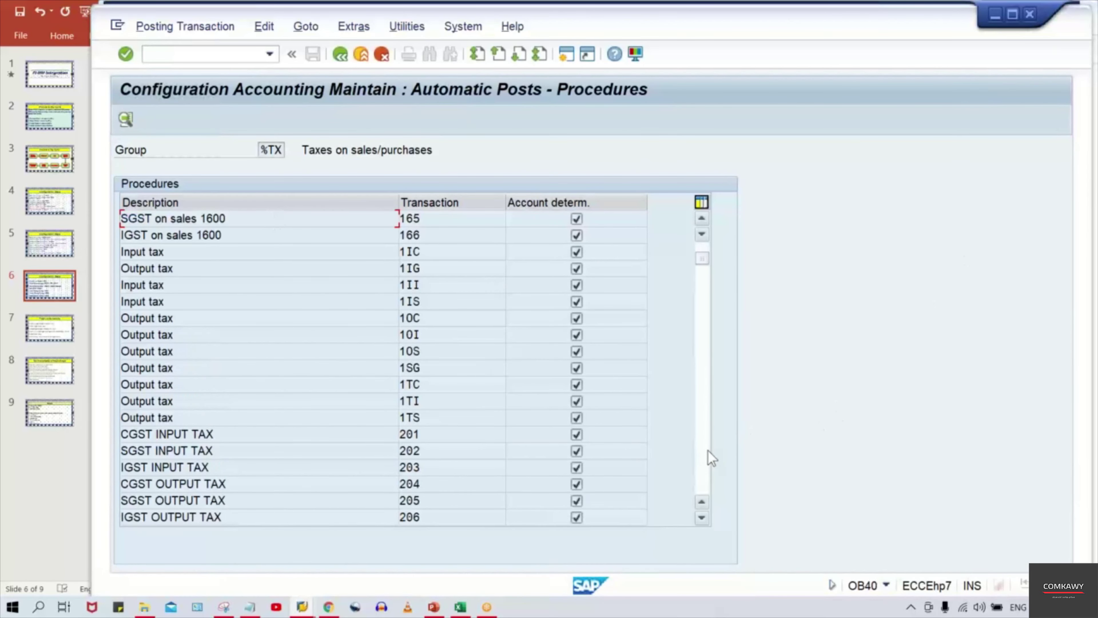
{"action": "left_click", "coordinate": [708, 452]}
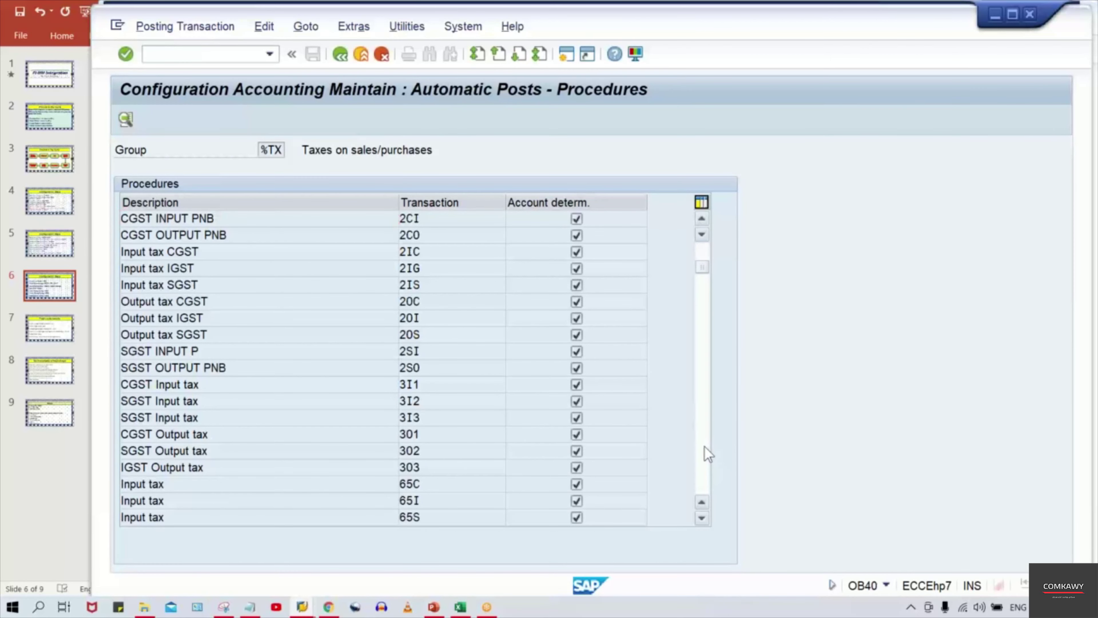
{"action": "left_click", "coordinate": [704, 447]}
{"action": "left_click", "coordinate": [706, 446]}
{"action": "left_click", "coordinate": [707, 446]}
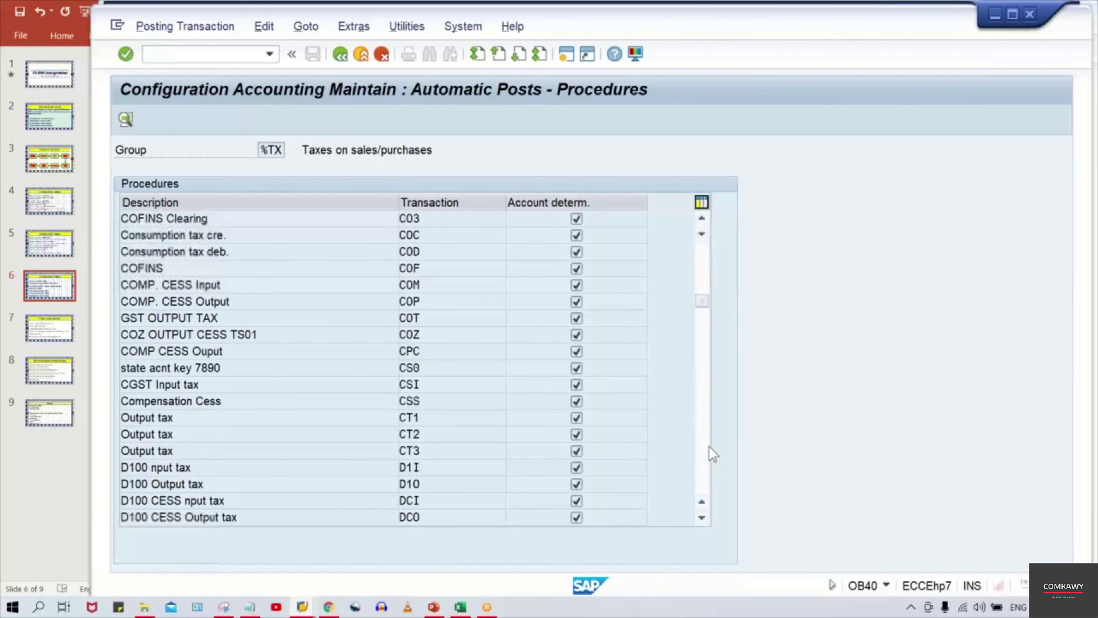
{"action": "left_click", "coordinate": [709, 446]}
{"action": "left_click", "coordinate": [710, 446]}
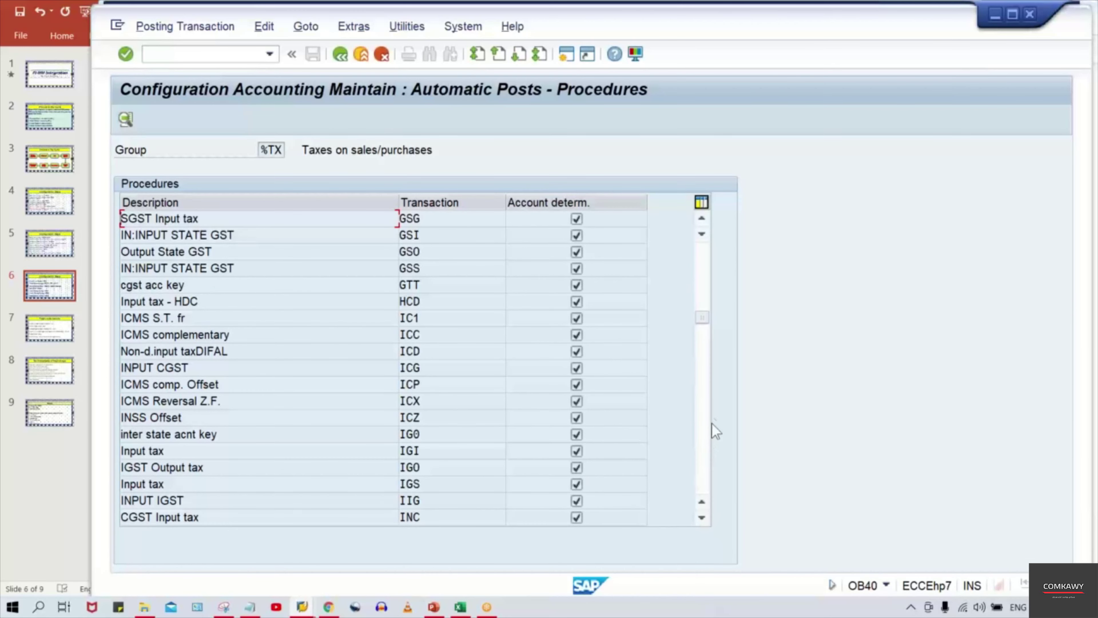
{"action": "left_click", "coordinate": [701, 379]}
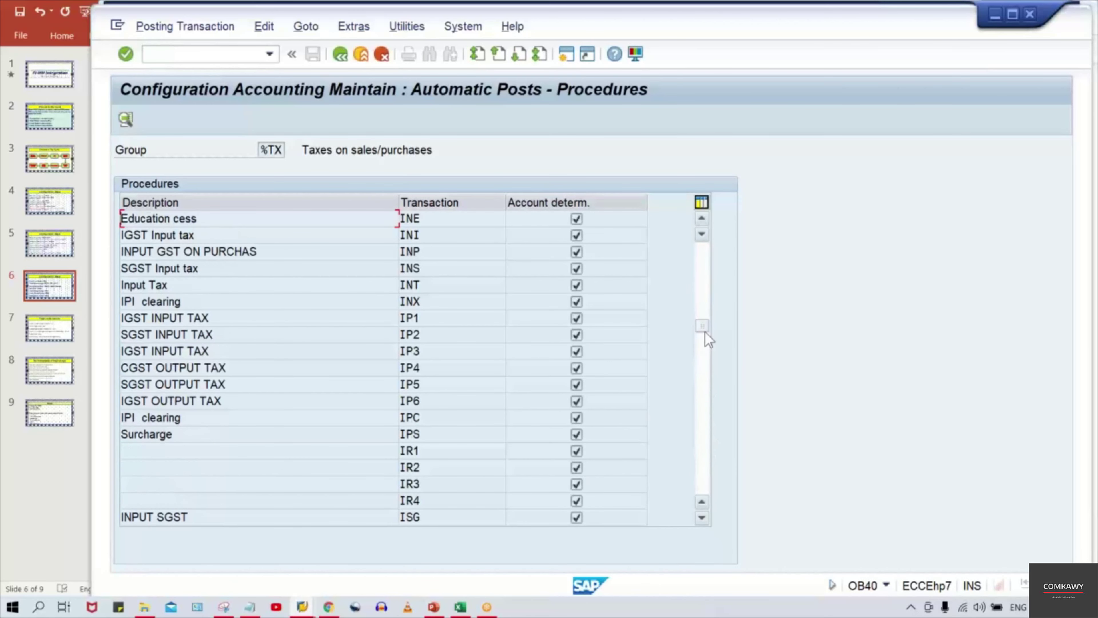
{"action": "left_click", "coordinate": [704, 398]}
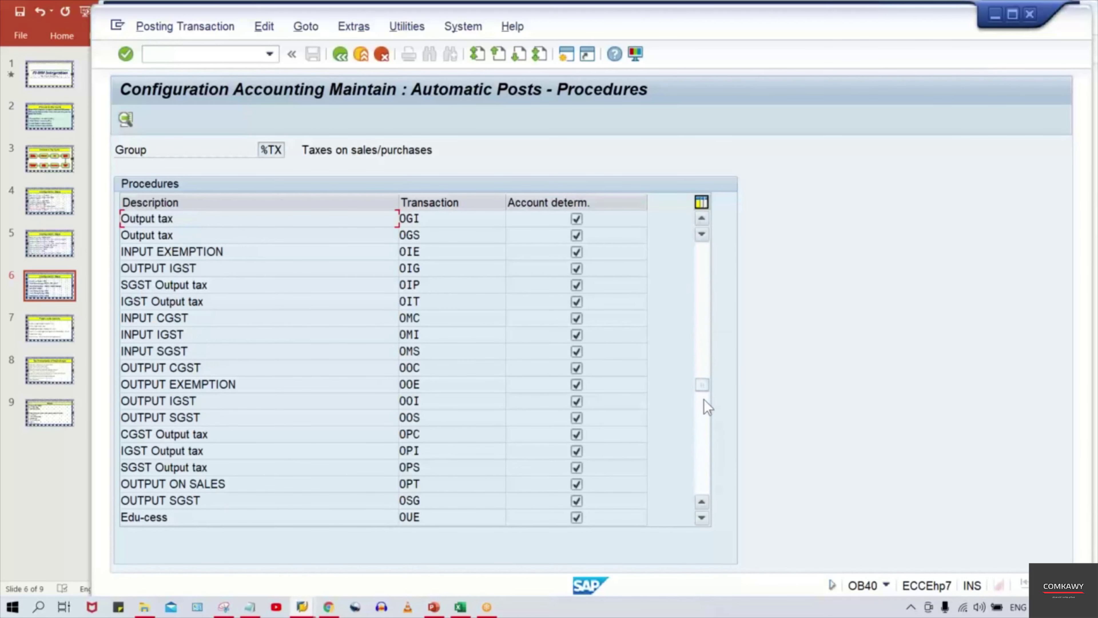
{"action": "left_click", "coordinate": [701, 336]}
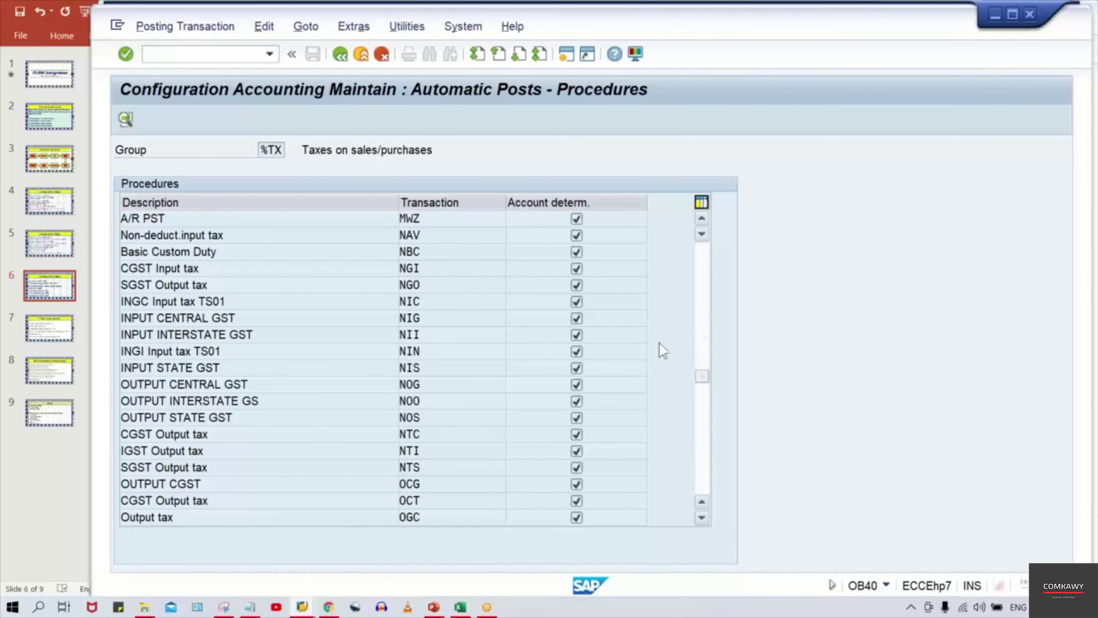
{"action": "scroll", "coordinate": [660, 346], "scroll_direction": "up", "scroll_amount": 1}
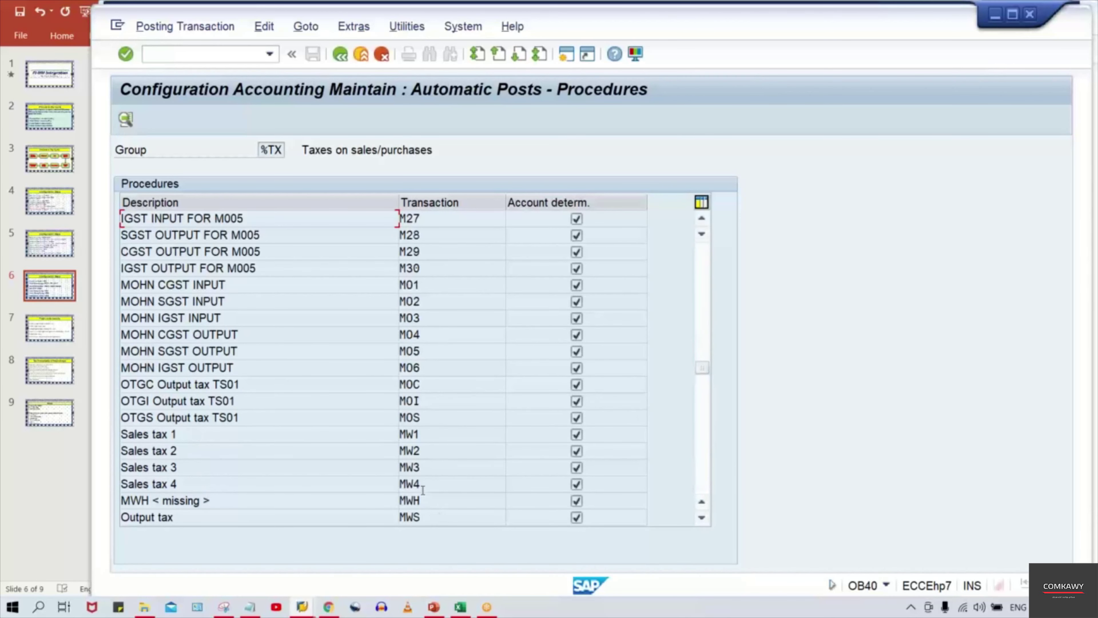
{"action": "double_click", "coordinate": [437, 519]}
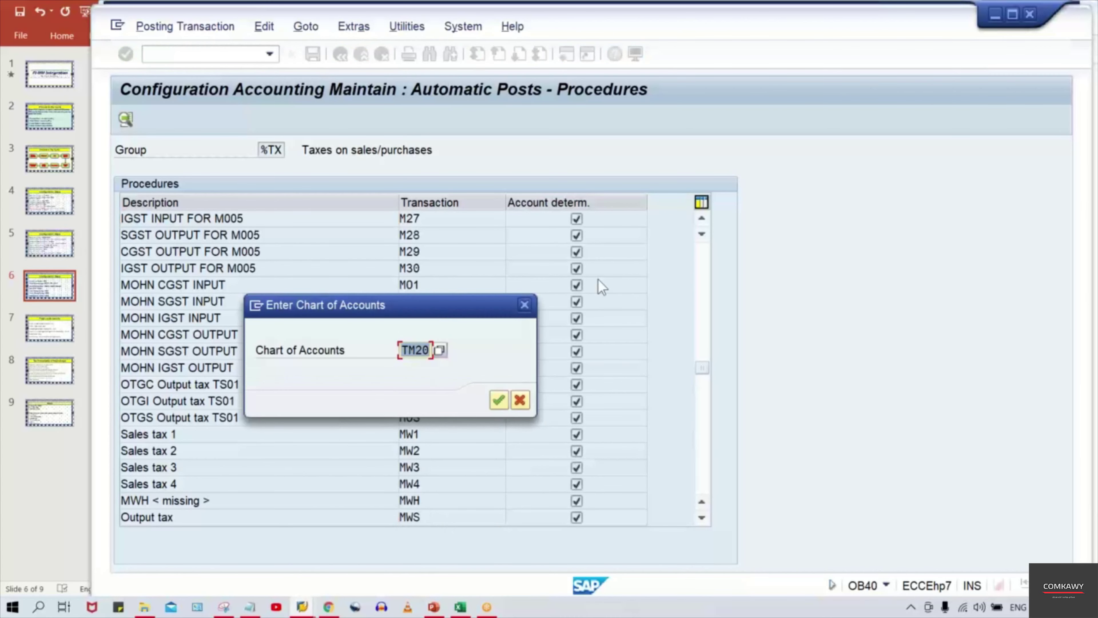
{"action": "key", "text": "Return"}
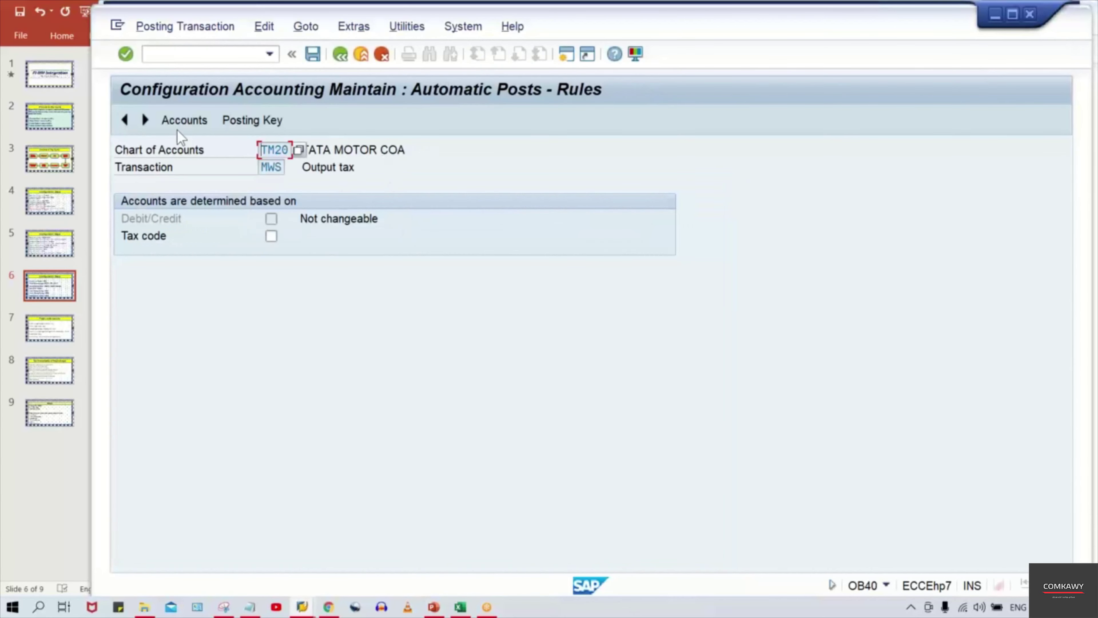
Assign account 2050 to MWS, save it to a customizing request, and go back
{"action": "left_click", "coordinate": [181, 123]}
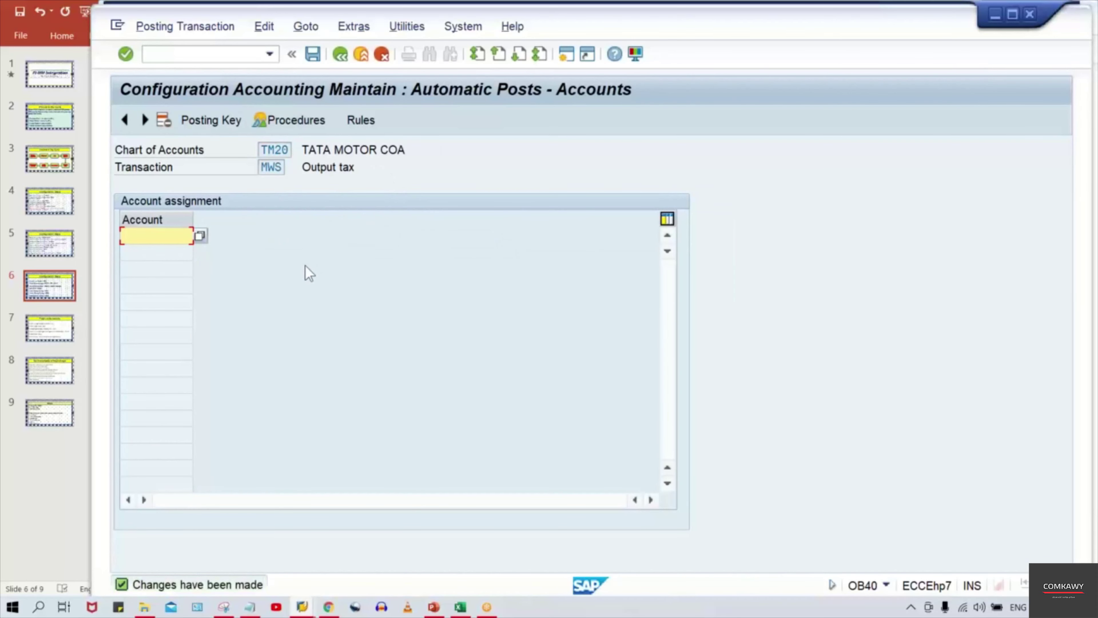
{"action": "type", "text": "2050"}
{"action": "key", "text": "ctrl+s"}
{"action": "key", "text": "Return"}
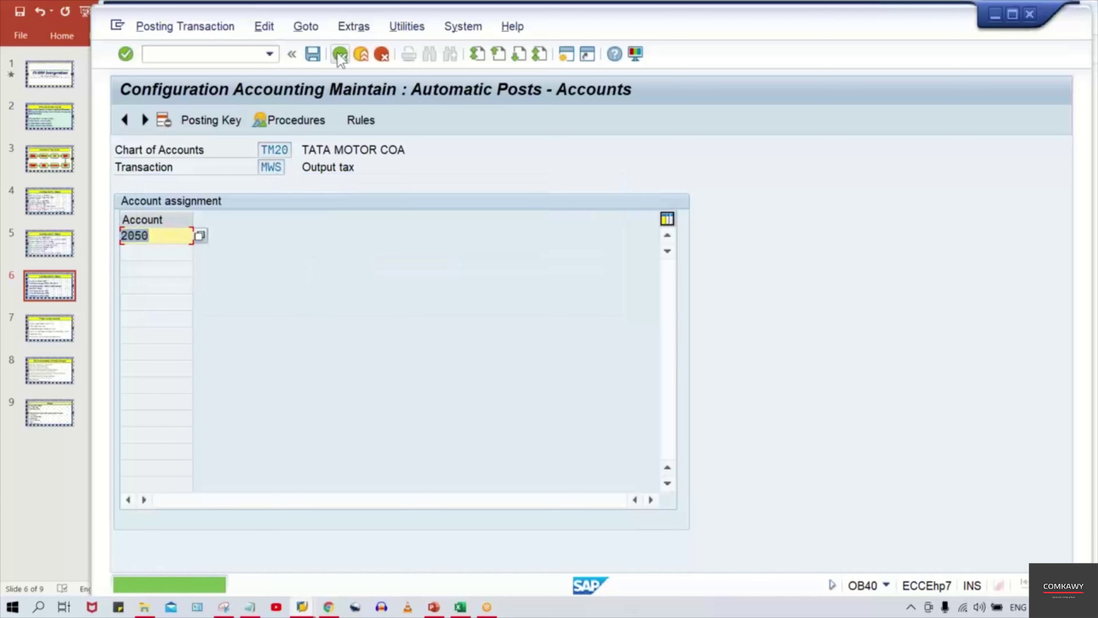
{"action": "left_click", "coordinate": [338, 54]}
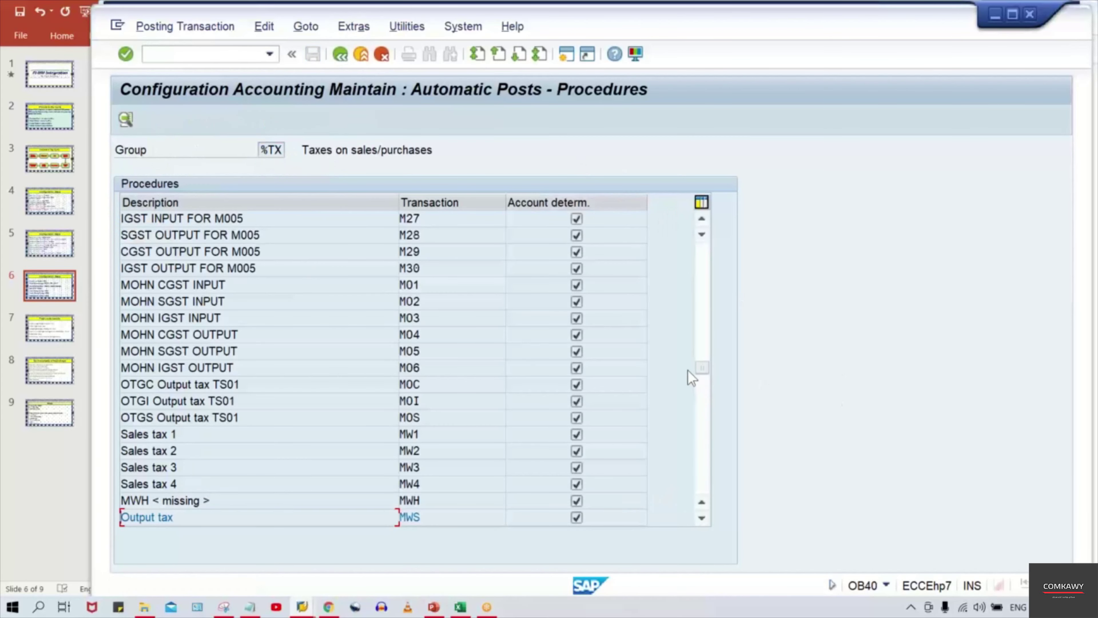
Open the VST input tax key and assign account 1050, saving to the customizing request
{"action": "left_click_drag", "start_coordinate": [703, 373], "coordinate": [710, 456]}
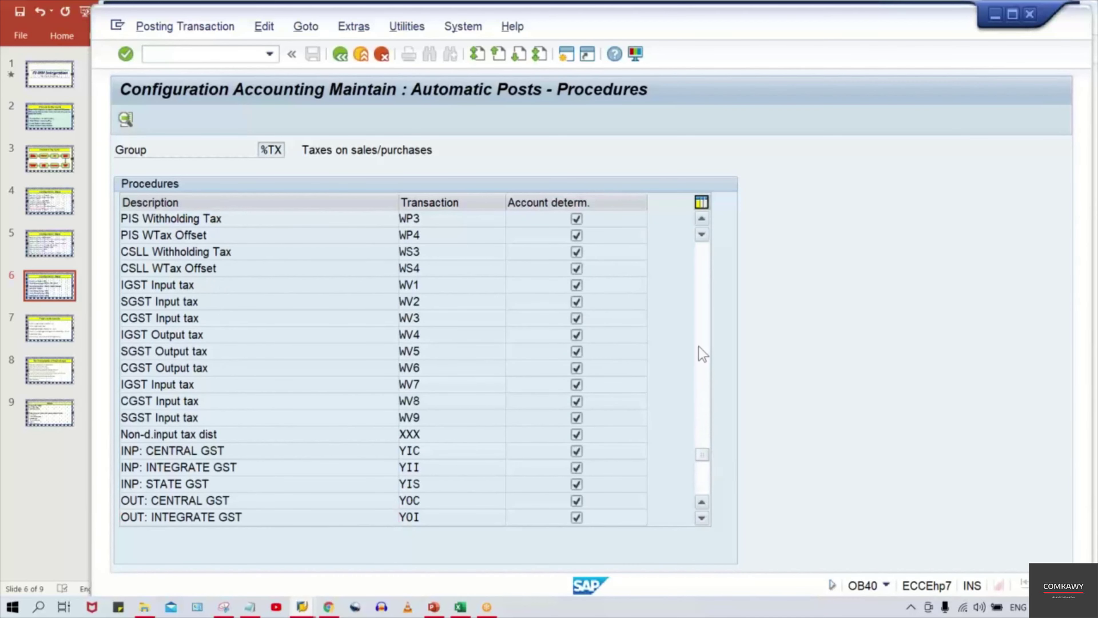
{"action": "scroll", "coordinate": [698, 346], "scroll_direction": "up", "scroll_amount": 10}
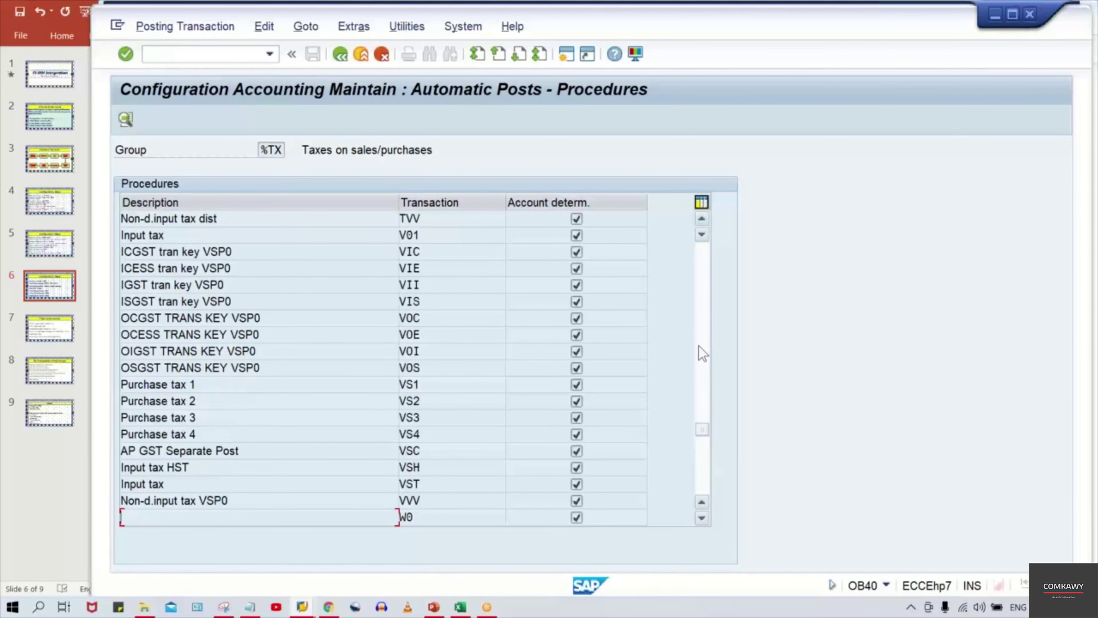
{"action": "scroll", "coordinate": [702, 352], "scroll_direction": "up", "scroll_amount": 5}
{"action": "scroll", "coordinate": [699, 457], "scroll_direction": "down", "scroll_amount": 5}
{"action": "double_click", "coordinate": [445, 484]}
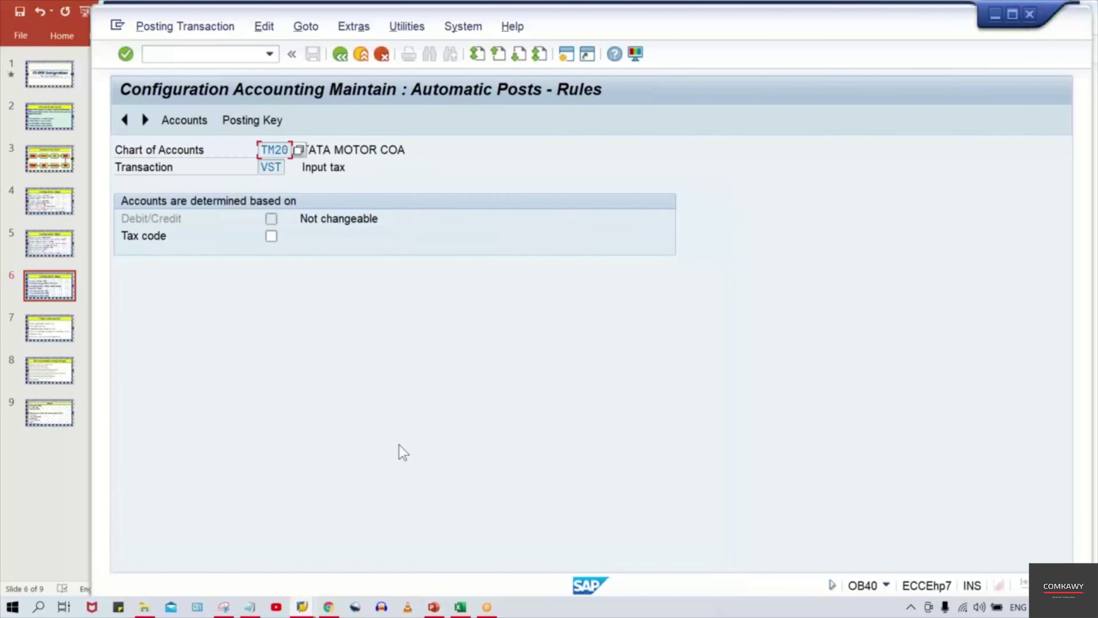
{"action": "key", "text": "ctrl+s"}
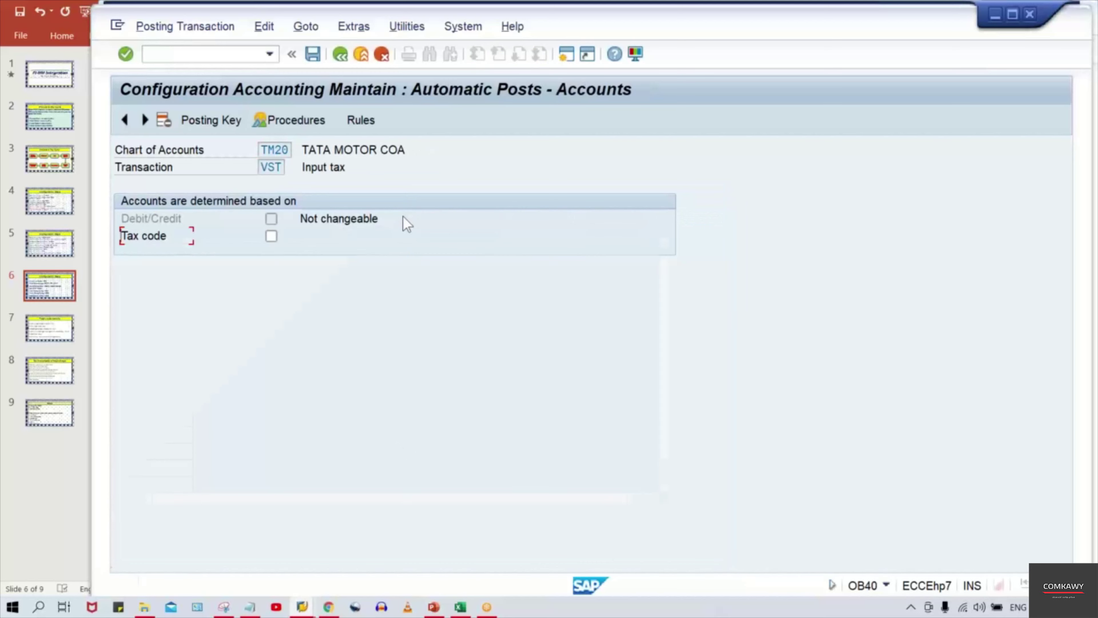
{"action": "type", "text": "1050"}
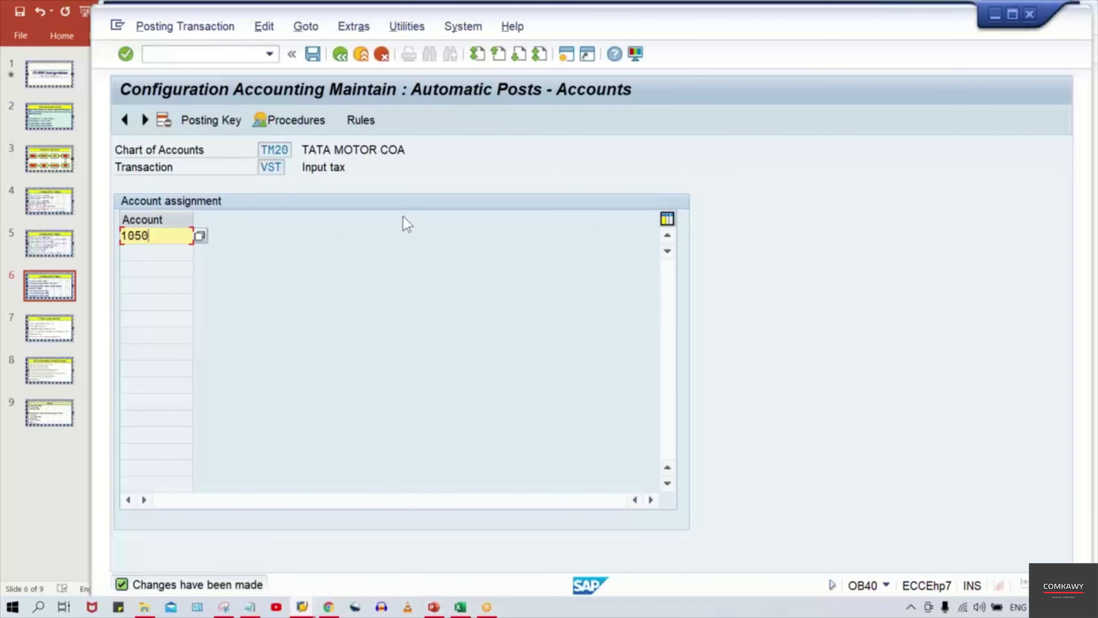
{"action": "key", "text": "ctrl+s"}
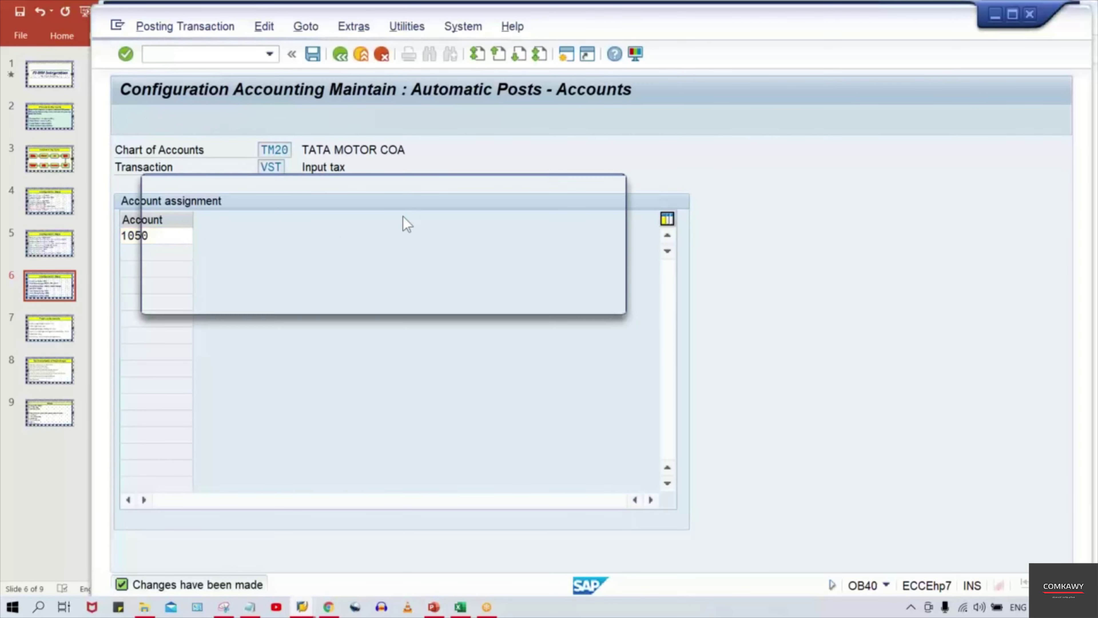
{"action": "key", "text": "Return"}
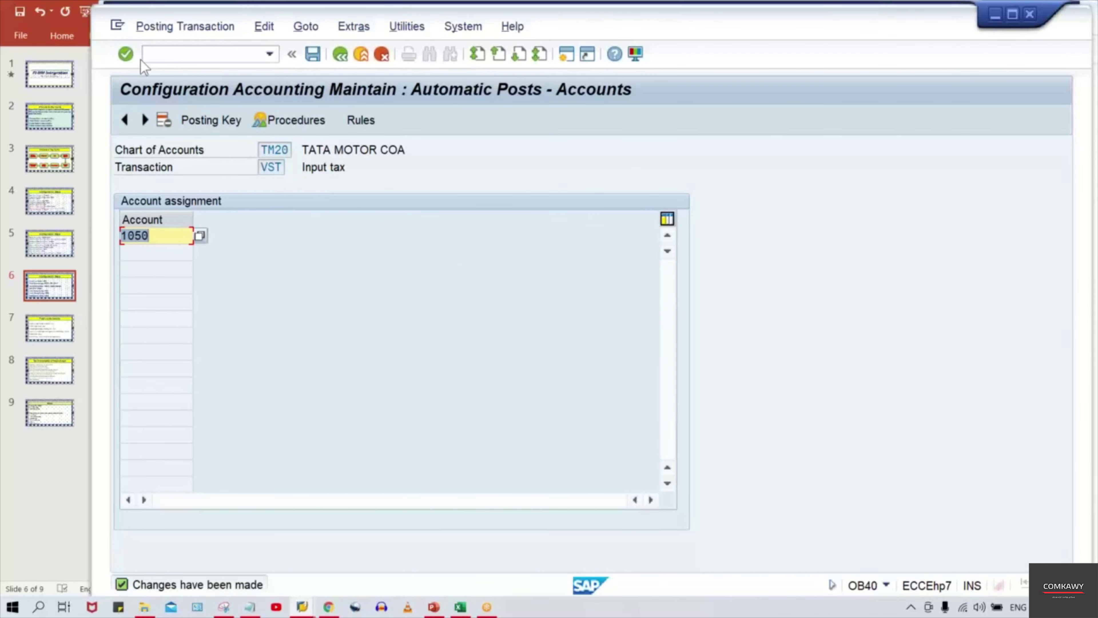
{"action": "left_click", "coordinate": [172, 55]}
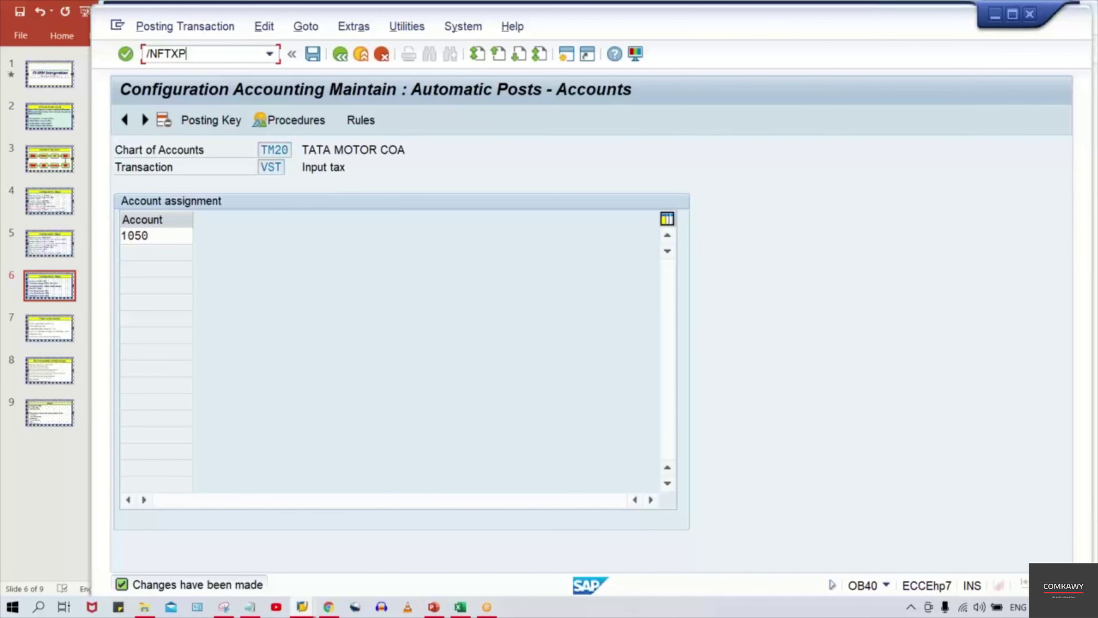
Use FTXP with country IN to display the rates of tax code A0 '0% OUTPUT TAX'
{"action": "type", "text": "/NFTXP"}
{"action": "key", "text": "Return"}
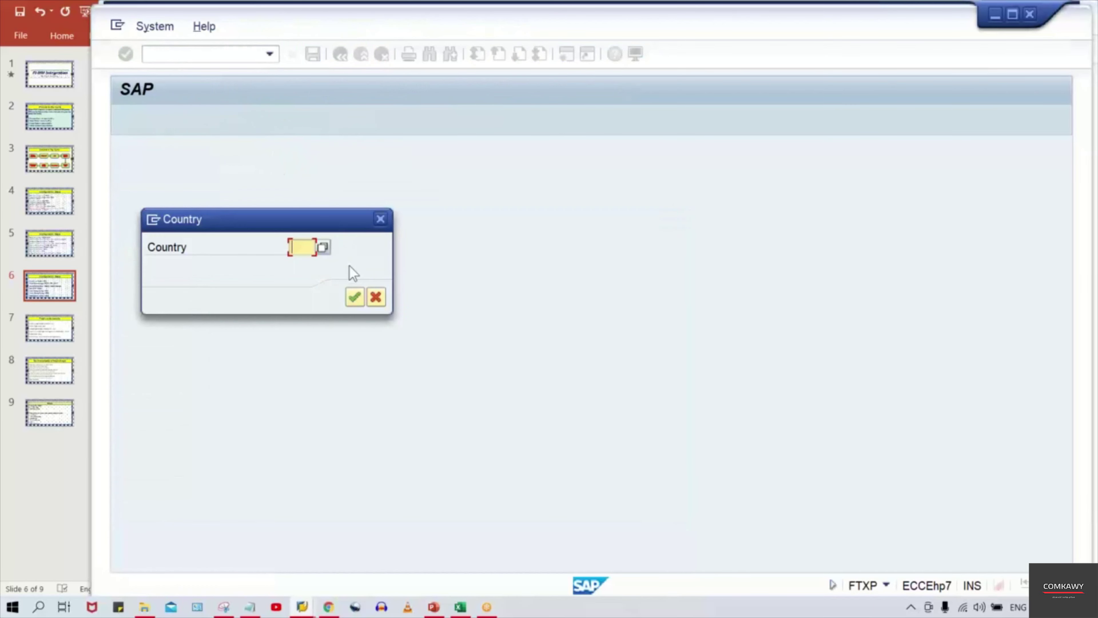
{"action": "left_click", "coordinate": [354, 296]}
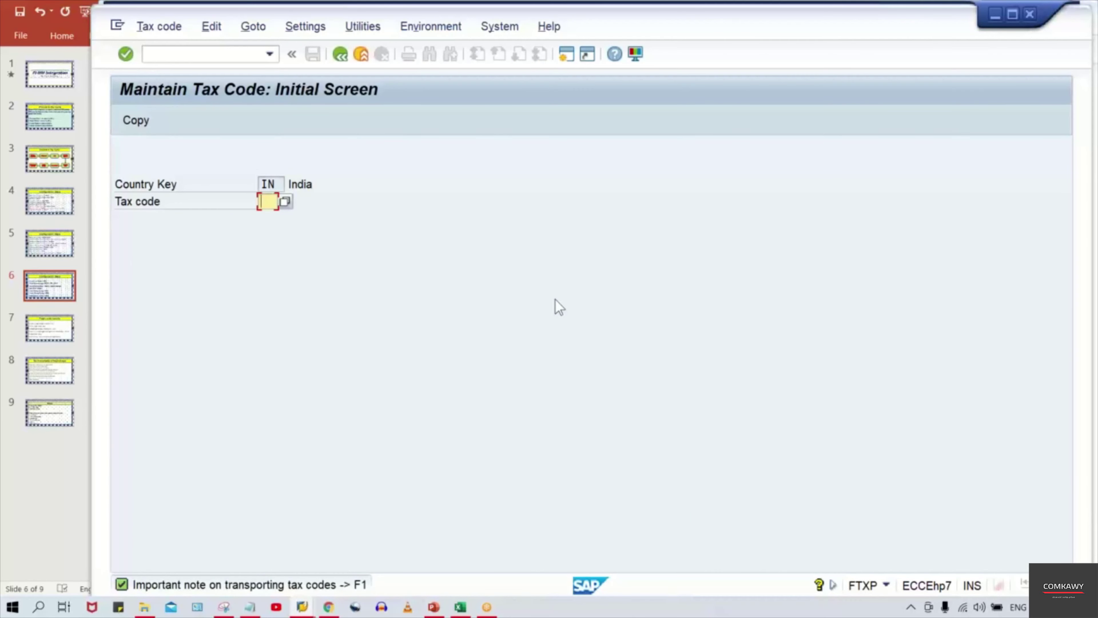
{"action": "type", "text": "A0"}
{"action": "key", "text": "Return"}
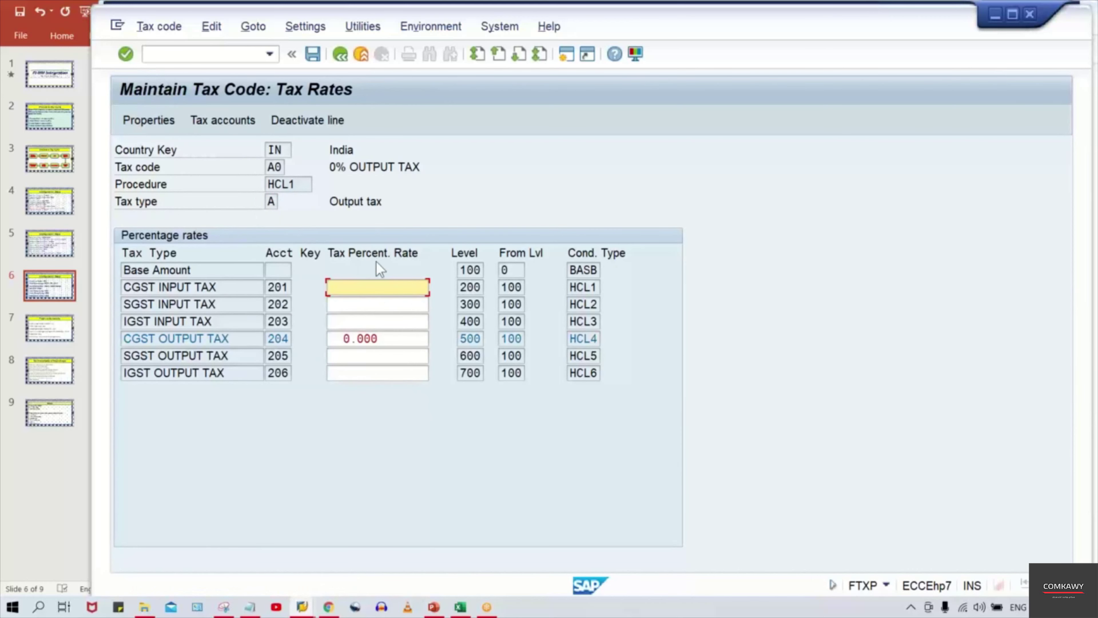
{"action": "left_click", "coordinate": [204, 54]}
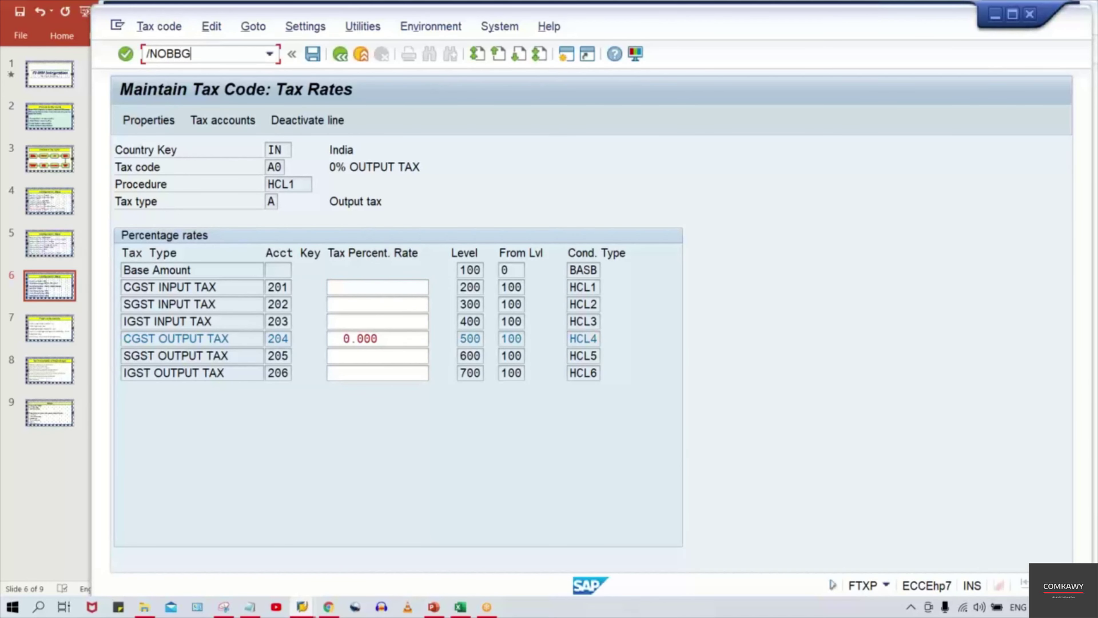
Assign calculation procedure TM20 to country IN and save it under the customizing request
{"action": "key", "text": "Return"}
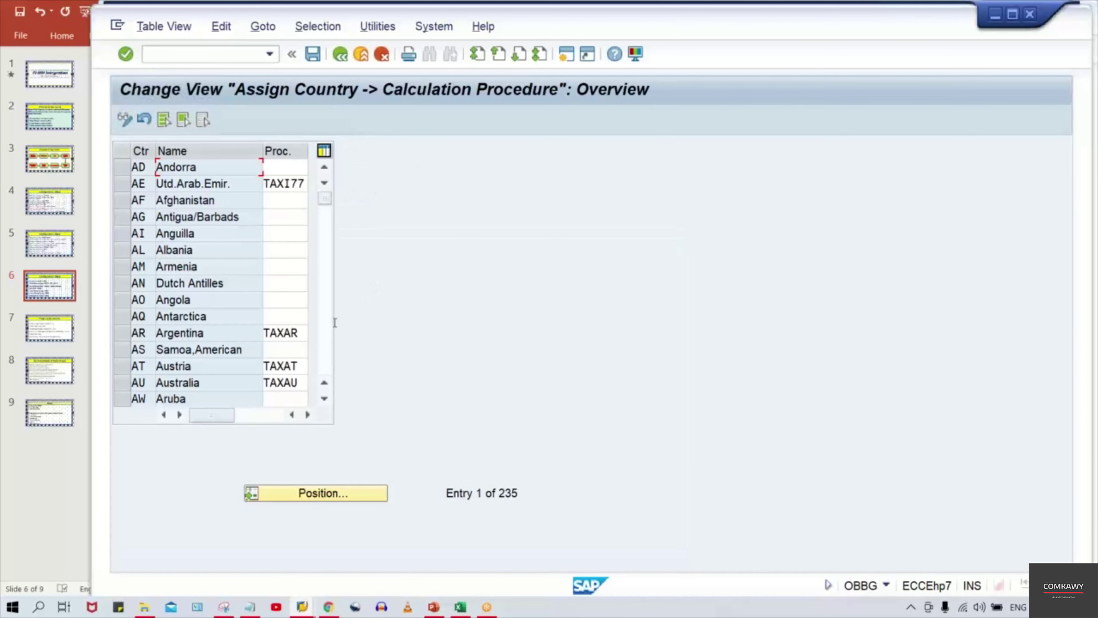
{"action": "left_click", "coordinate": [339, 497]}
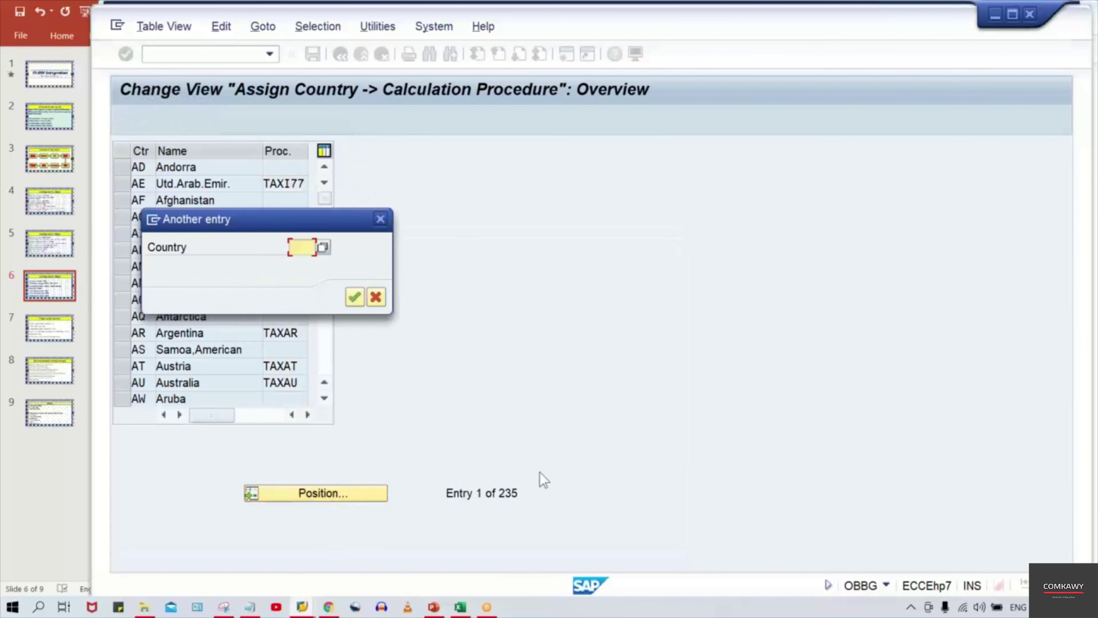
{"action": "type", "text": "IN"}
{"action": "key", "text": "Return"}
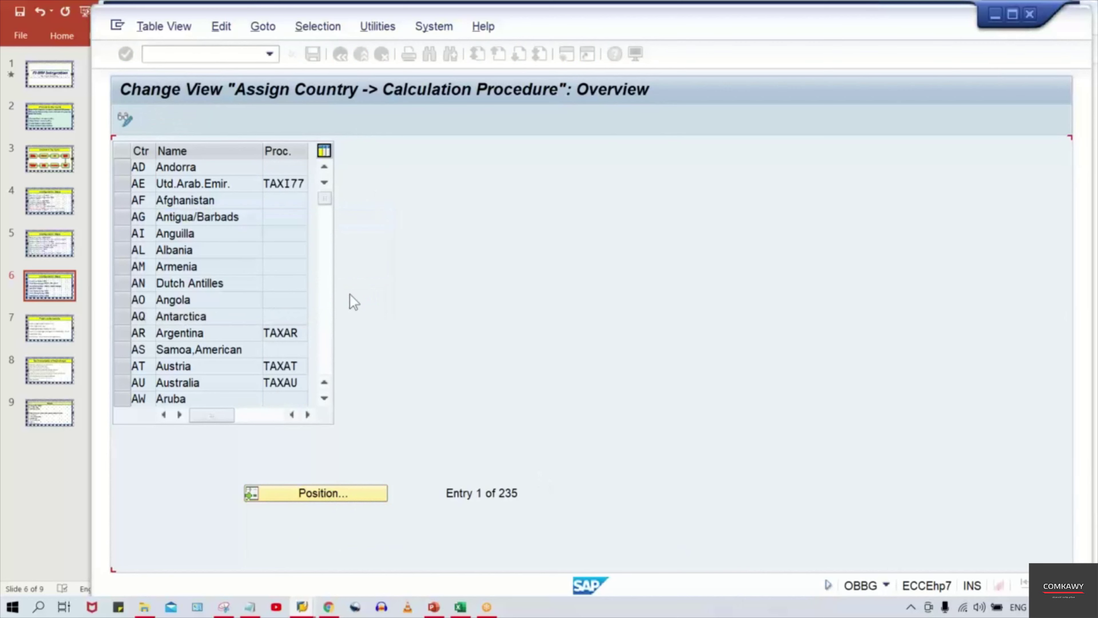
{"action": "key", "text": "Tab"}
{"action": "key", "text": "BackSpace"}
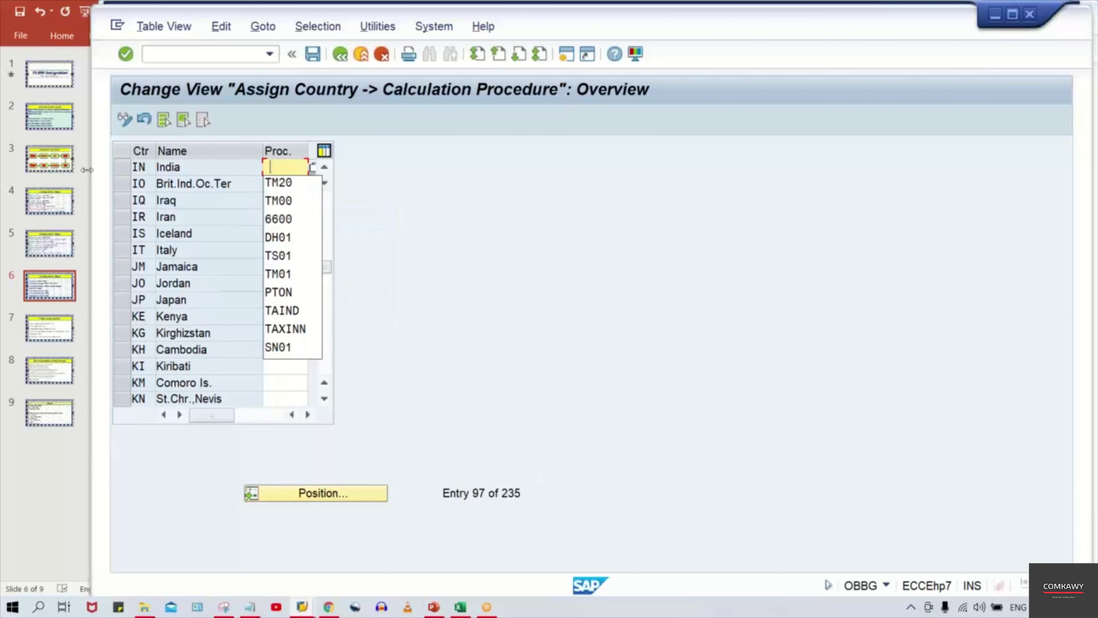
{"action": "key", "text": "Return"}
{"action": "key", "text": "ctrl+s"}
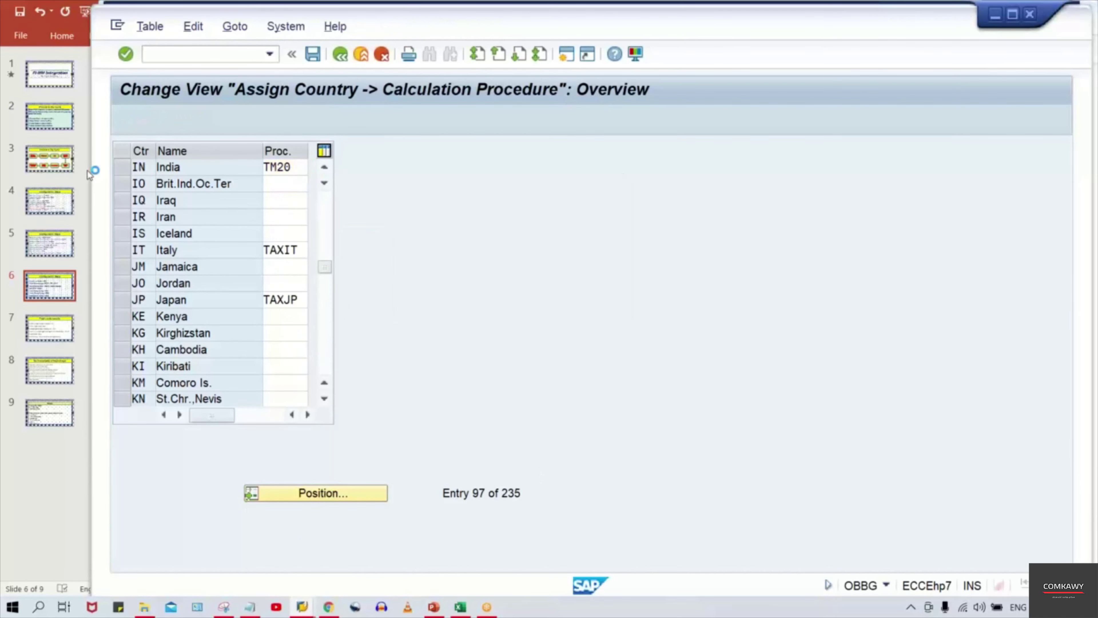
{"action": "key", "text": "Return"}
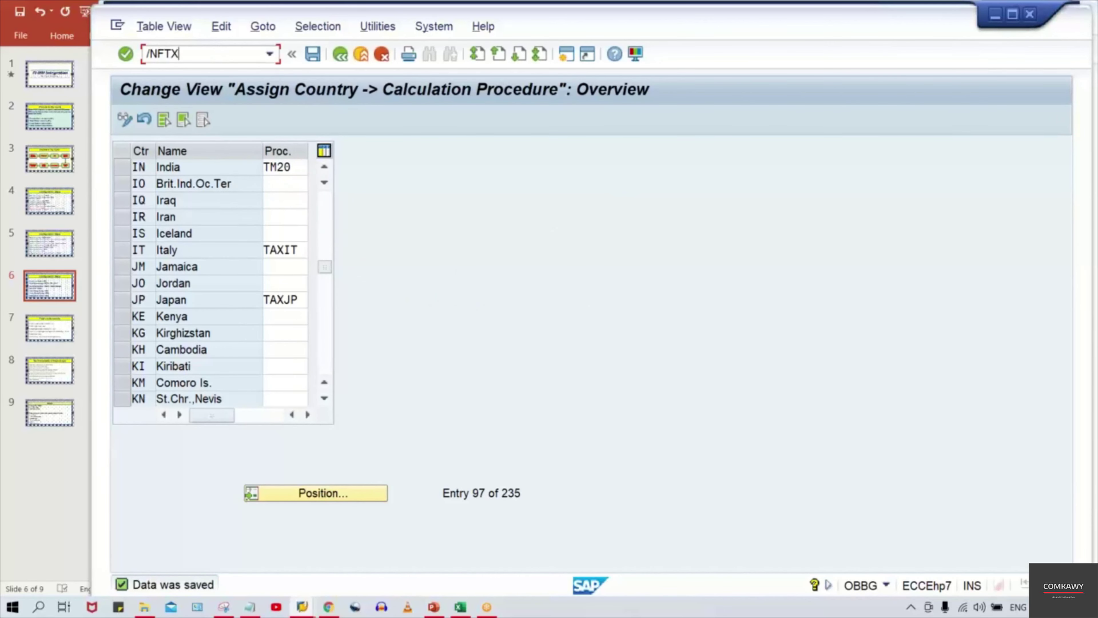
{"action": "key", "text": "Return"}
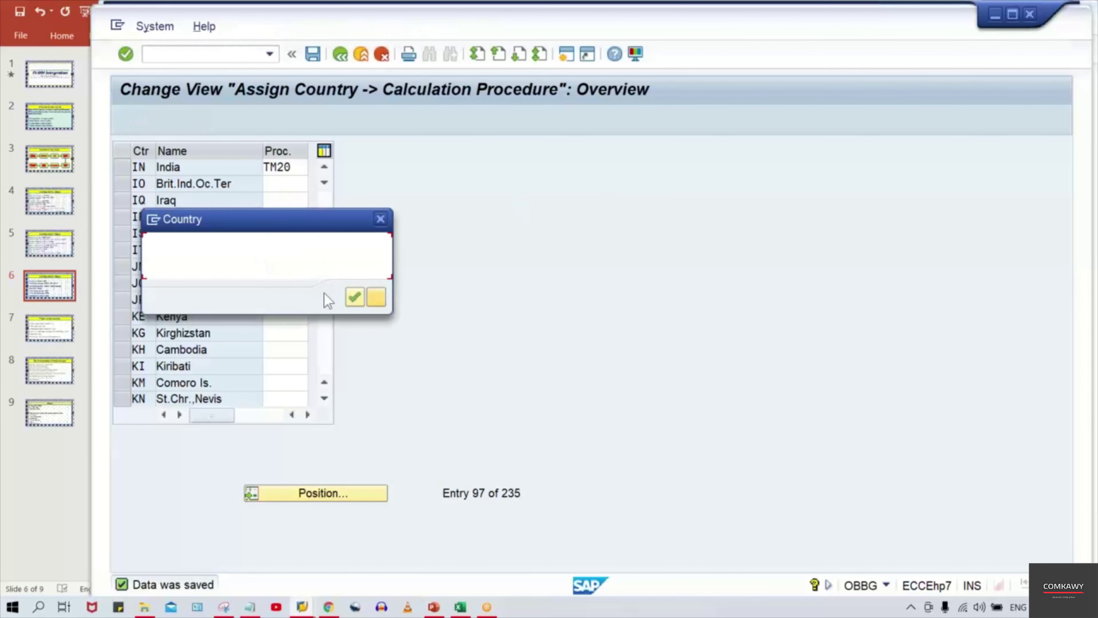
Enter country IN in FTXP and start creating tax code A0
{"action": "type", "text": "0"}
{"action": "type", "text": "IN"}
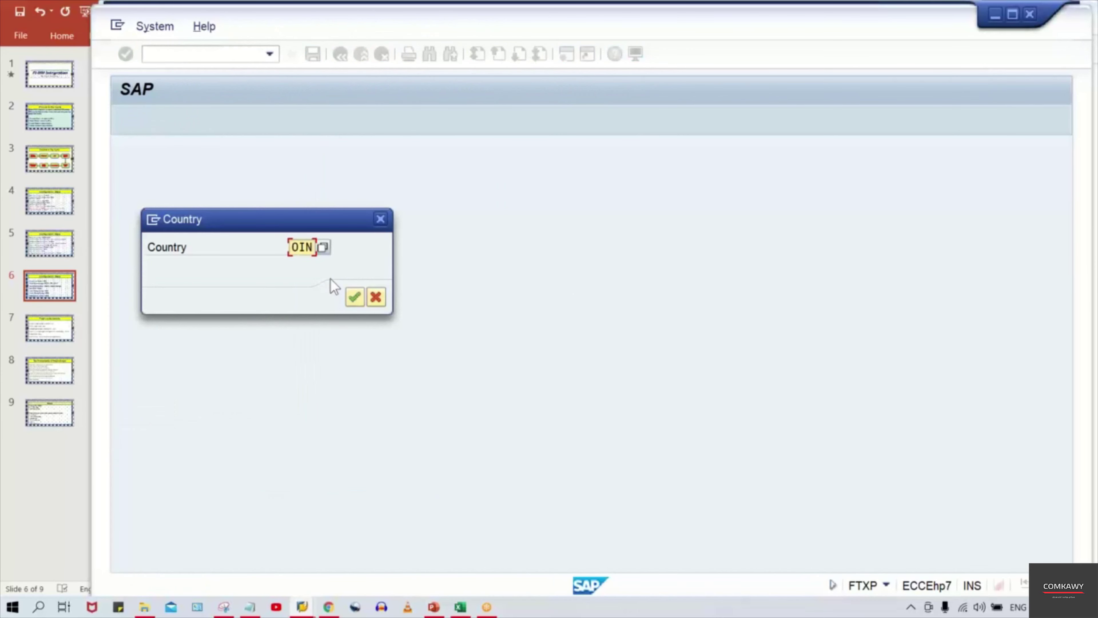
{"action": "key", "text": "BackSpace"}
{"action": "key", "text": "BackSpace"}
{"action": "key", "text": "BackSpace"}
{"action": "type", "text": "IN"}
{"action": "key", "text": "Return"}
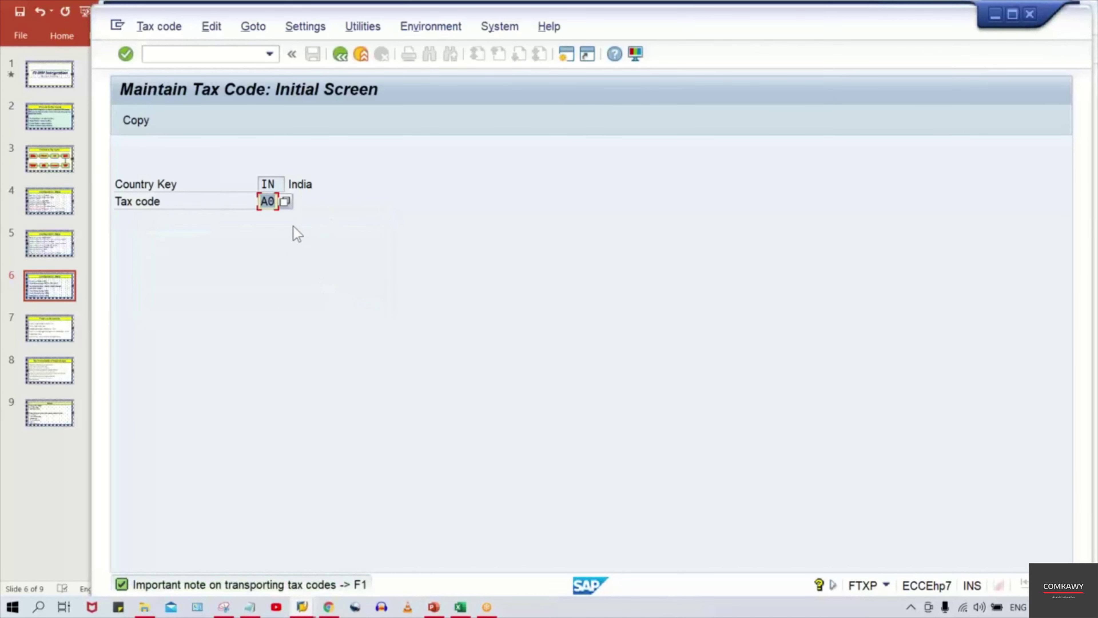
{"action": "key", "text": "Return"}
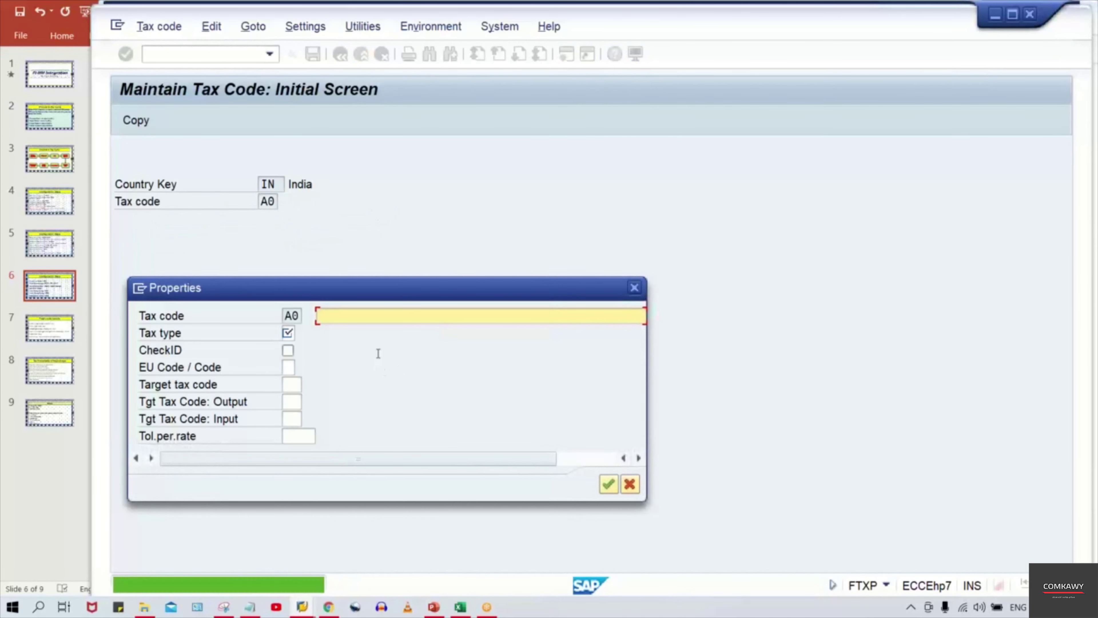
Describe A0 as '0% OUTPUT TAX' with tax type A and save it at a 0.000 rate
{"action": "type", "text": "0"}
{"action": "key", "text": "Down"}
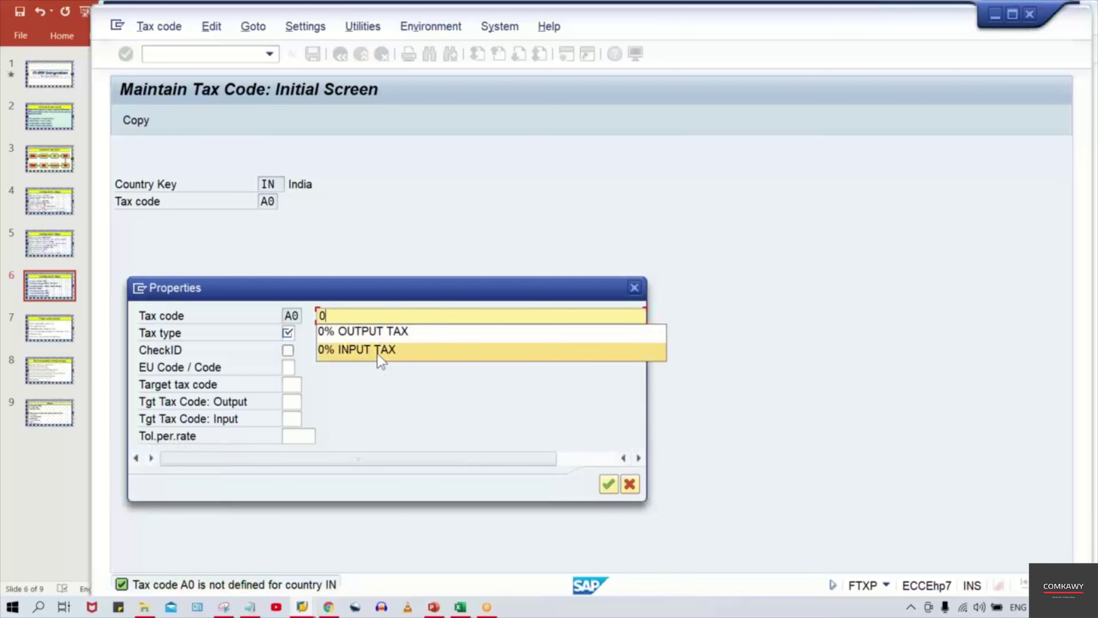
{"action": "left_click", "coordinate": [377, 349]}
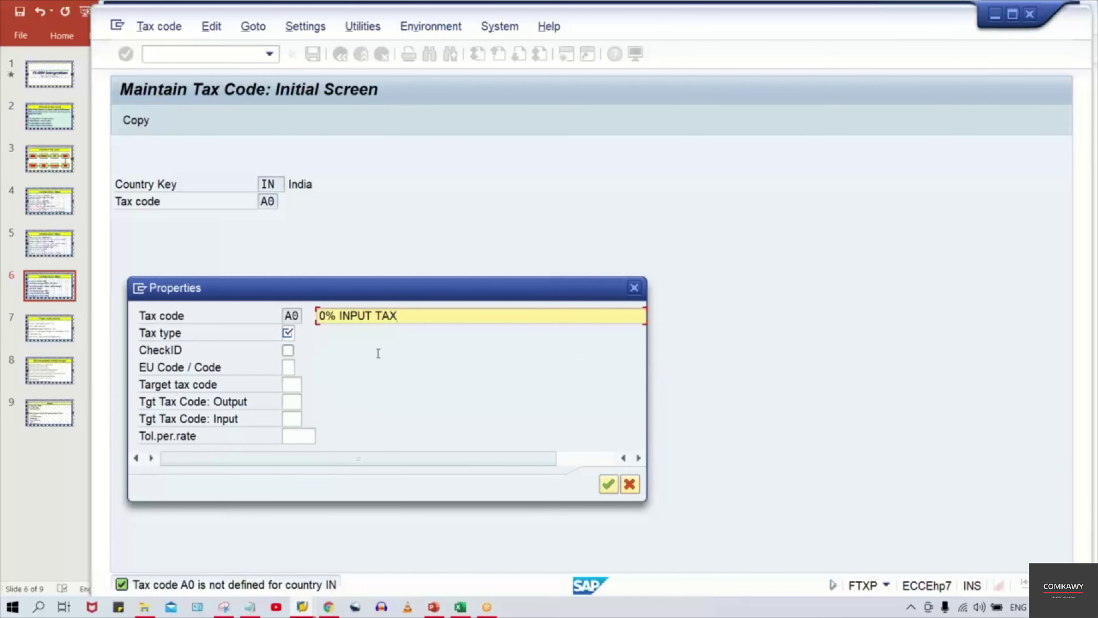
{"action": "key", "text": "Tab"}
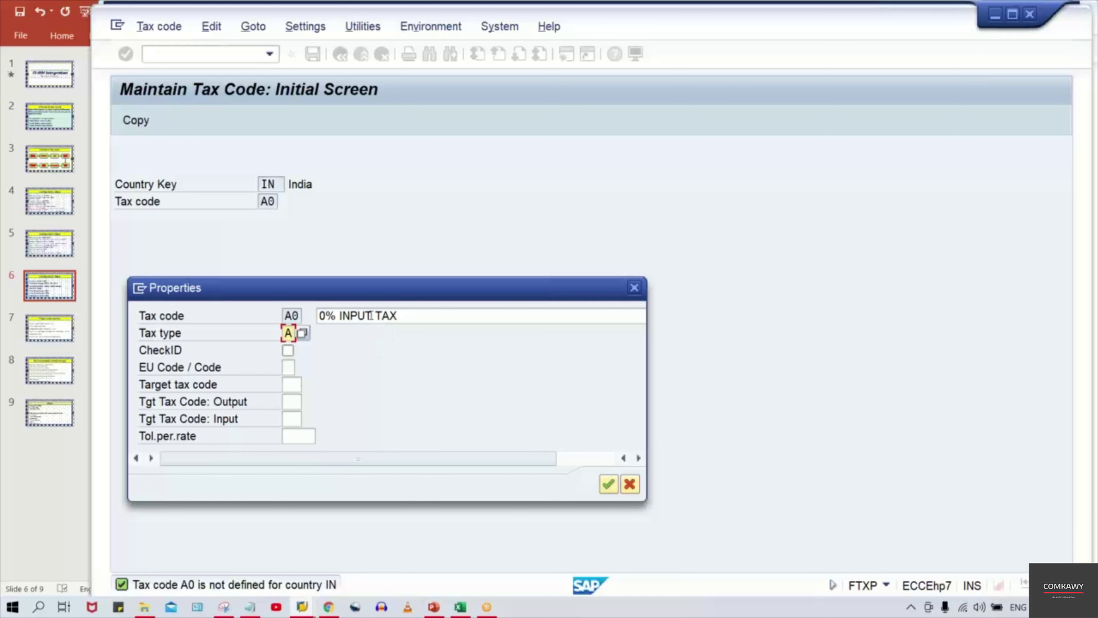
{"action": "left_click_drag", "start_coordinate": [371, 316], "coordinate": [338, 313]}
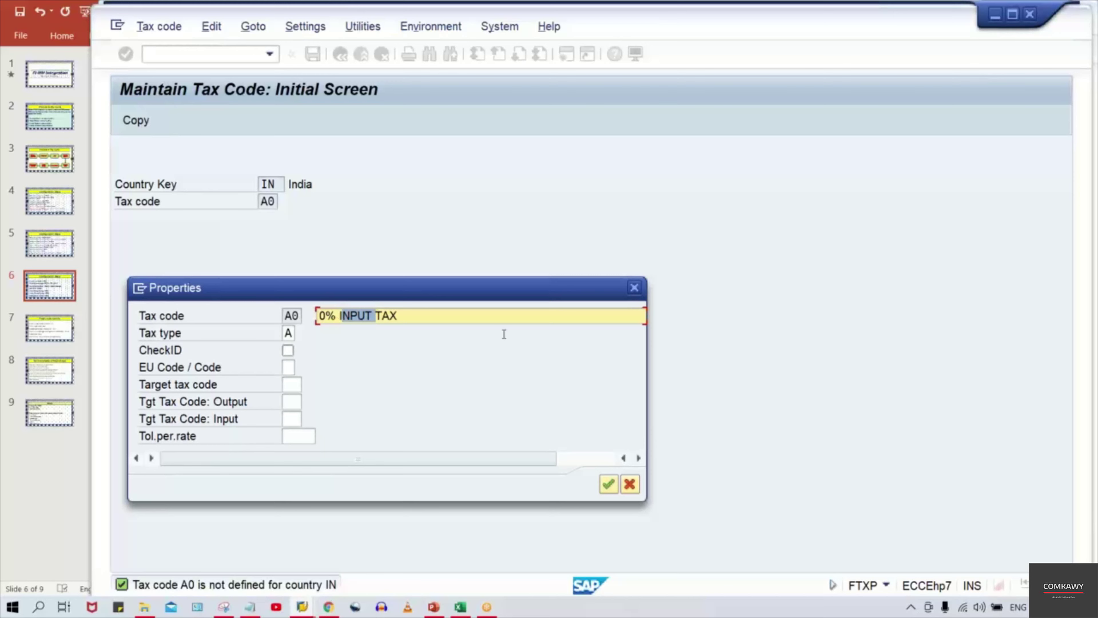
{"action": "key", "text": "Delete"}
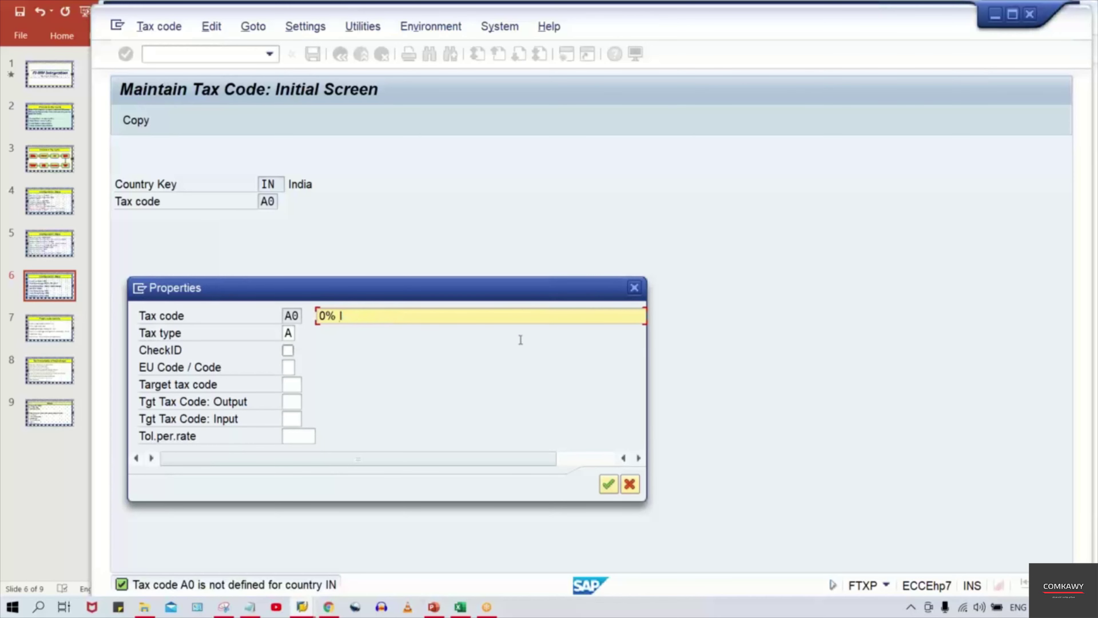
{"action": "key", "text": "Down"}
{"action": "key", "text": "Return"}
{"action": "key", "text": "Return"}
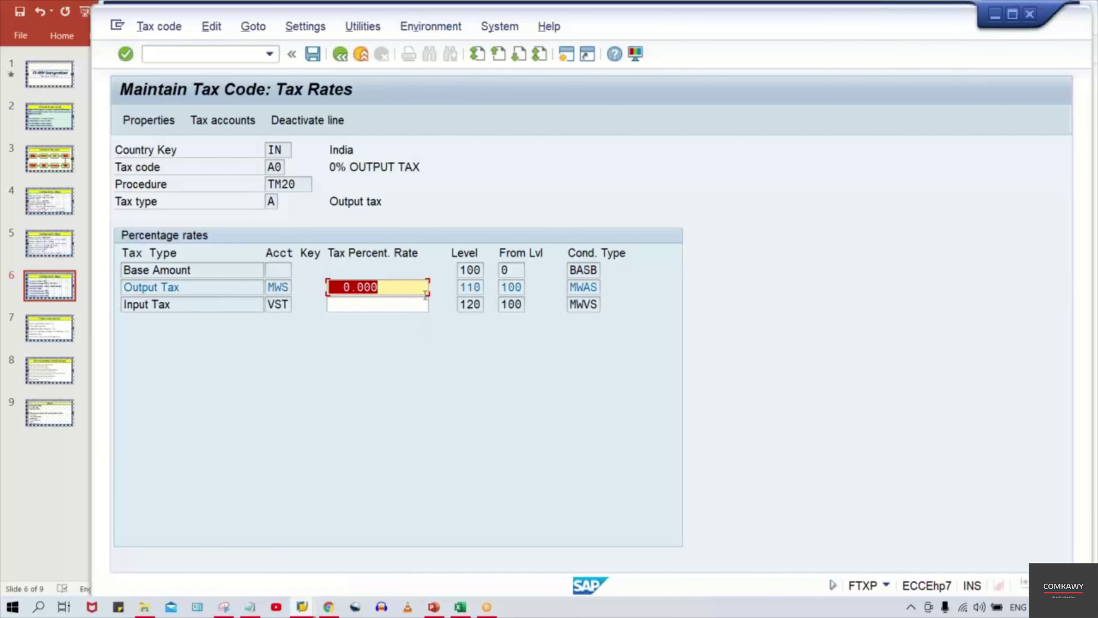
{"action": "key", "text": "ctrl+s"}
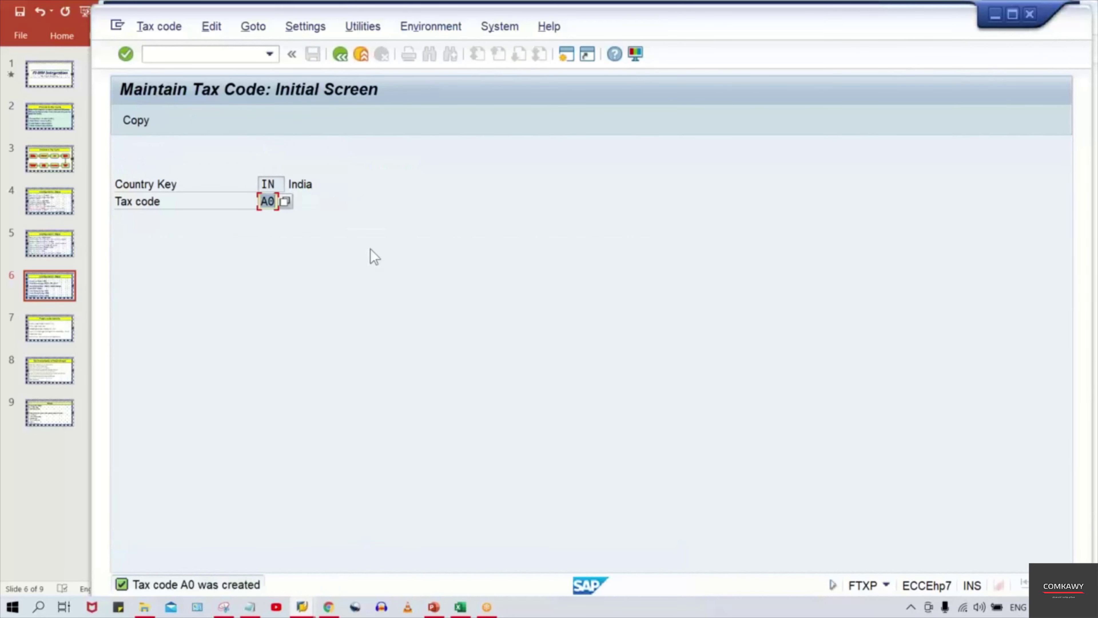
Enter tax code V0, describe it as '0% INPUT TAX' with tax type V, and save
{"action": "type", "text": "V0"}
{"action": "key", "text": "Return"}
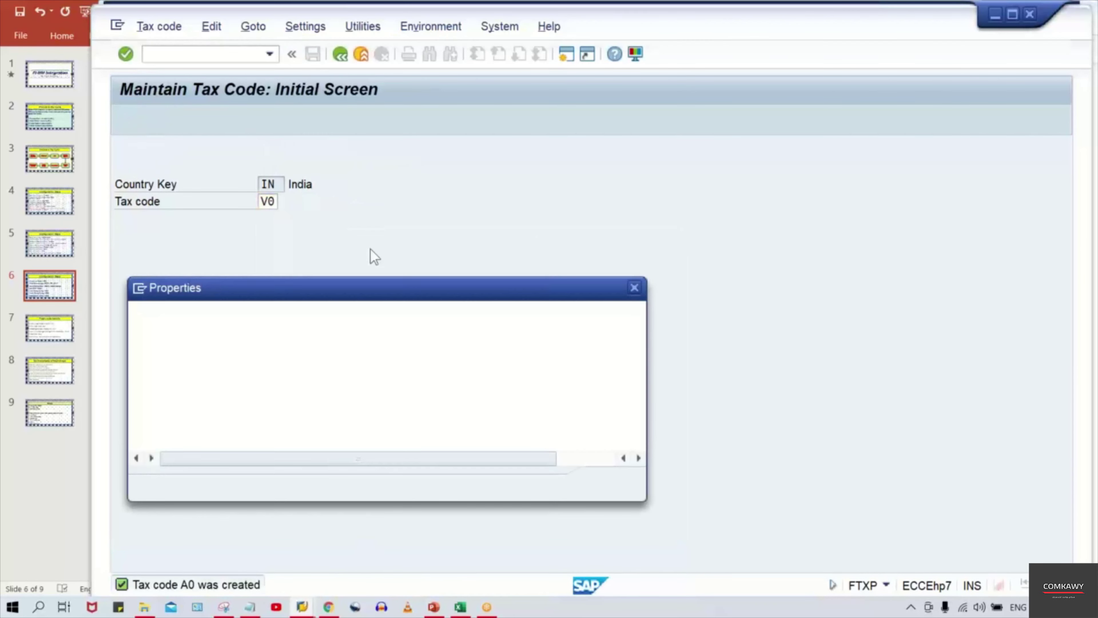
{"action": "type", "text": "0"}
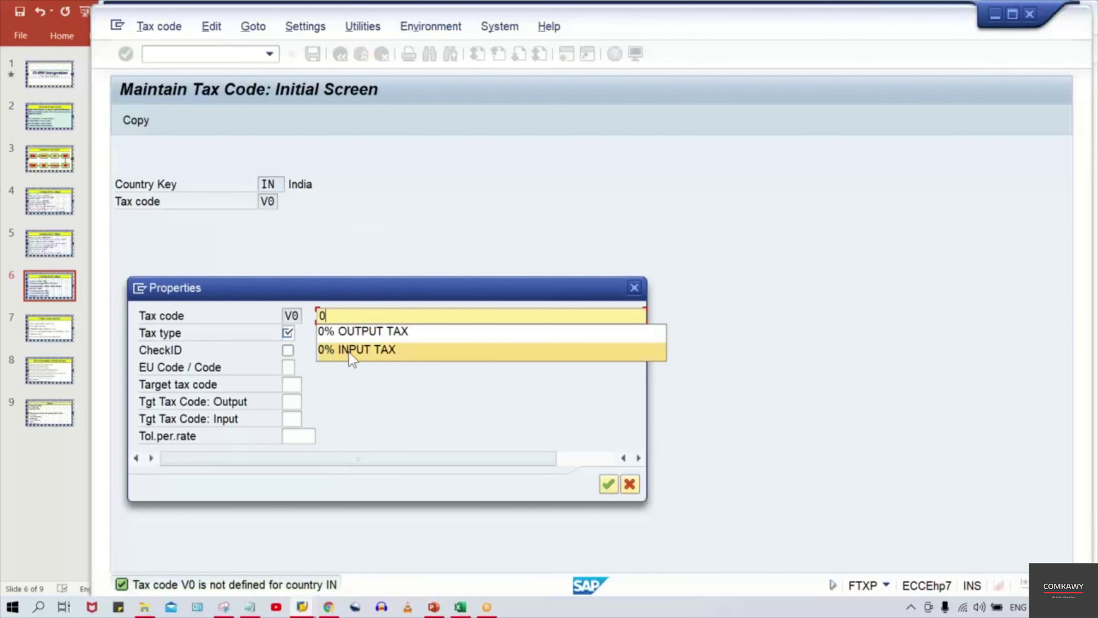
{"action": "left_click", "coordinate": [350, 351]}
{"action": "key", "text": "Return"}
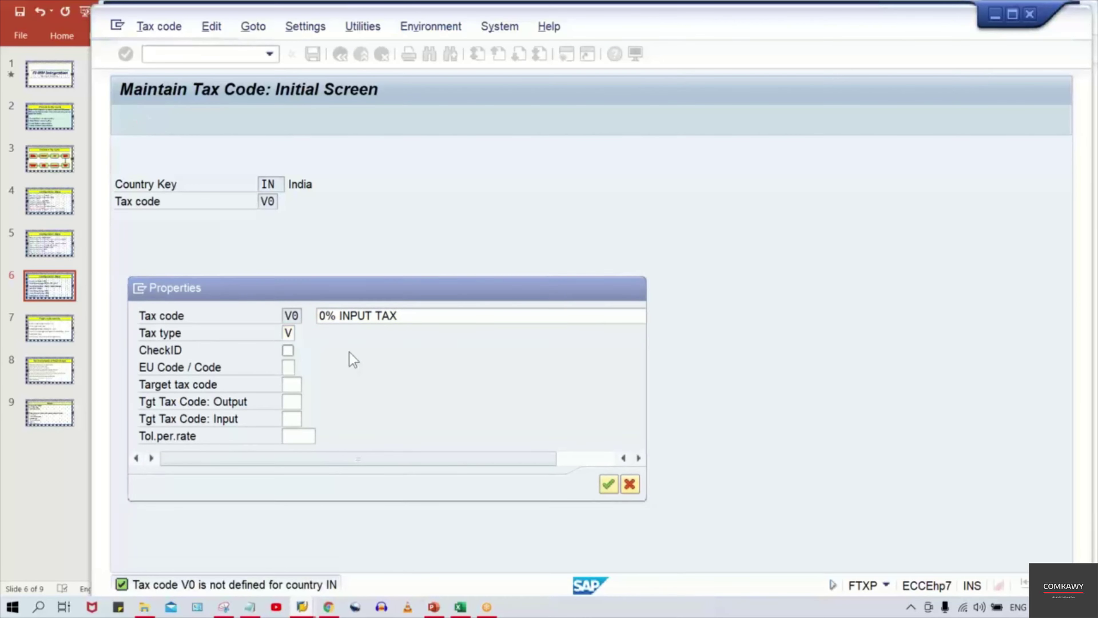
{"action": "key", "text": "ctrl+s"}
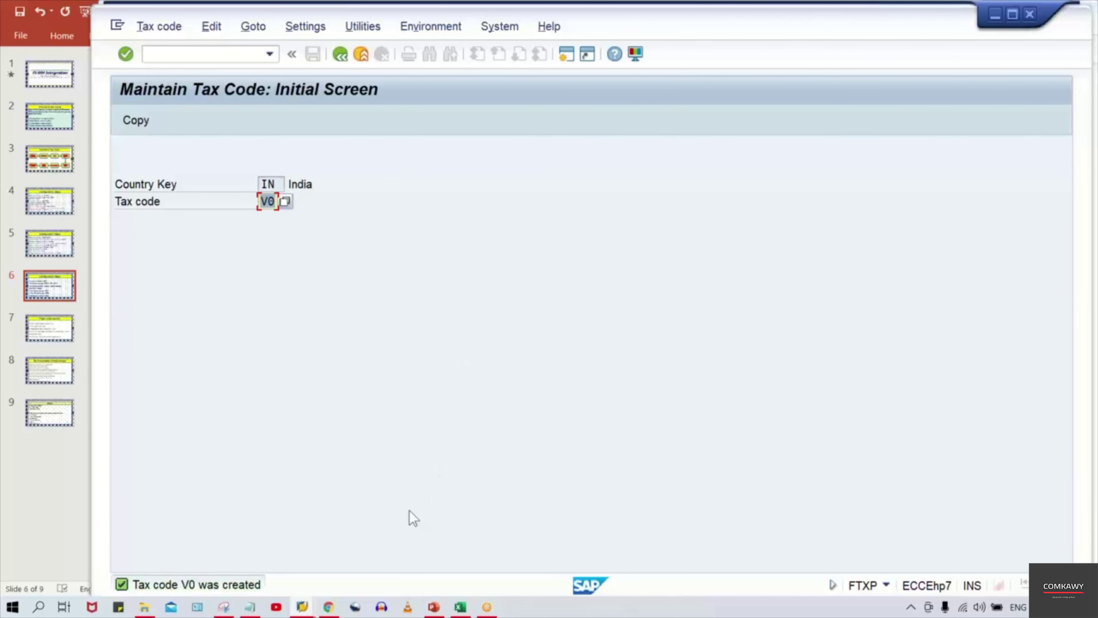
Return to the incoming invoice window, dismiss the error log, and restart MIRO on a fresh screen
{"action": "mouse_move", "coordinate": [302, 607]}
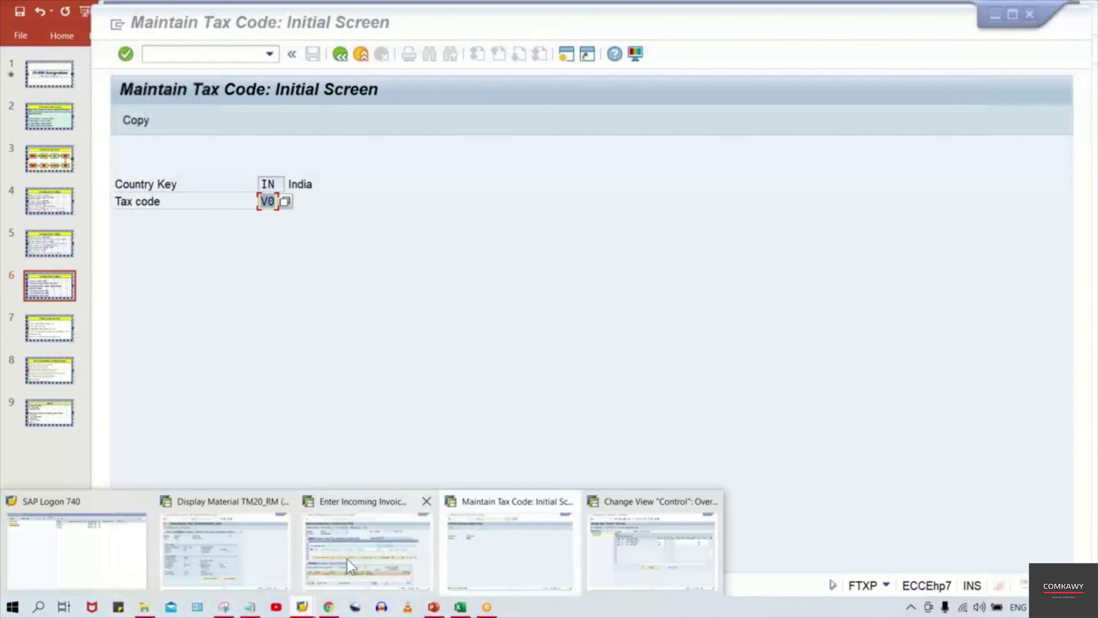
{"action": "left_click", "coordinate": [346, 559]}
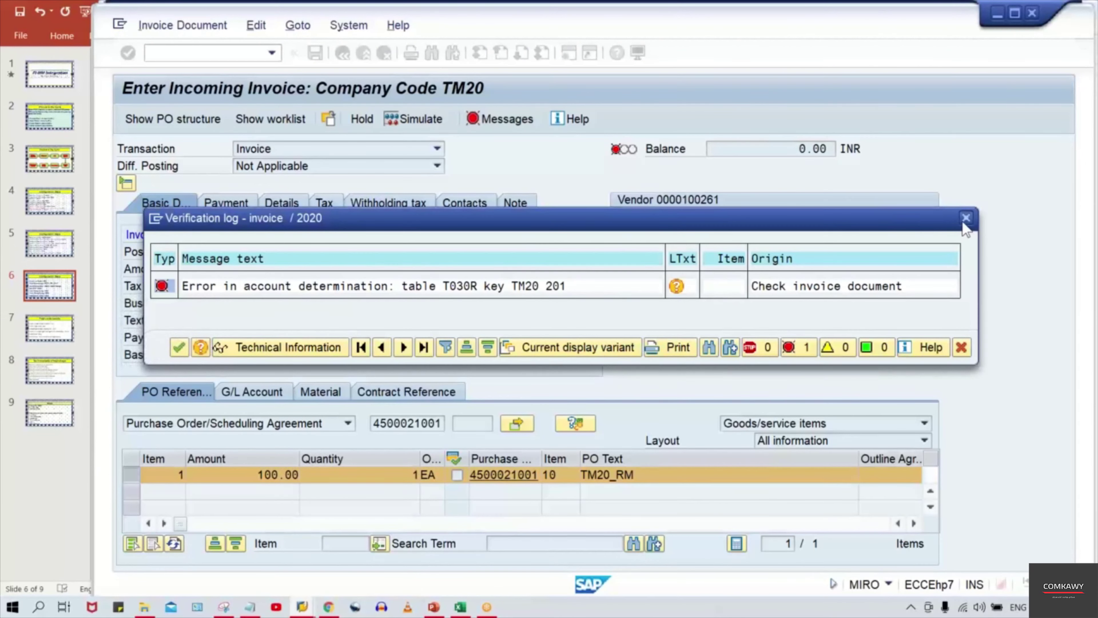
{"action": "key", "text": "Return"}
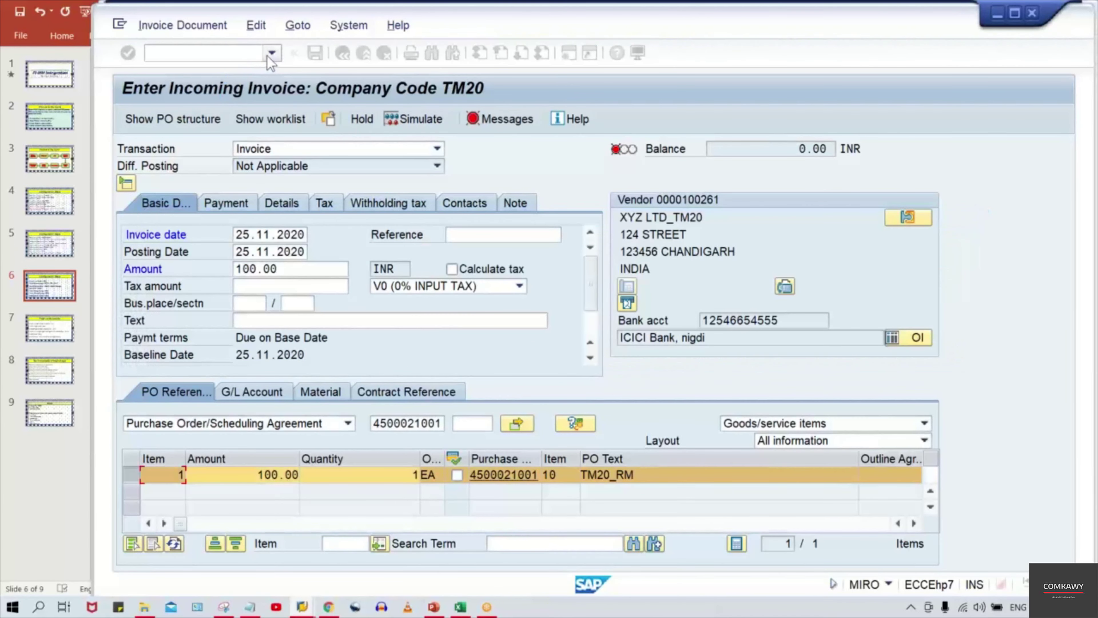
{"action": "left_click", "coordinate": [272, 53]}
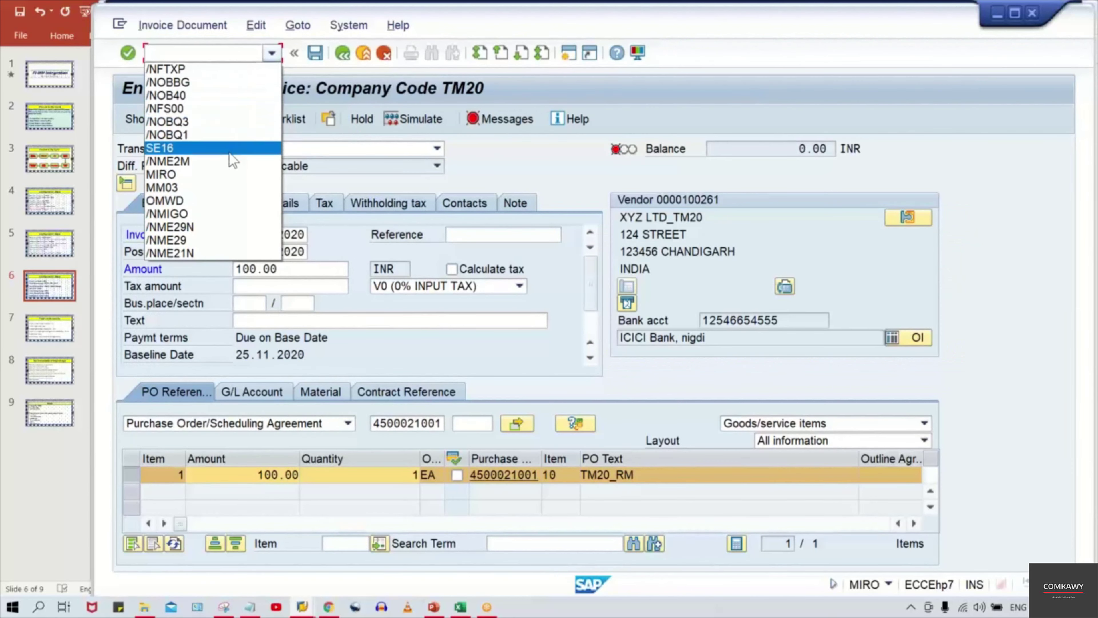
{"action": "left_click", "coordinate": [230, 175]}
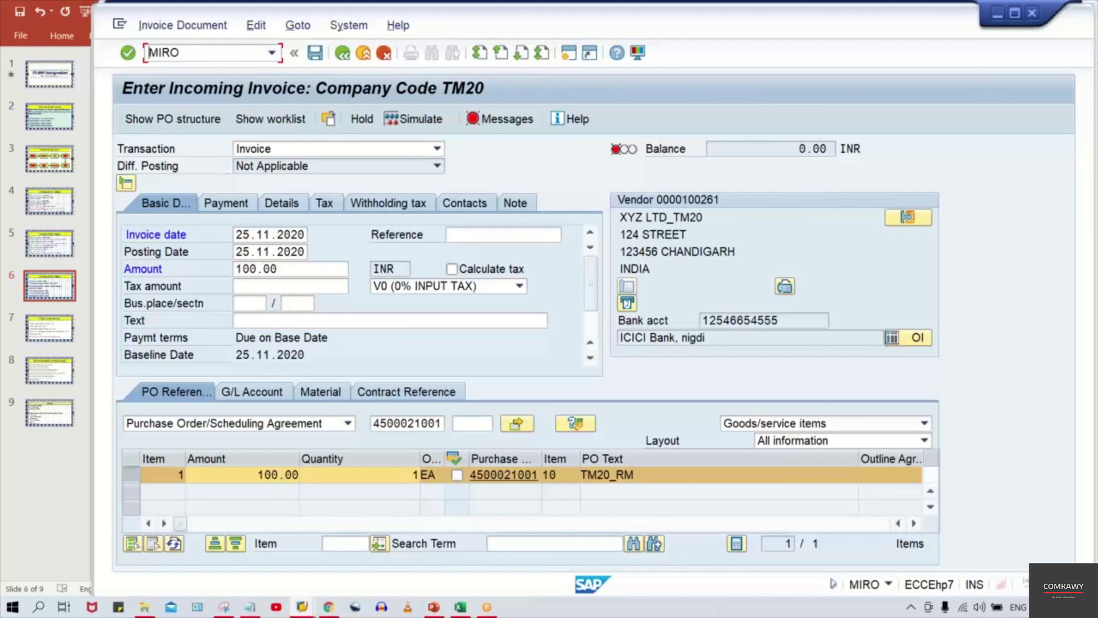
{"action": "type", "text": "/N"}
{"action": "key", "text": "Return"}
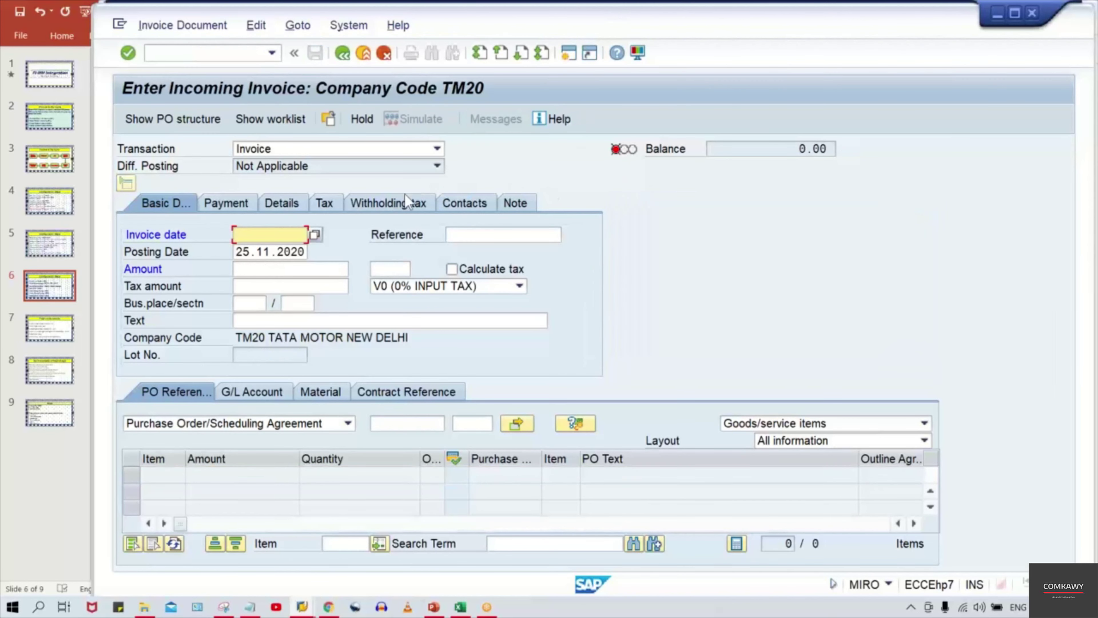
{"action": "left_click", "coordinate": [258, 237]}
{"action": "key", "text": "Down"}
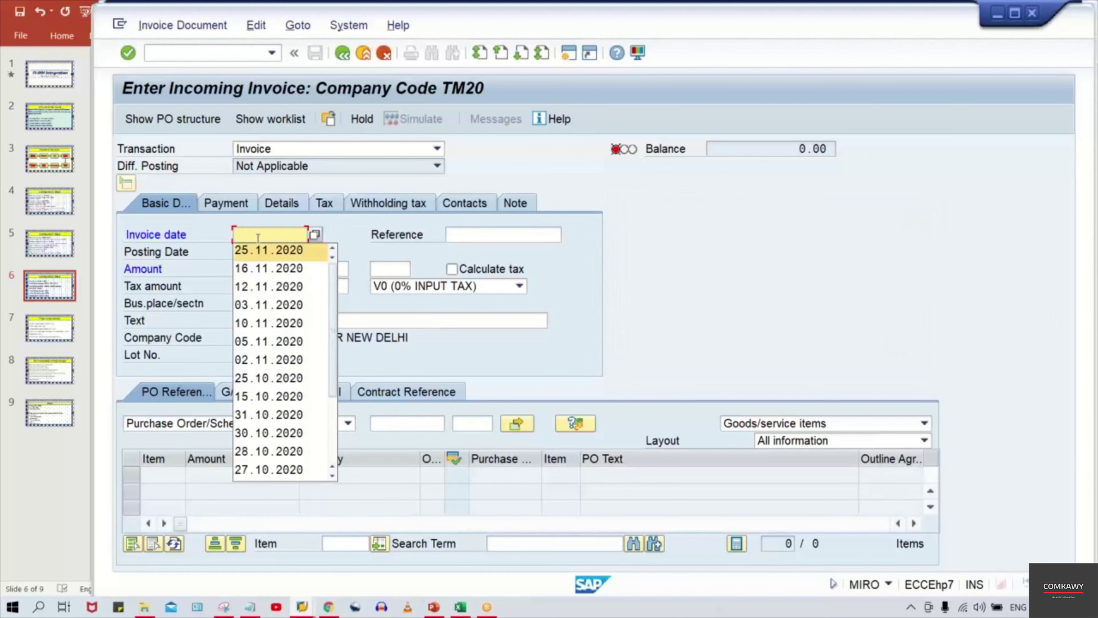
{"action": "key", "text": "Return"}
{"action": "left_click", "coordinate": [280, 267]}
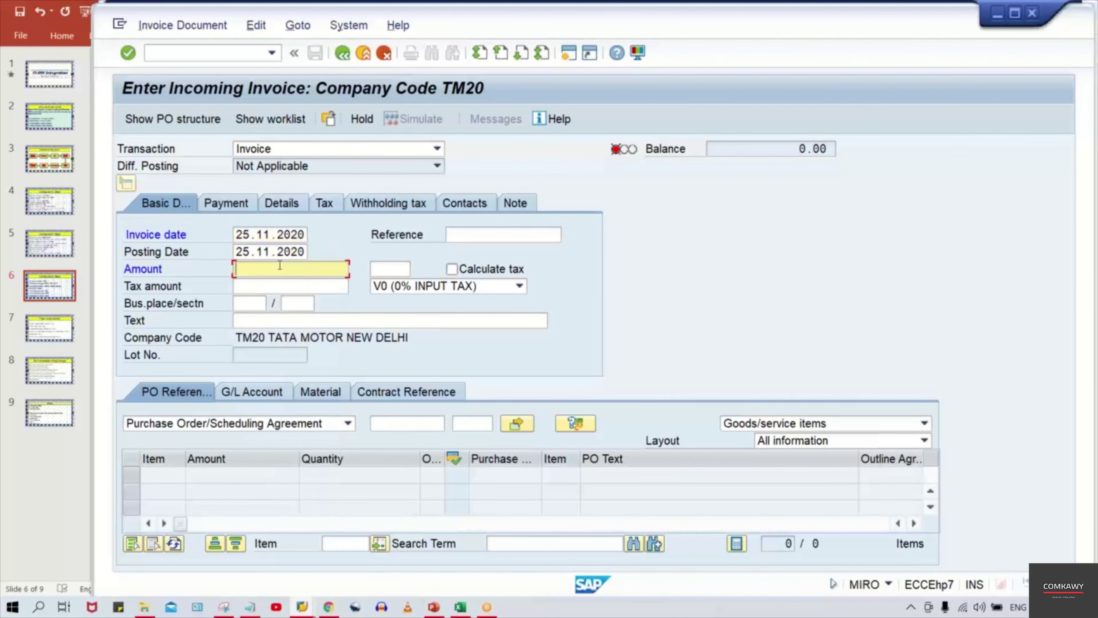
{"action": "left_click", "coordinate": [280, 265]}
{"action": "key", "text": "Down"}
{"action": "key", "text": "Return"}
{"action": "left_click", "coordinate": [420, 427]}
{"action": "key", "text": "Down"}
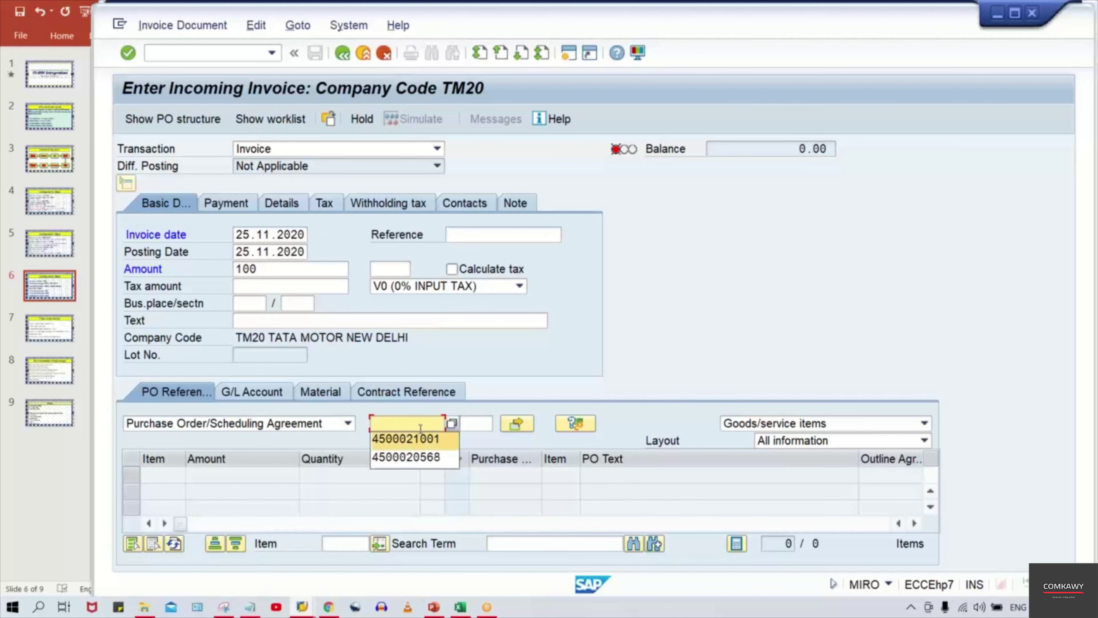
{"action": "key", "text": "Return"}
{"action": "key", "text": "Return"}
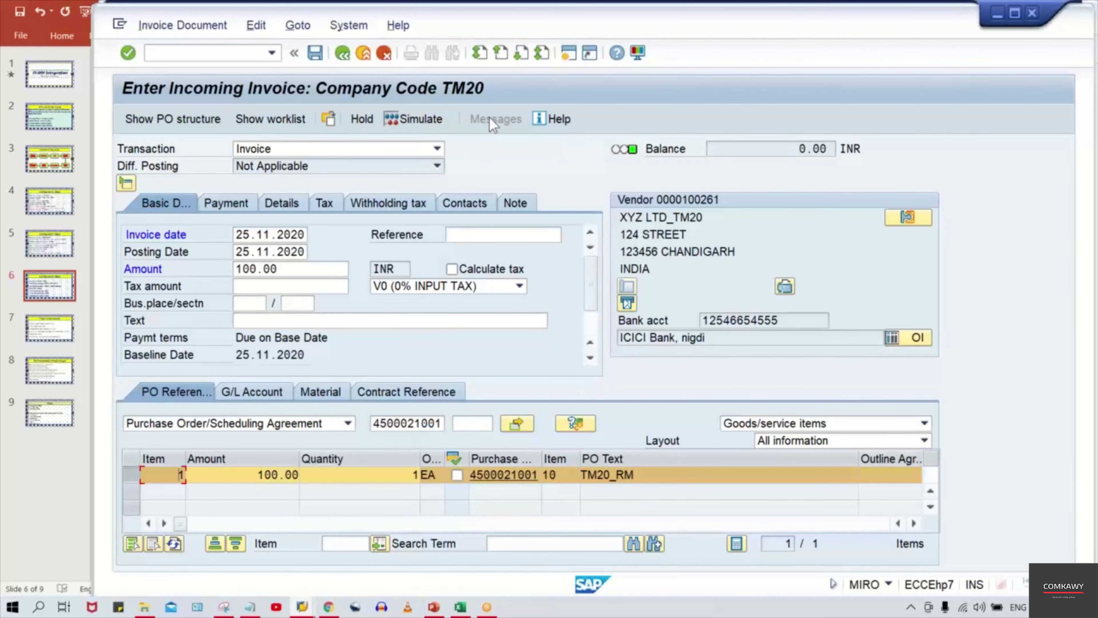
Simulate the V0 invoice, review its lines, and open the error log about account 2015
{"action": "left_click", "coordinate": [424, 125]}
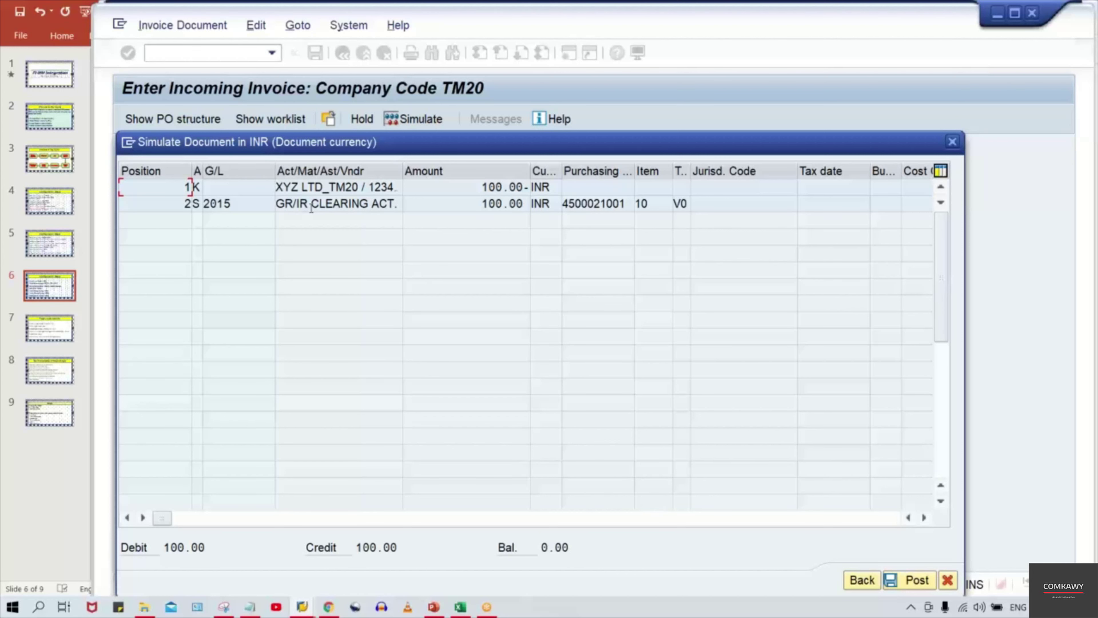
{"action": "left_click", "coordinate": [452, 190]}
{"action": "left_click", "coordinate": [871, 578]}
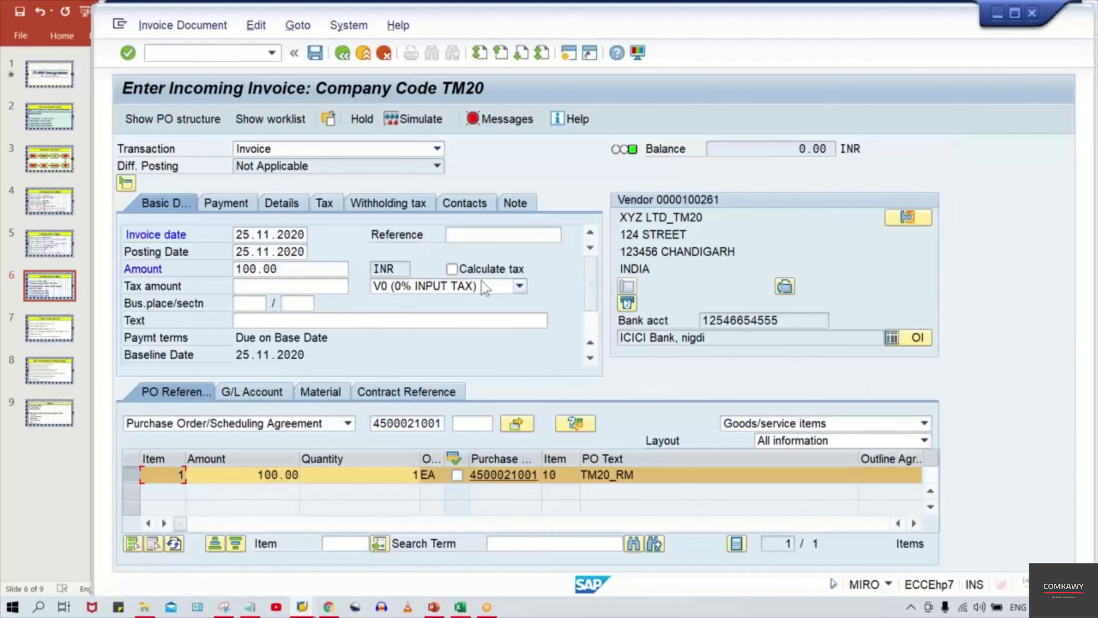
{"action": "left_click", "coordinate": [503, 114]}
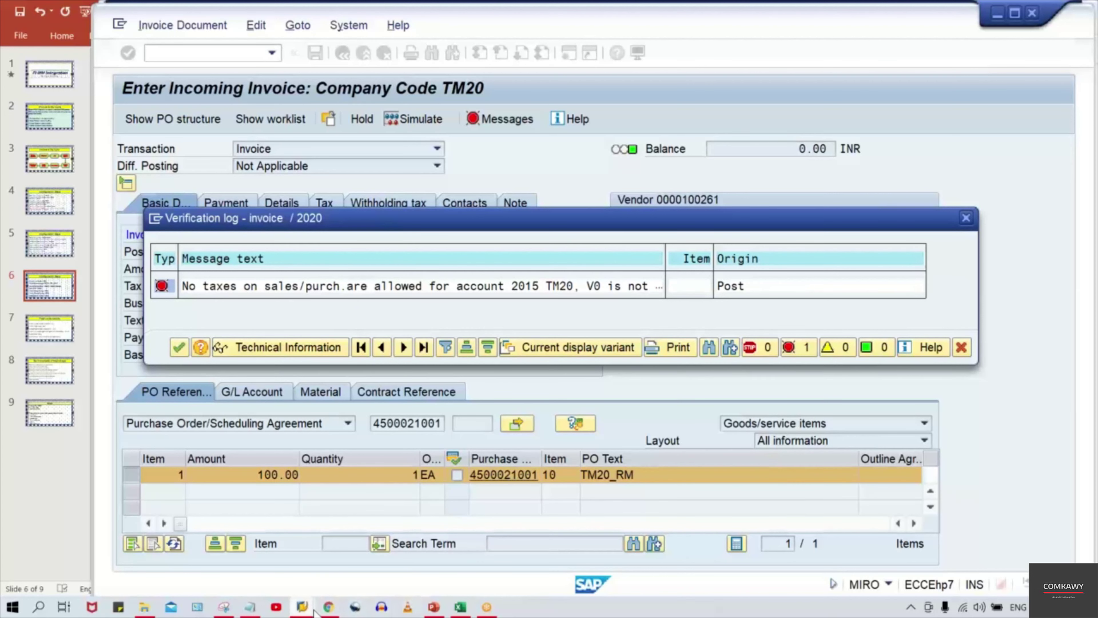
{"action": "mouse_move", "coordinate": [304, 607]}
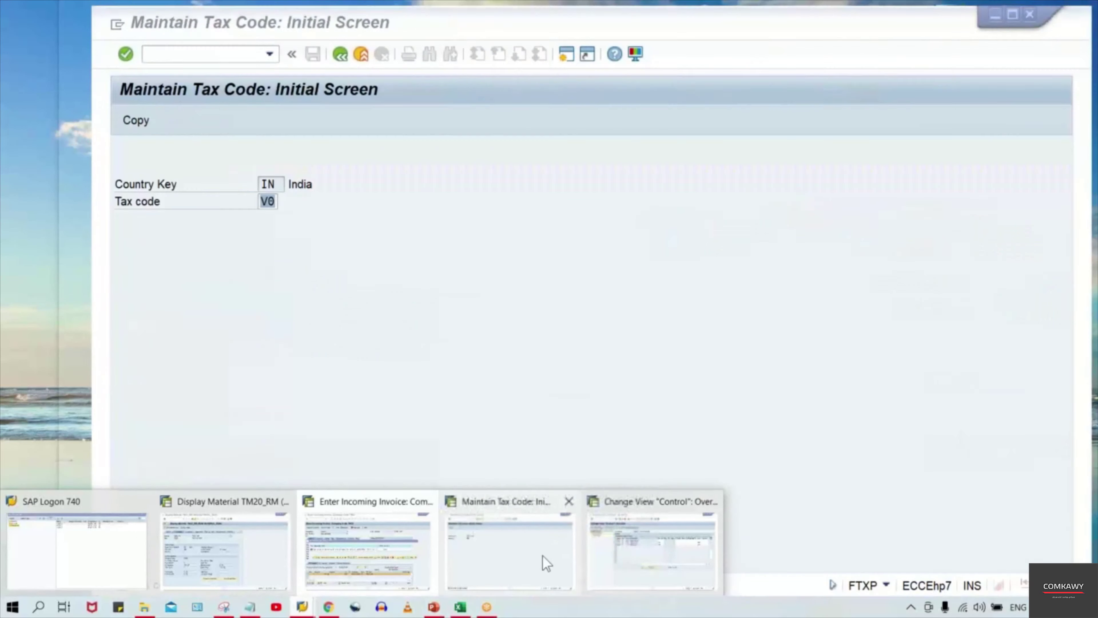
Open GR/IR clearing account 2015 under Liability Accounts in FS00
{"action": "left_click", "coordinate": [542, 556]}
{"action": "left_click", "coordinate": [209, 55]}
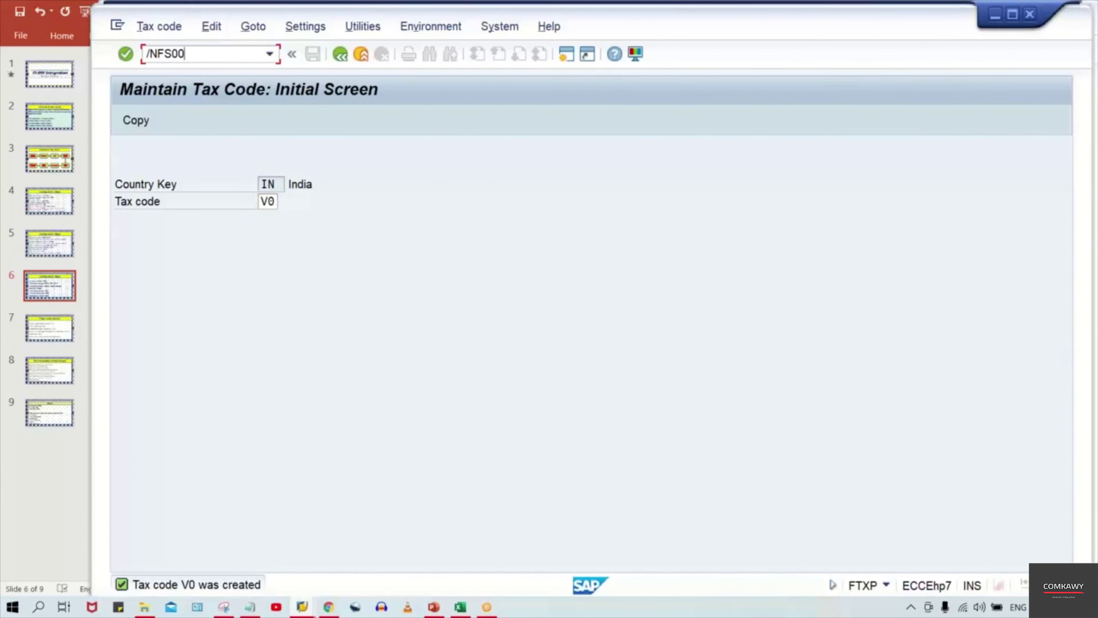
{"action": "key", "text": "Return"}
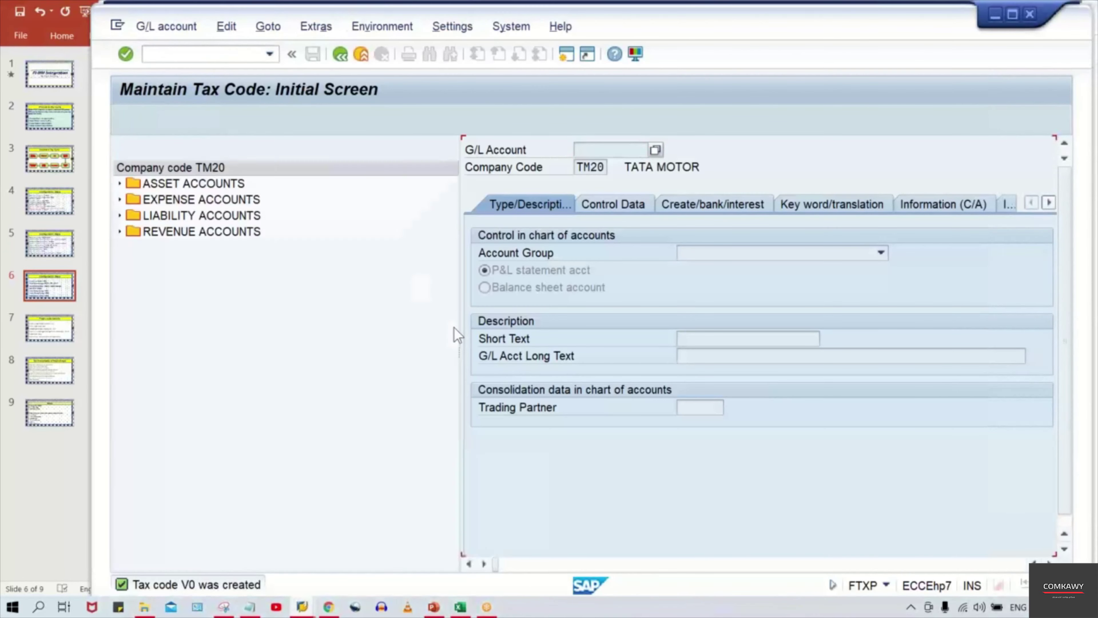
{"action": "double_click", "coordinate": [218, 216]}
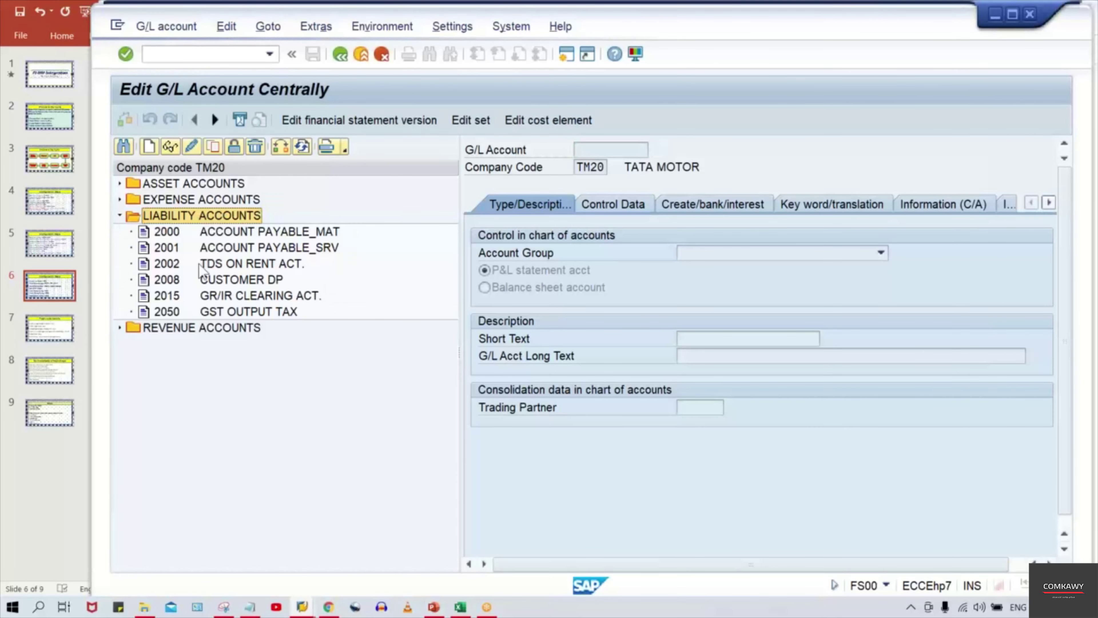
{"action": "double_click", "coordinate": [252, 298]}
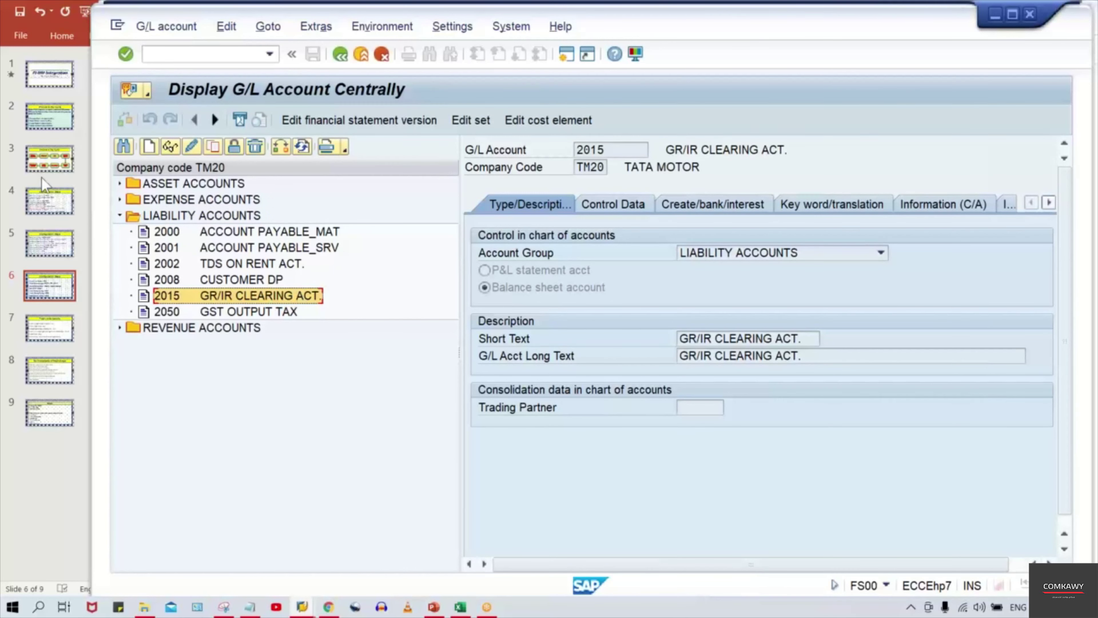
Change account 2015's tax category to '-' (only input tax allowed) and save it
{"action": "left_click", "coordinate": [191, 147]}
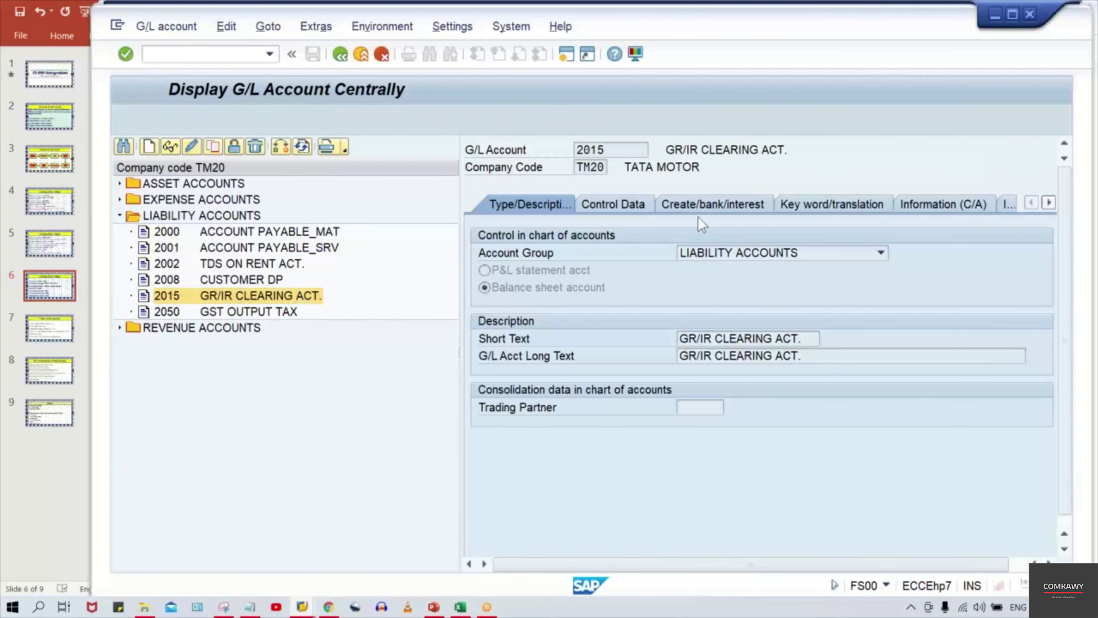
{"action": "left_click", "coordinate": [627, 203]}
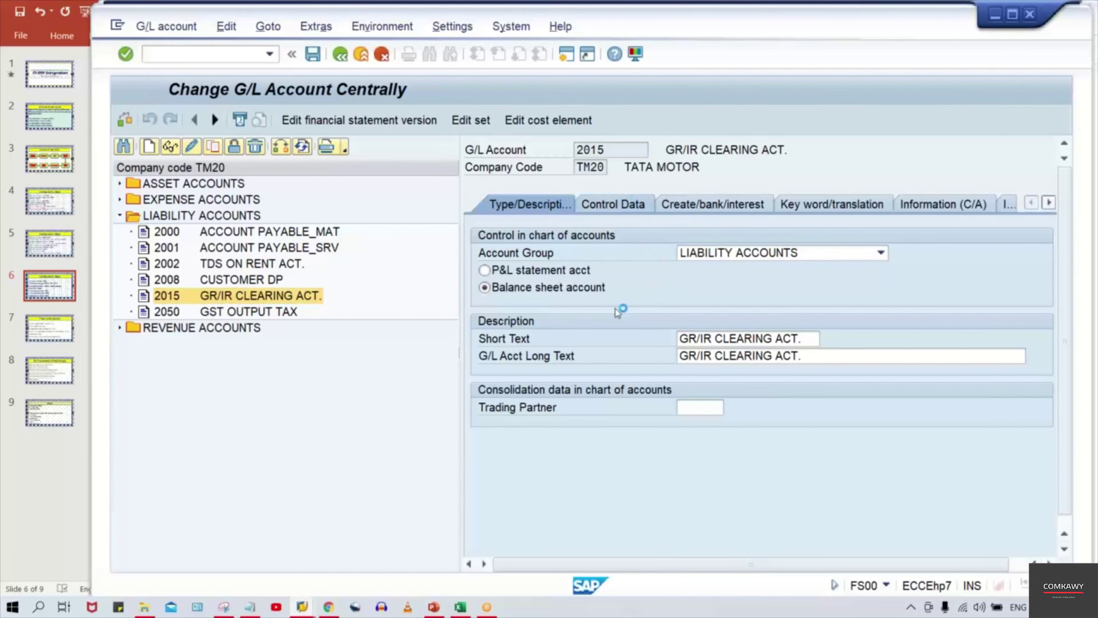
{"action": "left_click", "coordinate": [687, 322]}
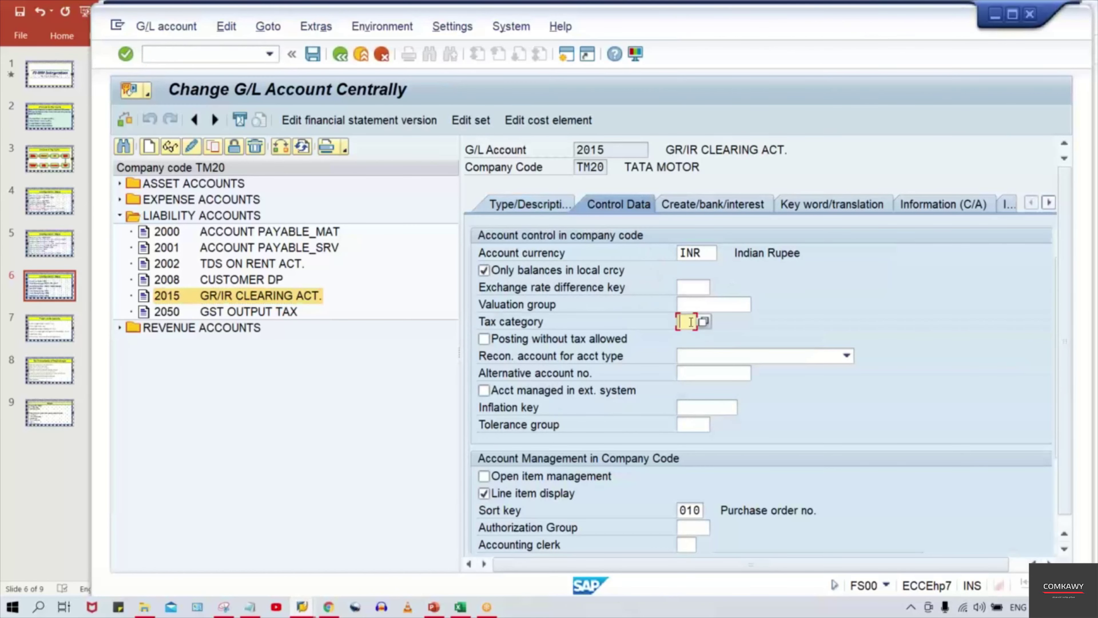
{"action": "key", "text": "F4"}
{"action": "left_click", "coordinate": [691, 335]}
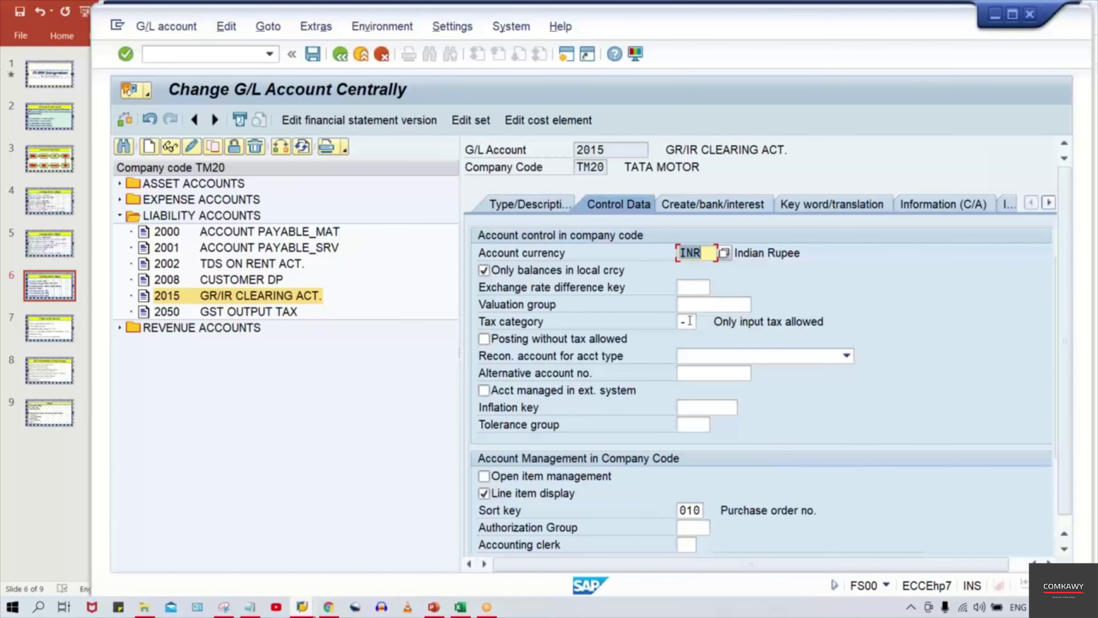
{"action": "key", "text": "ctrl+s"}
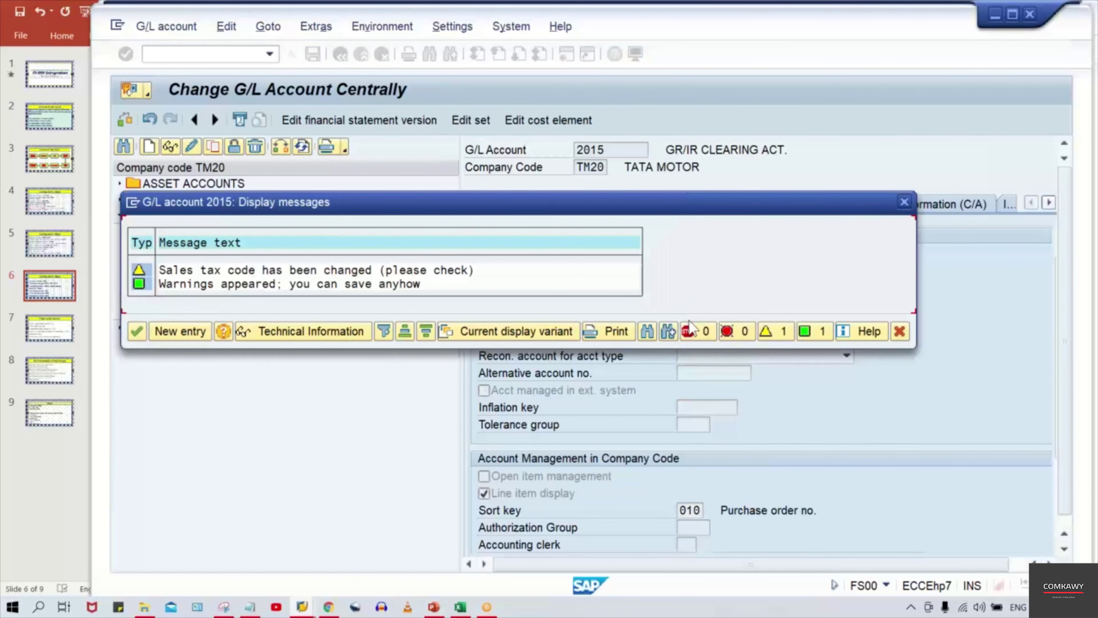
{"action": "key", "text": "Return"}
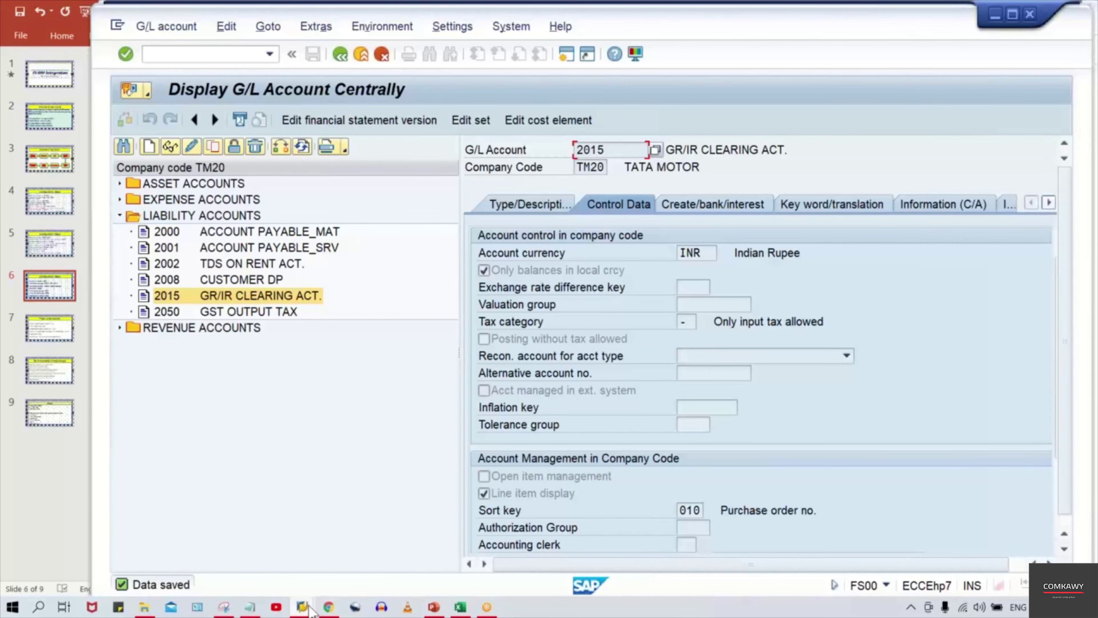
{"action": "left_click", "coordinate": [376, 554]}
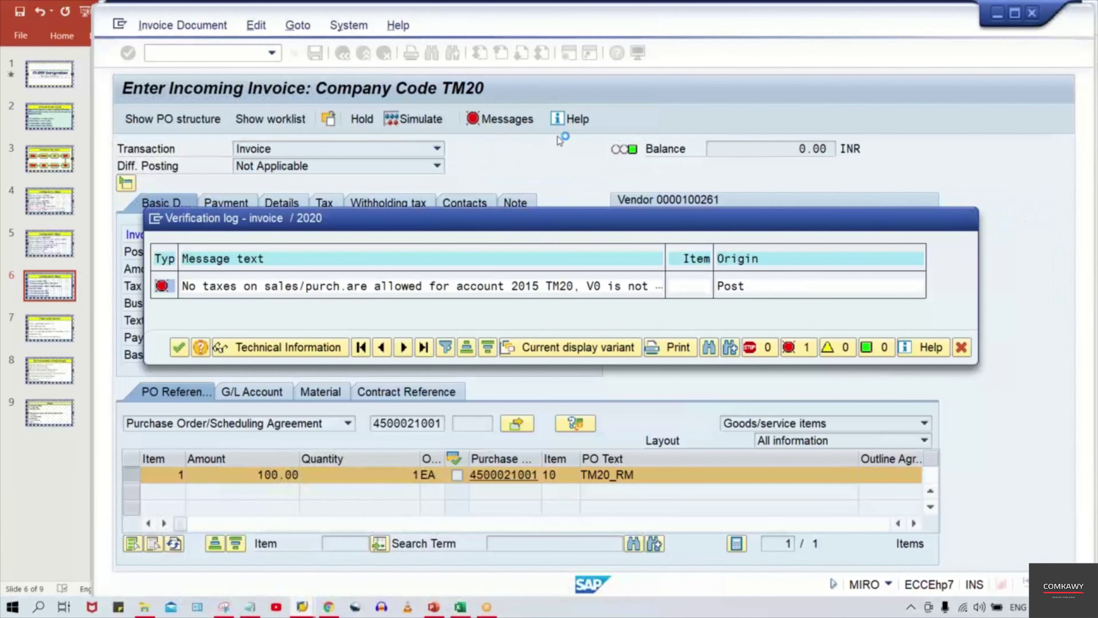
{"action": "key", "text": "Return"}
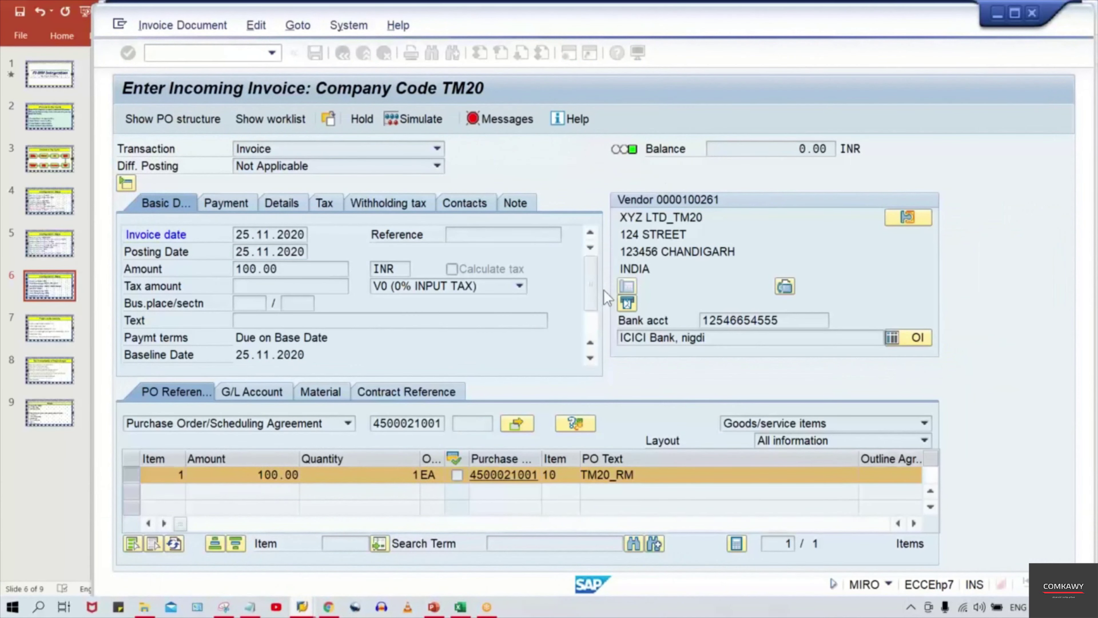
{"action": "left_click", "coordinate": [423, 119]}
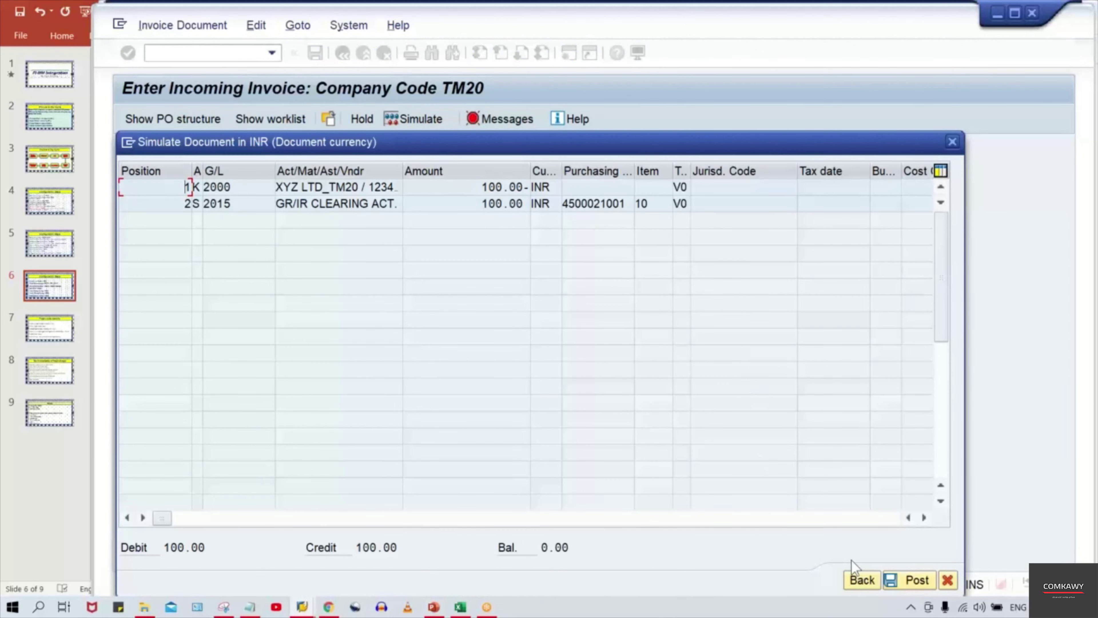
{"action": "left_click", "coordinate": [862, 579]}
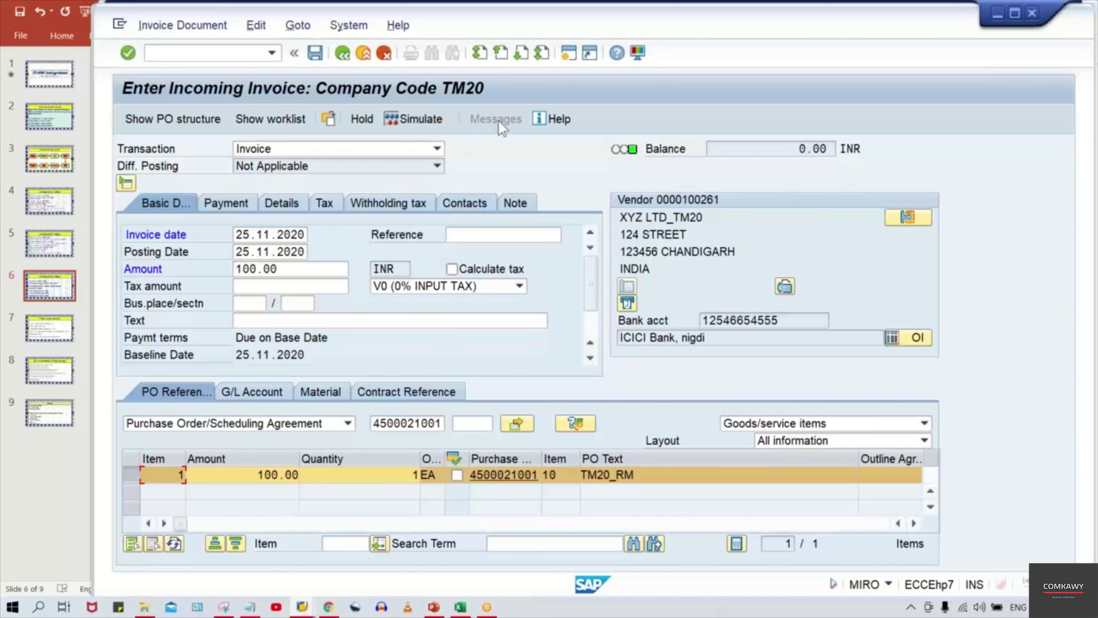
{"action": "left_click", "coordinate": [411, 123]}
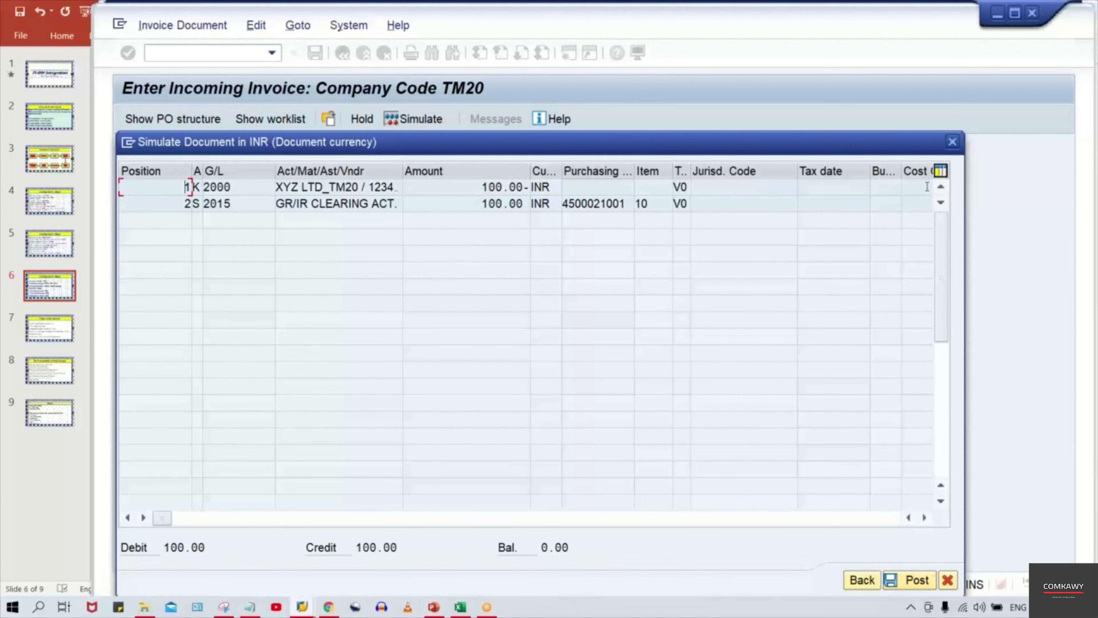
{"action": "left_click", "coordinate": [951, 142]}
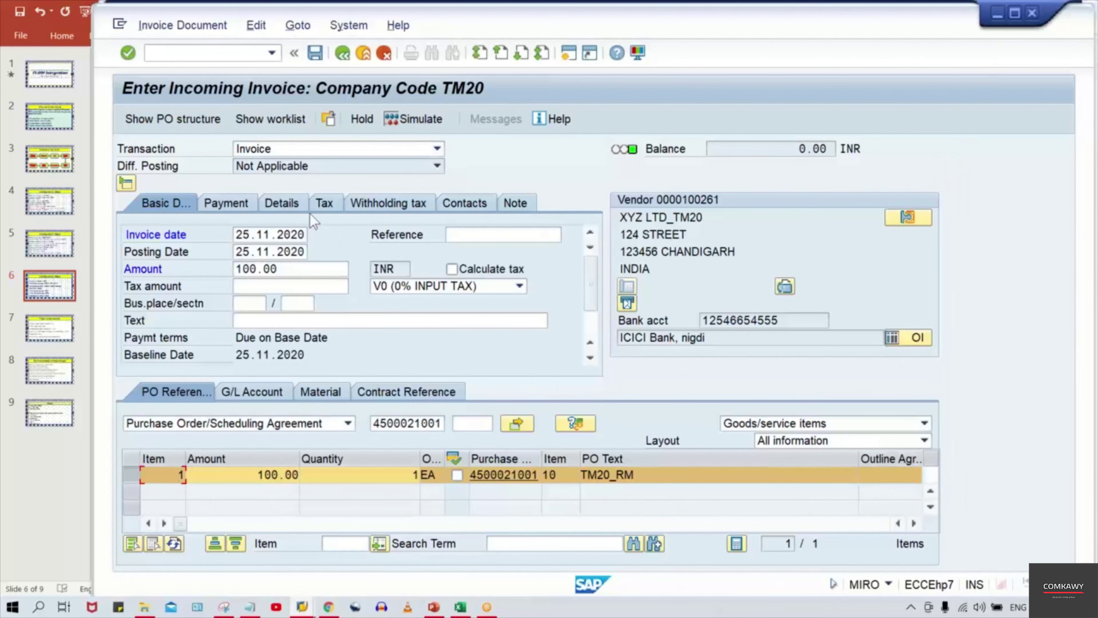
{"action": "left_click", "coordinate": [314, 53]}
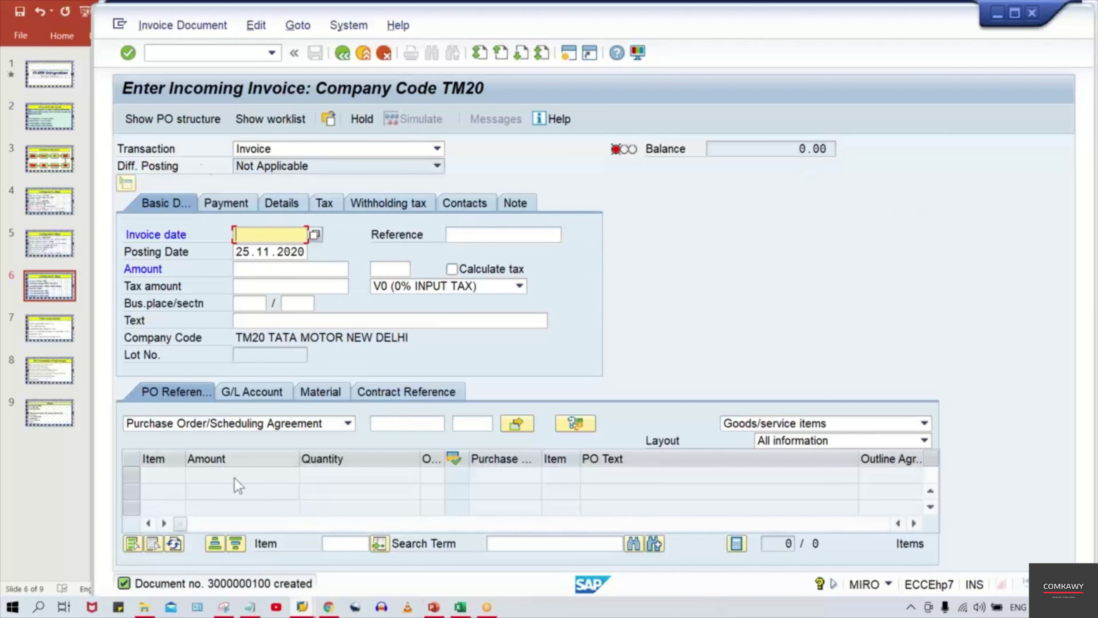
{"action": "left_click", "coordinate": [151, 27]}
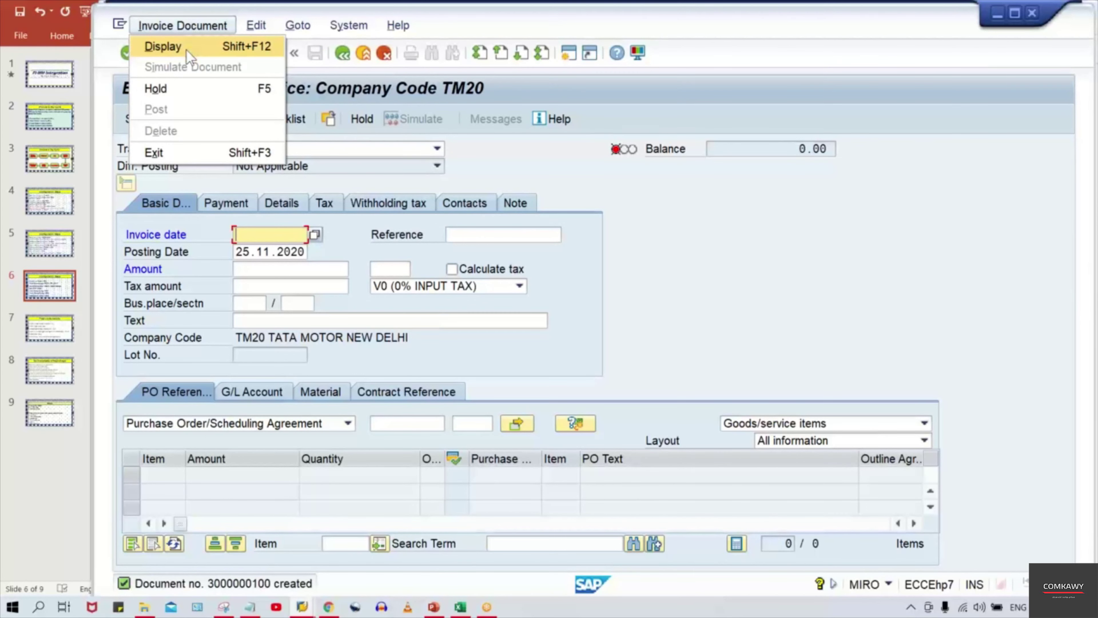
{"action": "left_click", "coordinate": [186, 50]}
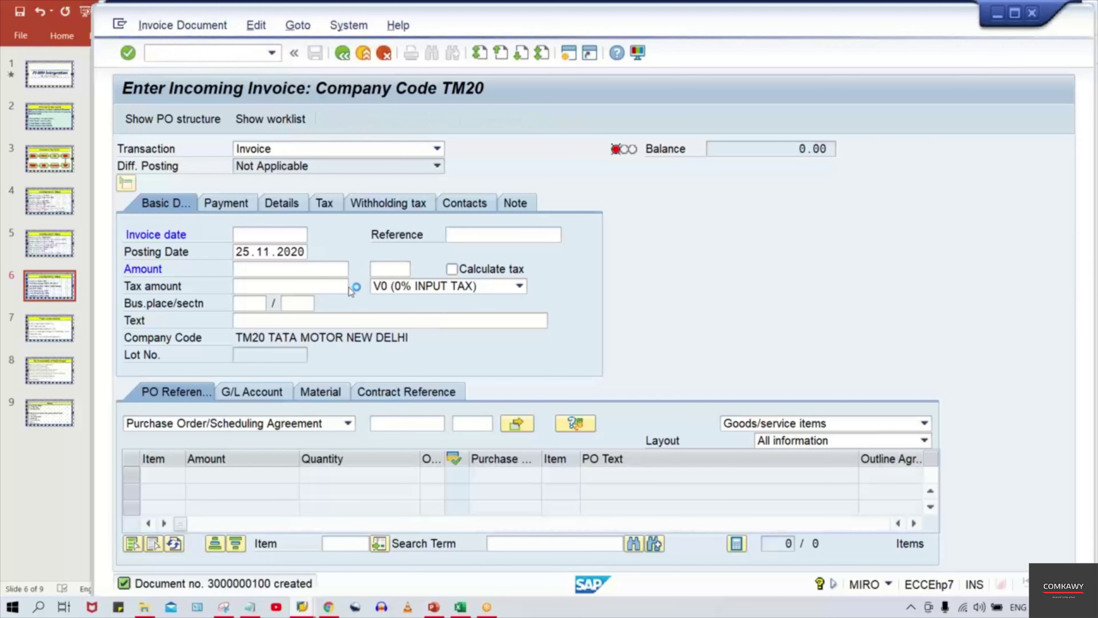